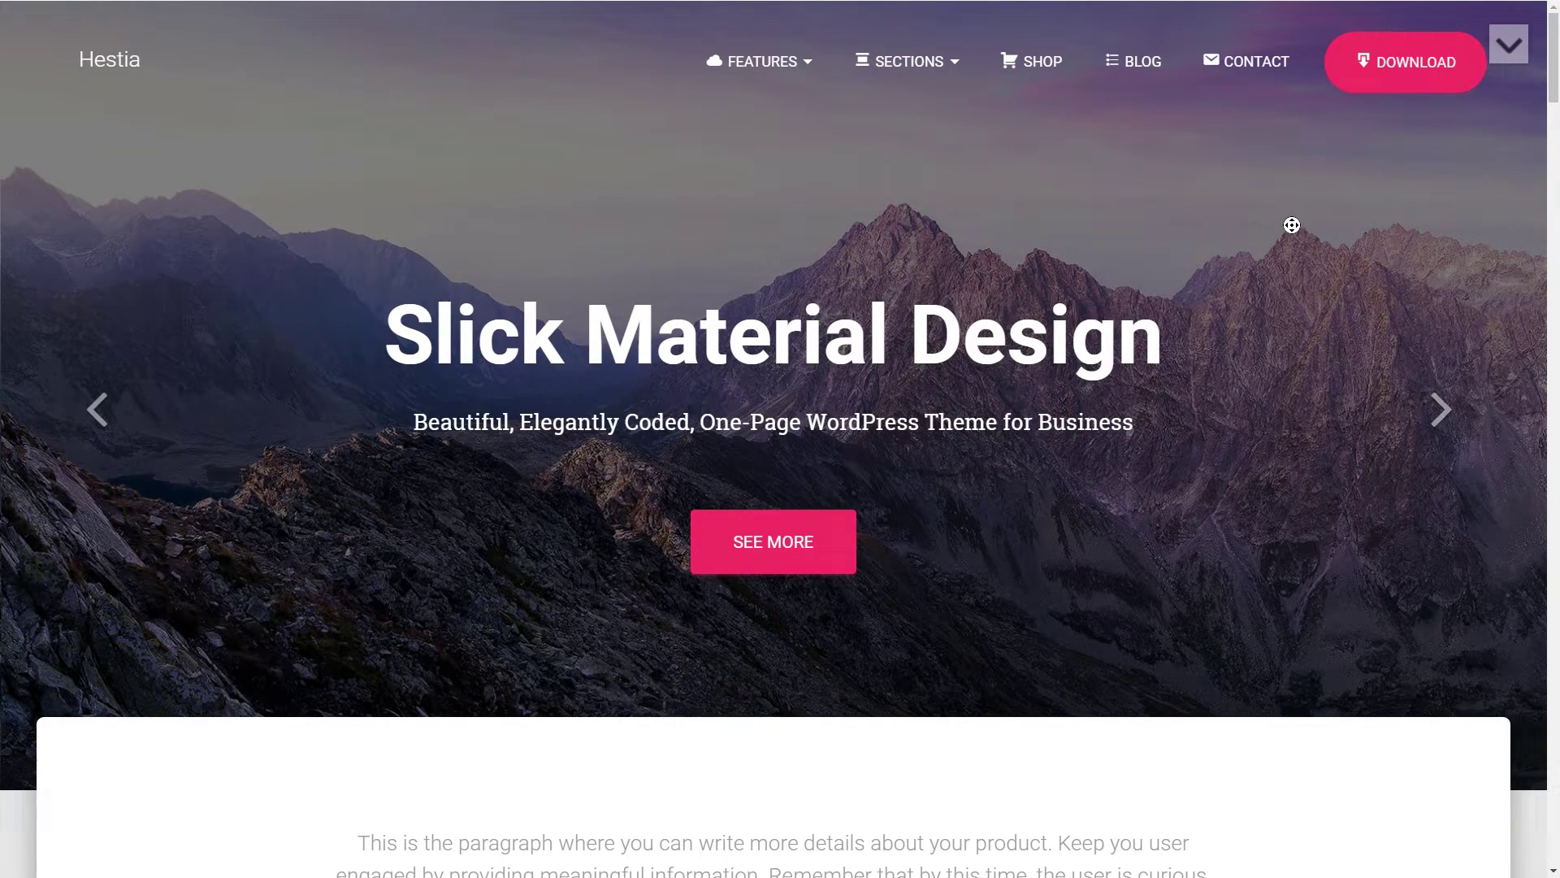
- Scroll through the Hestia demo page and advance its slider to the next slide
scroll(1272, 420, "down", 10)
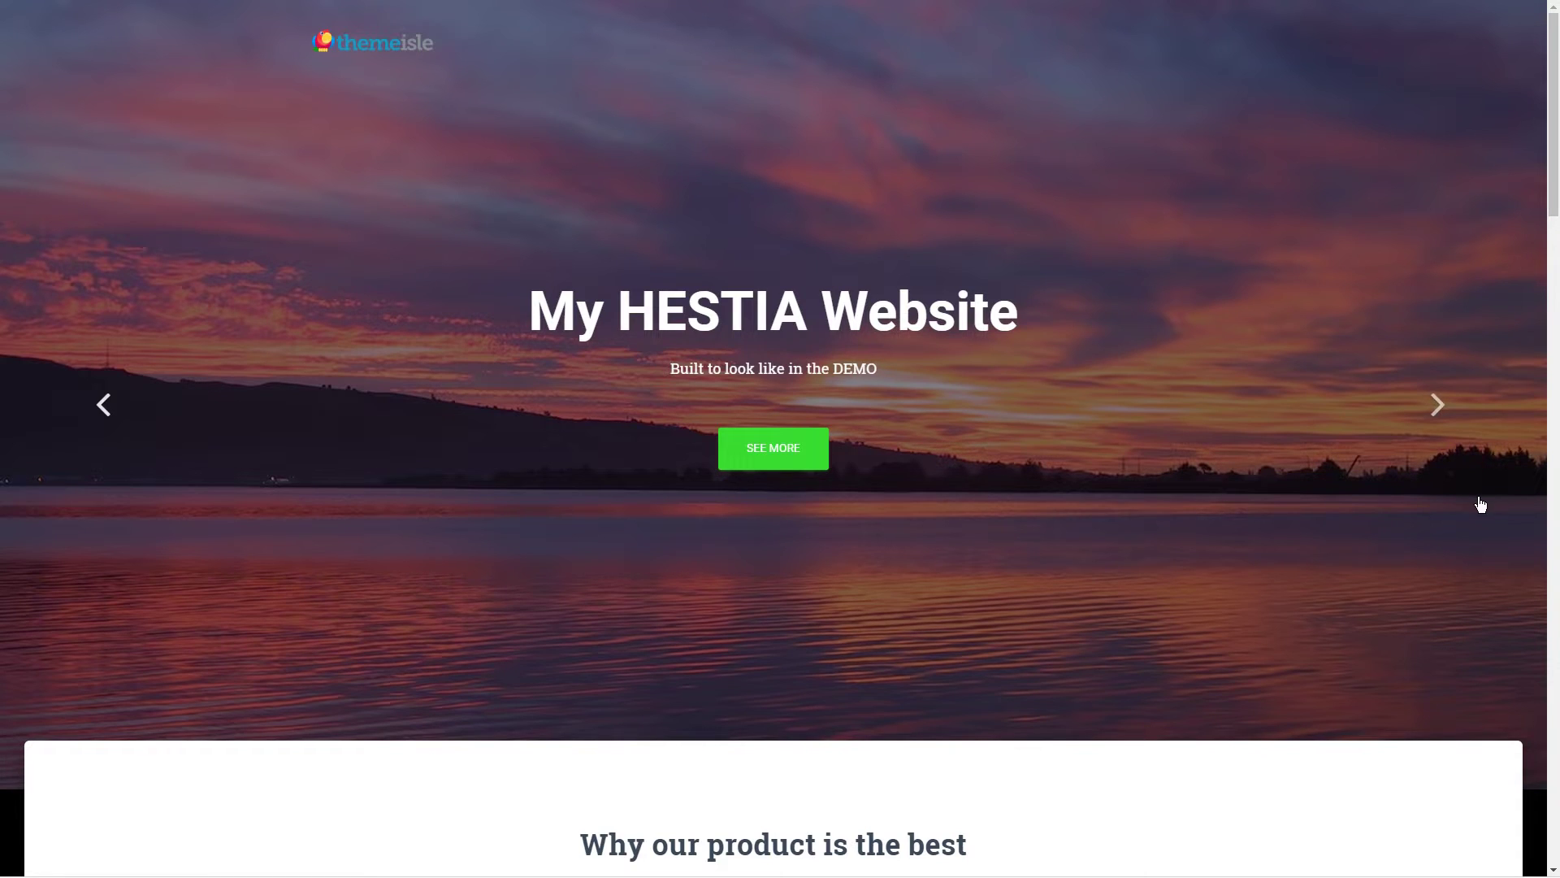
left_click(1439, 411)
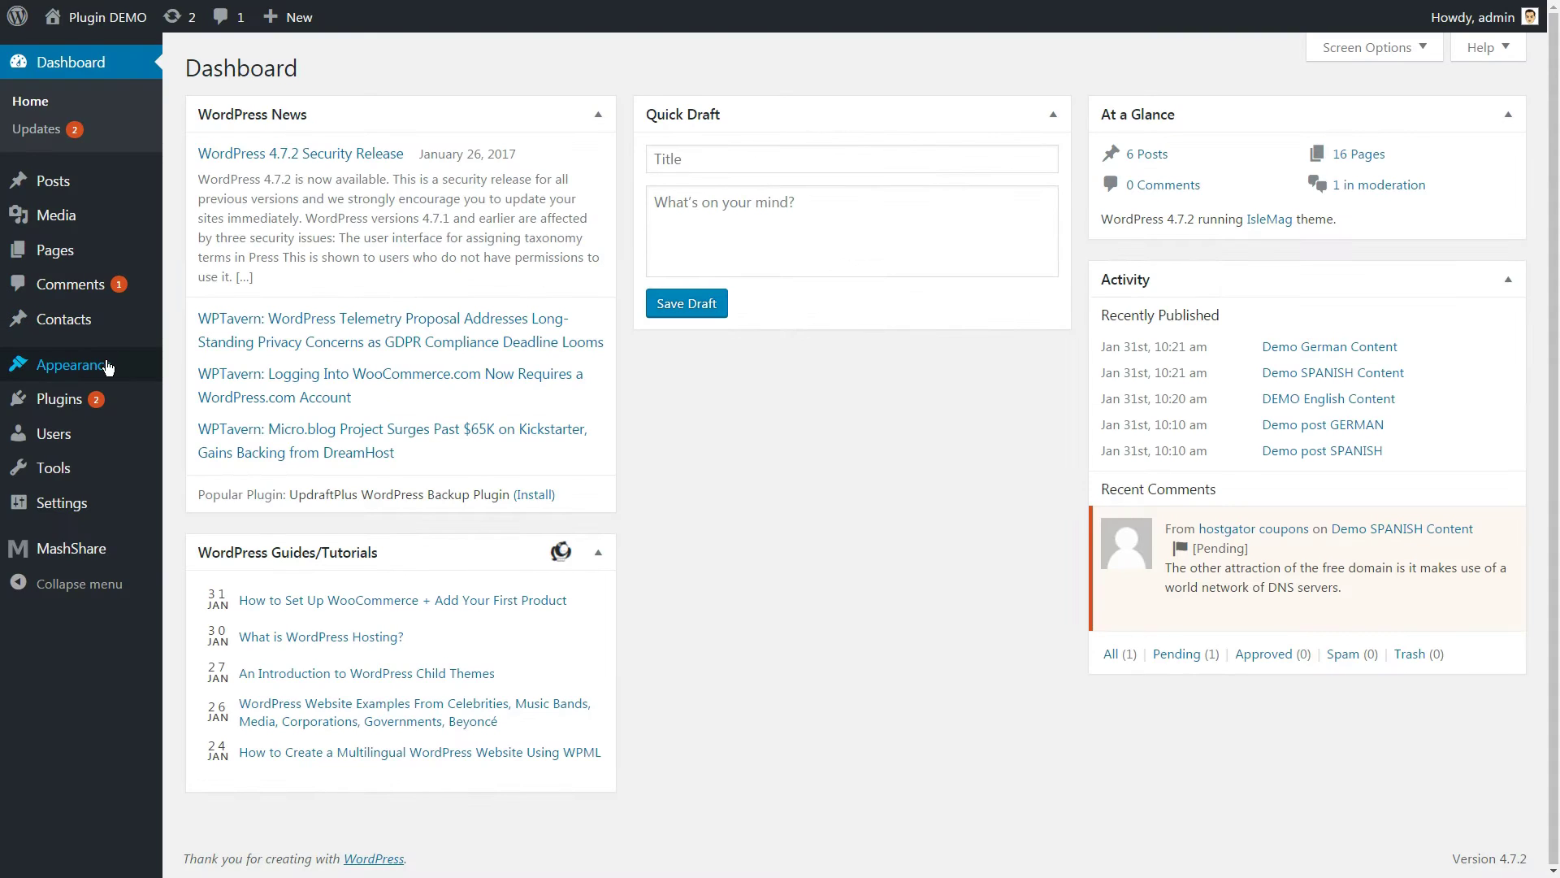
- Upload hestia.zip as a new theme, install it and activate Hestia
mouse_move(105, 367)
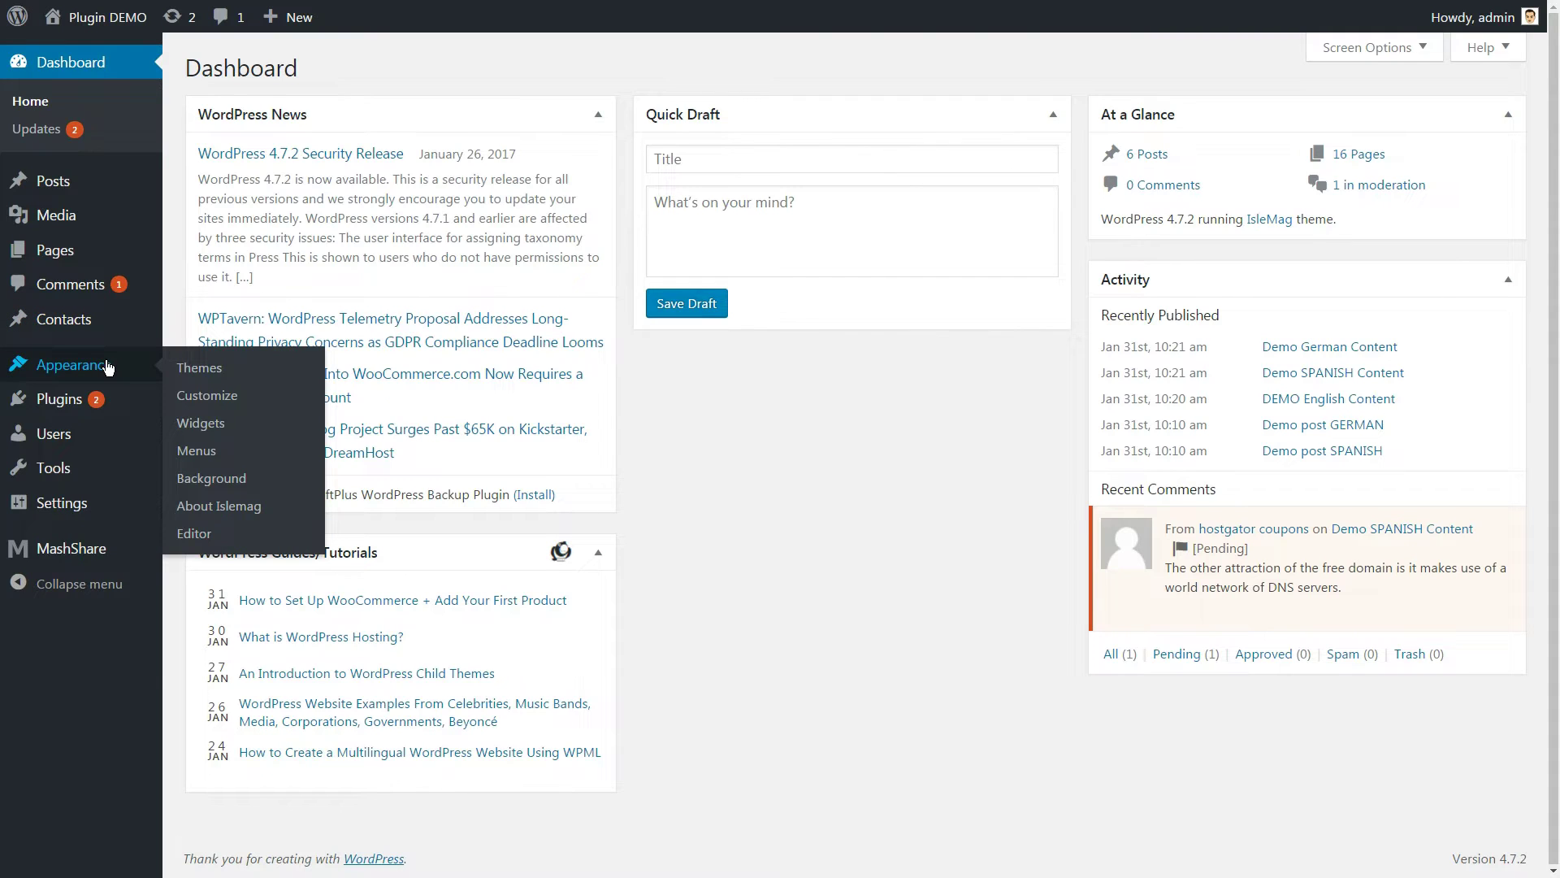
left_click(204, 373)
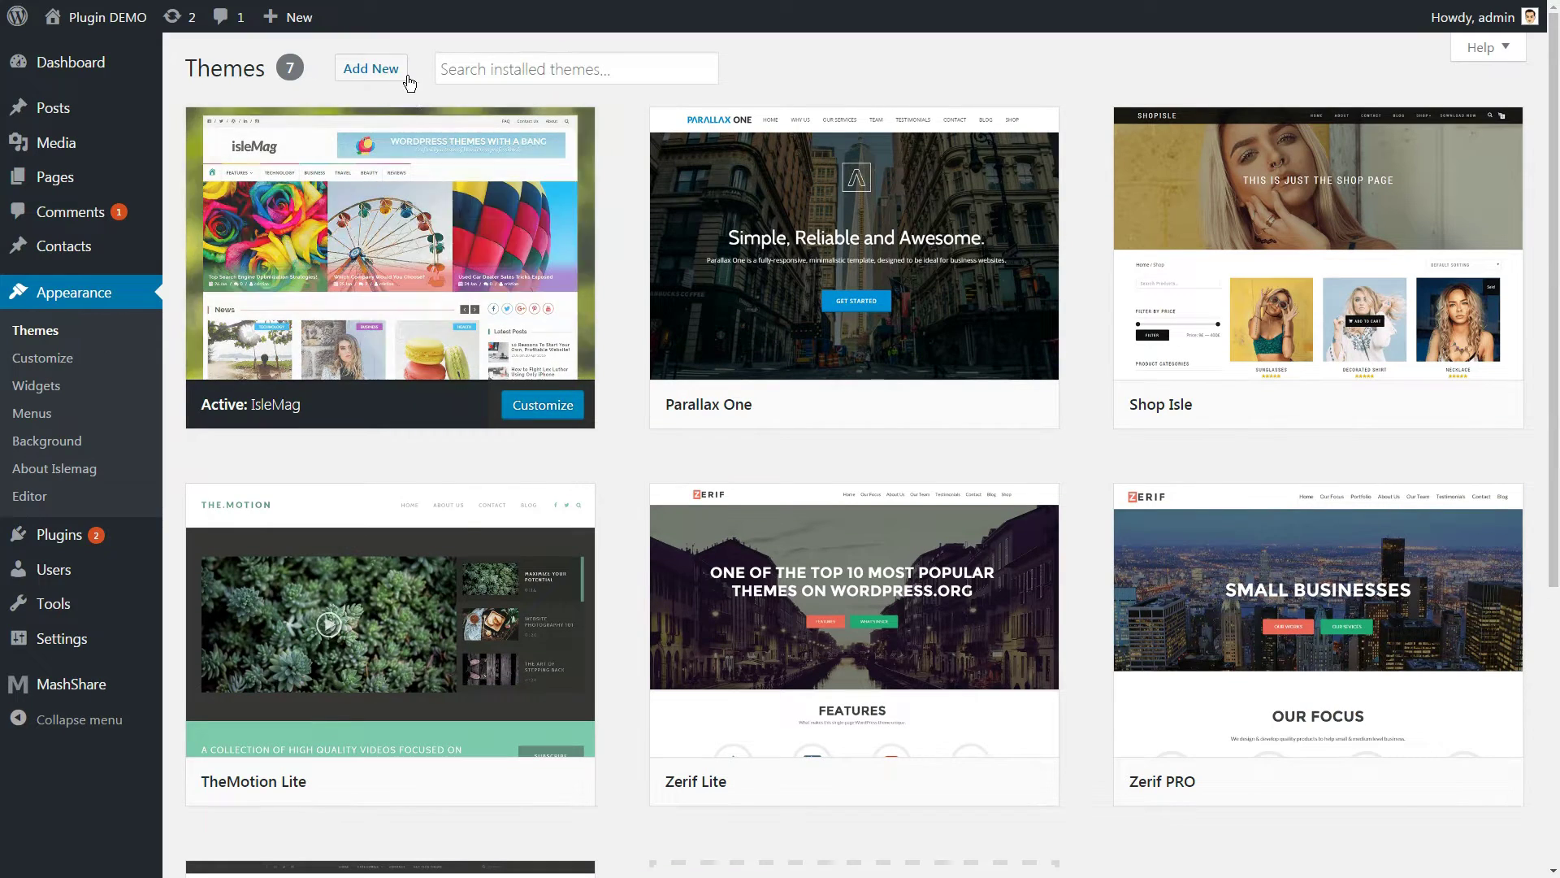
left_click(384, 68)
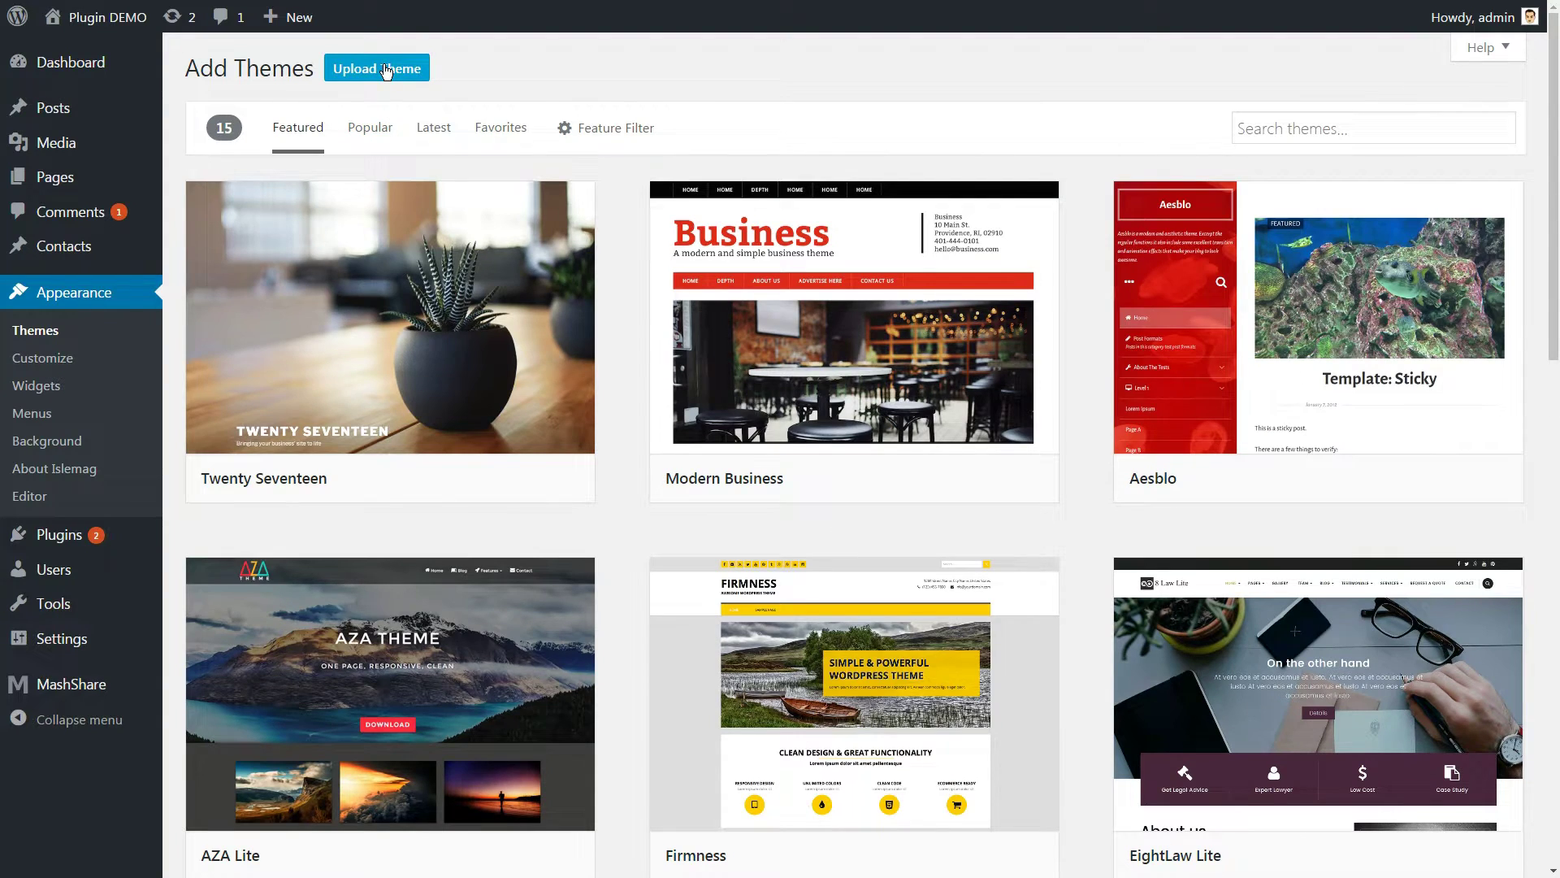
left_click(382, 68)
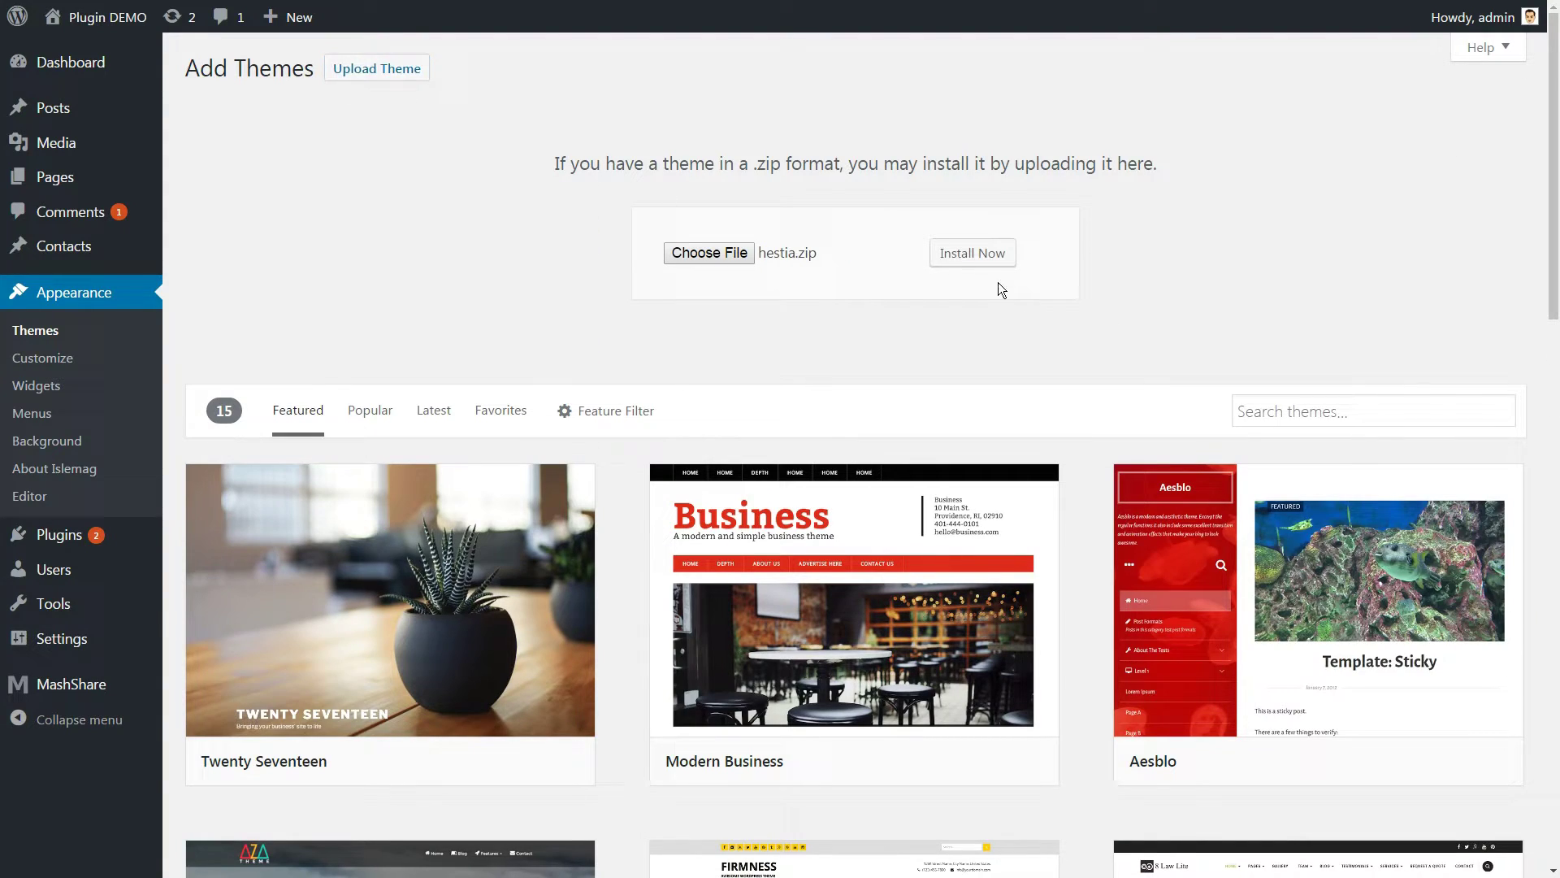
left_click(973, 253)
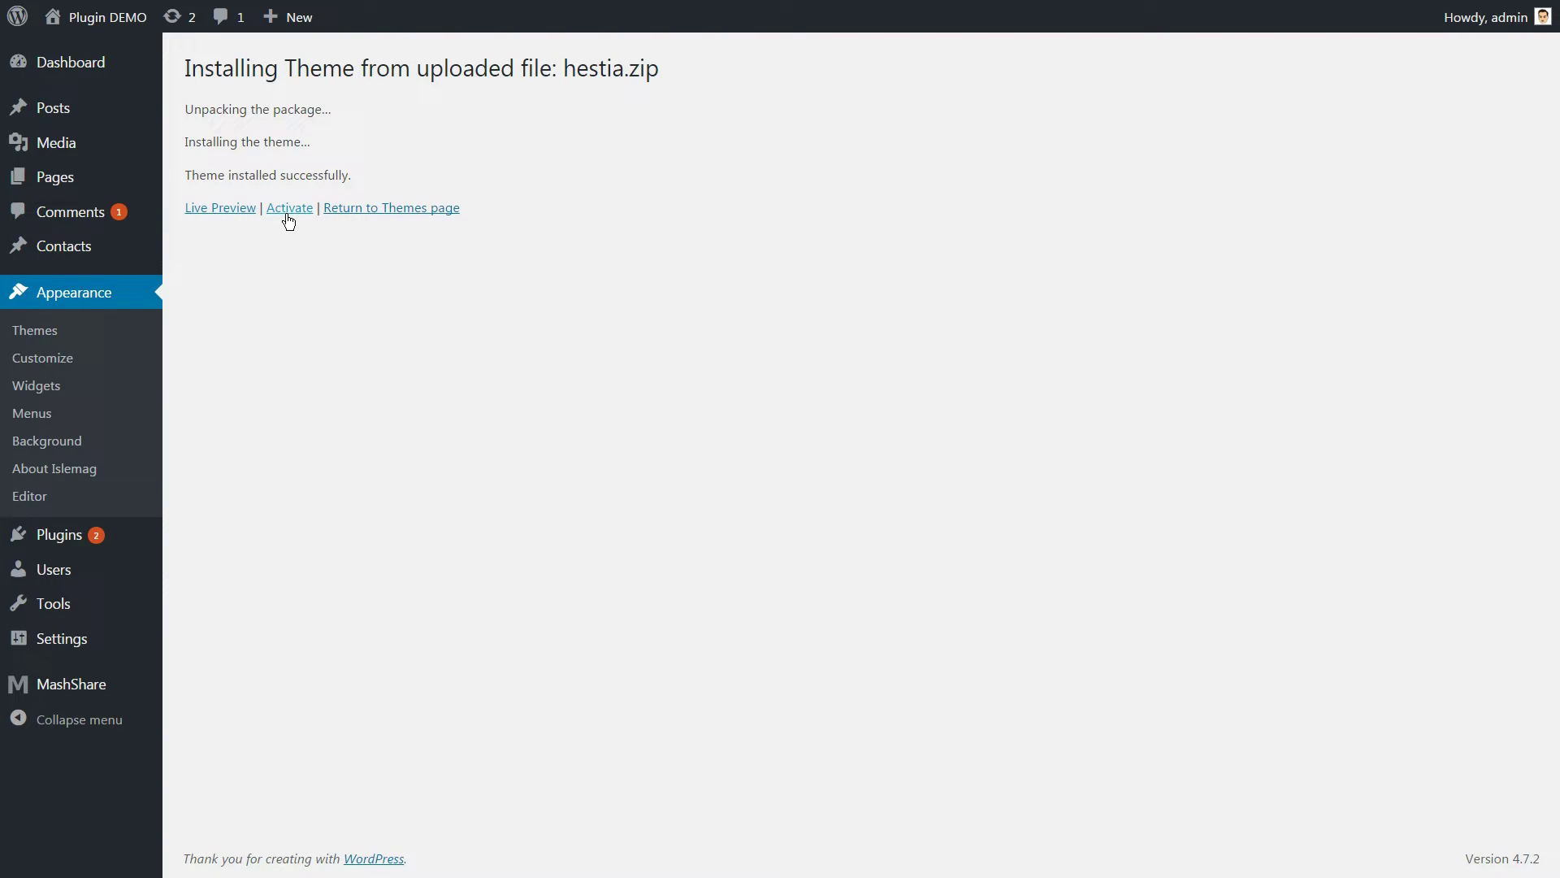
left_click(223, 210)
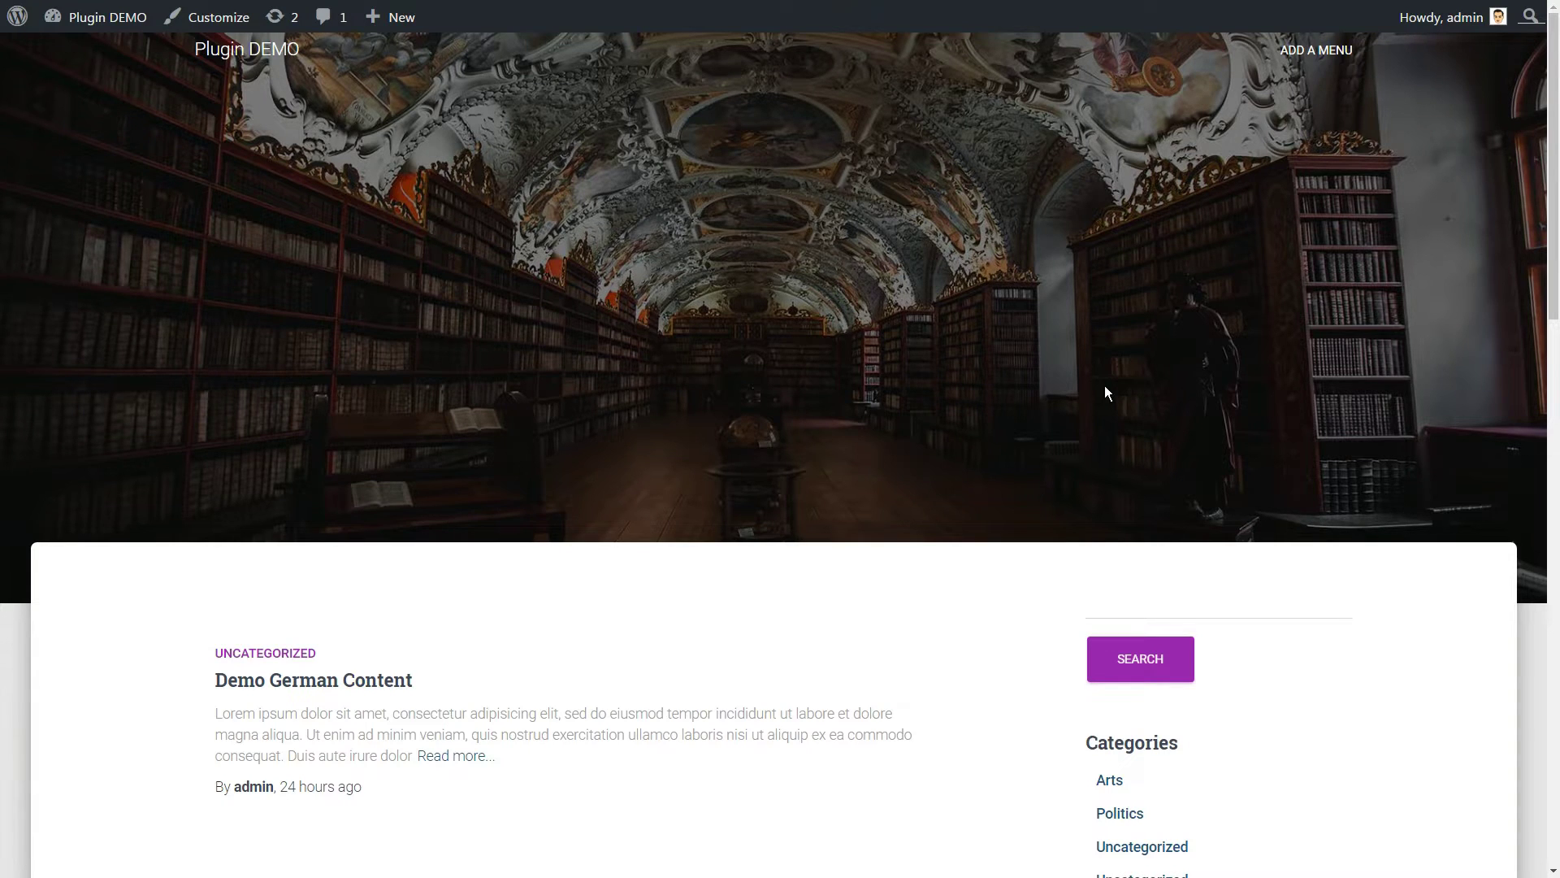
scroll(1105, 385, "down", 7)
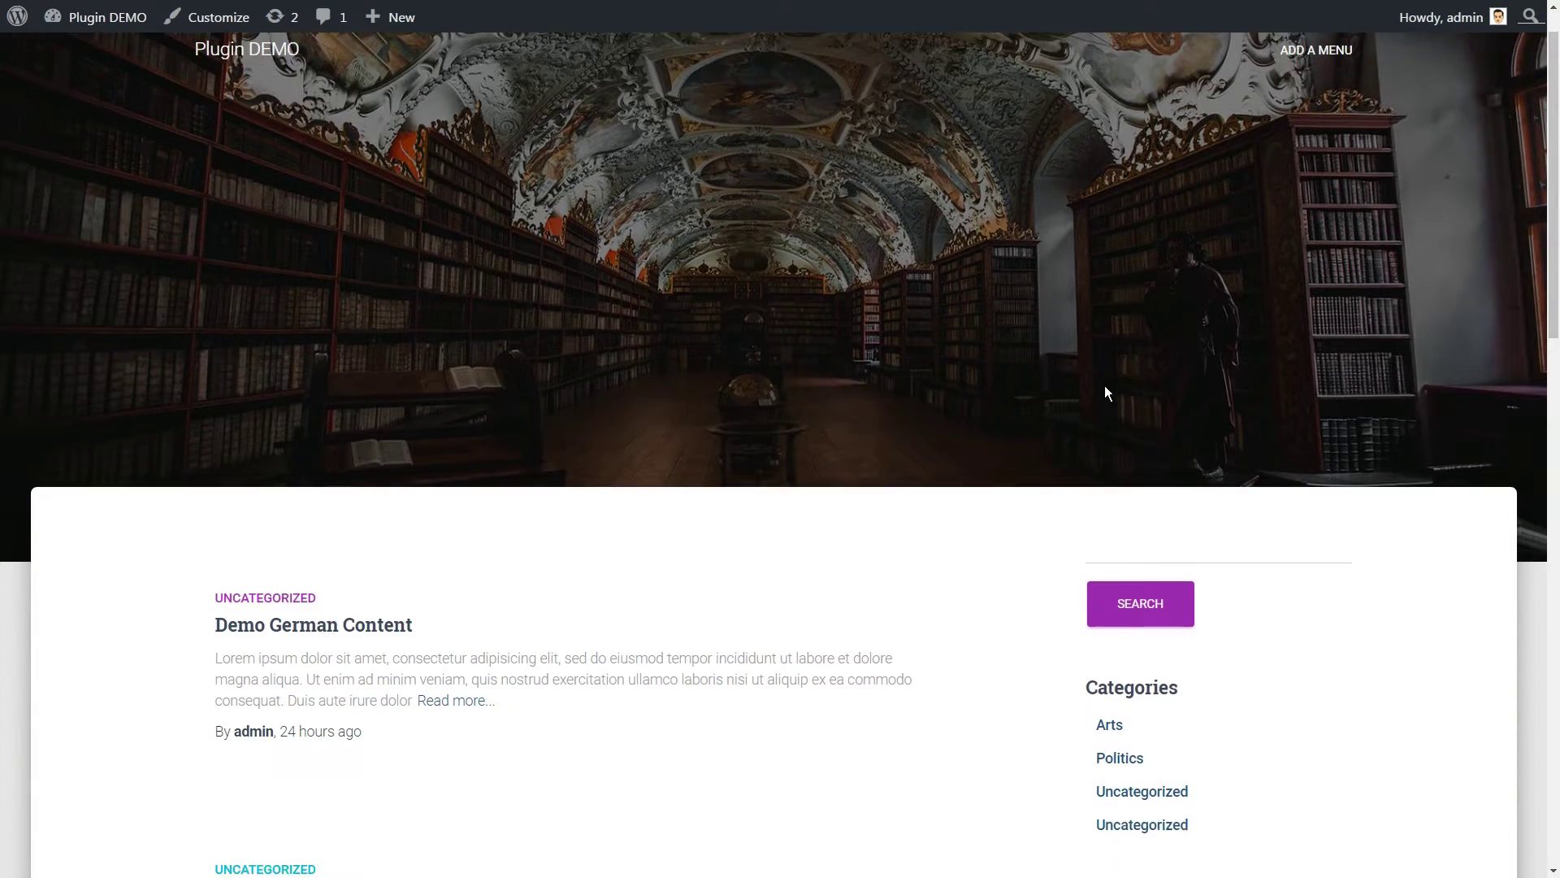
scroll(1107, 394, "down", 5)
scroll(1107, 394, "up", 15)
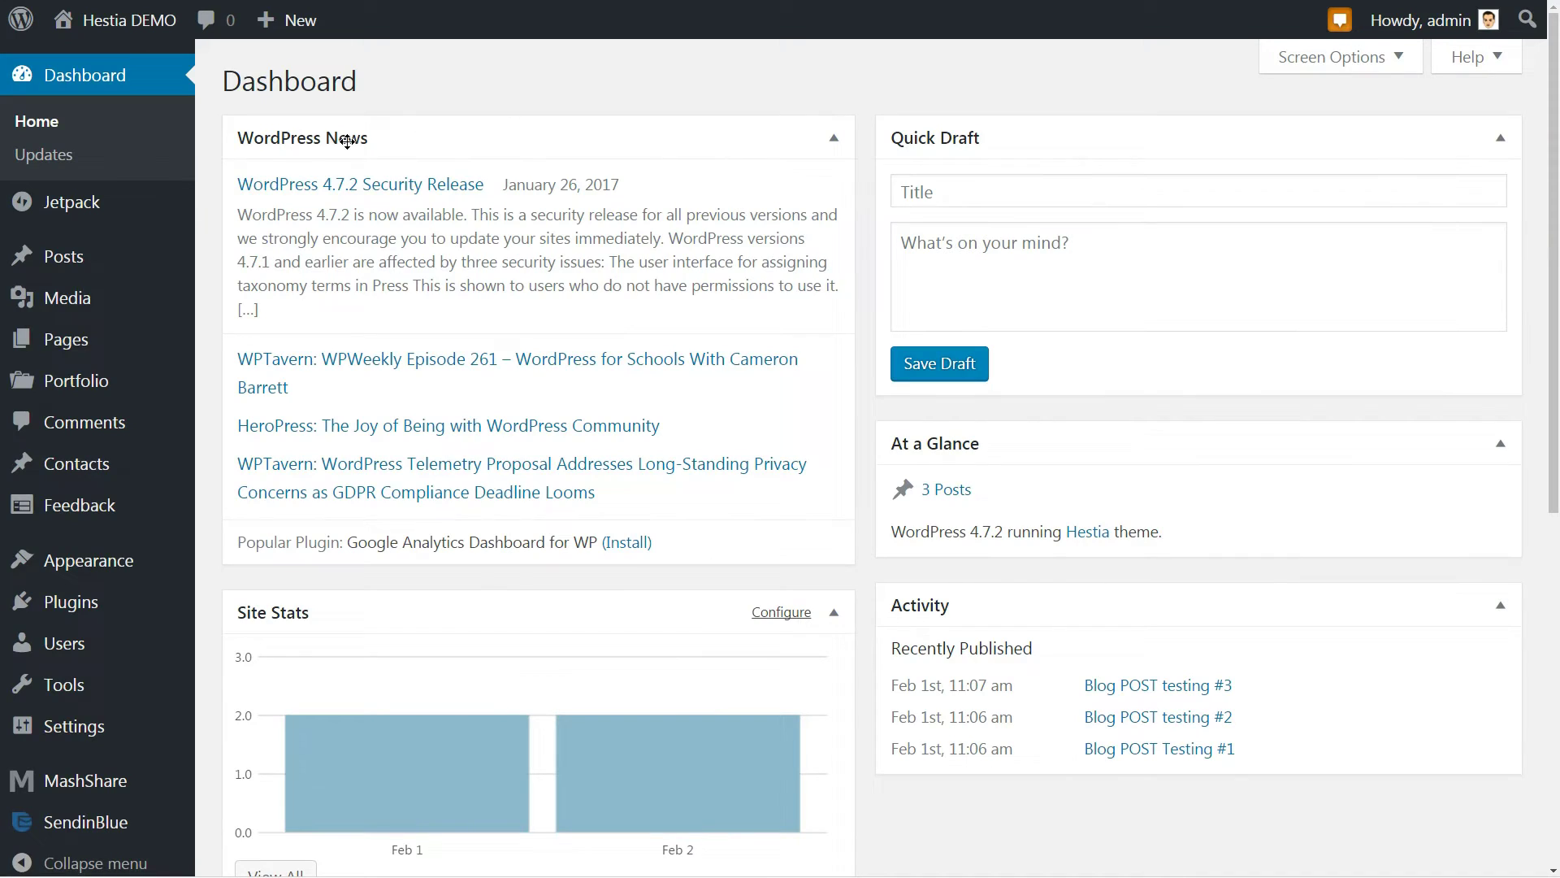
- Publish a new blank page titled Home
mouse_move(85, 339)
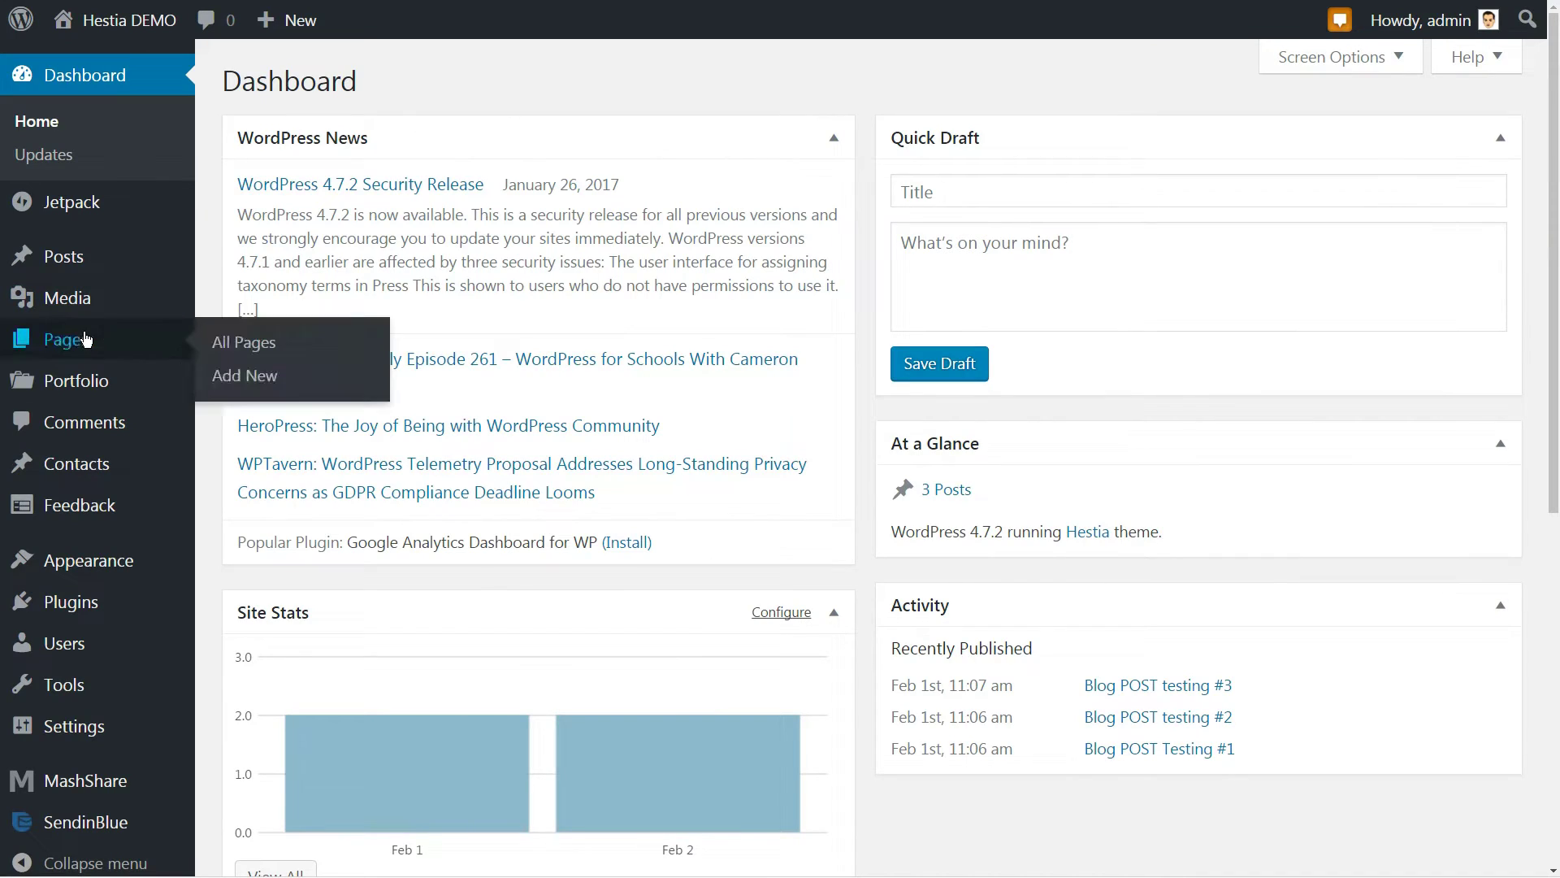
left_click(258, 383)
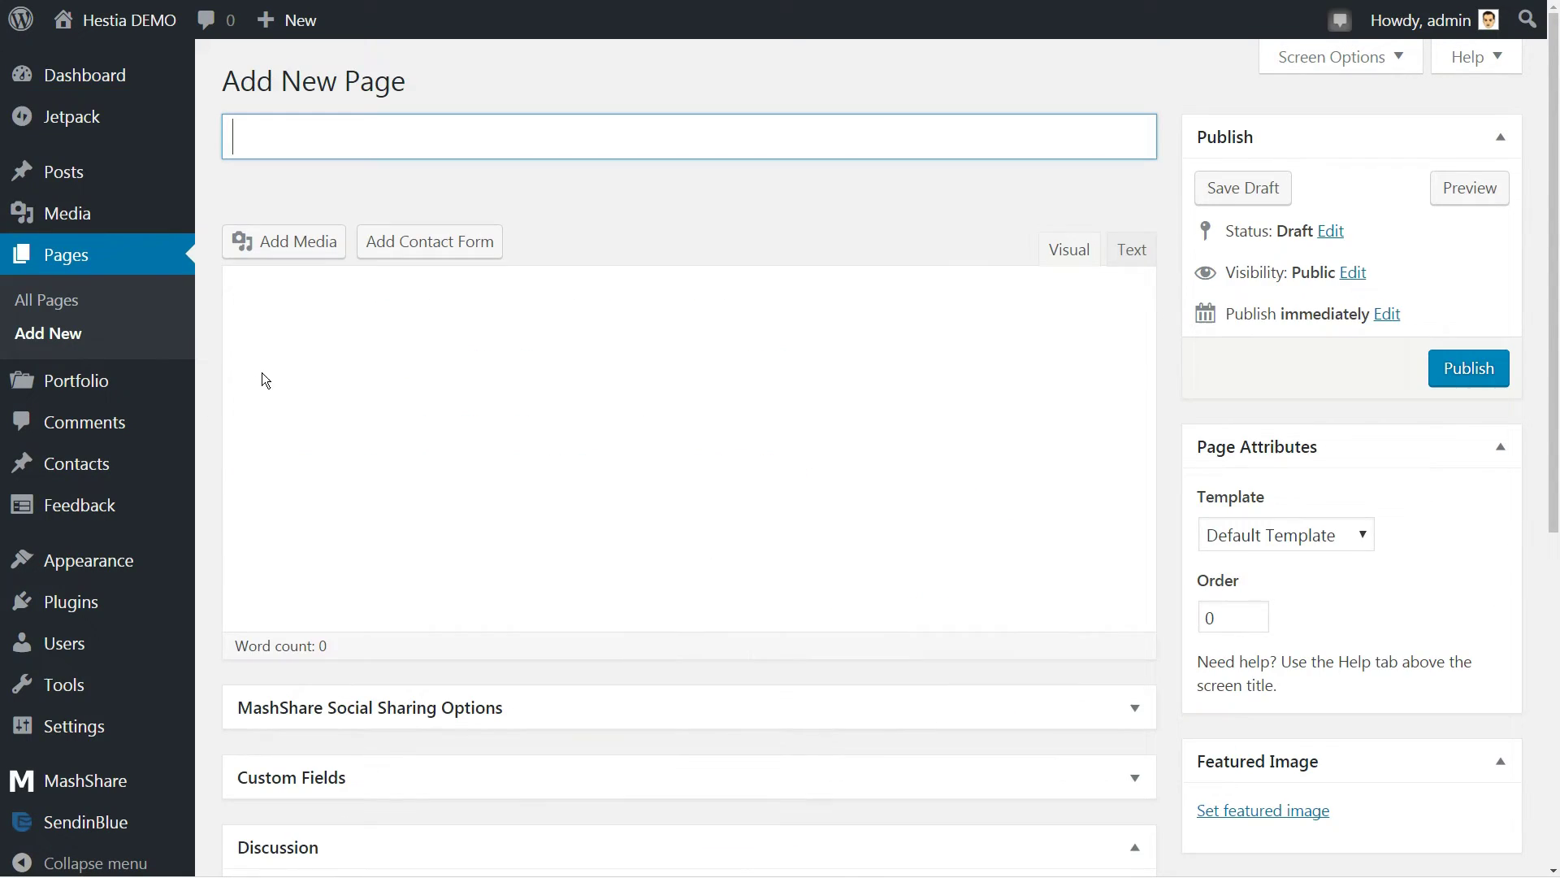
left_click(317, 138)
type("Home")
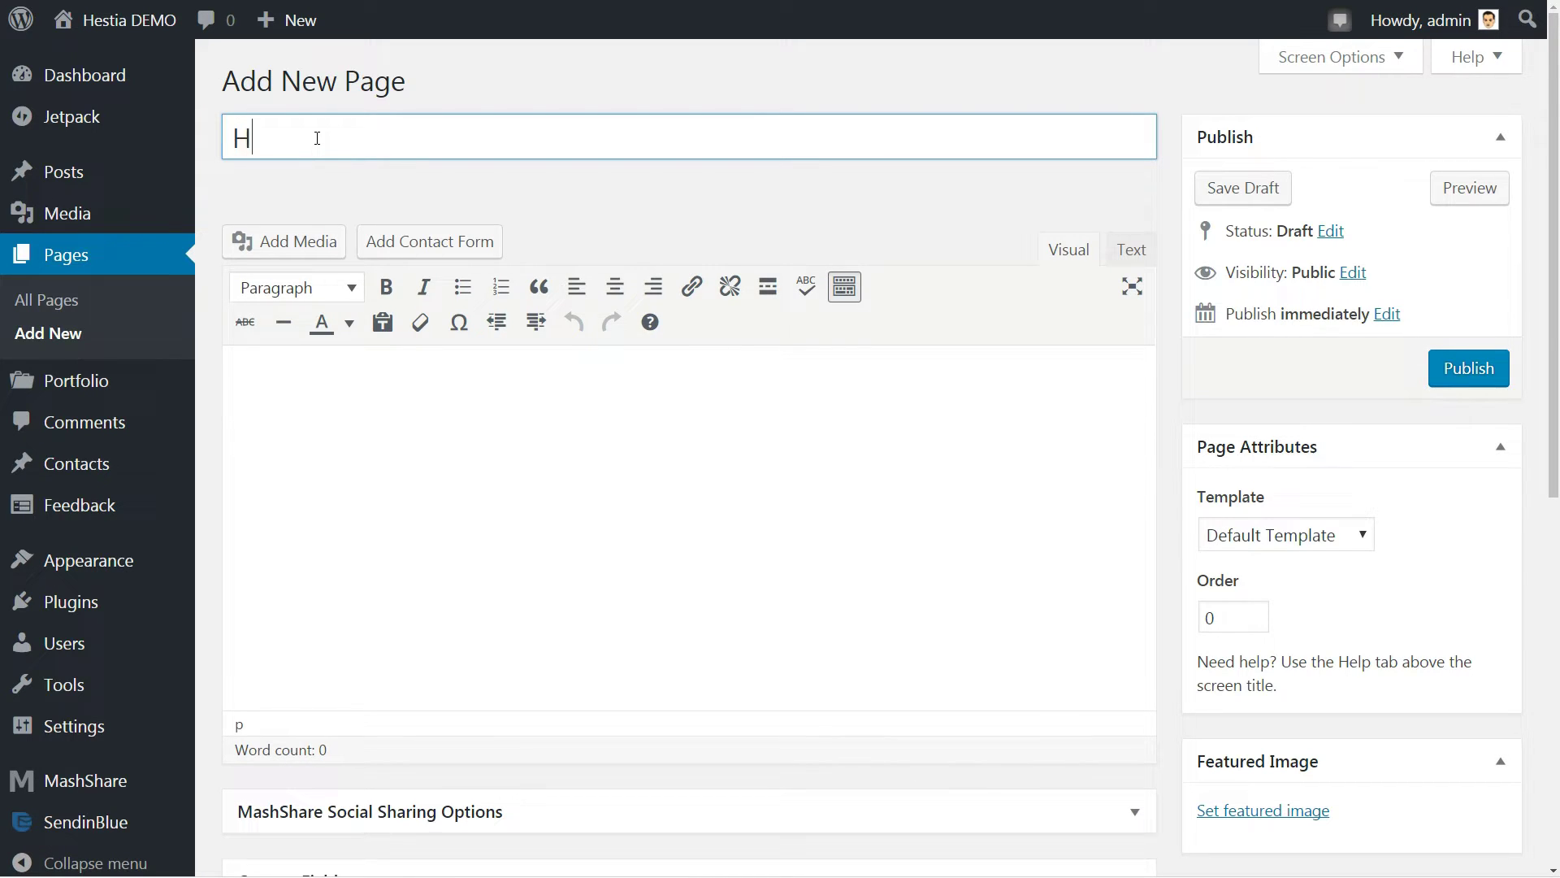
left_click(1473, 371)
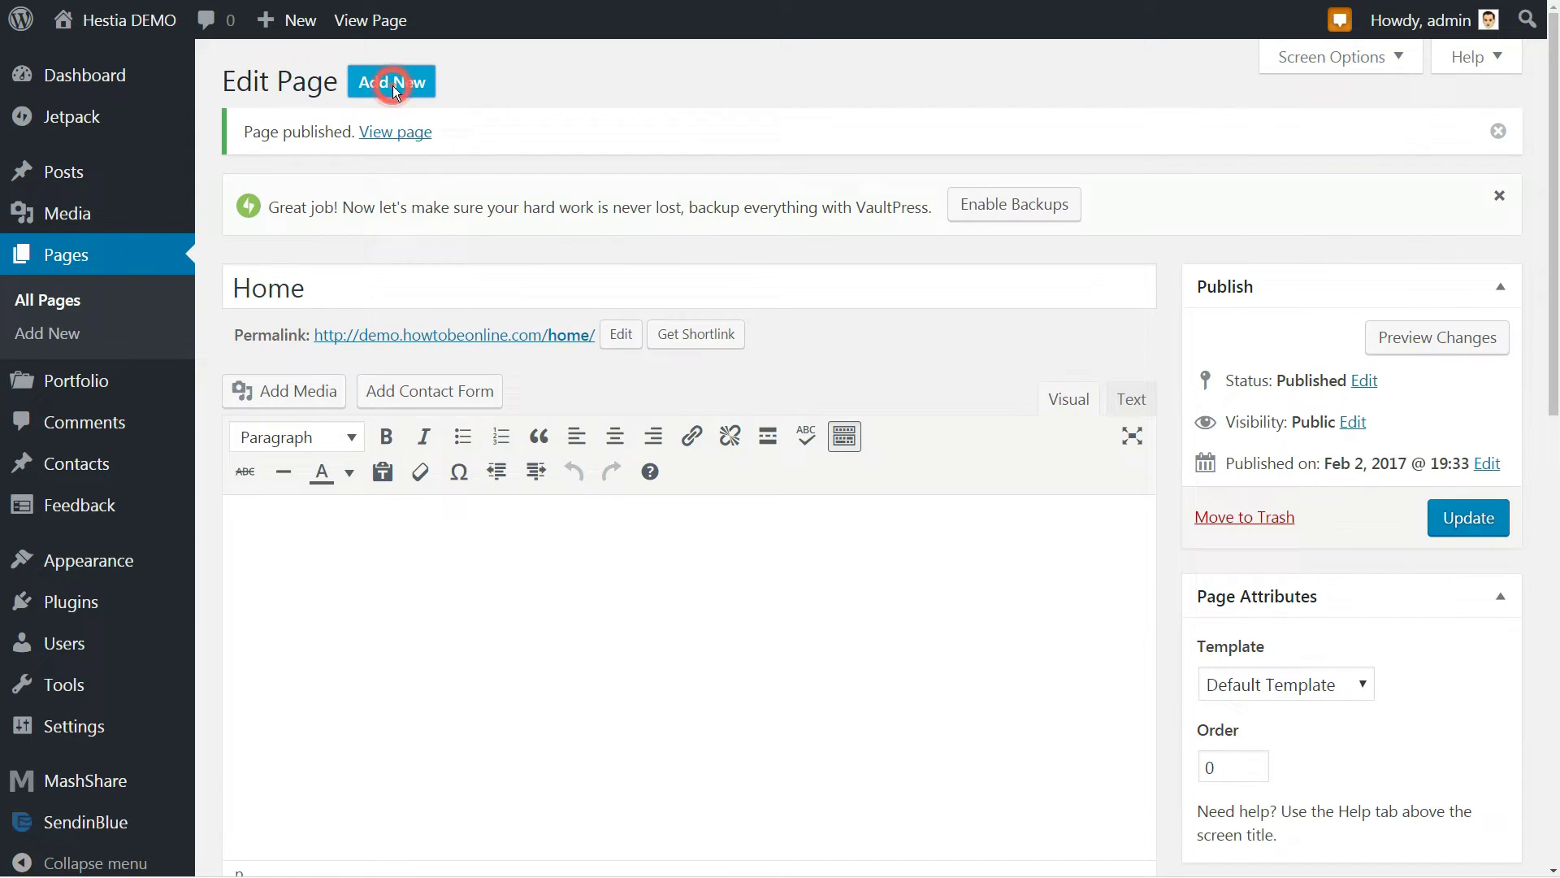
- Publish another blank page titled Blog
left_click(393, 77)
type("B")
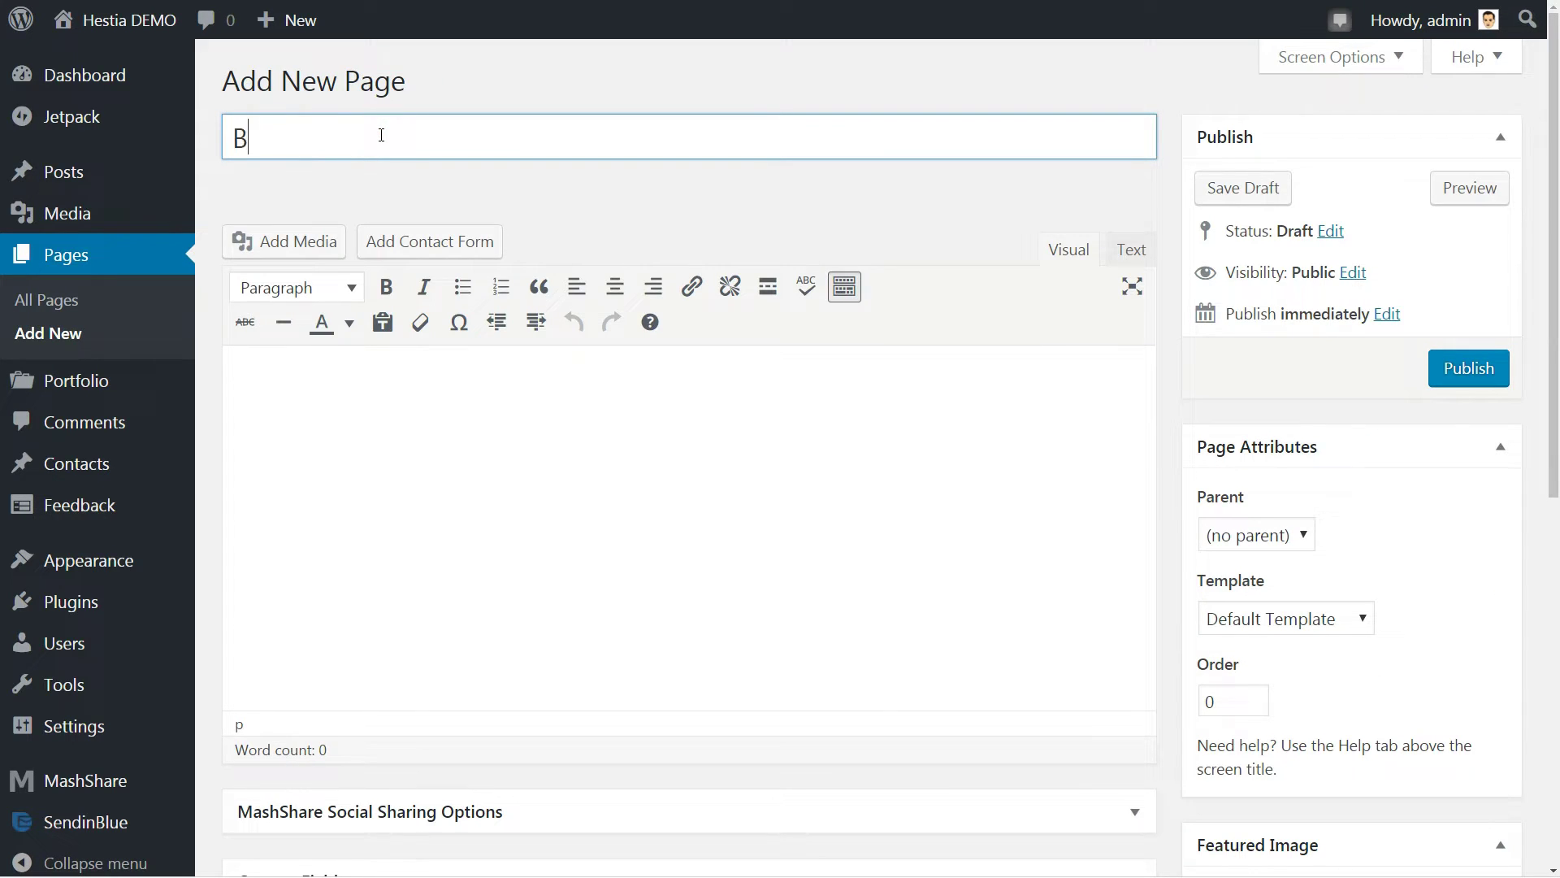
type("log")
left_click(1456, 375)
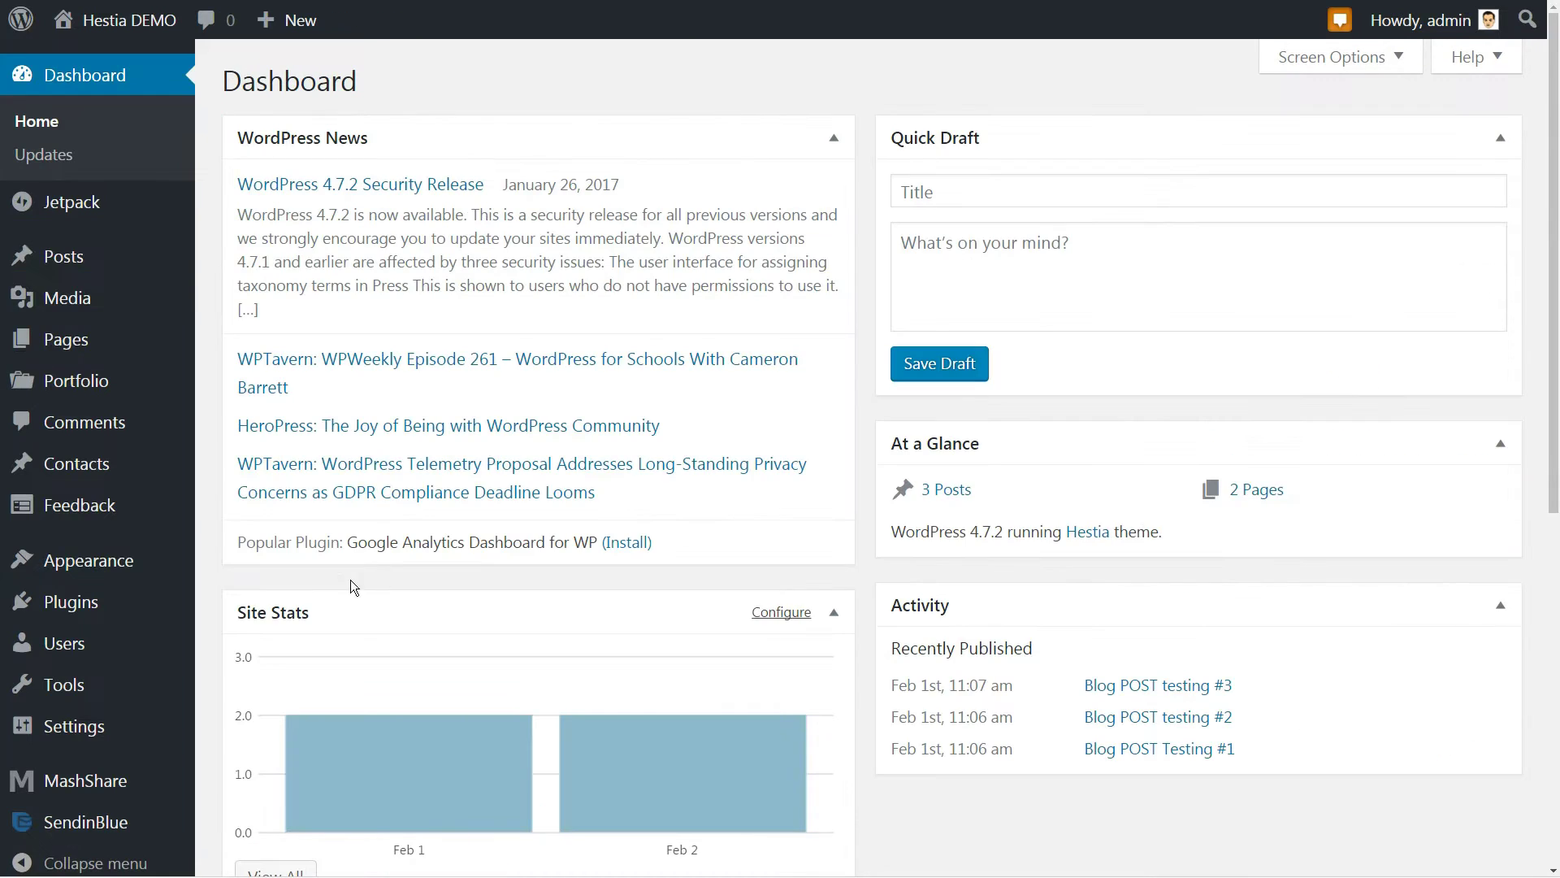
- In Reading settings, show a static front page with Home selected and check the Posts page option
mouse_move(130, 742)
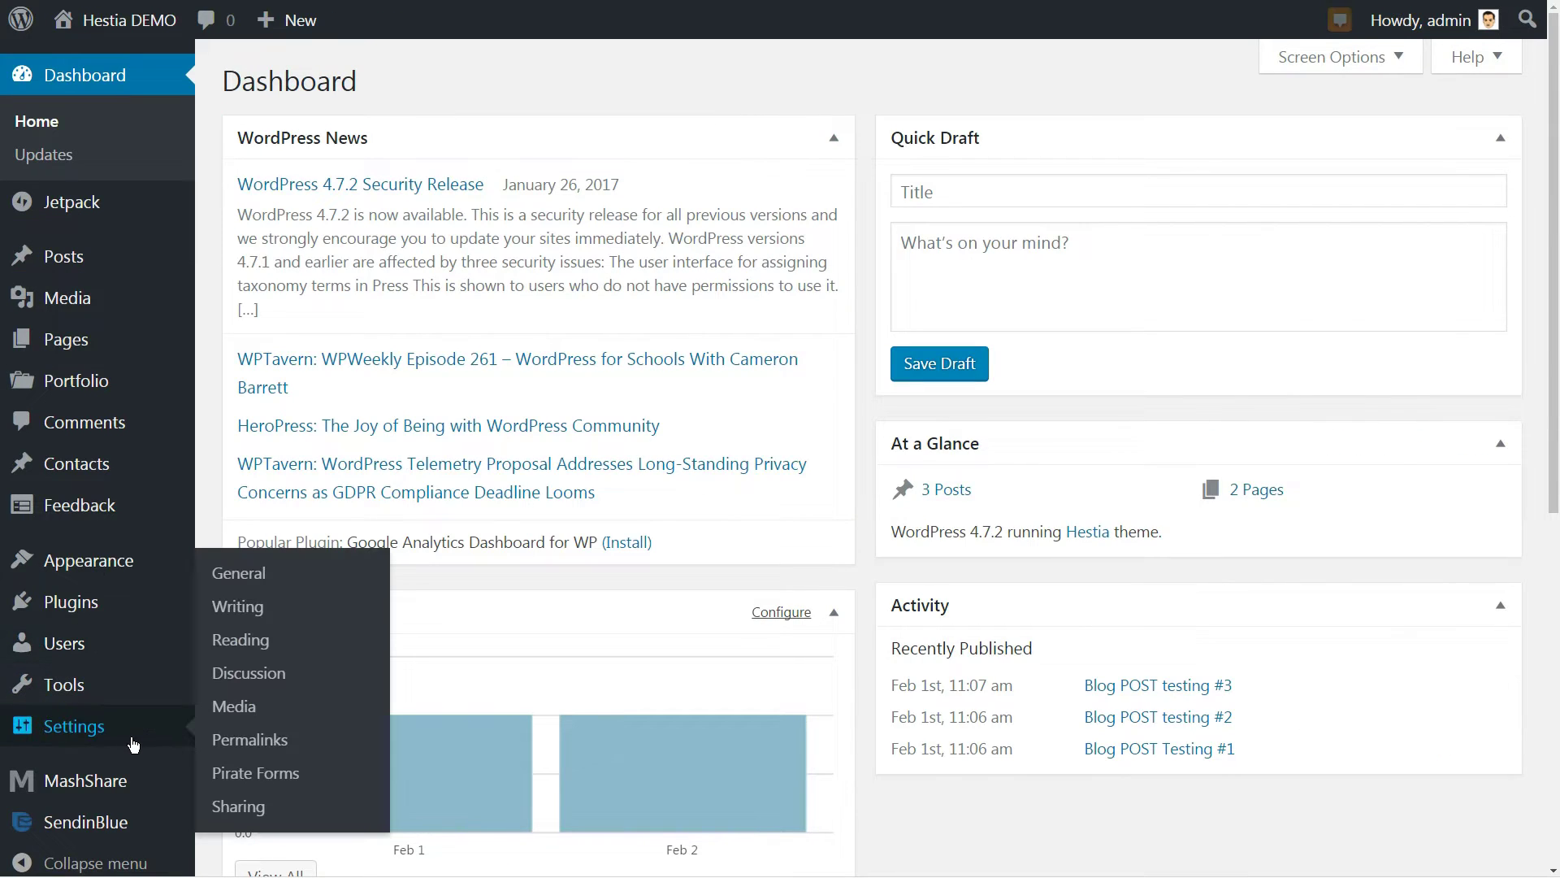
left_click(248, 646)
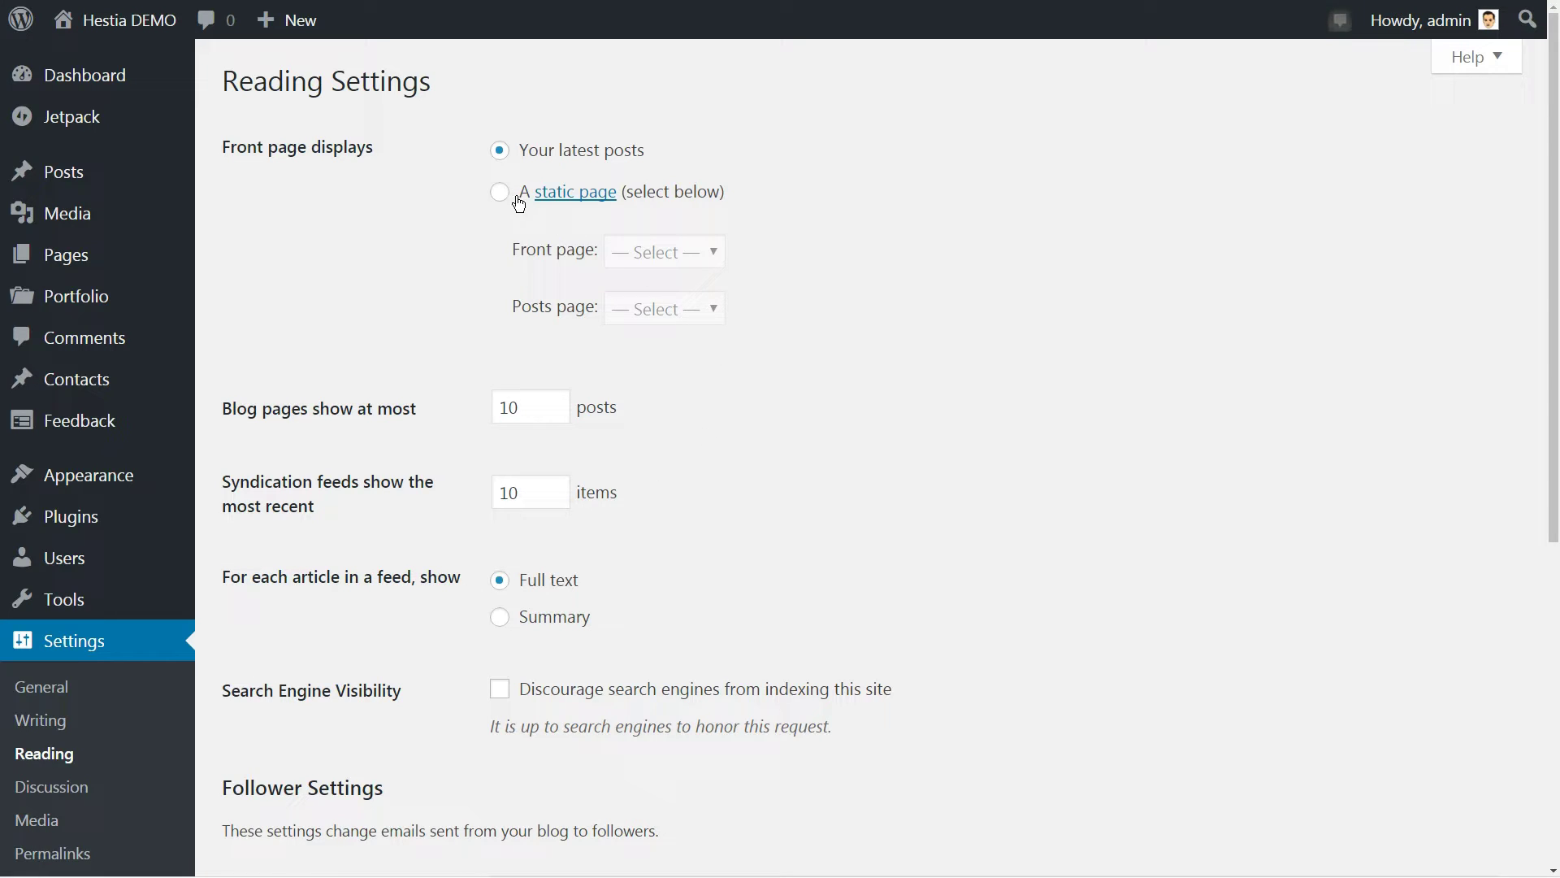
left_click(501, 193)
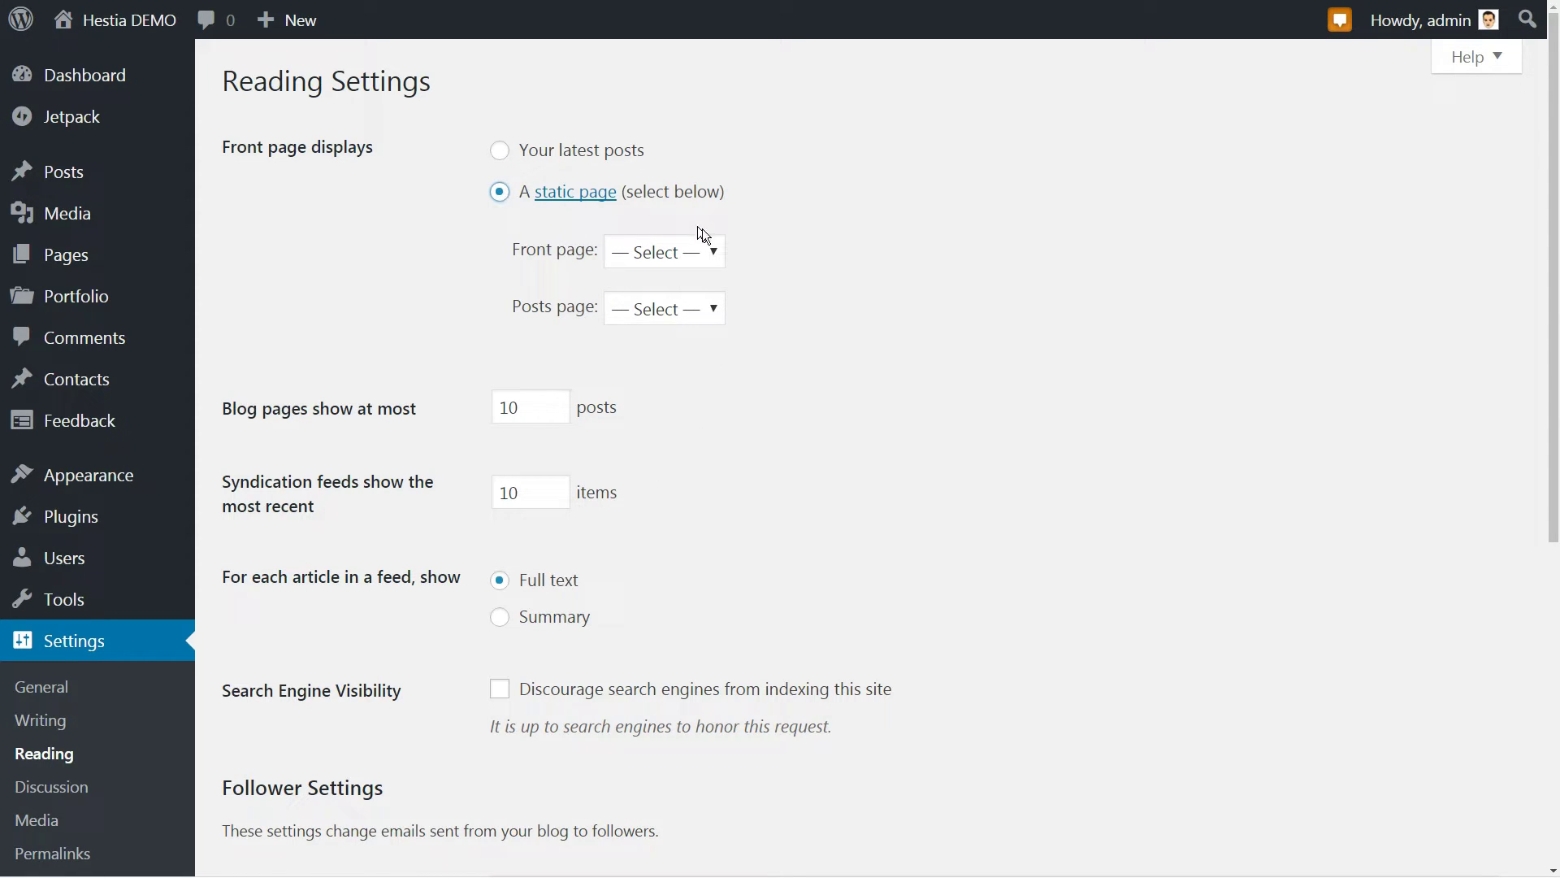
left_click(714, 251)
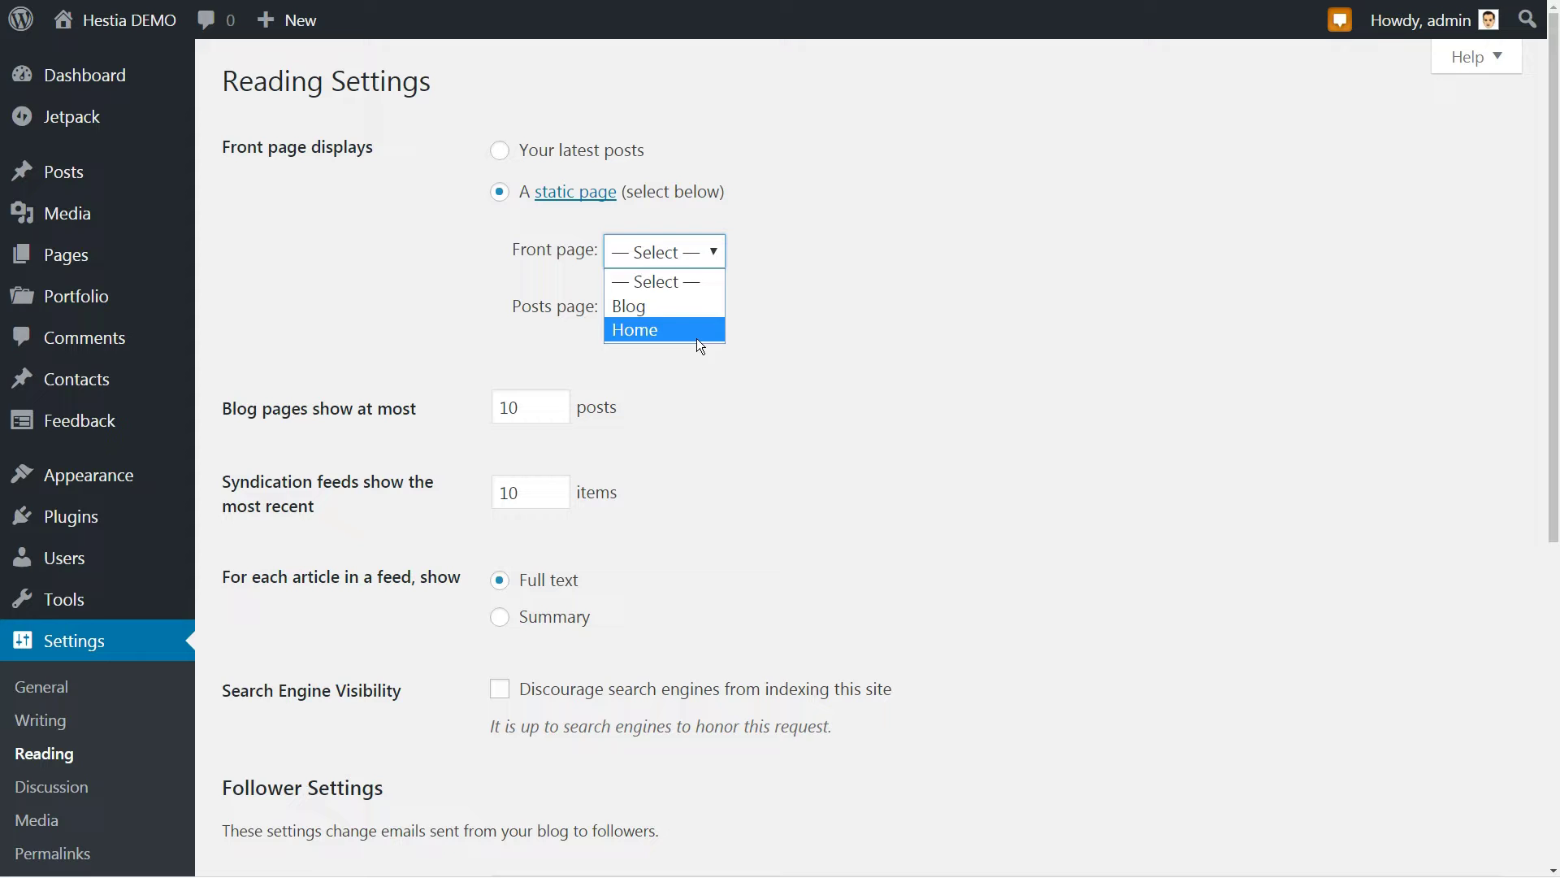
left_click(695, 338)
left_click(685, 308)
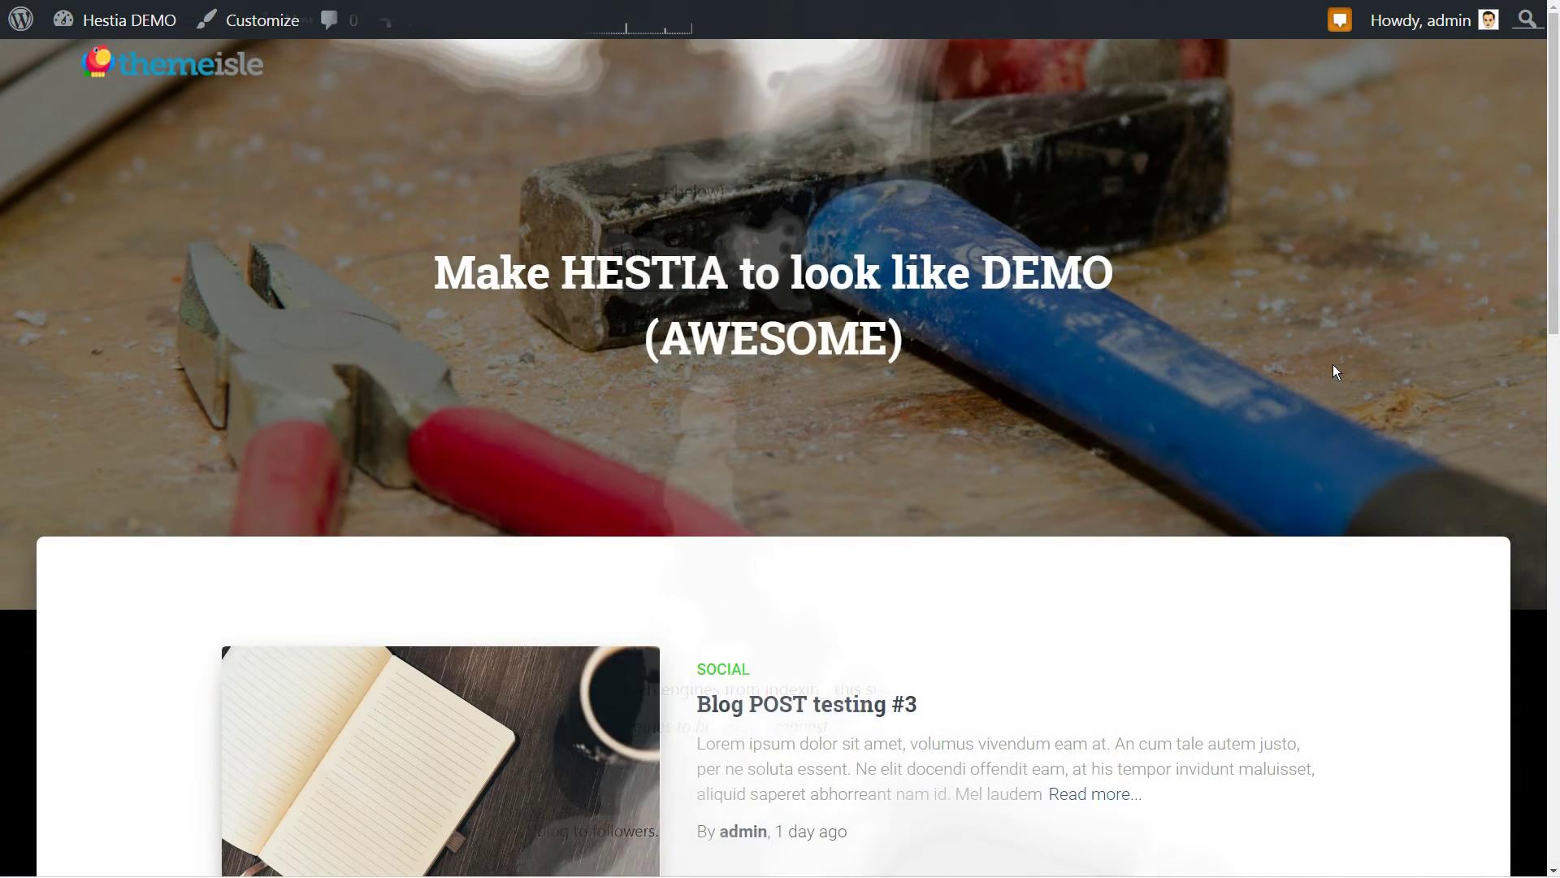
scroll(1332, 372, "down", 8)
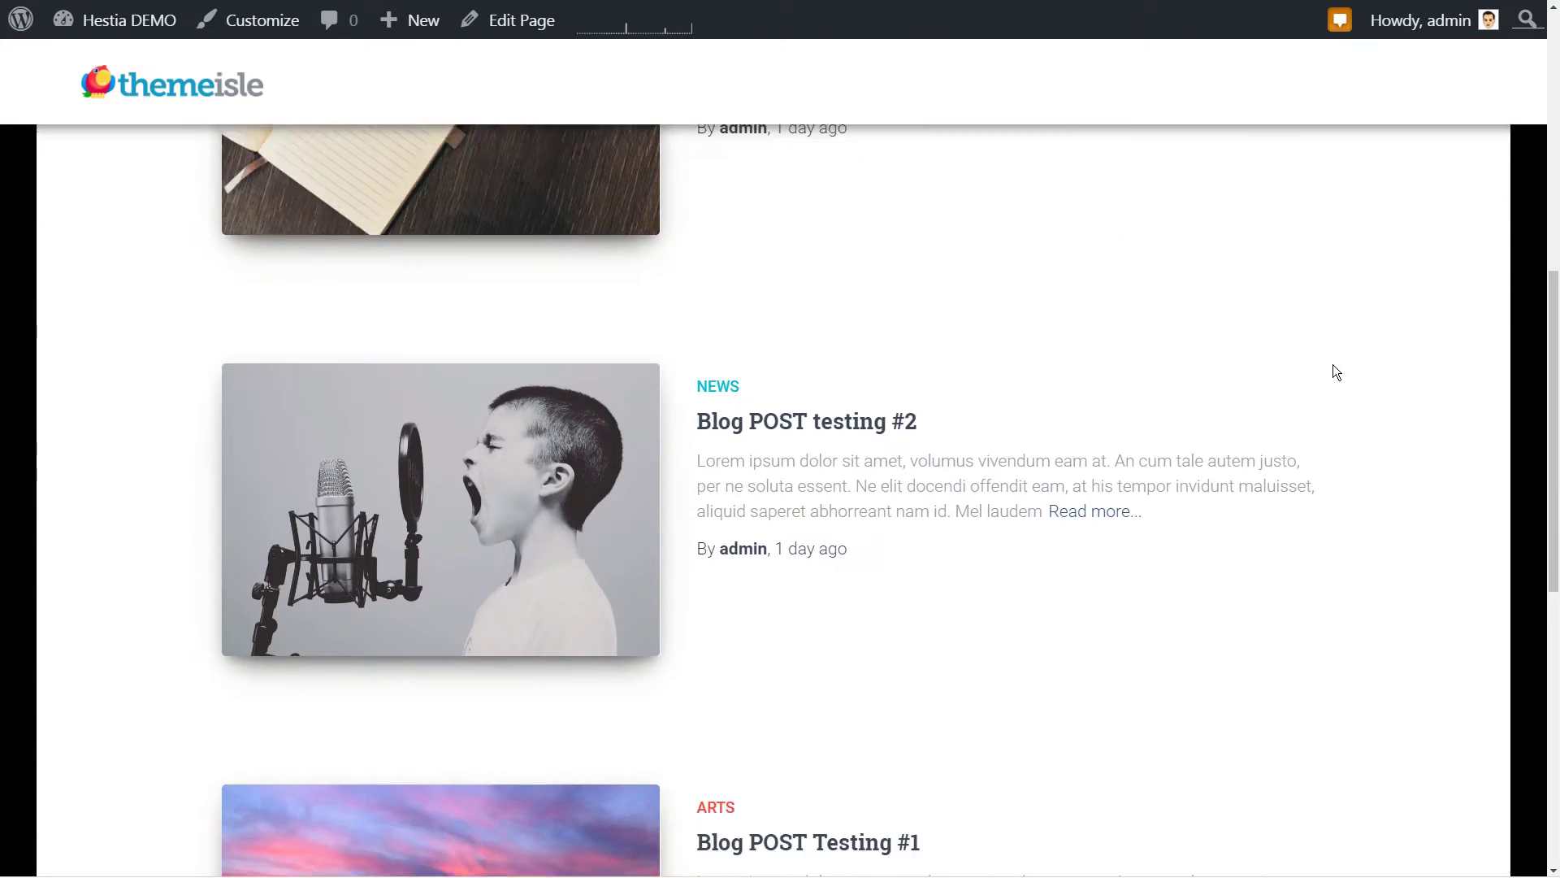
scroll(1333, 364, "down", 8)
scroll(1333, 364, "up", 17)
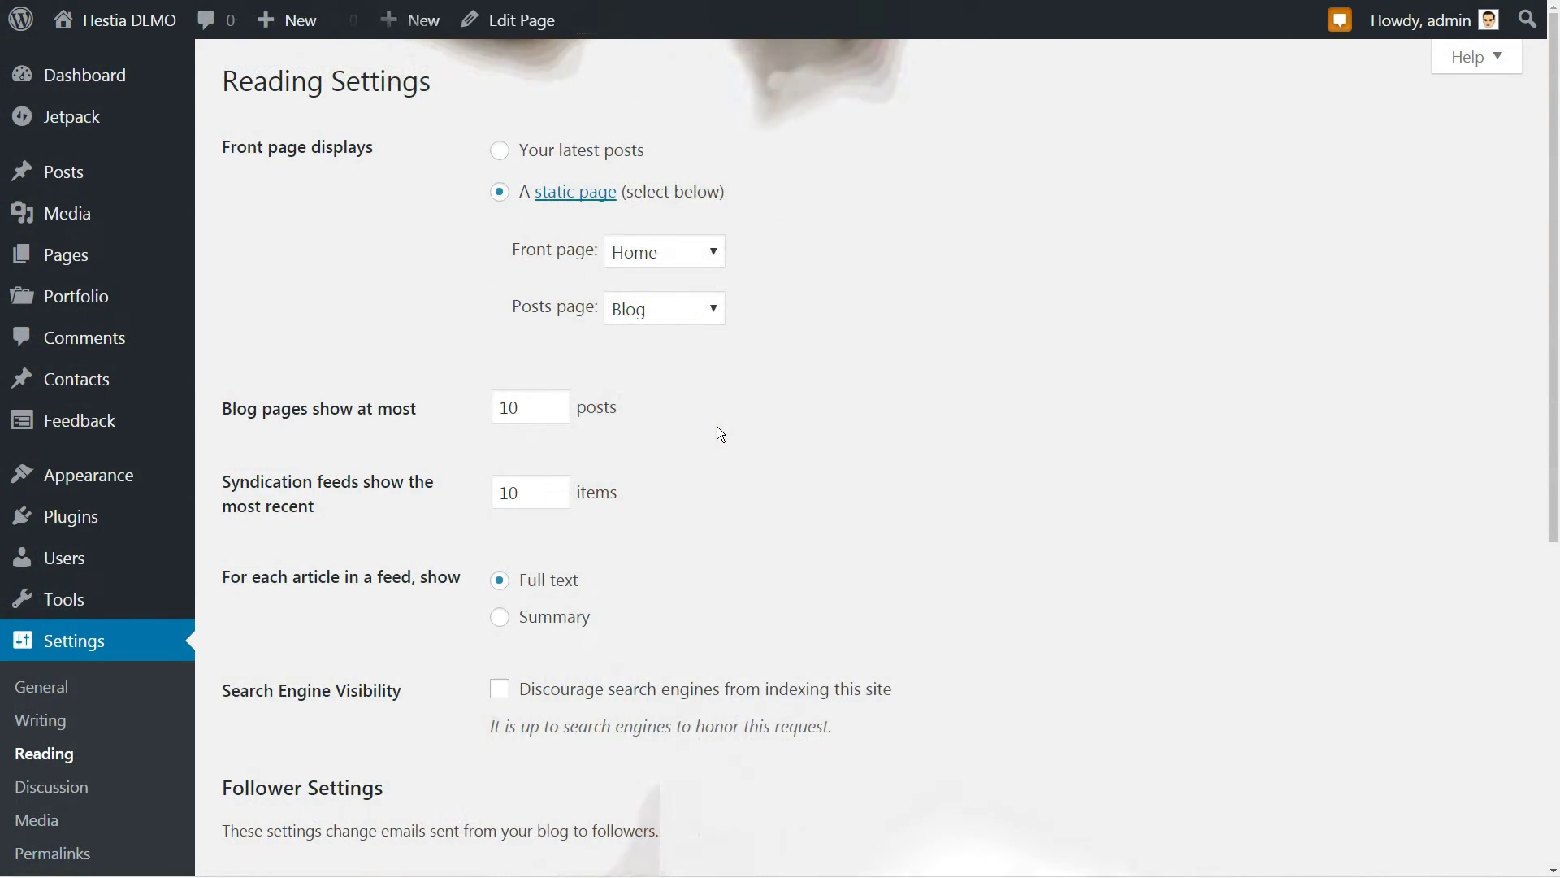
scroll(717, 429, "down", 4)
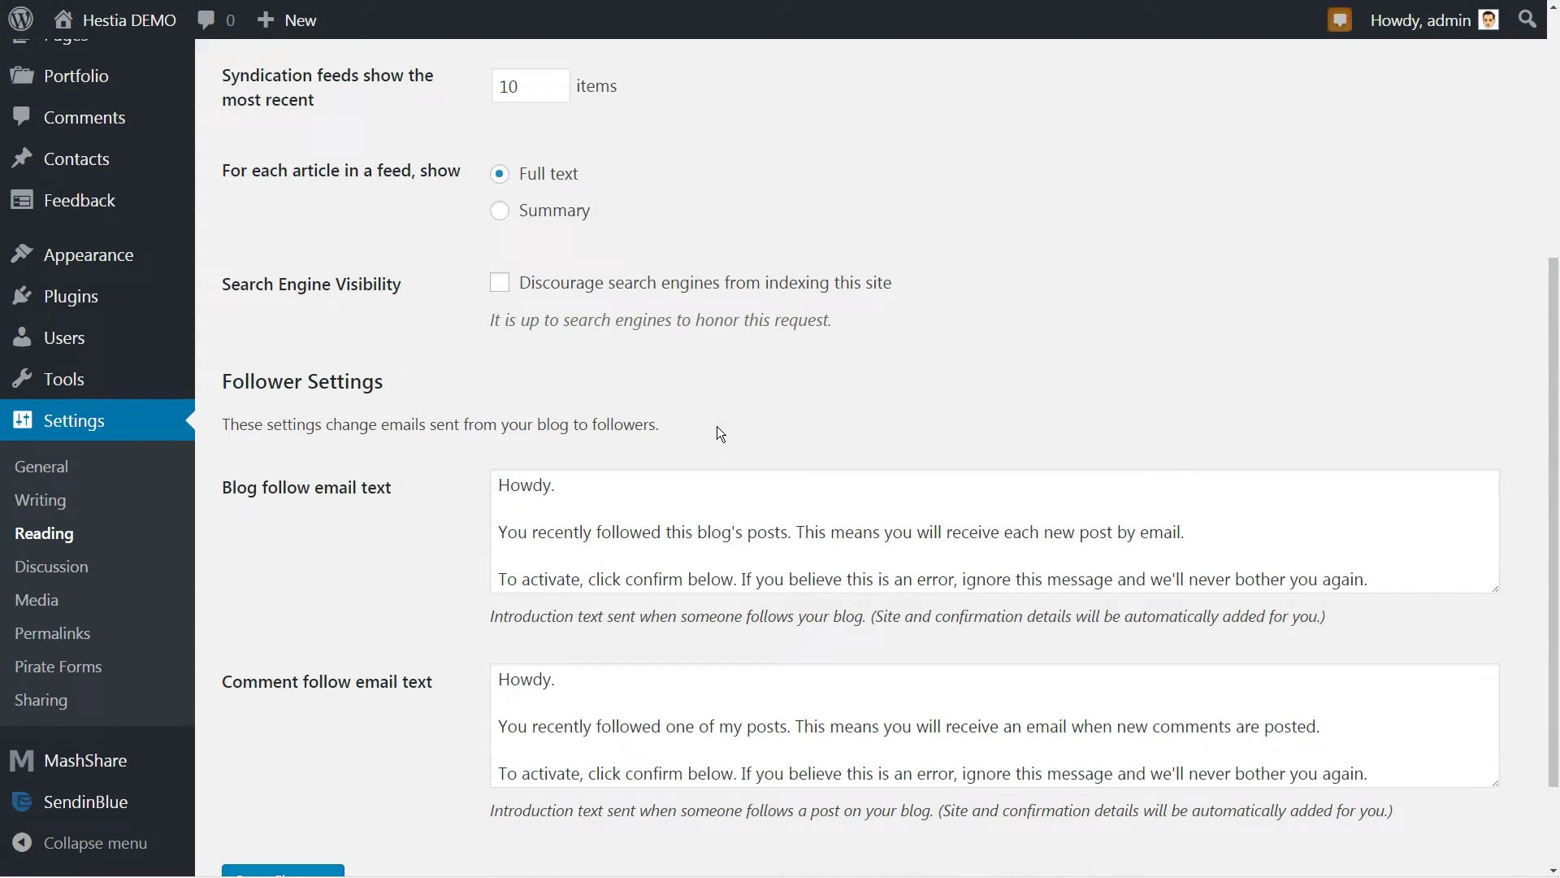
scroll(717, 426, "down", 2)
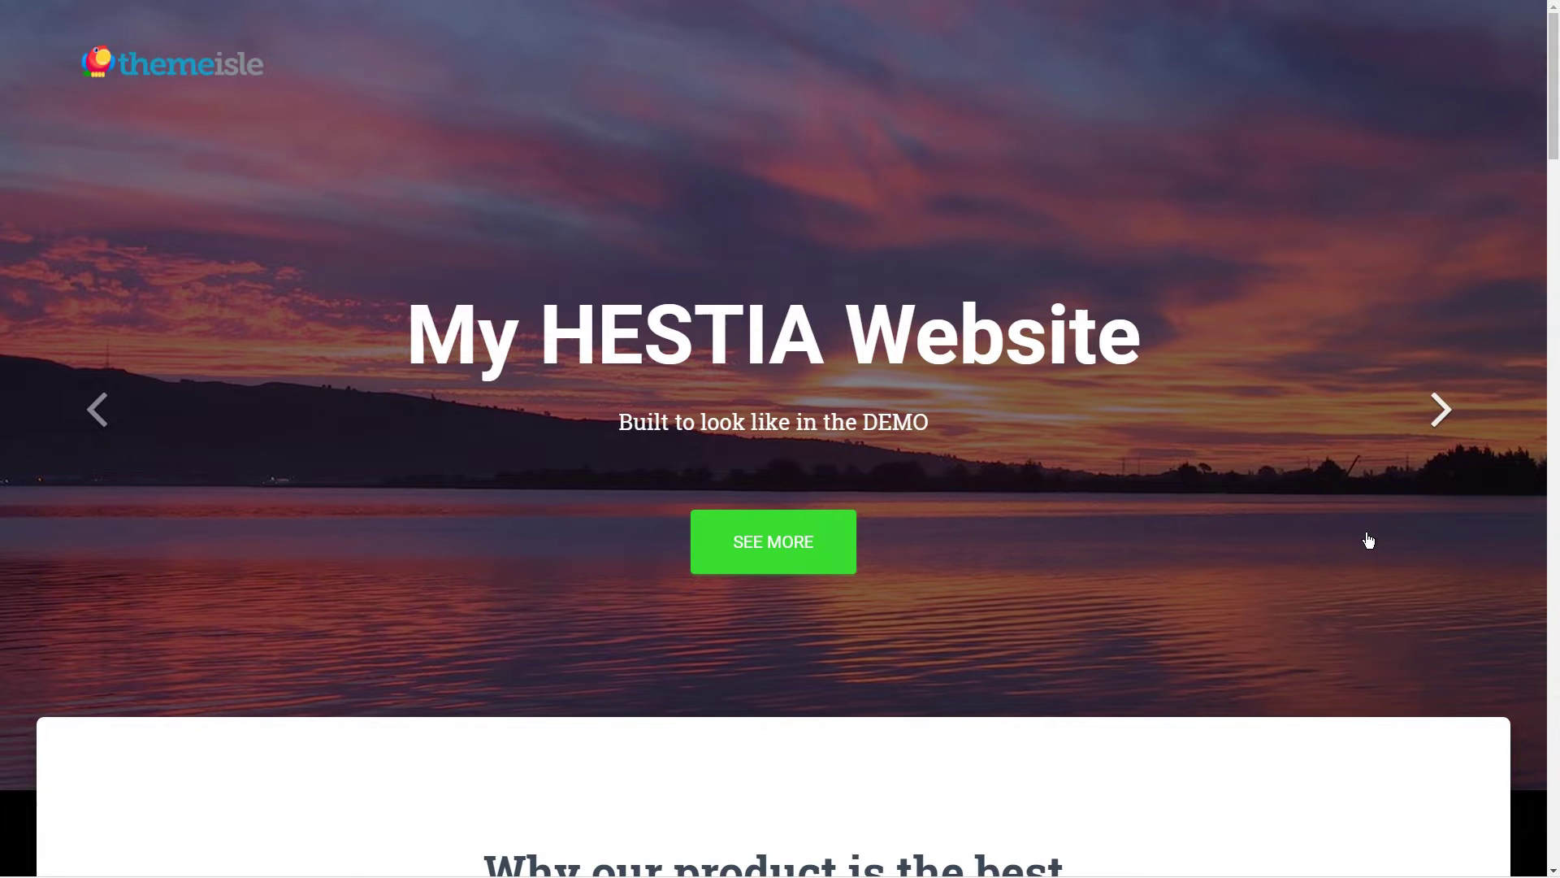
- Scroll the Hestia front page down to the 'Why our product is the best' section
left_click(1219, 453)
scroll(1219, 453, "down", 3)
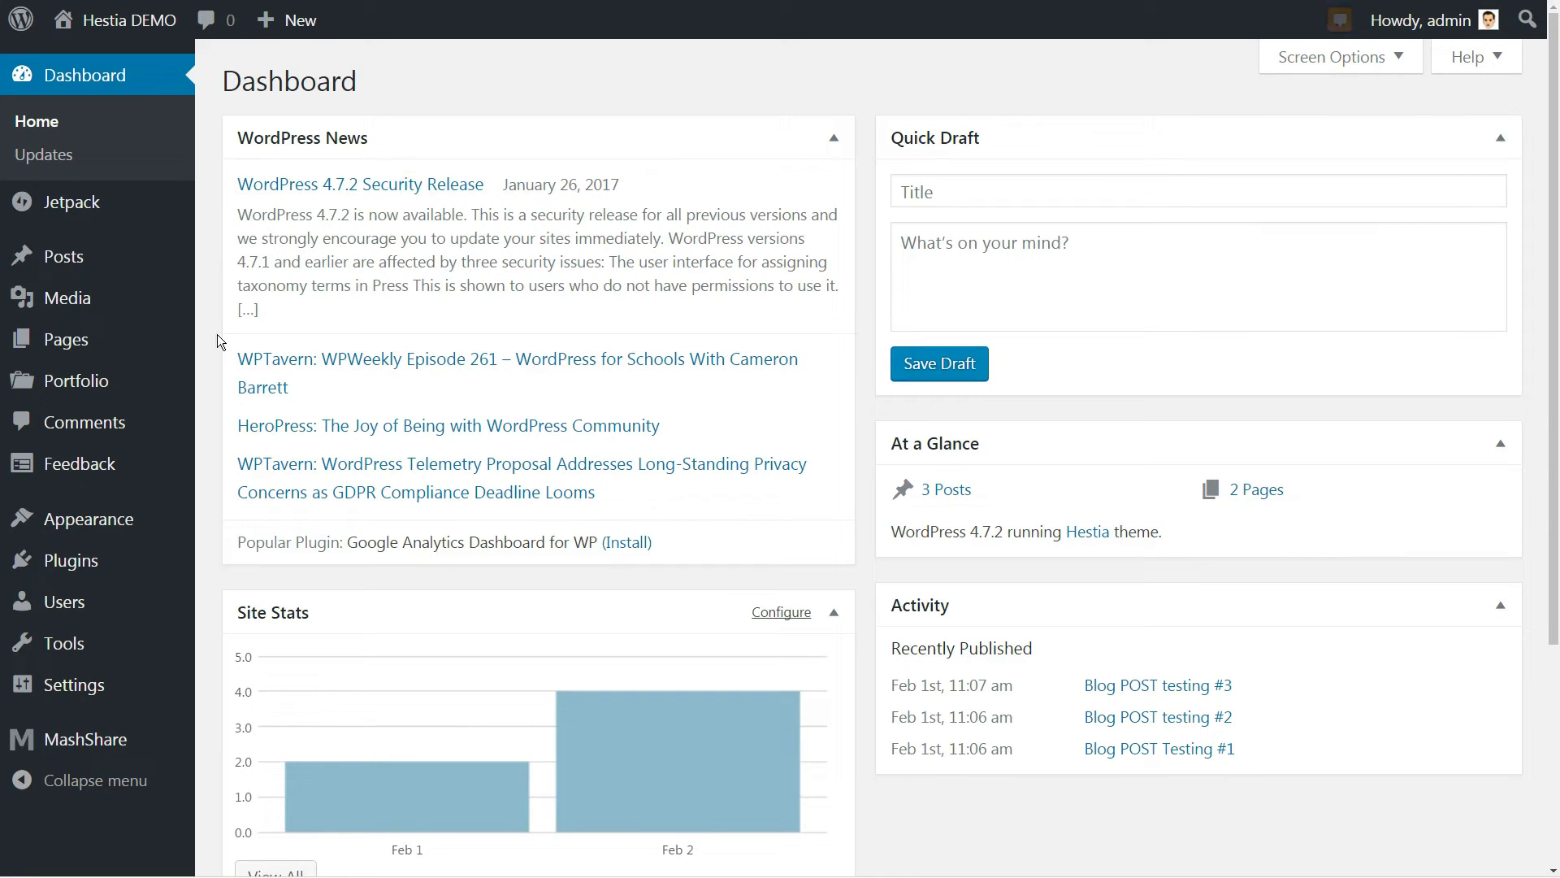
- Publish a new blank page titled Contact
mouse_move(130, 342)
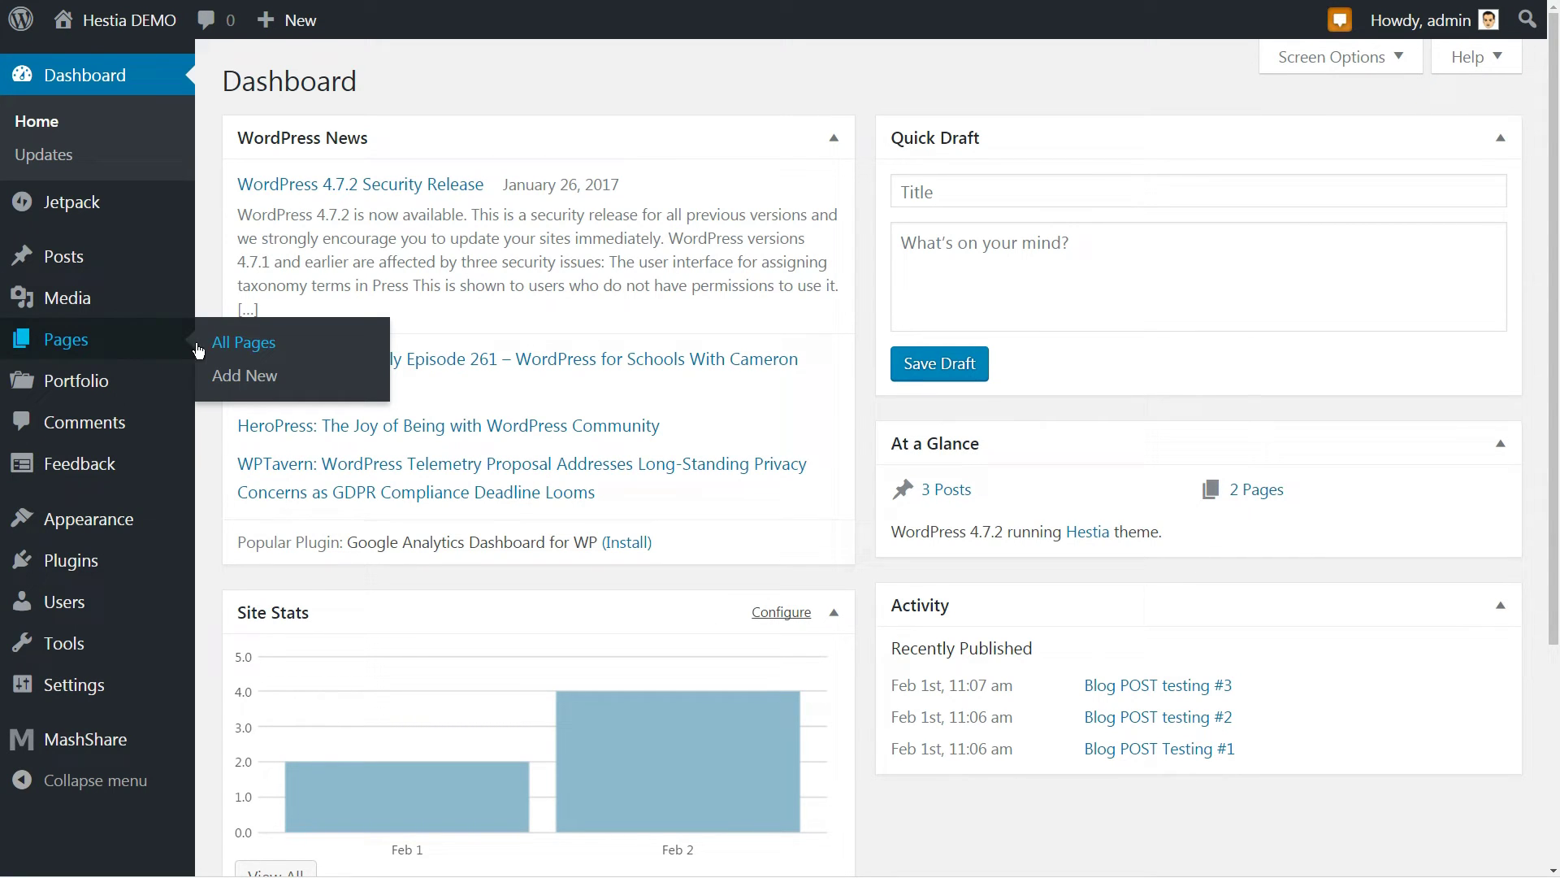
left_click(247, 375)
type("Contact")
left_click(1478, 368)
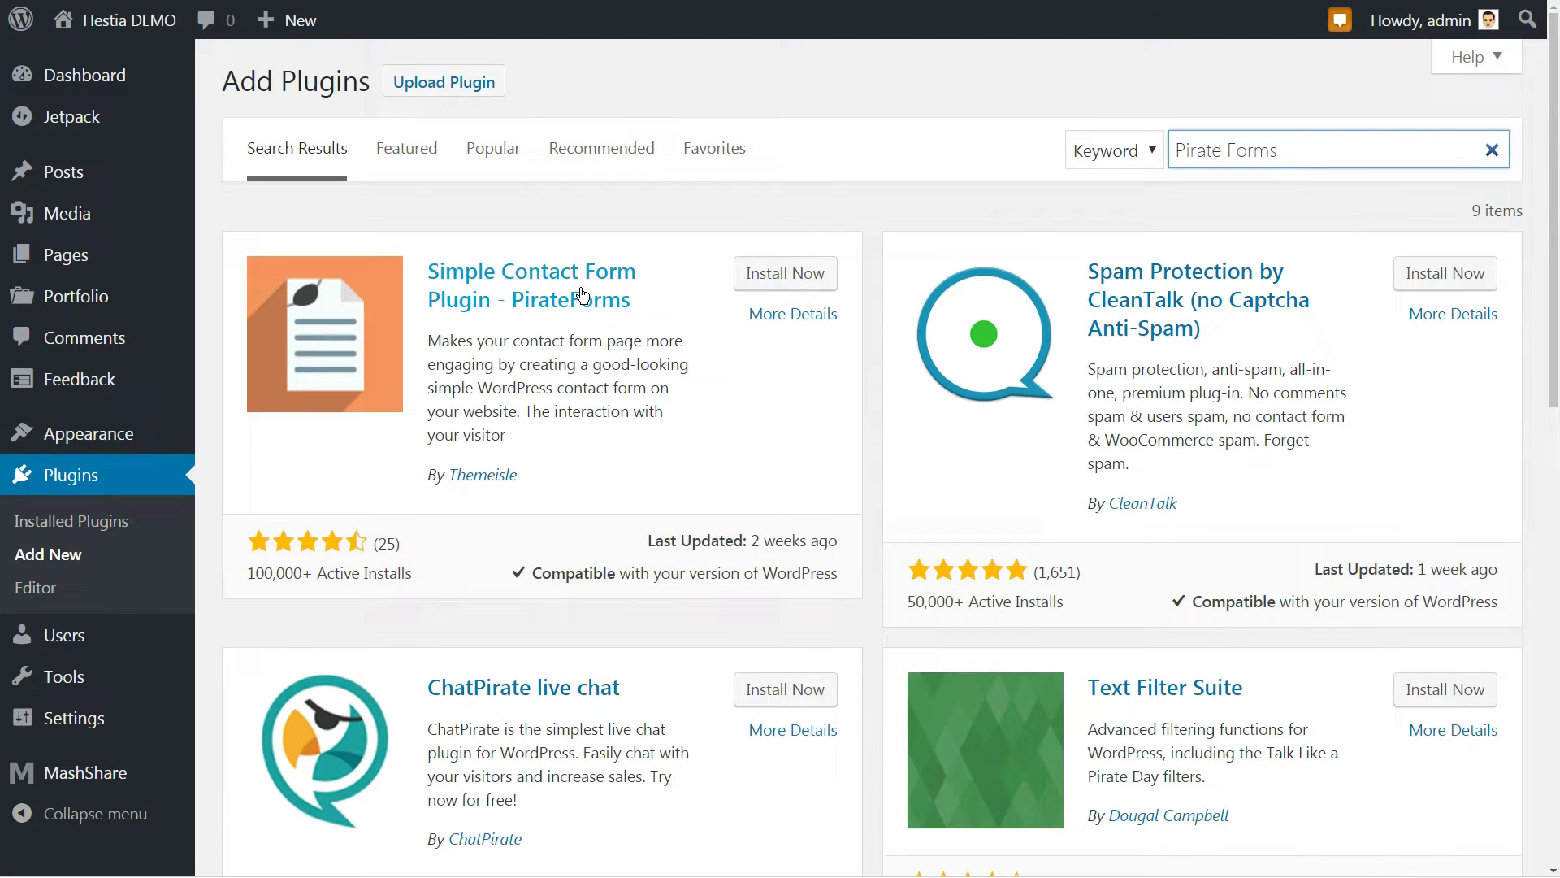
- Activate Pirate Forms, copy its [pirate_forms] shortcode, and review its settings tabs
left_click(782, 274)
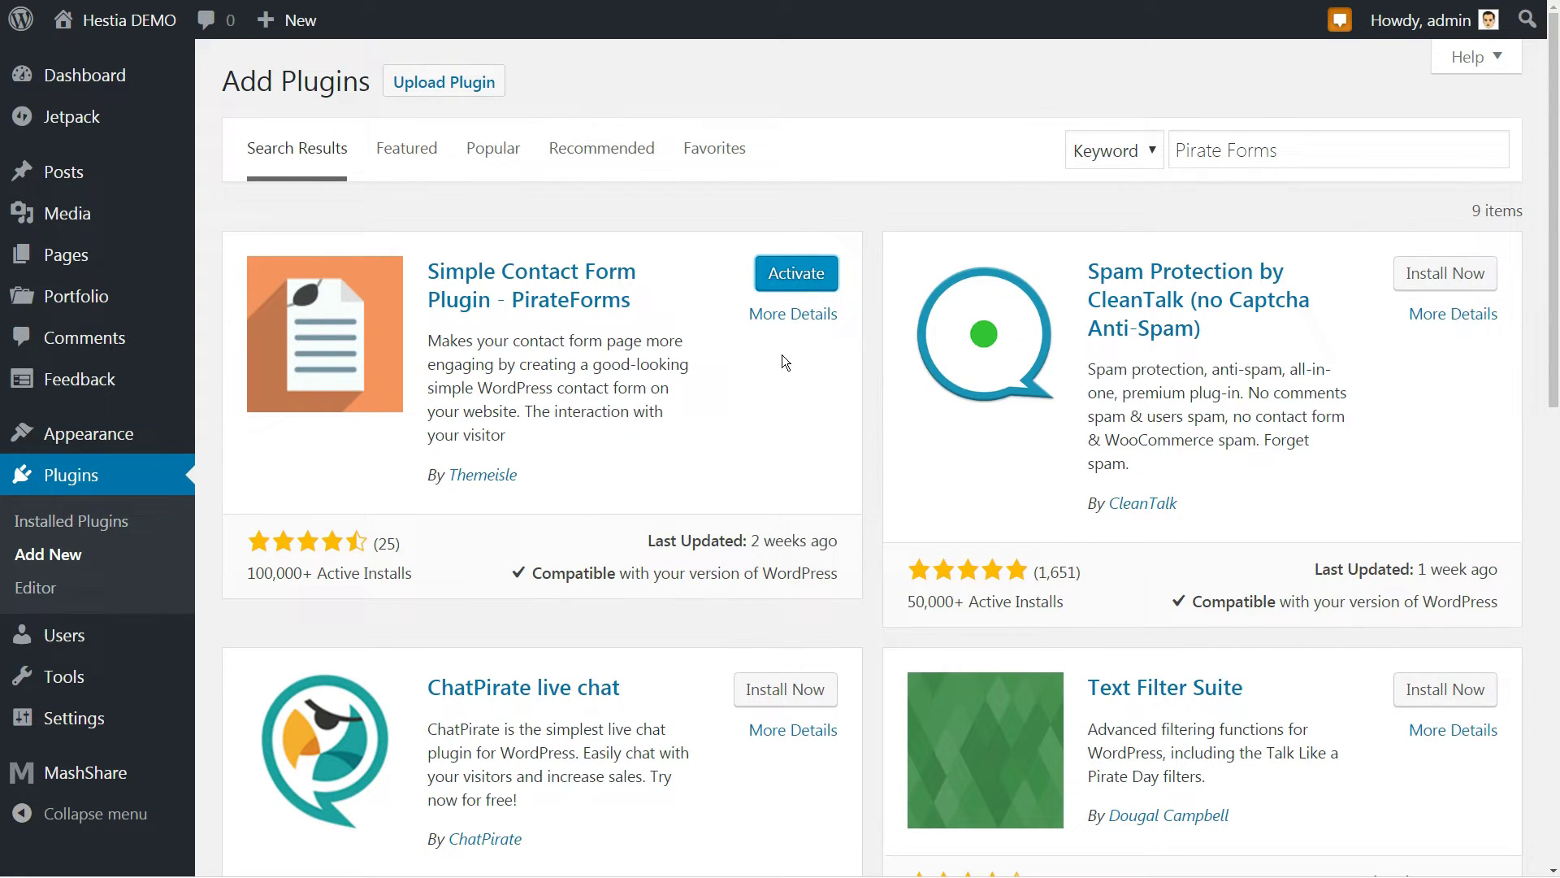
mouse_move(137, 764)
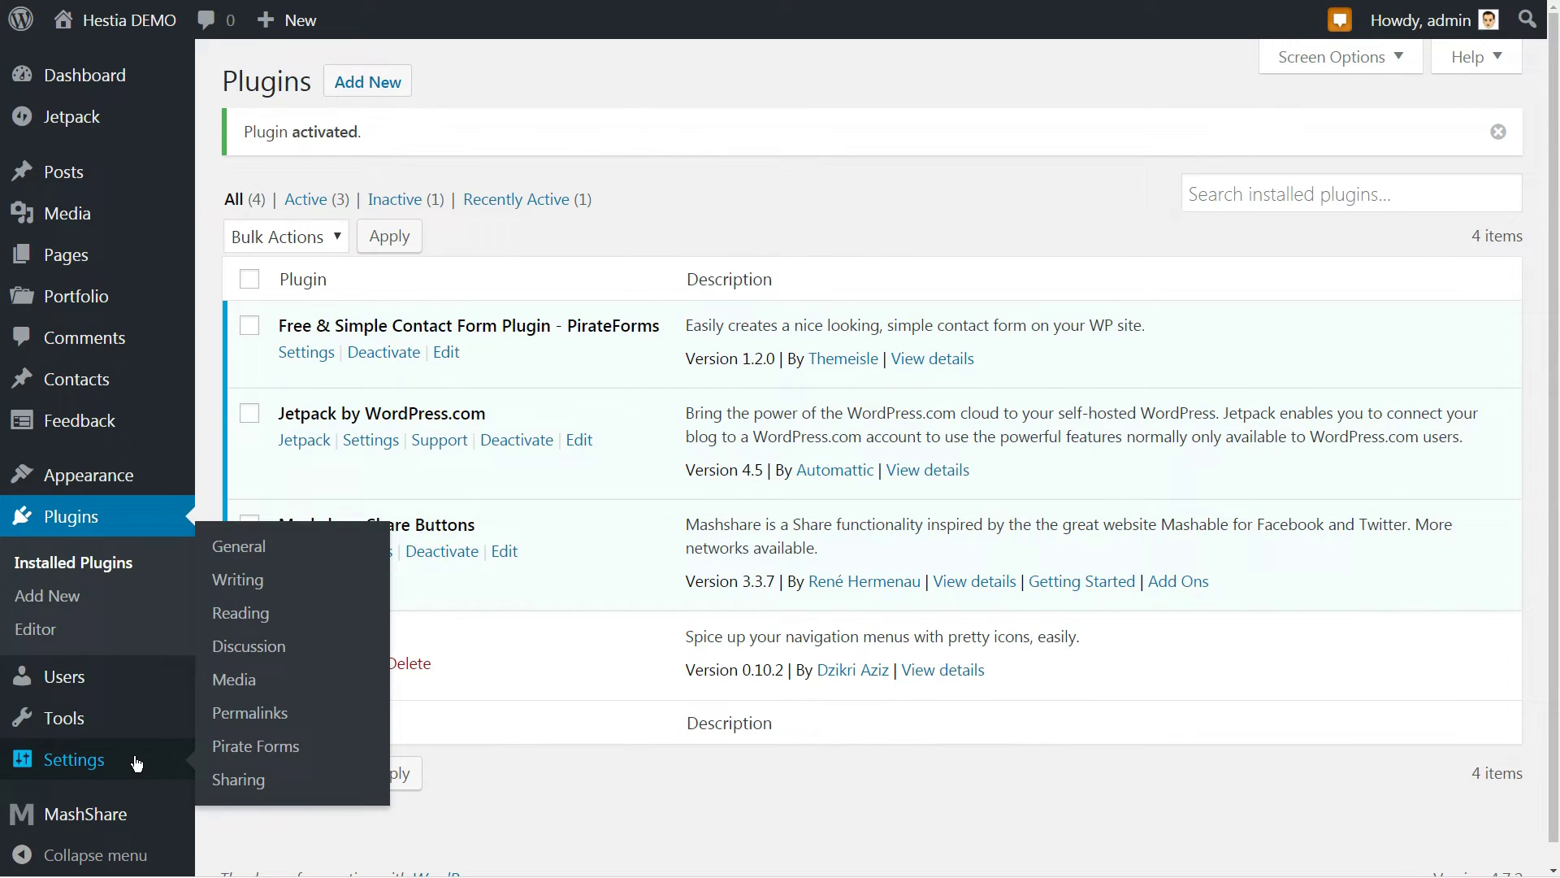
left_click(244, 749)
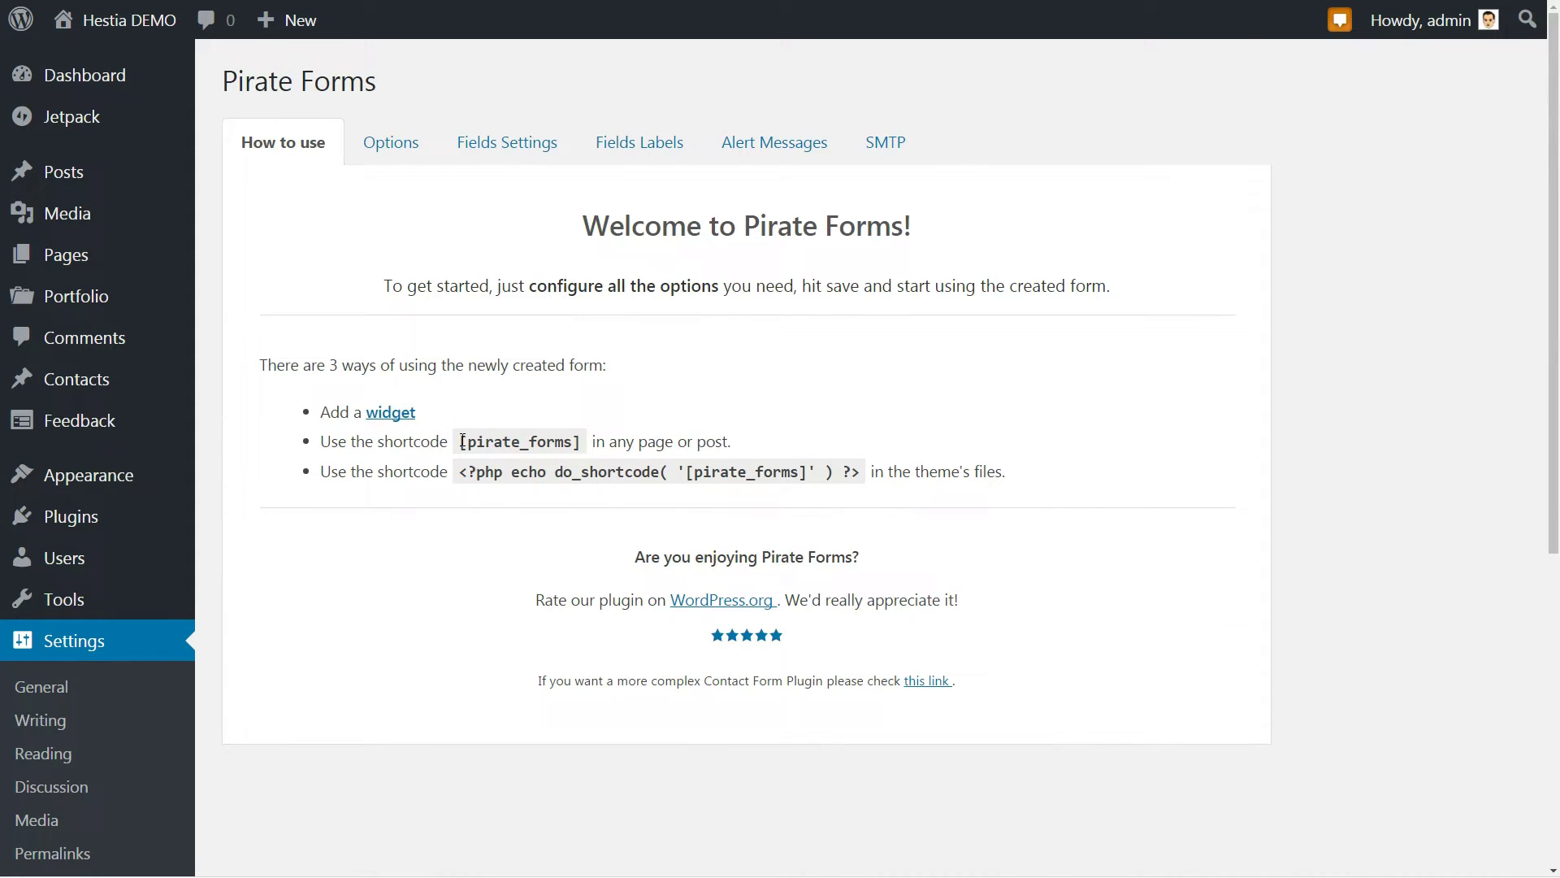
left_click_drag(463, 441, 579, 429)
right_click(572, 441)
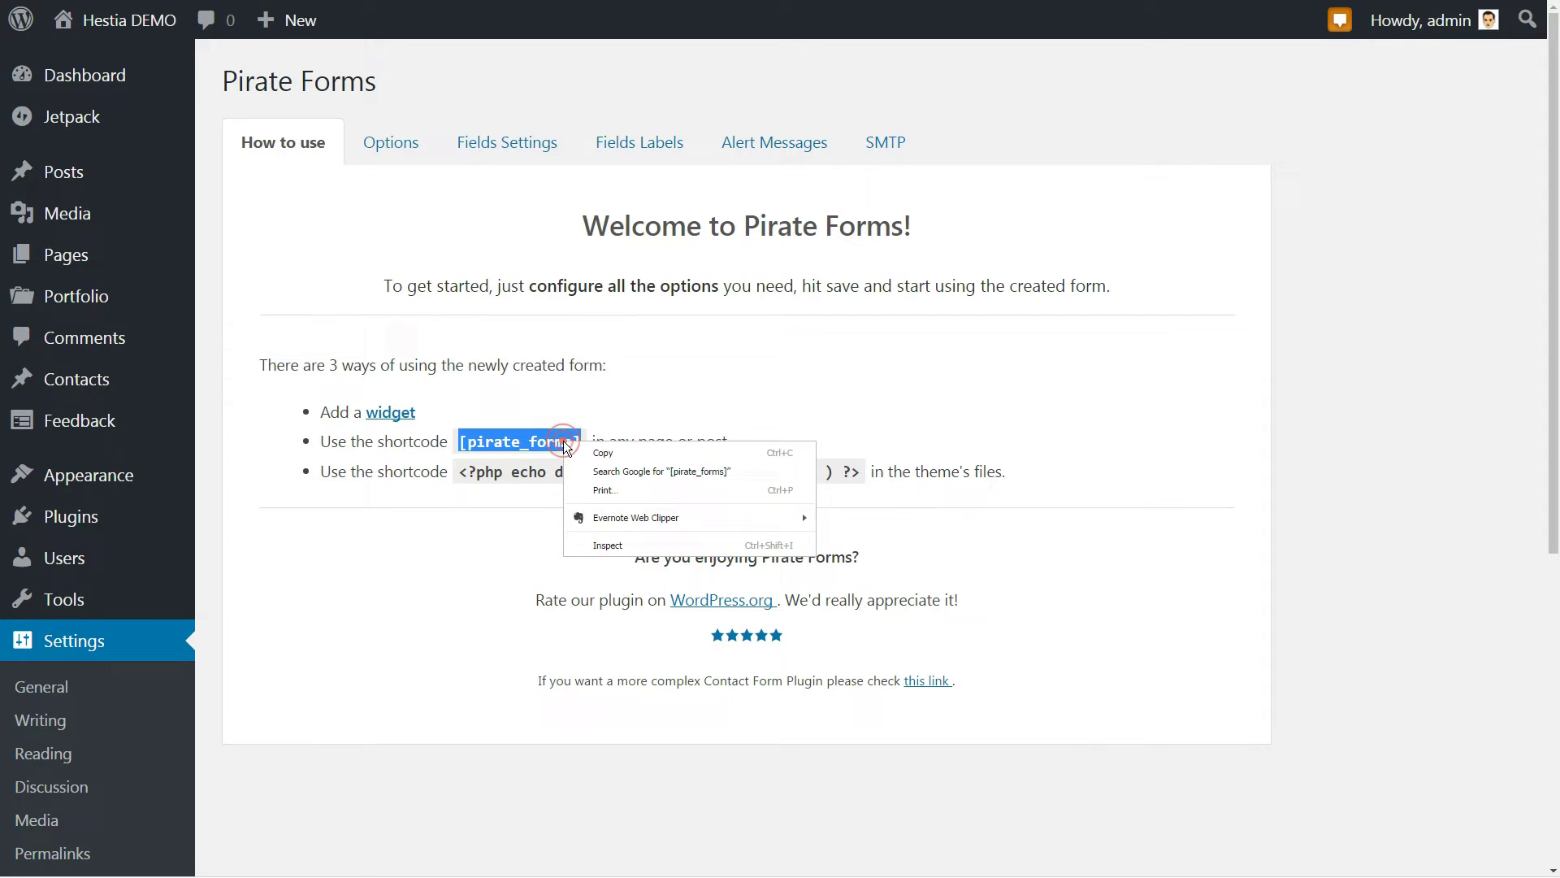
left_click(594, 454)
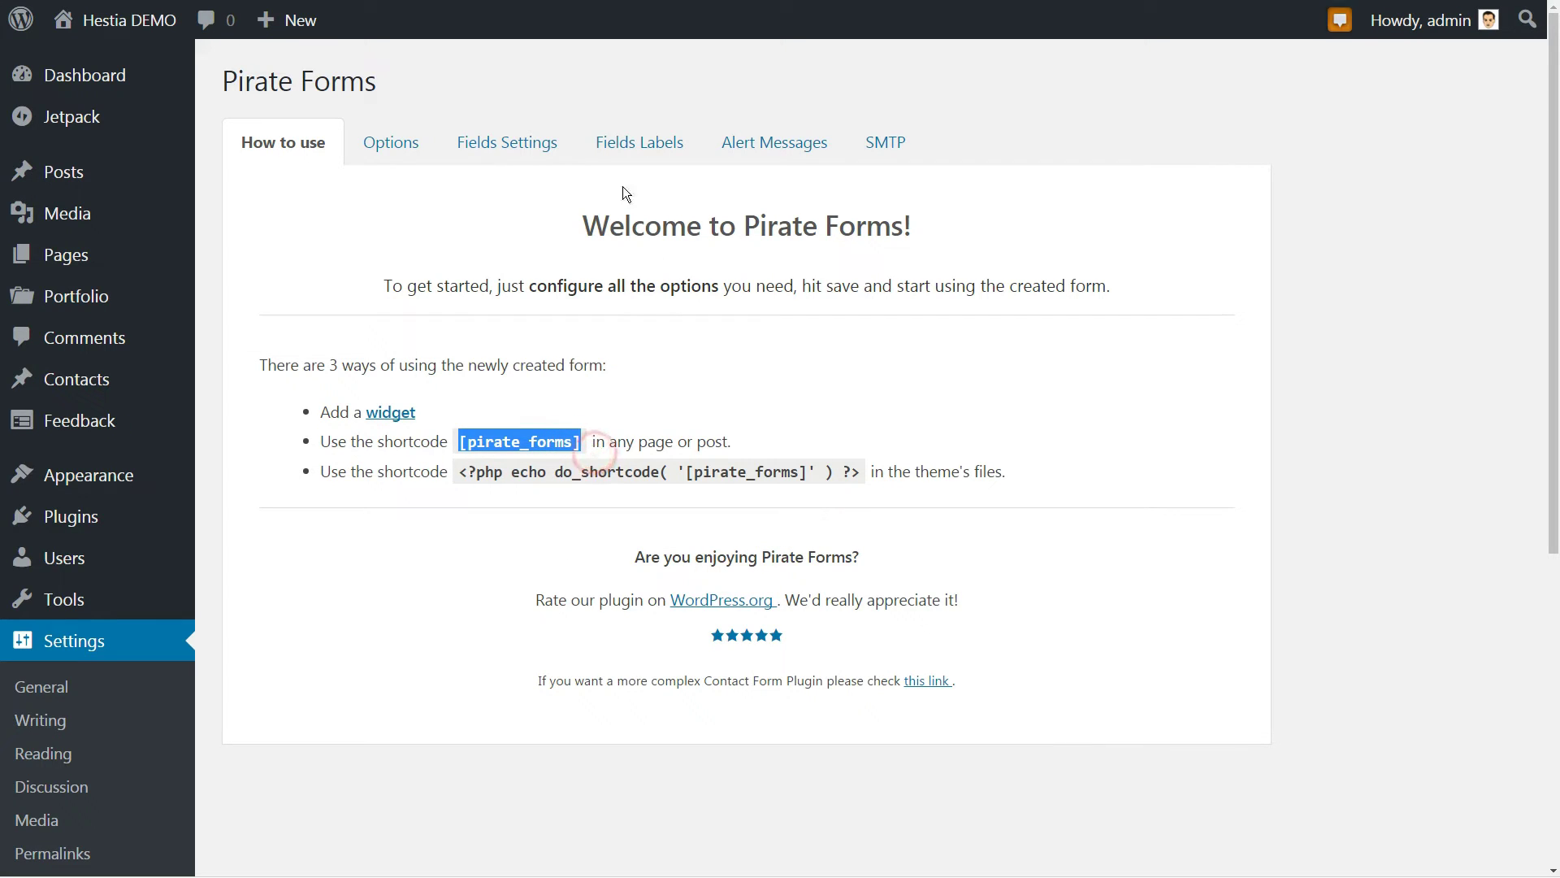
left_click(394, 147)
left_click(504, 145)
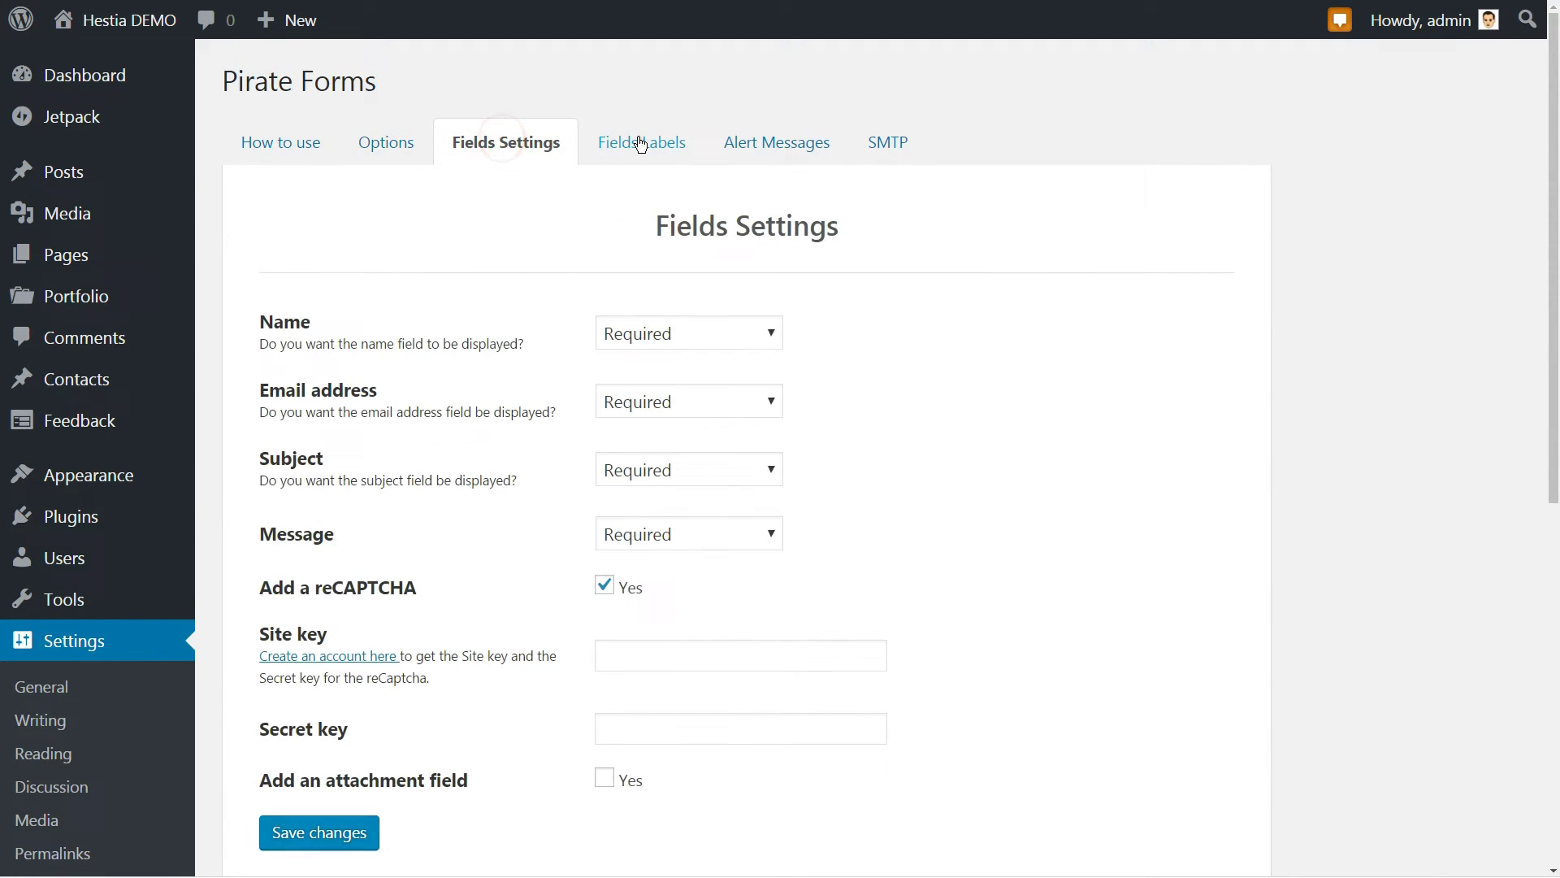
left_click(642, 144)
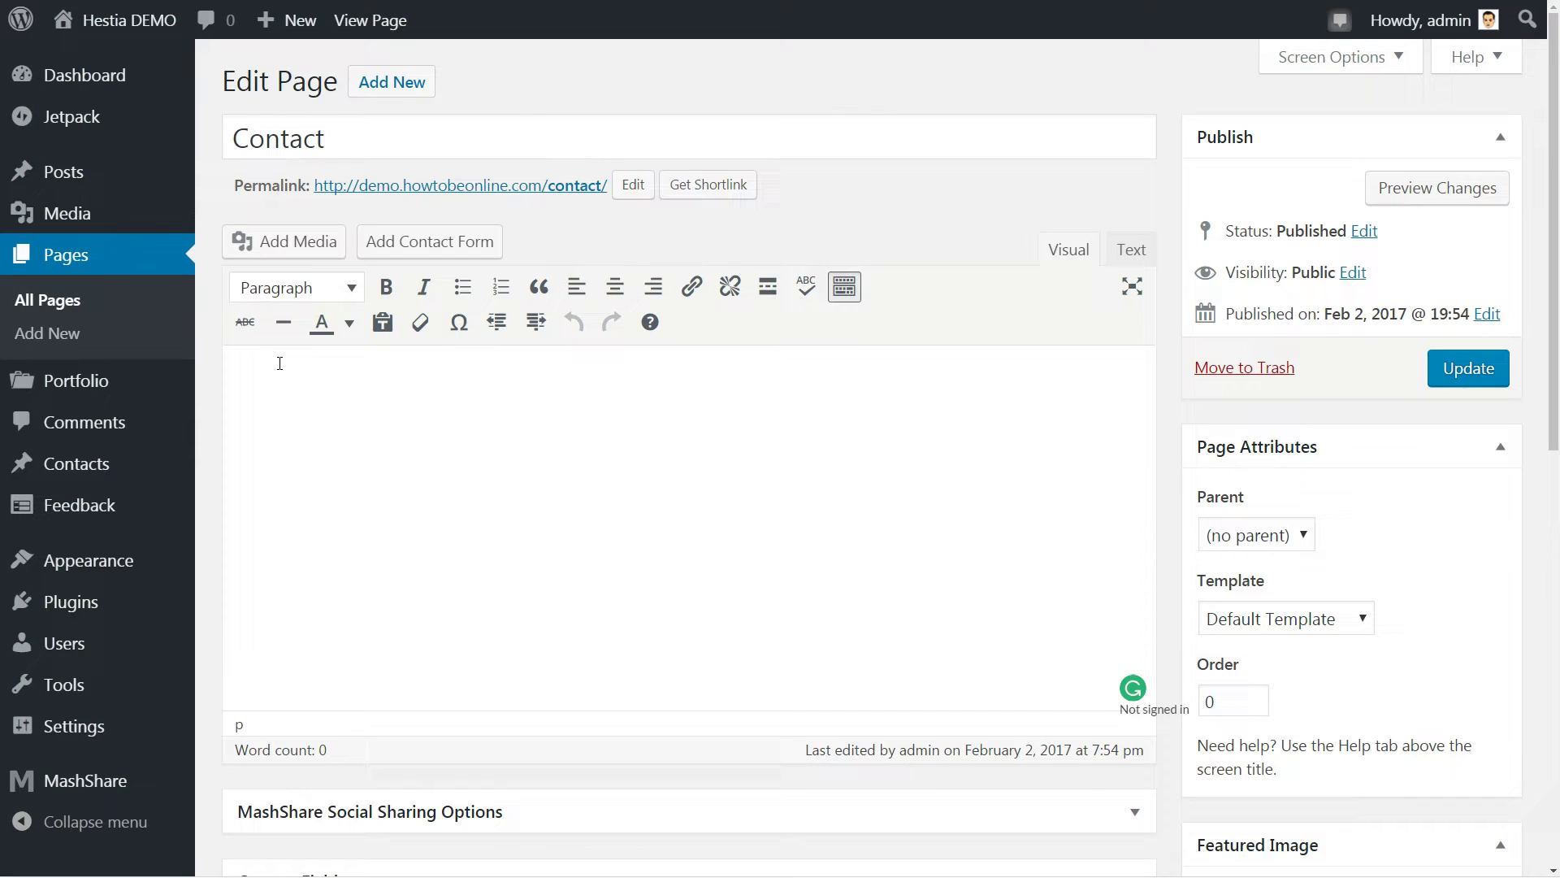
- Paste the [pirate_forms] shortcode into the Contact page and update it
right_click(278, 366)
left_click(318, 453)
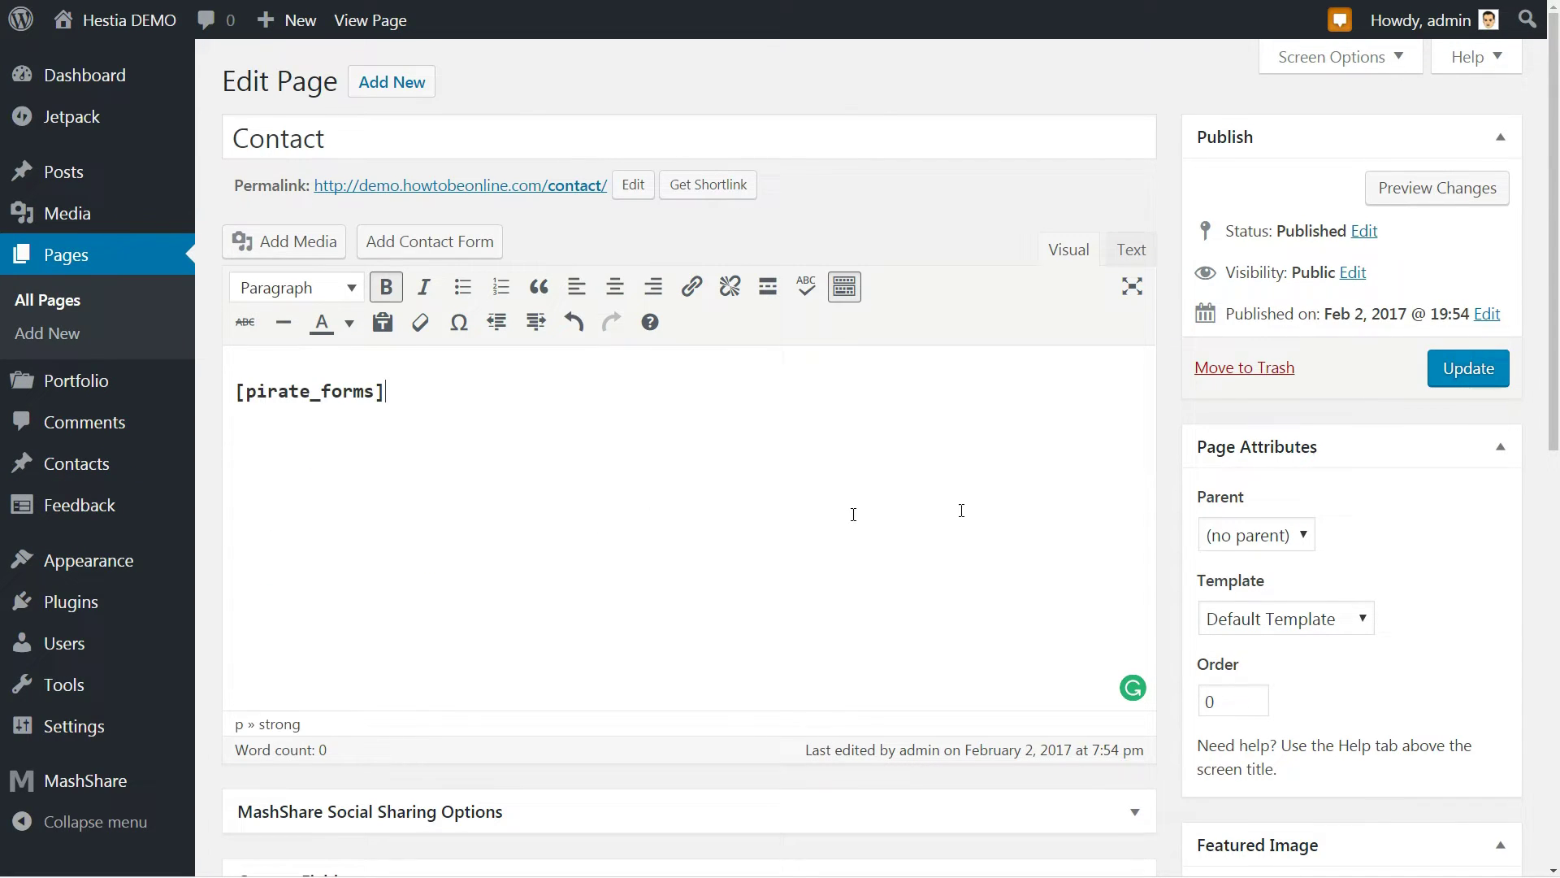
left_click(1444, 382)
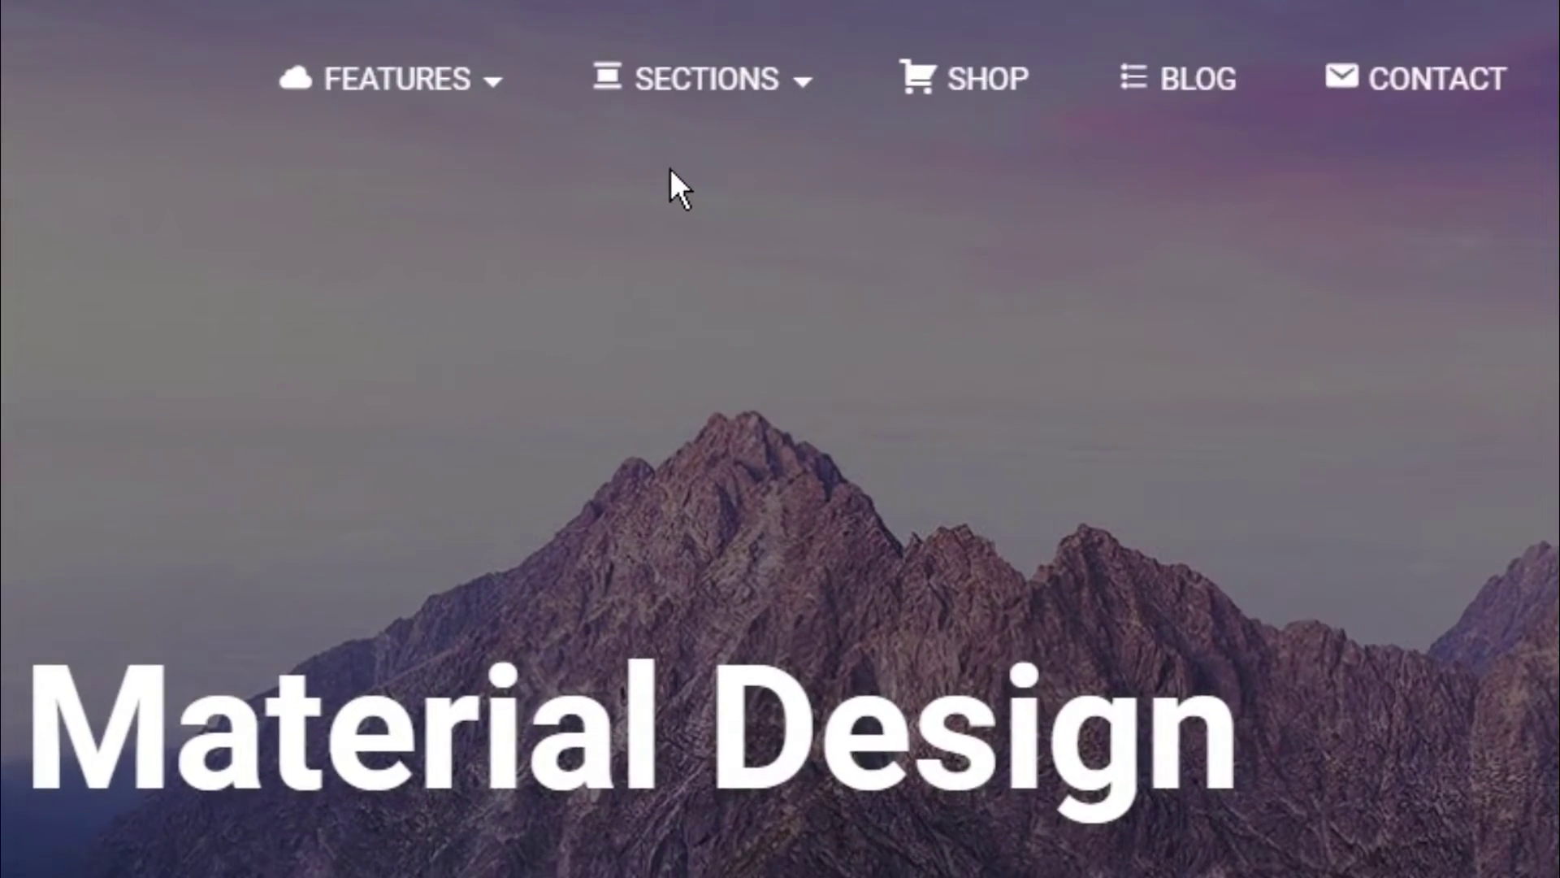
- Install and activate the Menu Icons plugin from Plugins > Add New
left_click(536, 89)
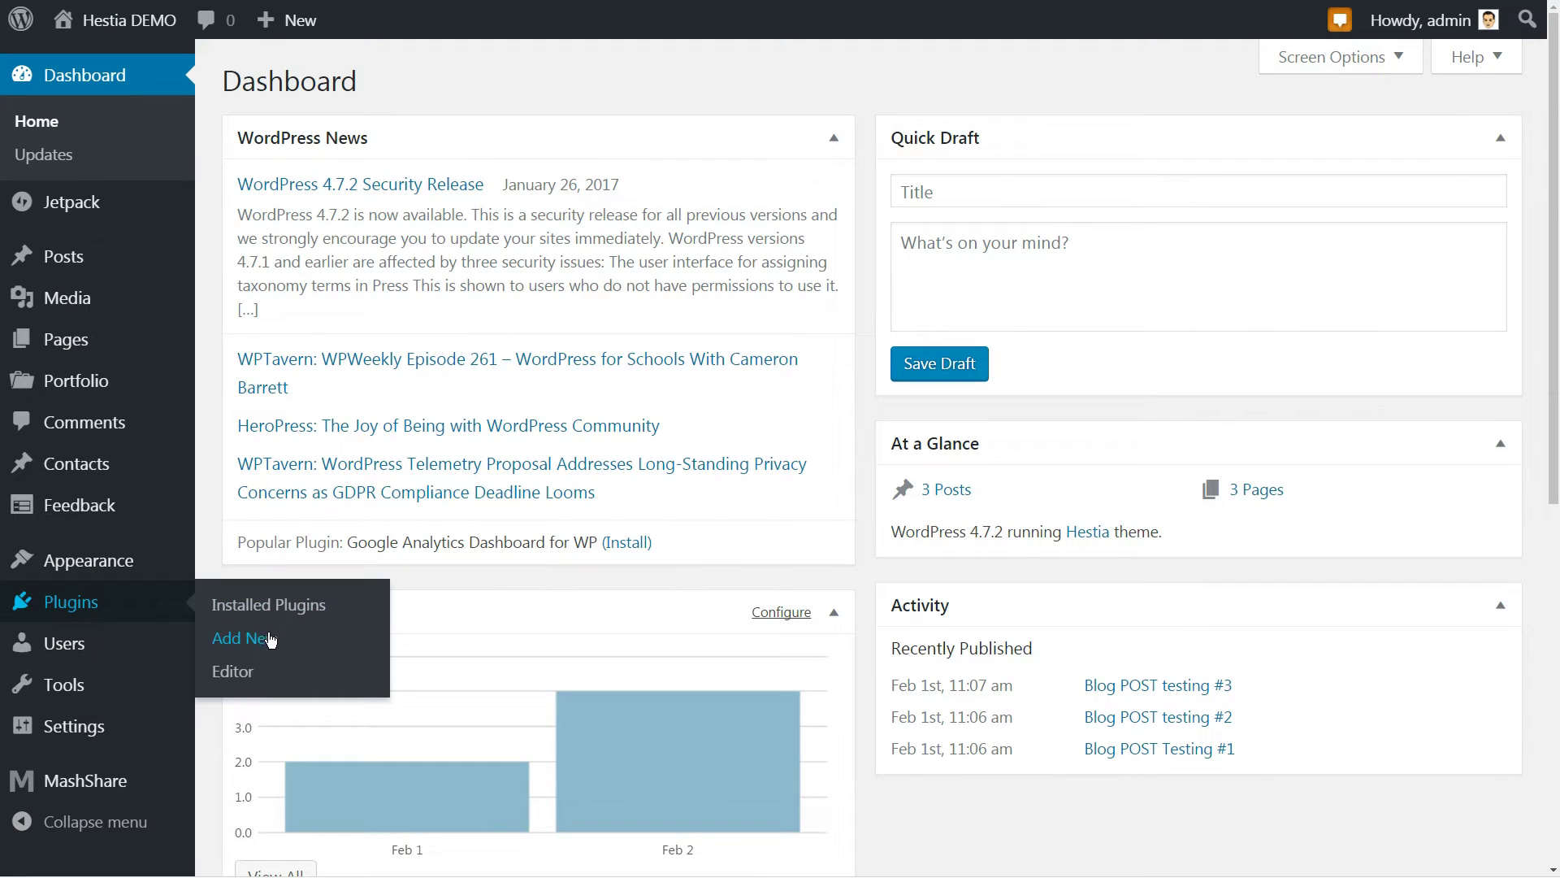
left_click(265, 638)
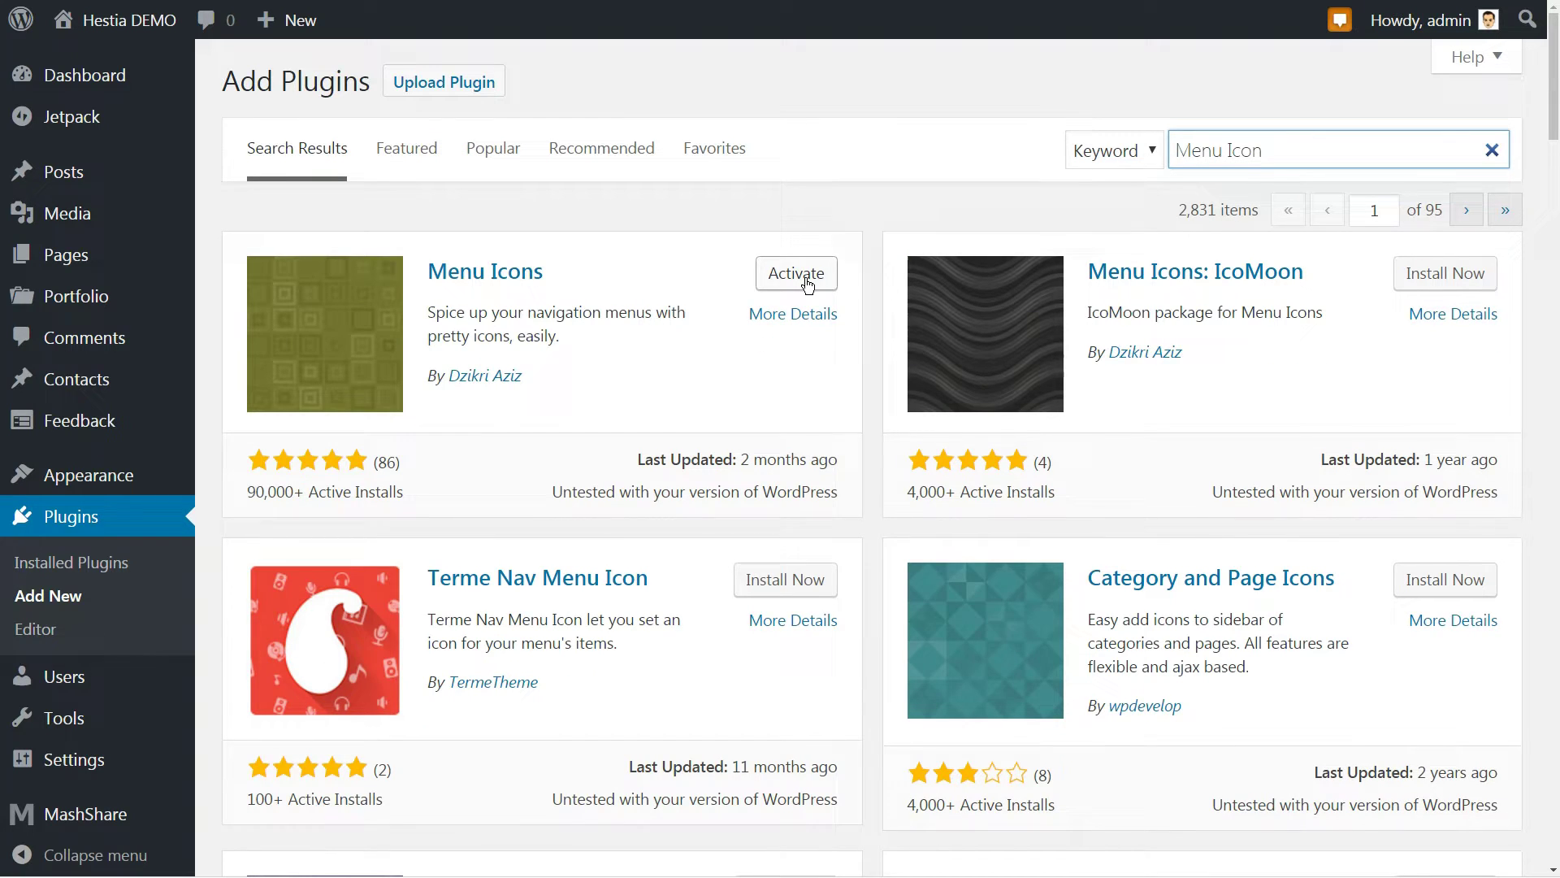
left_click(807, 281)
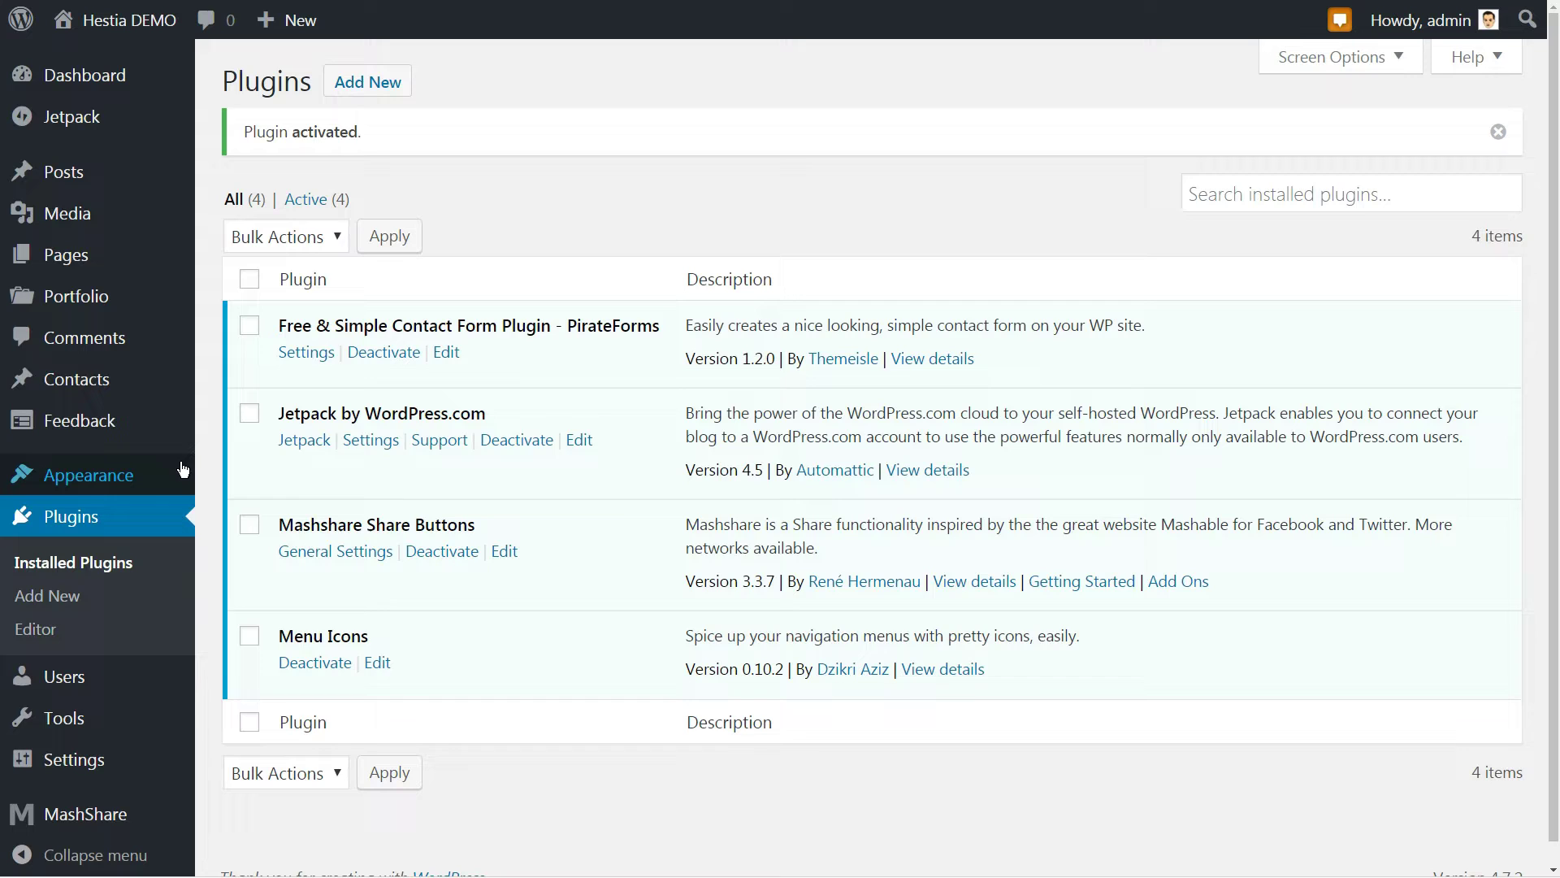
- Create a menu named 'test' and add the Contact, Blog and Home pages
mouse_move(182, 469)
left_click(242, 582)
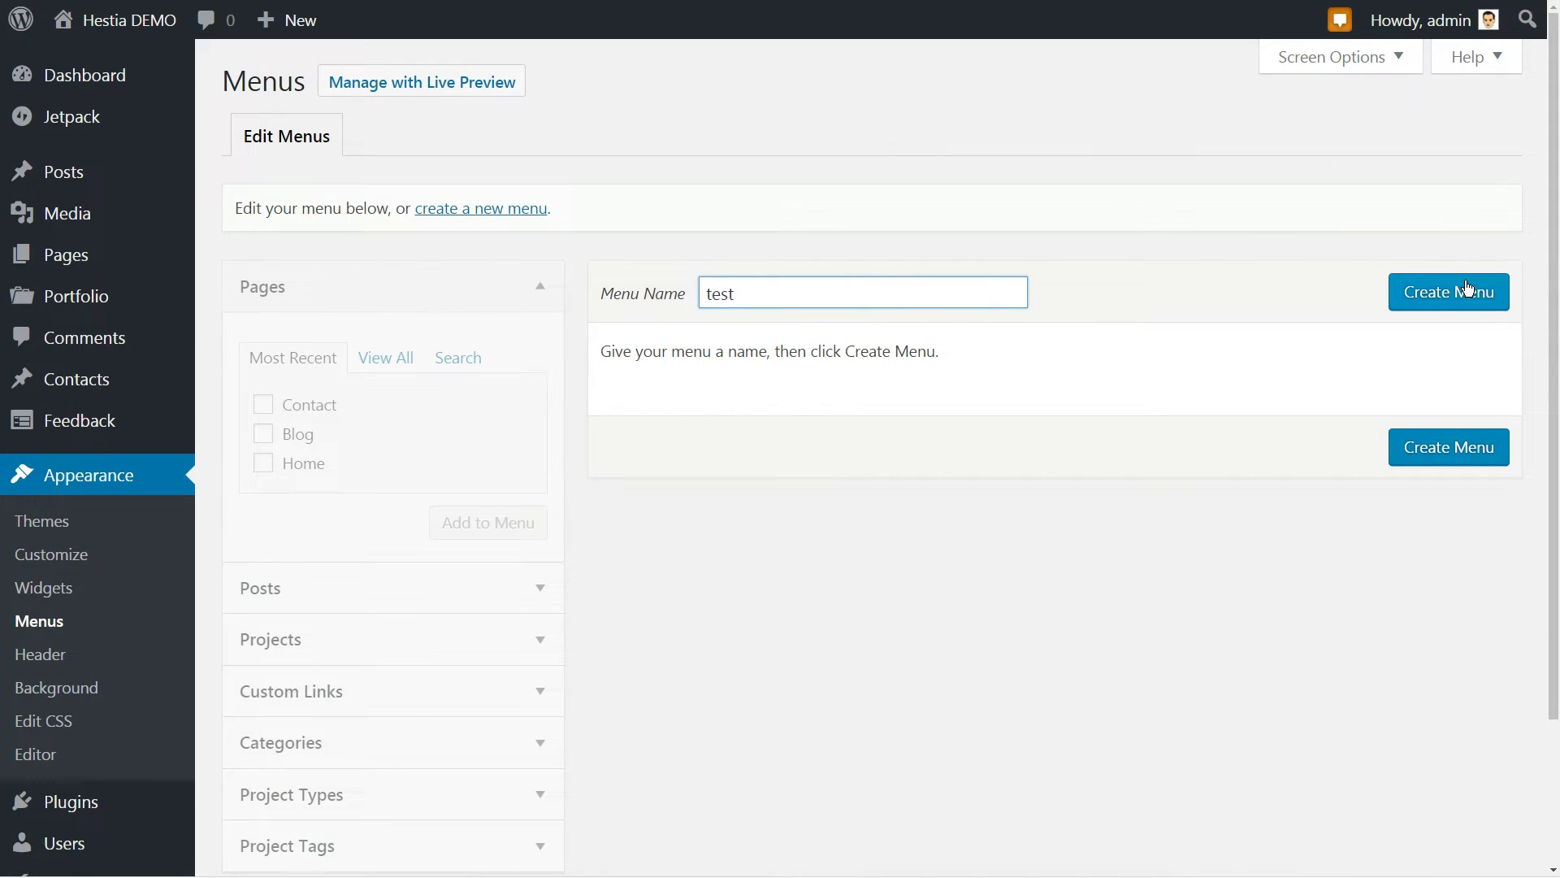
left_click(1467, 289)
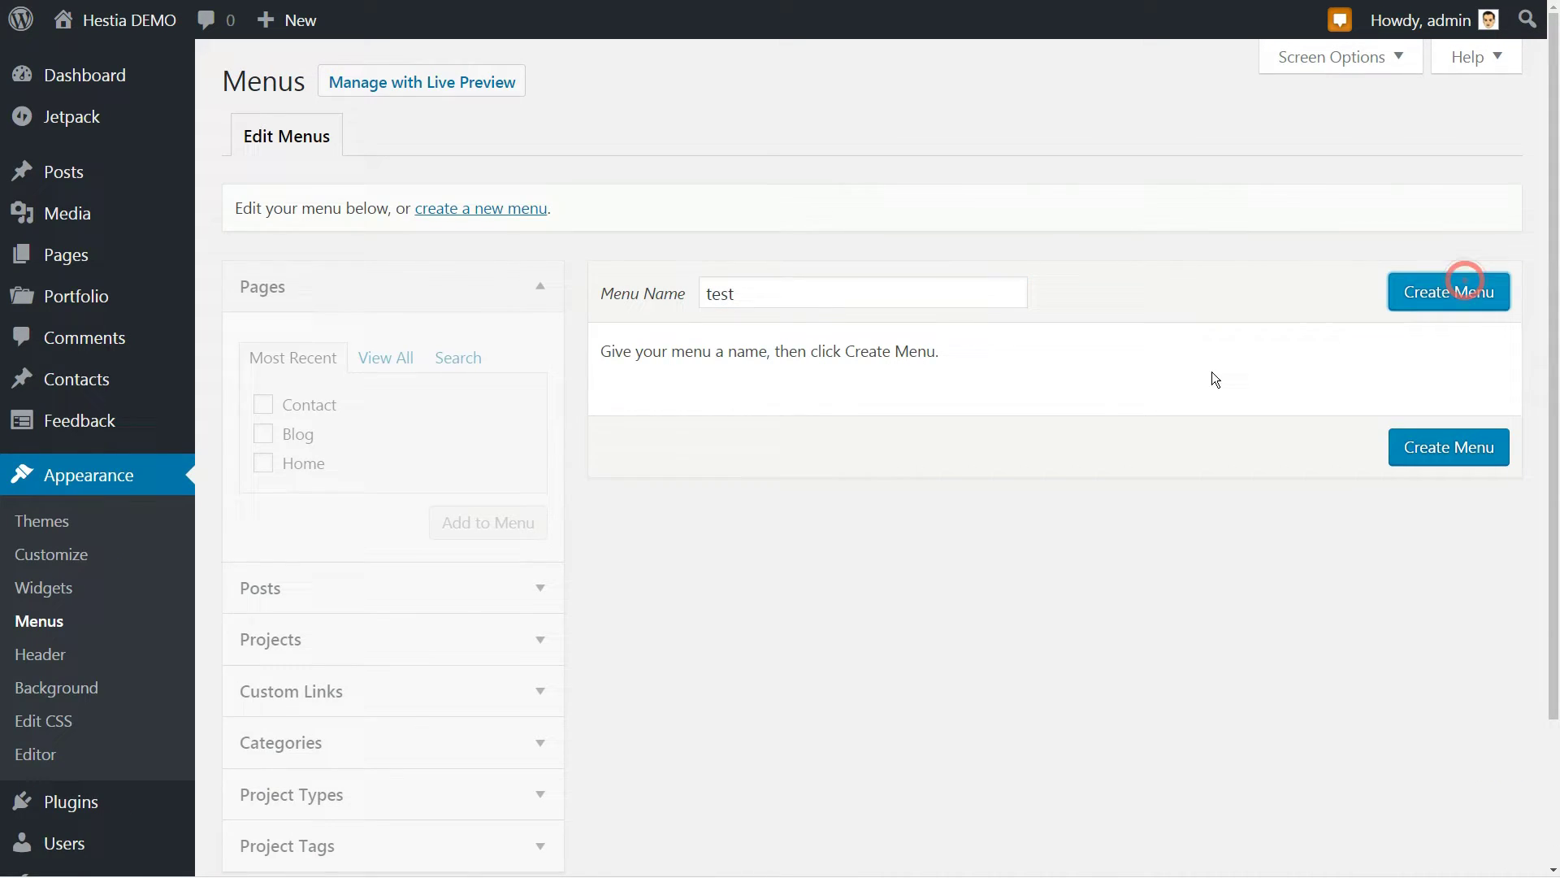
left_click(263, 404)
left_click(266, 437)
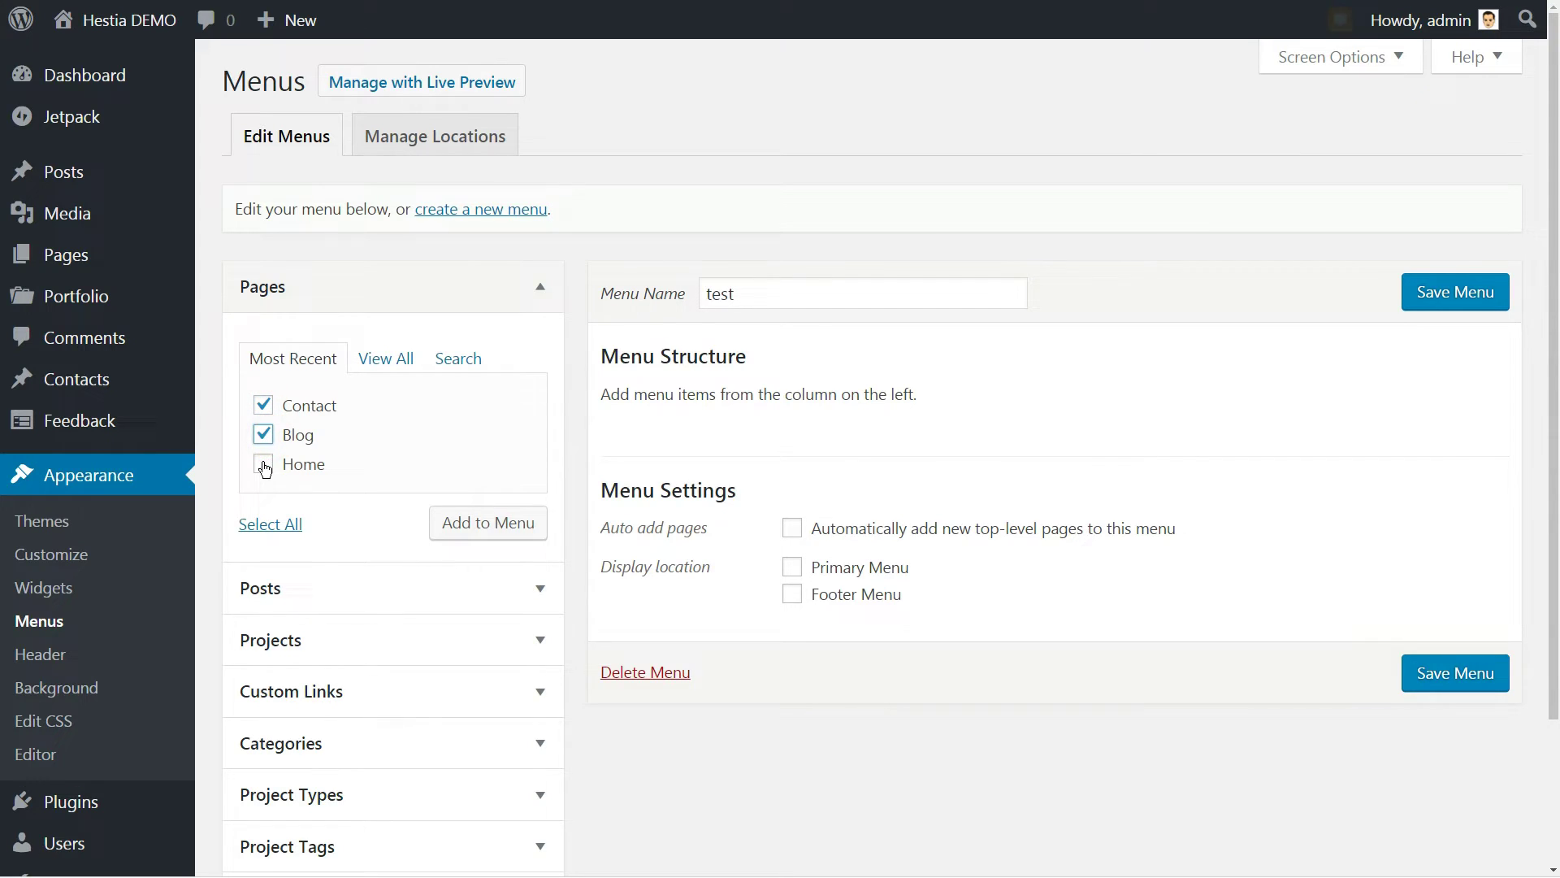
left_click(263, 461)
left_click(481, 523)
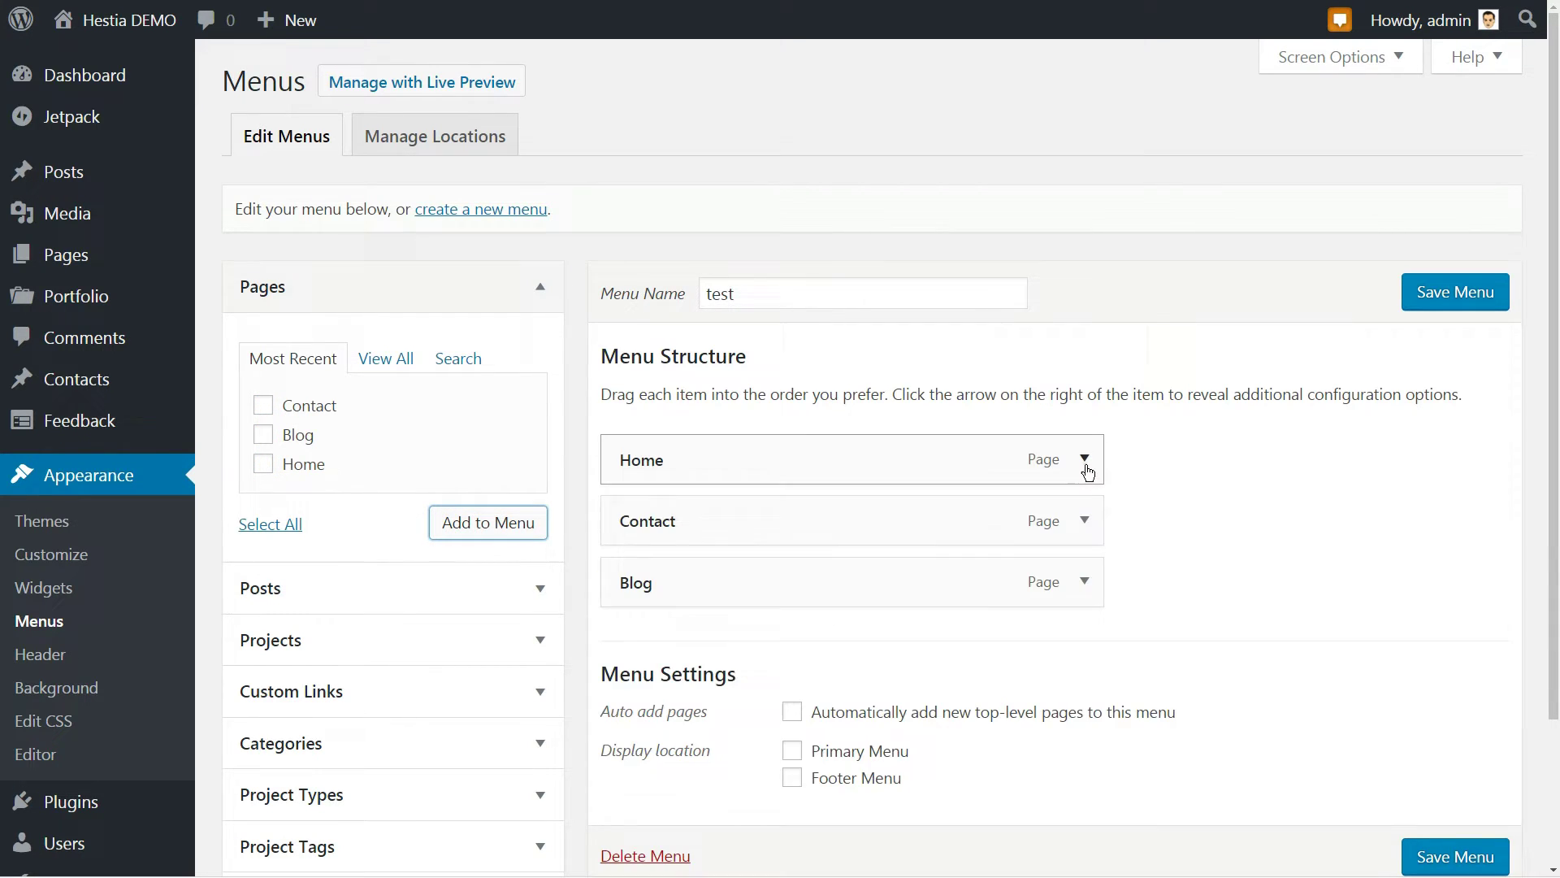
- Give the Home menu item the house icon
left_click(1083, 466)
left_click(679, 593)
left_click(318, 423)
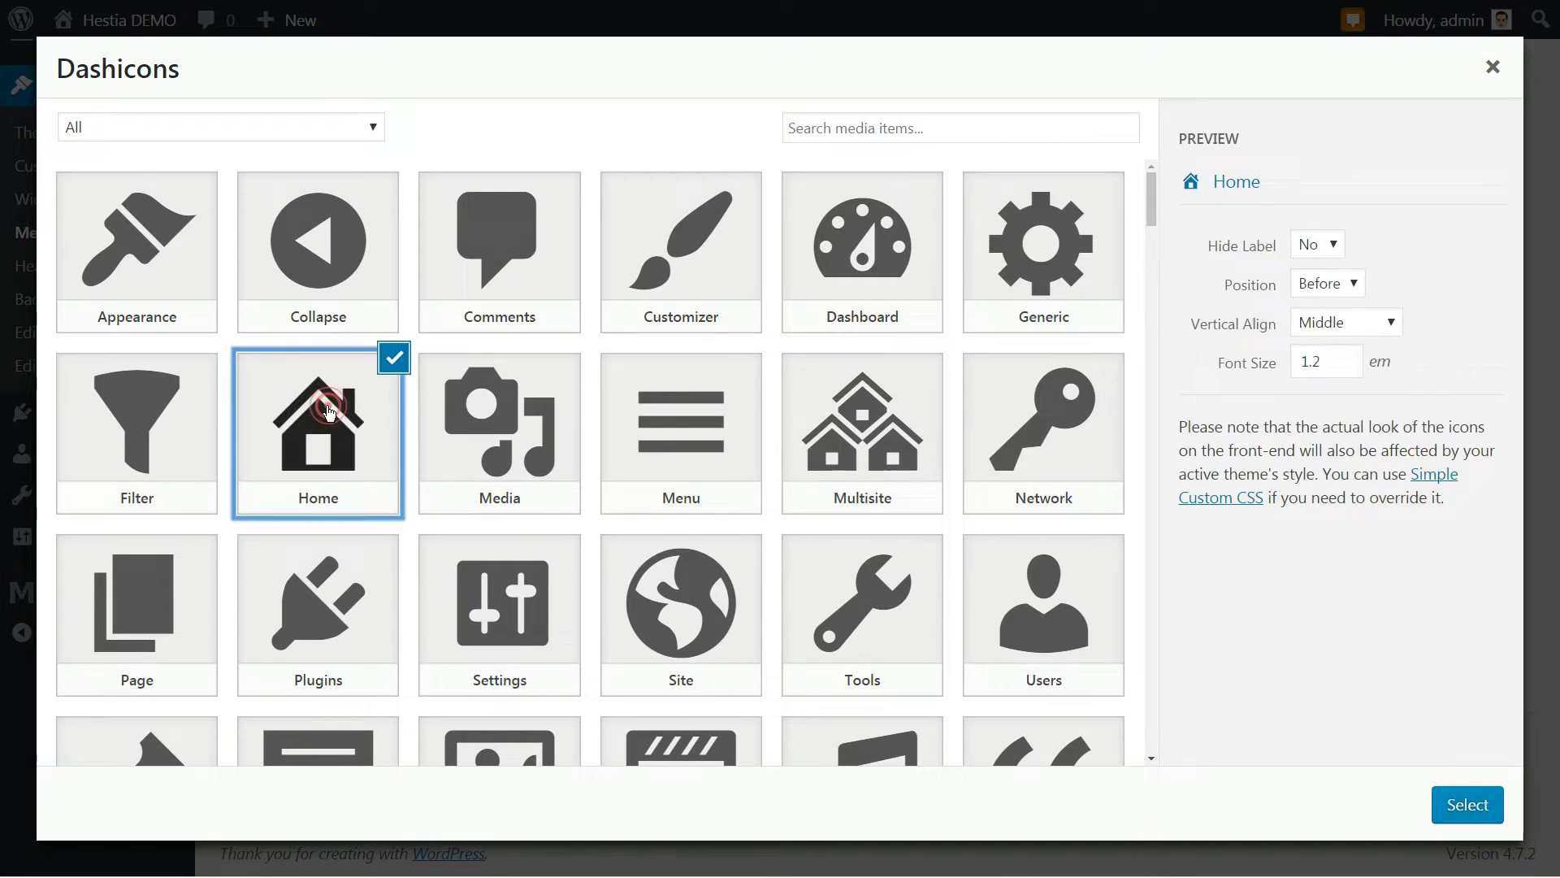
left_click(1467, 803)
left_click(1083, 459)
- Give the Contact menu item the Users person icon
left_click(1084, 521)
left_click(670, 650)
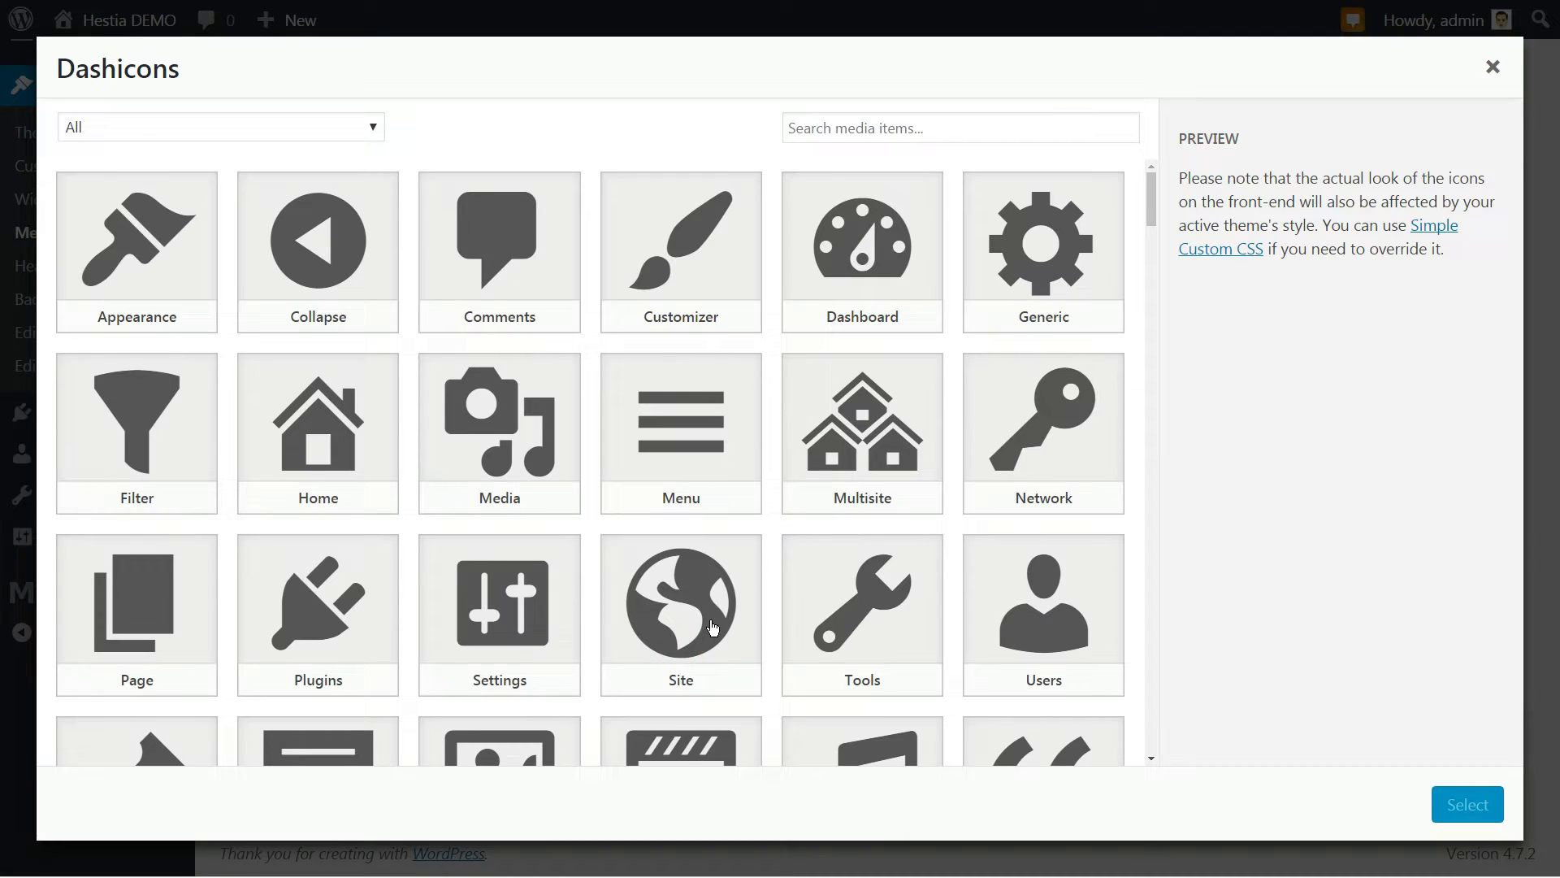
left_click(1056, 587)
left_click(1468, 804)
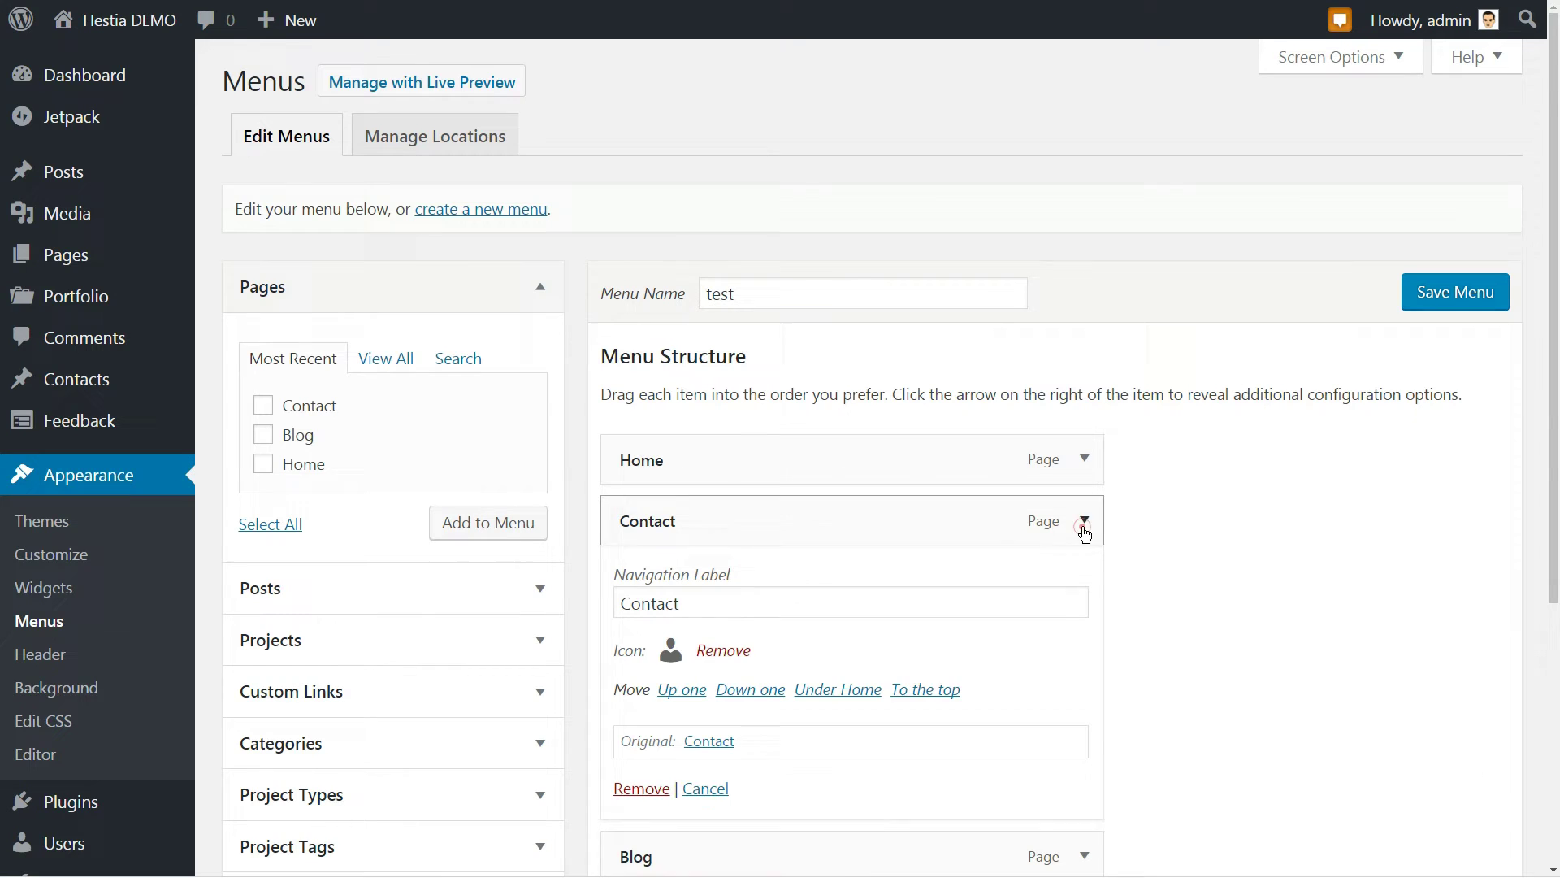
left_click(1084, 520)
- Give the Blog menu item the Write Blog icon
left_click(1083, 581)
left_click(670, 712)
scroll(813, 406, "down", 8)
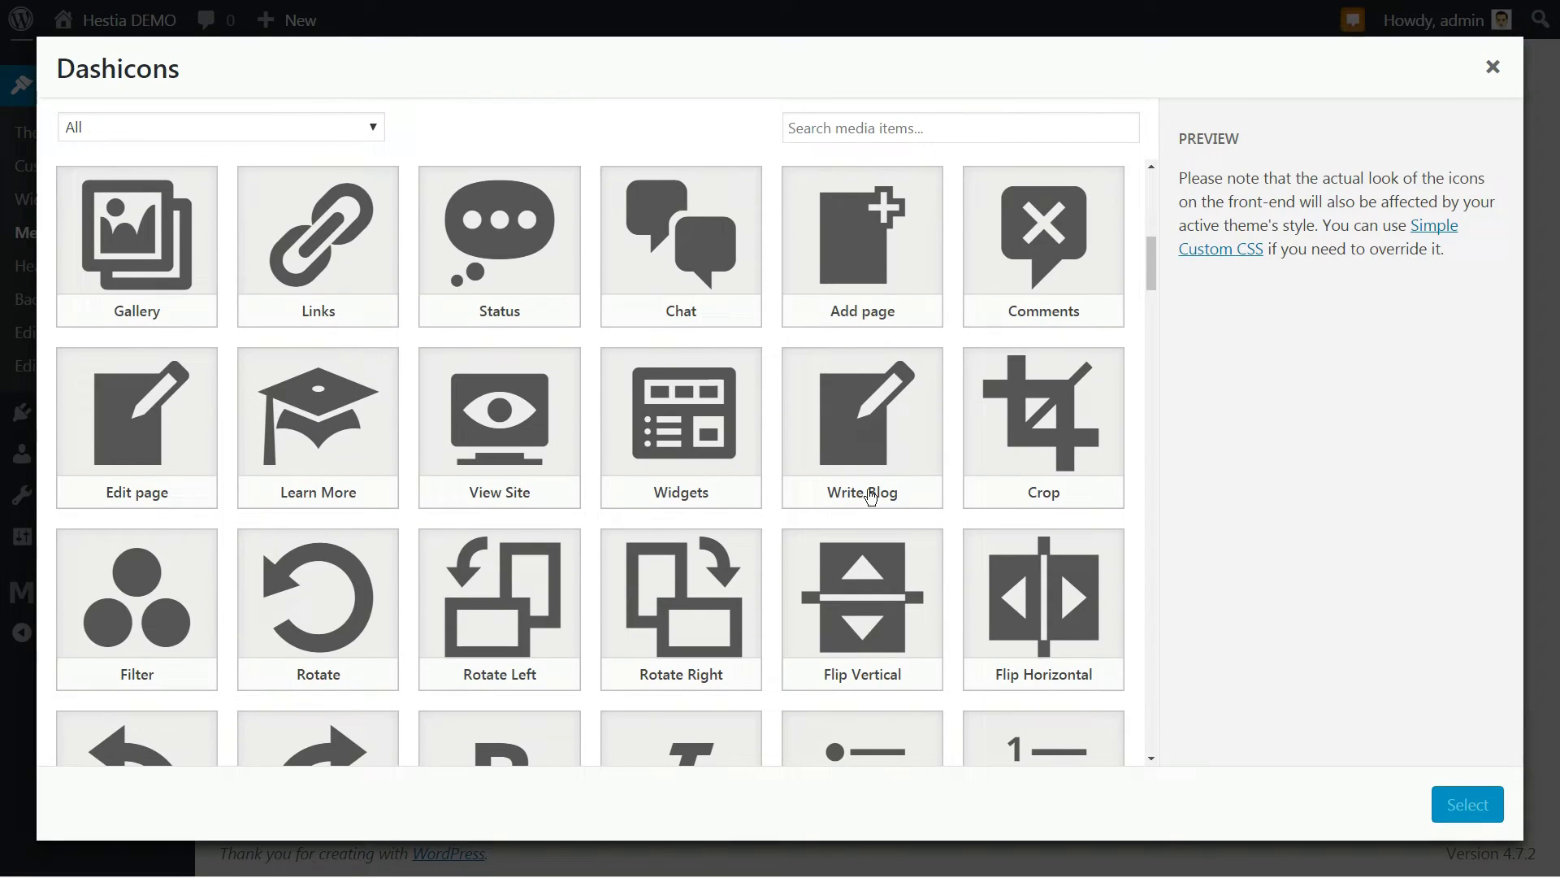
left_click(863, 406)
left_click(1475, 809)
left_click(1080, 582)
- Set 'test' as the Primary Menu and save it
scroll(1299, 550, "down", 1)
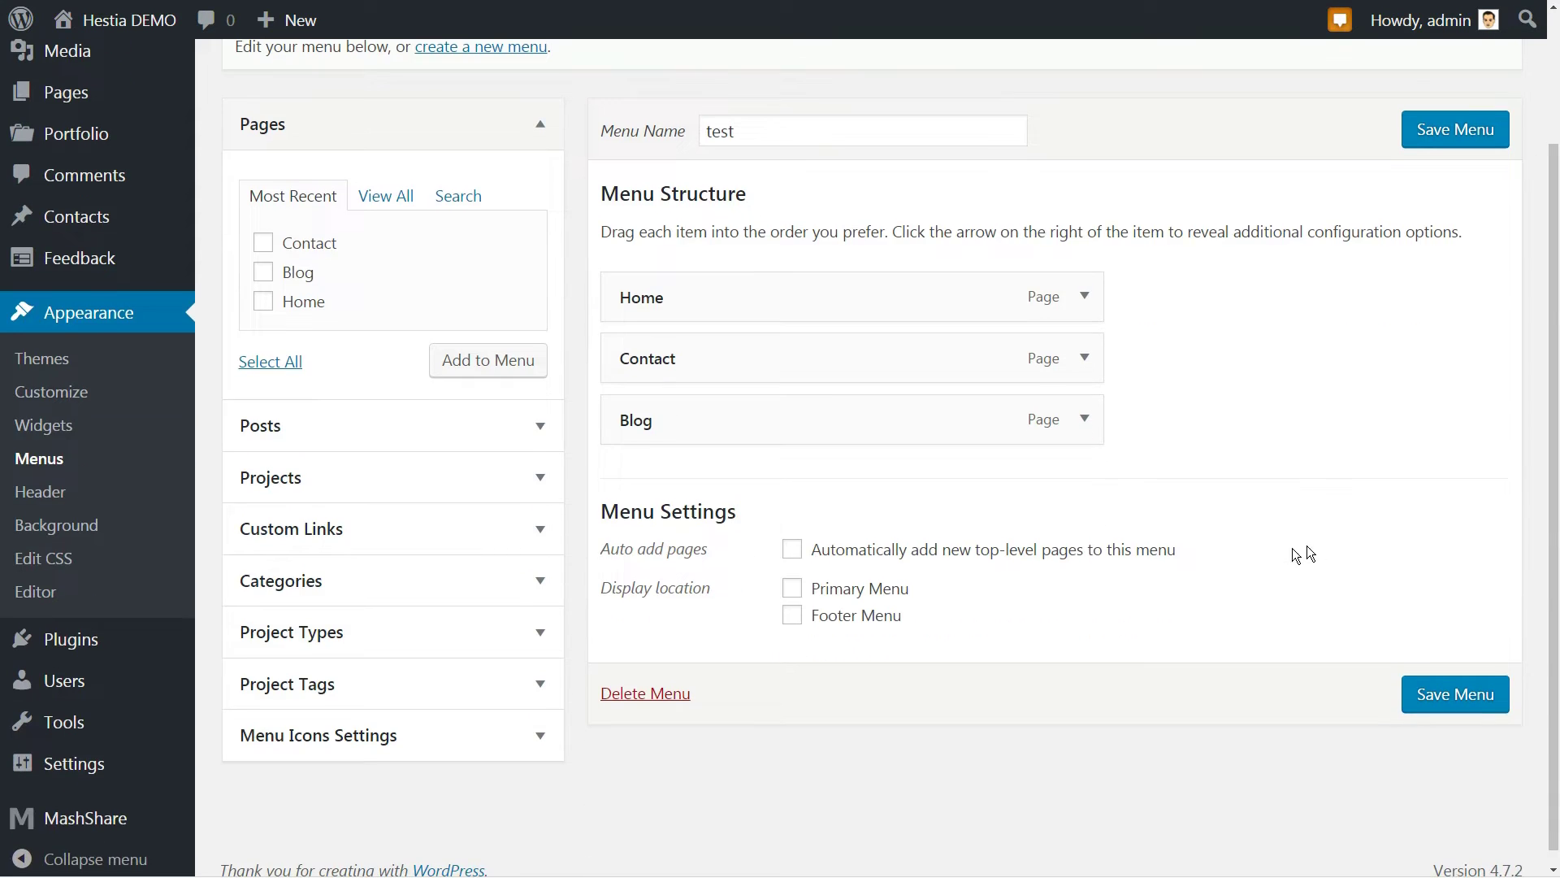
left_click(792, 588)
left_click(1445, 697)
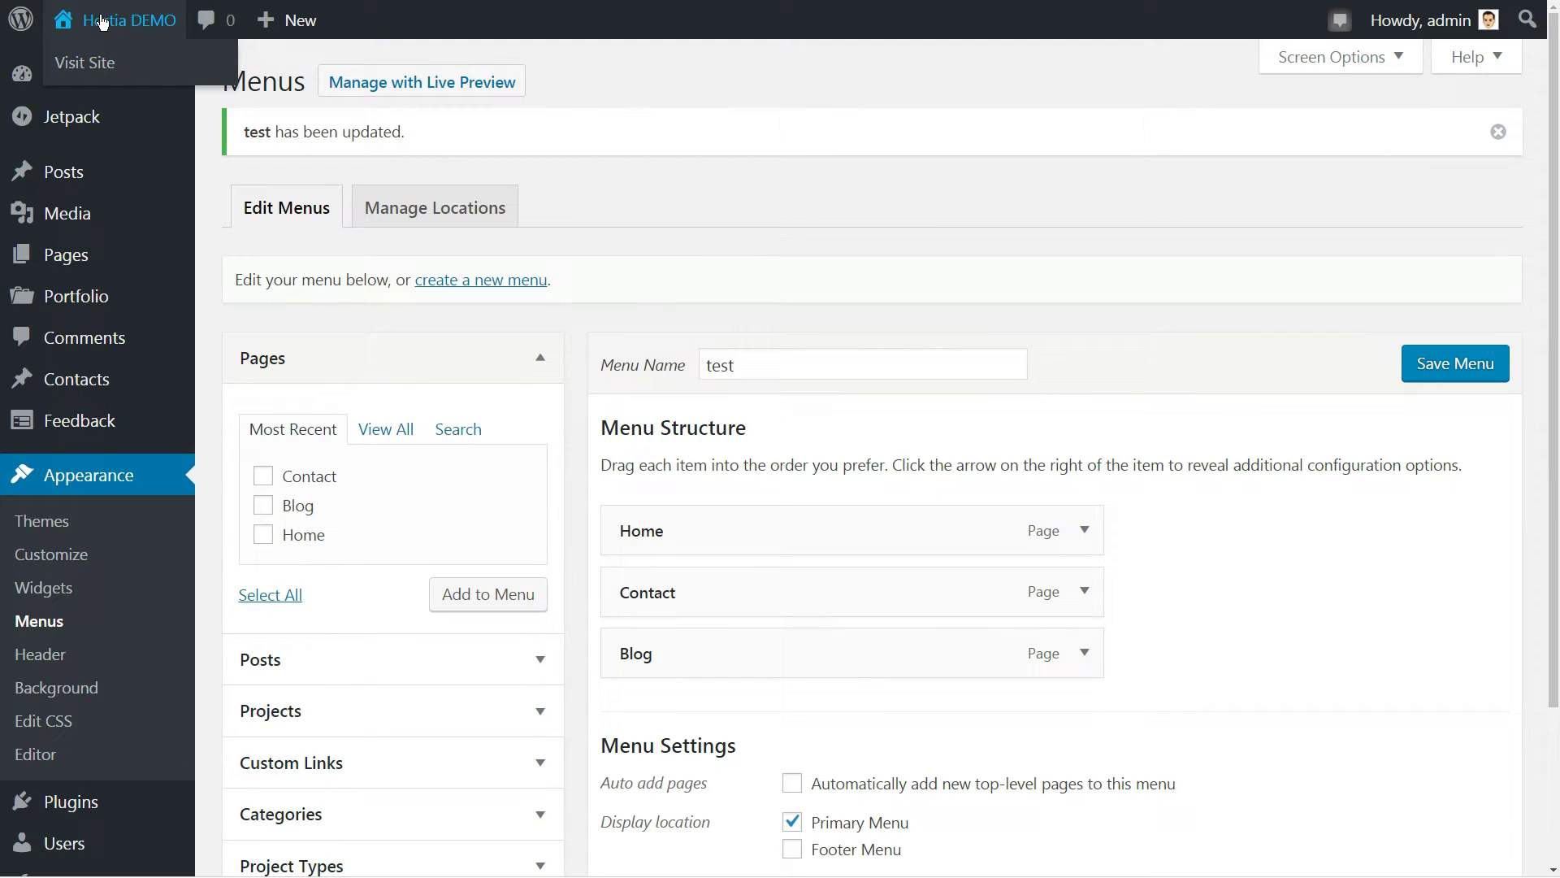
- Visit the live site to check the icon menu, then launch the Customizer zoomed out
mouse_move(102, 20)
left_click(100, 65)
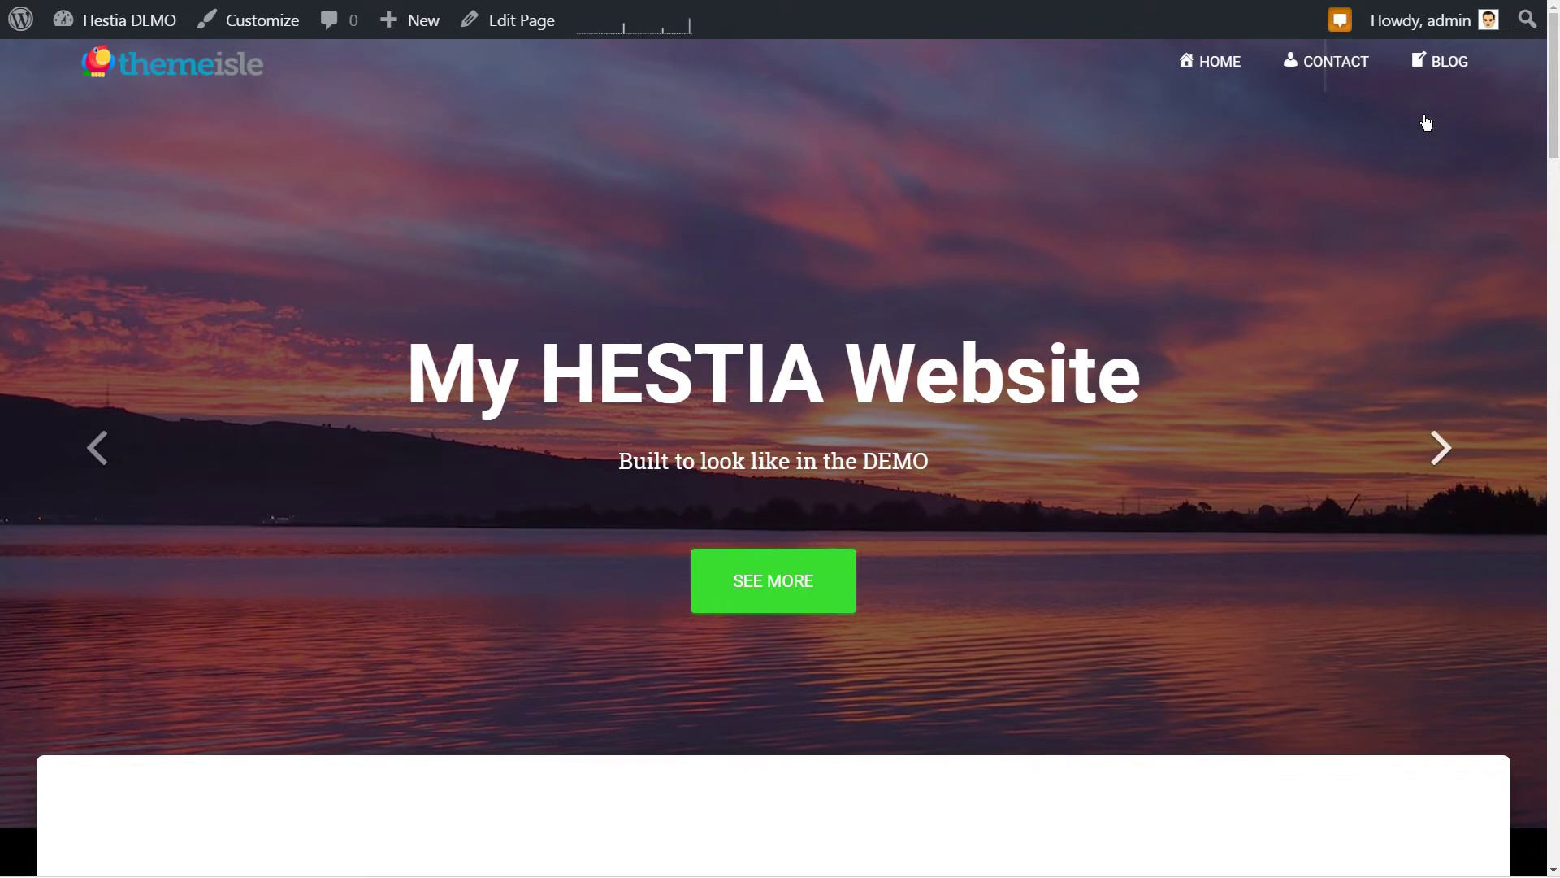
left_click(270, 26)
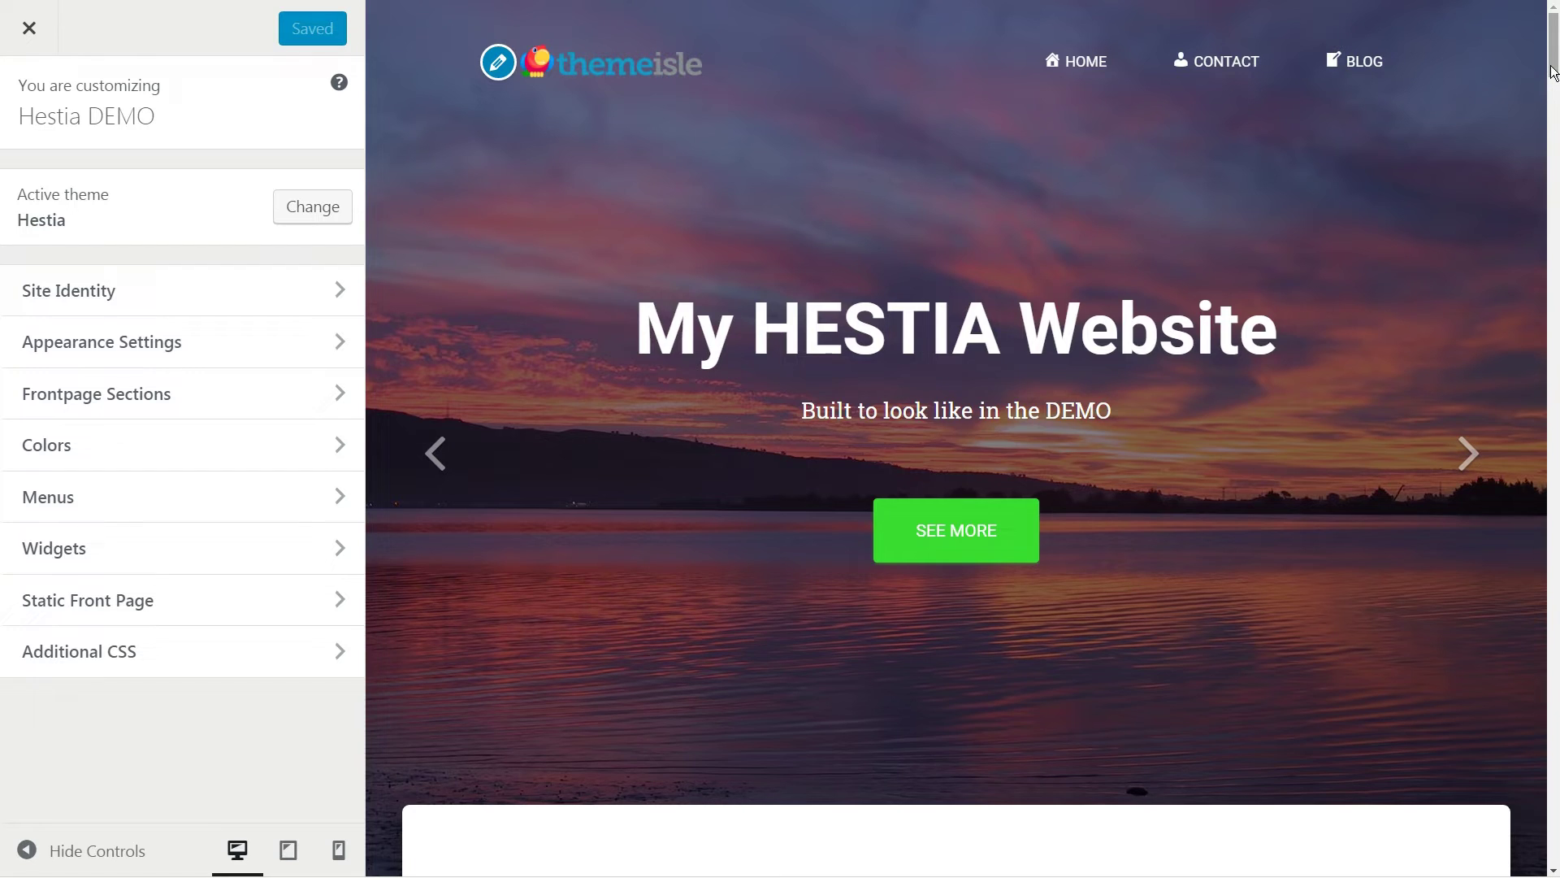
mouse_move(1553, 71)
left_mouse_down()
mouse_move(1554, 216)
mouse_move(1554, 75)
left_mouse_up()
key("ctrl+minus")
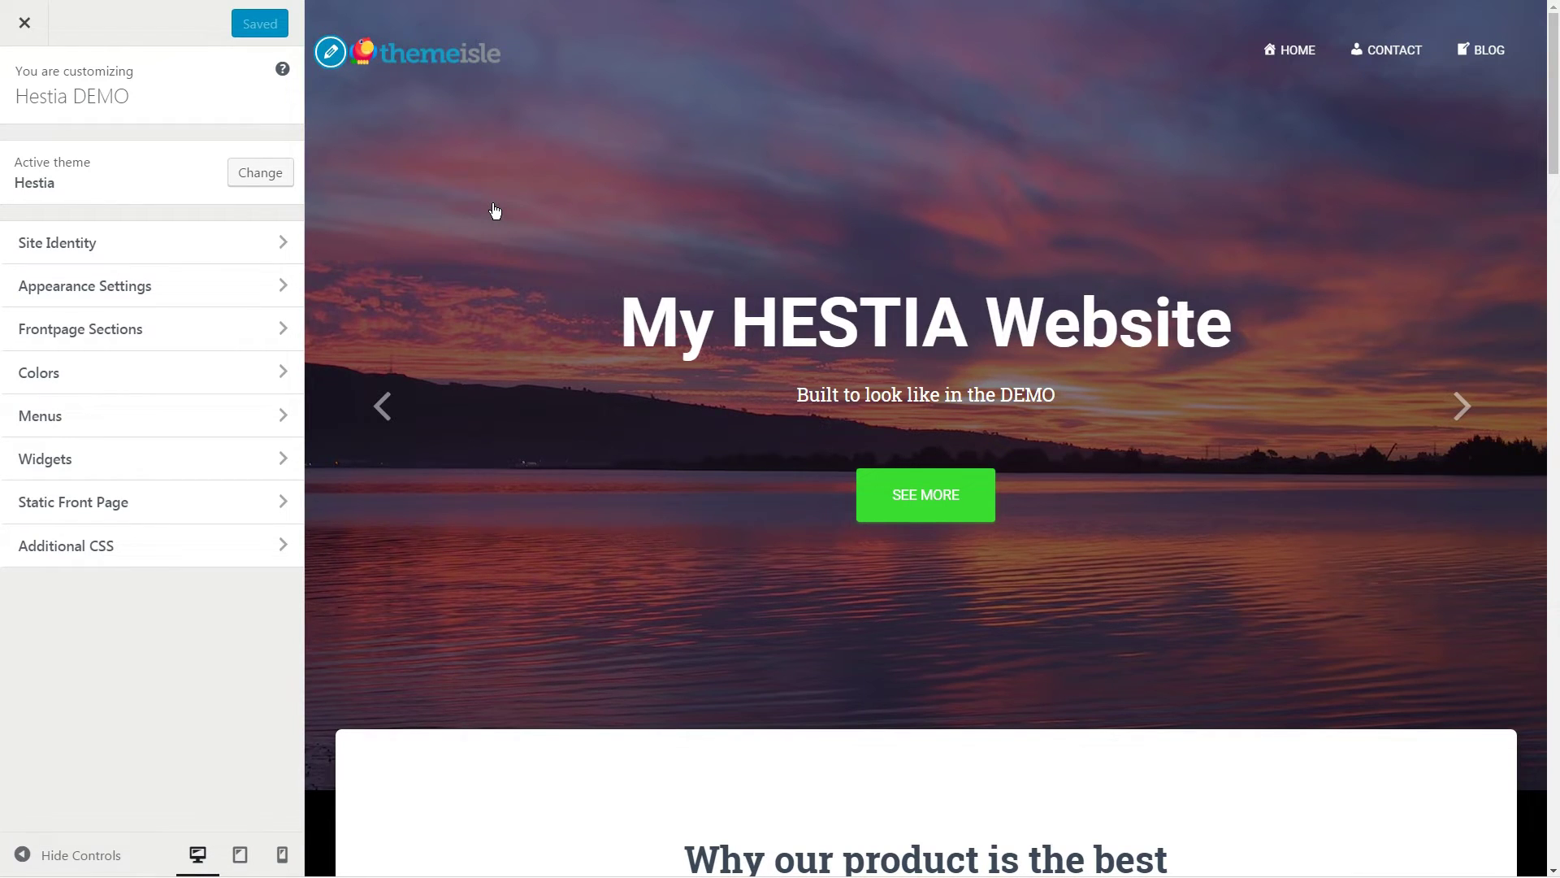
- Preview the front page at tablet and phone widths, then return to desktop
left_click(239, 854)
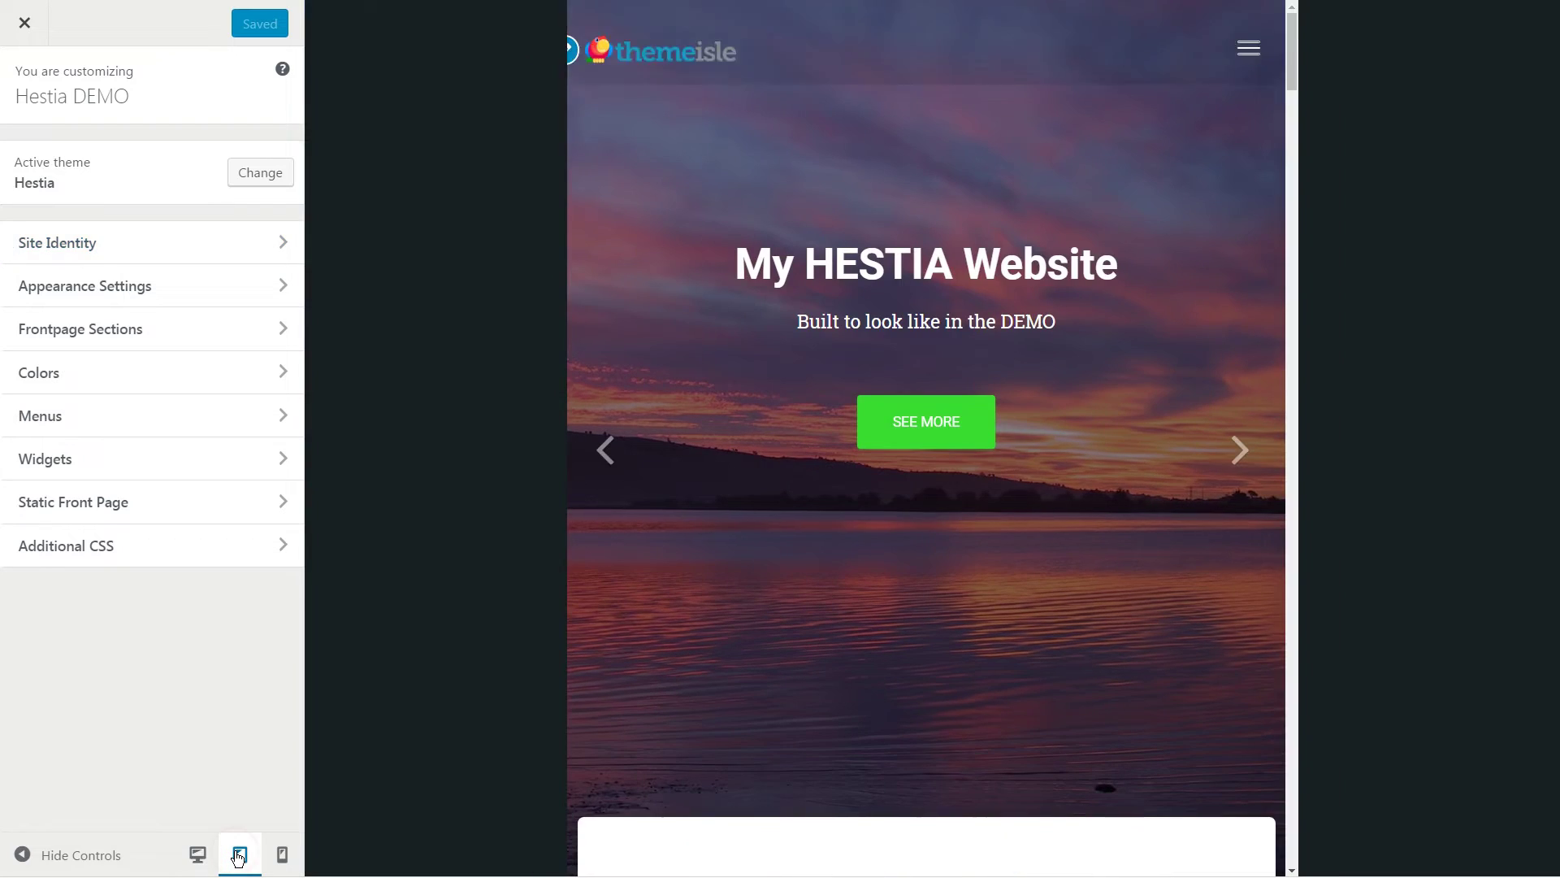
left_click(282, 855)
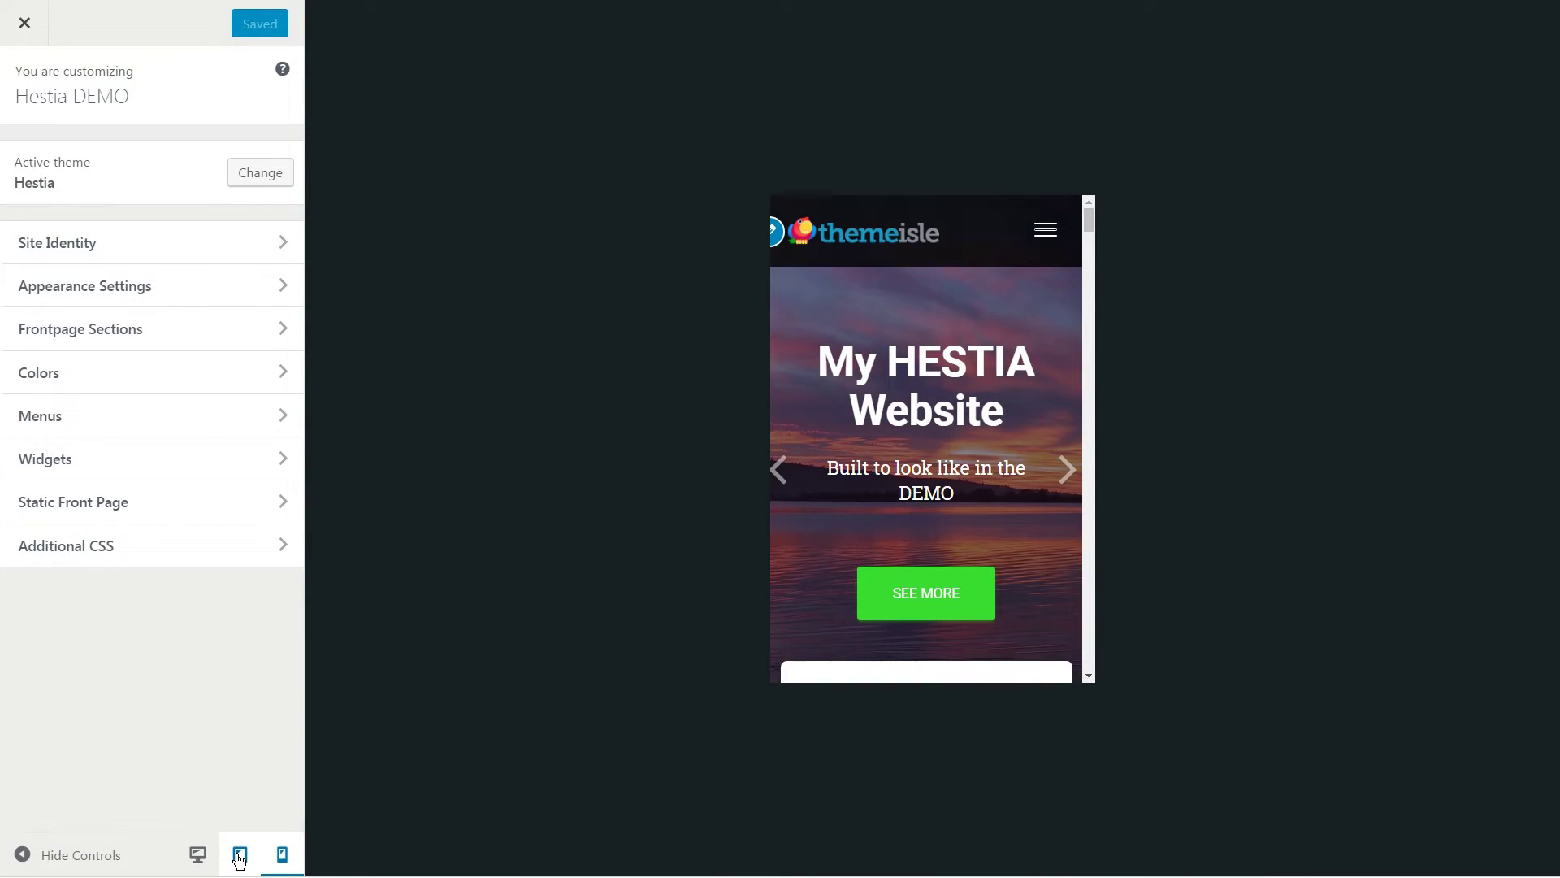
left_click(197, 854)
- In Site Identity, review the logo, title Hestia DEMO and tagline 'Make HESTIA to look like DEMO'
left_click(293, 242)
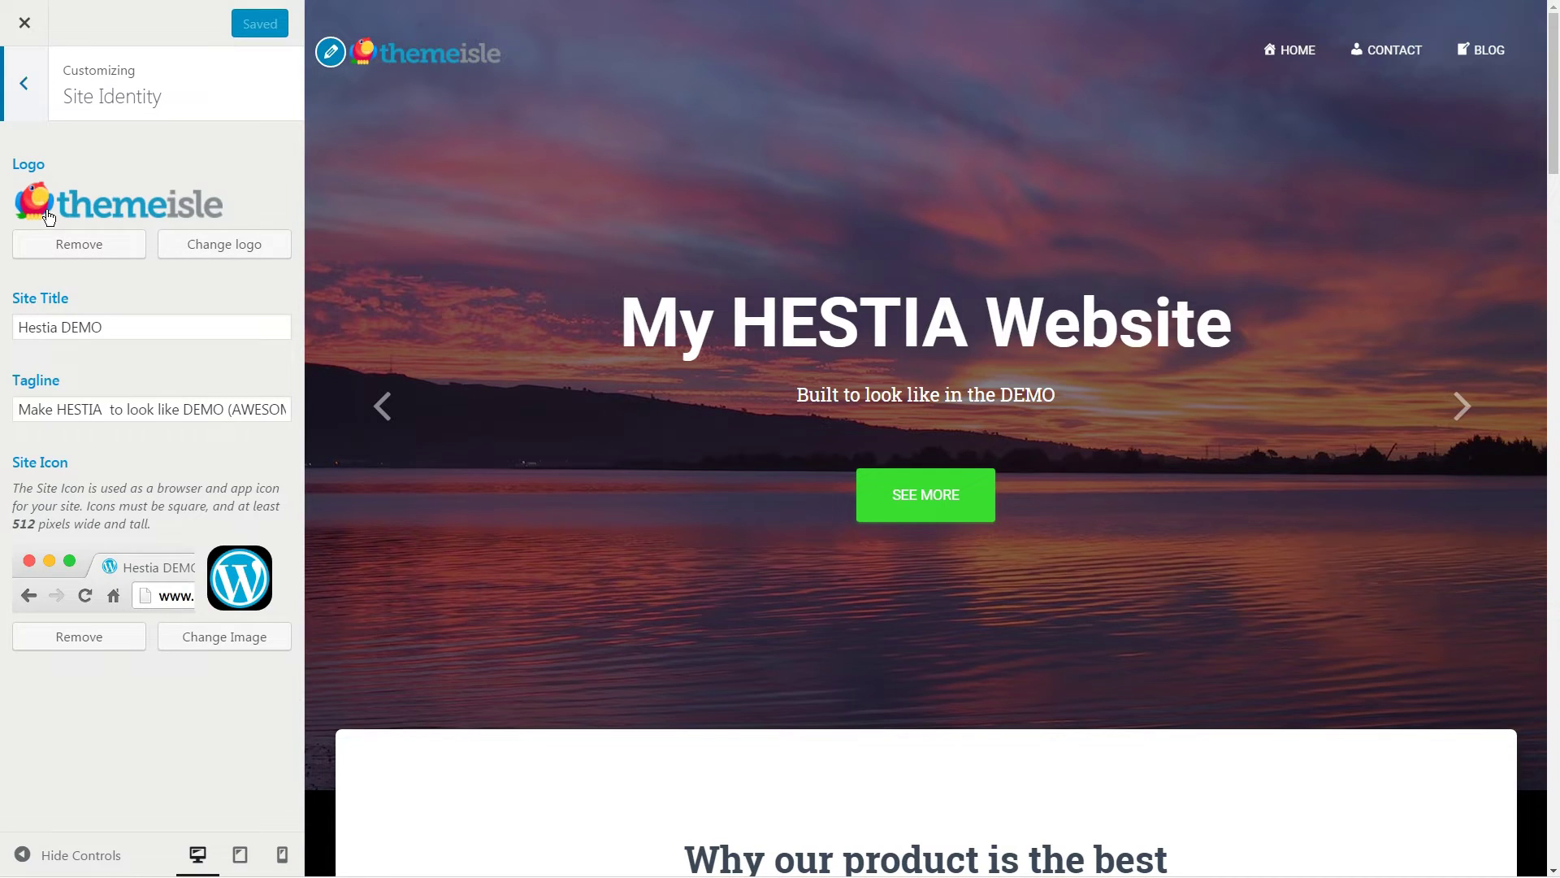
left_click(187, 244)
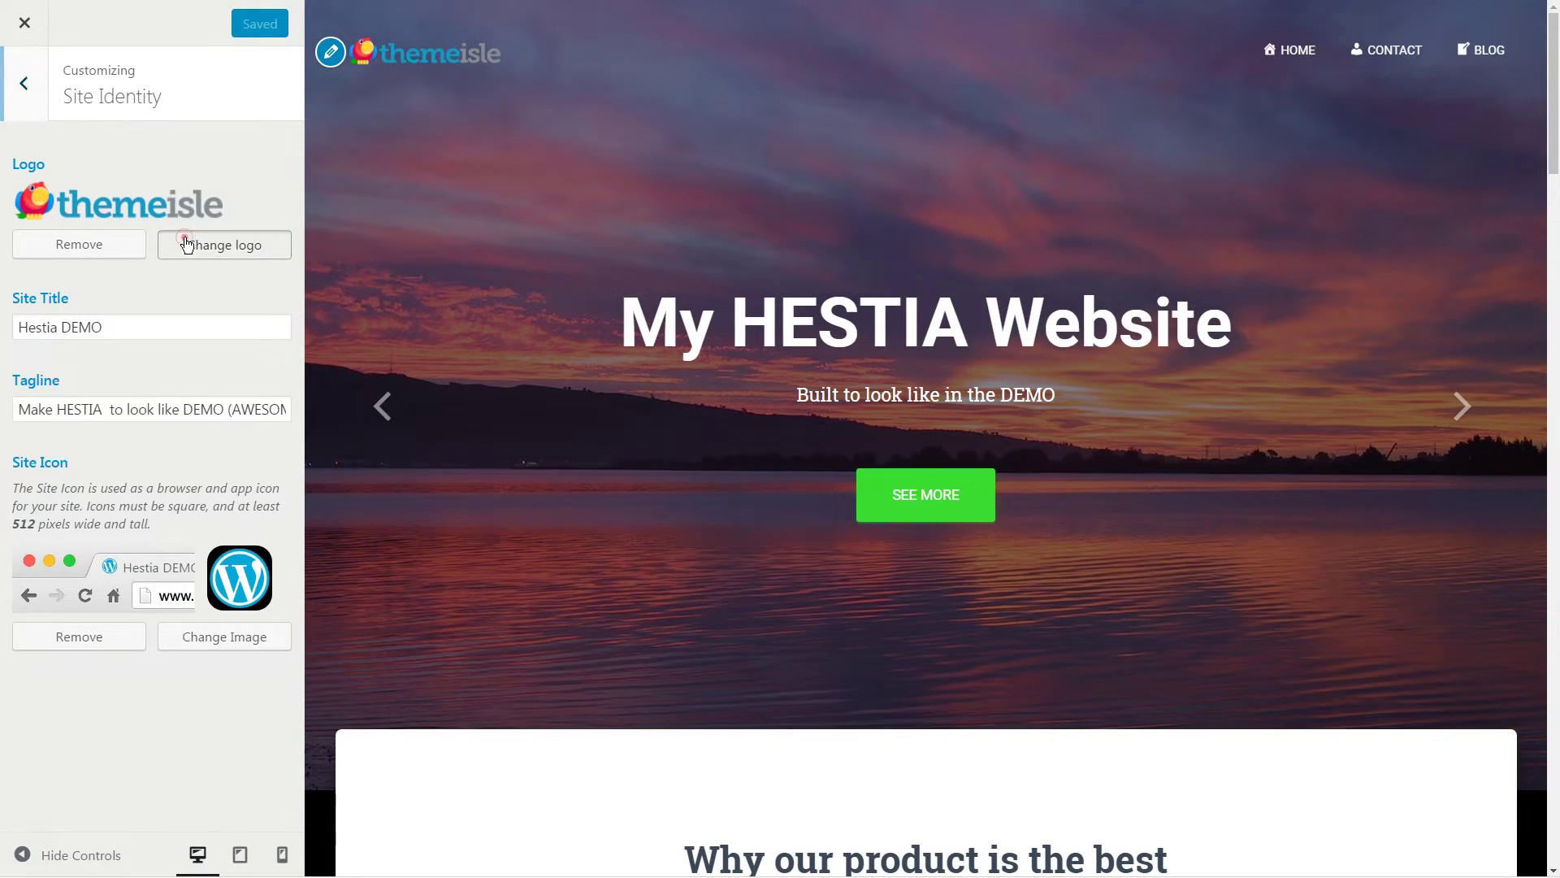
left_click(82, 327)
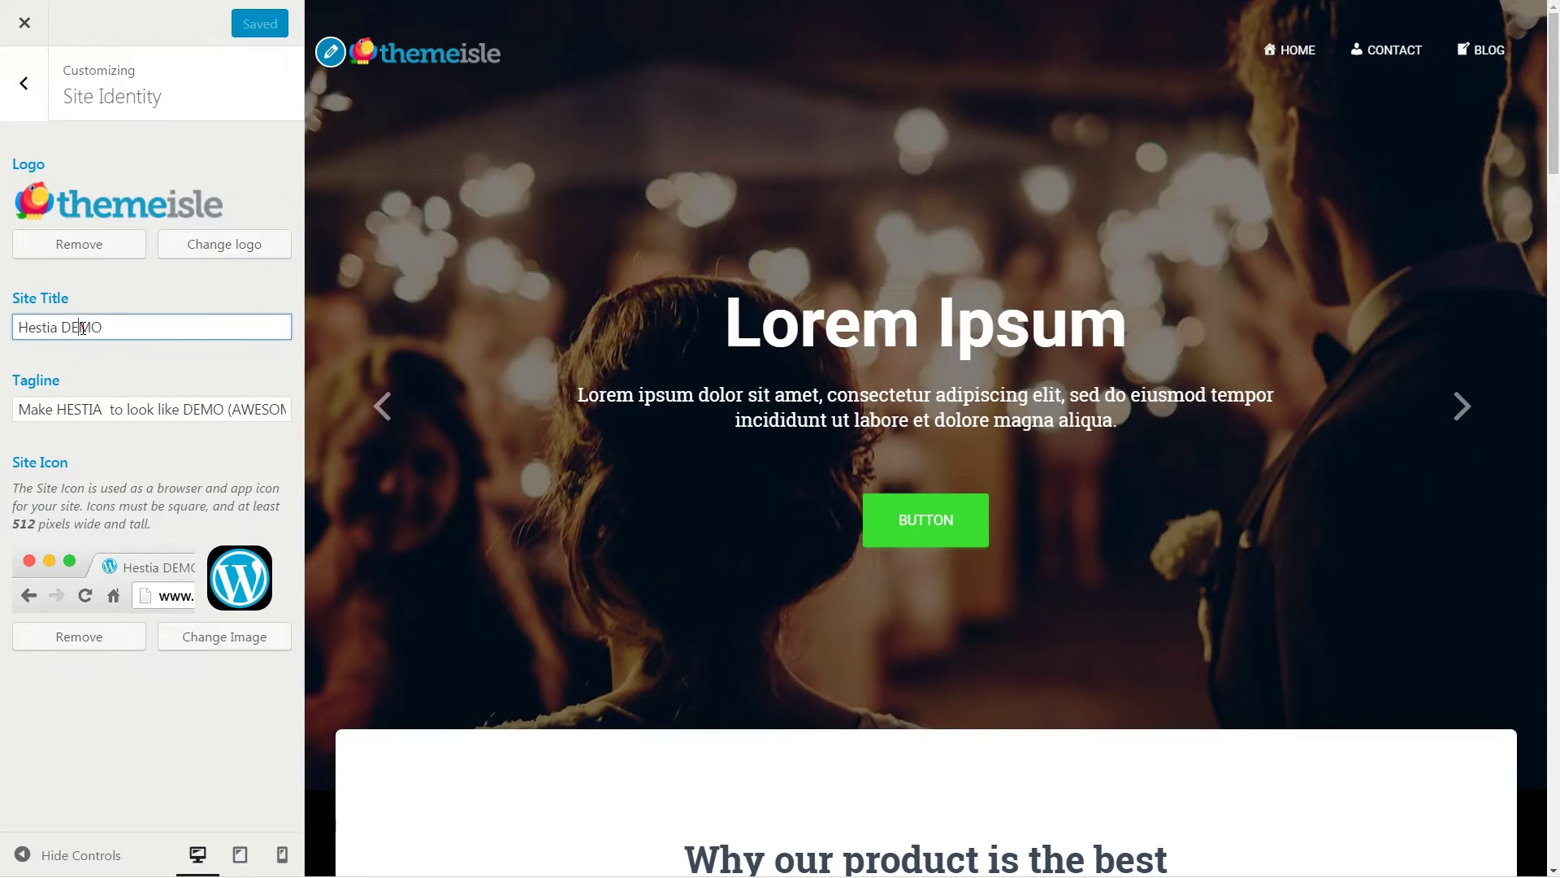
left_click(104, 414)
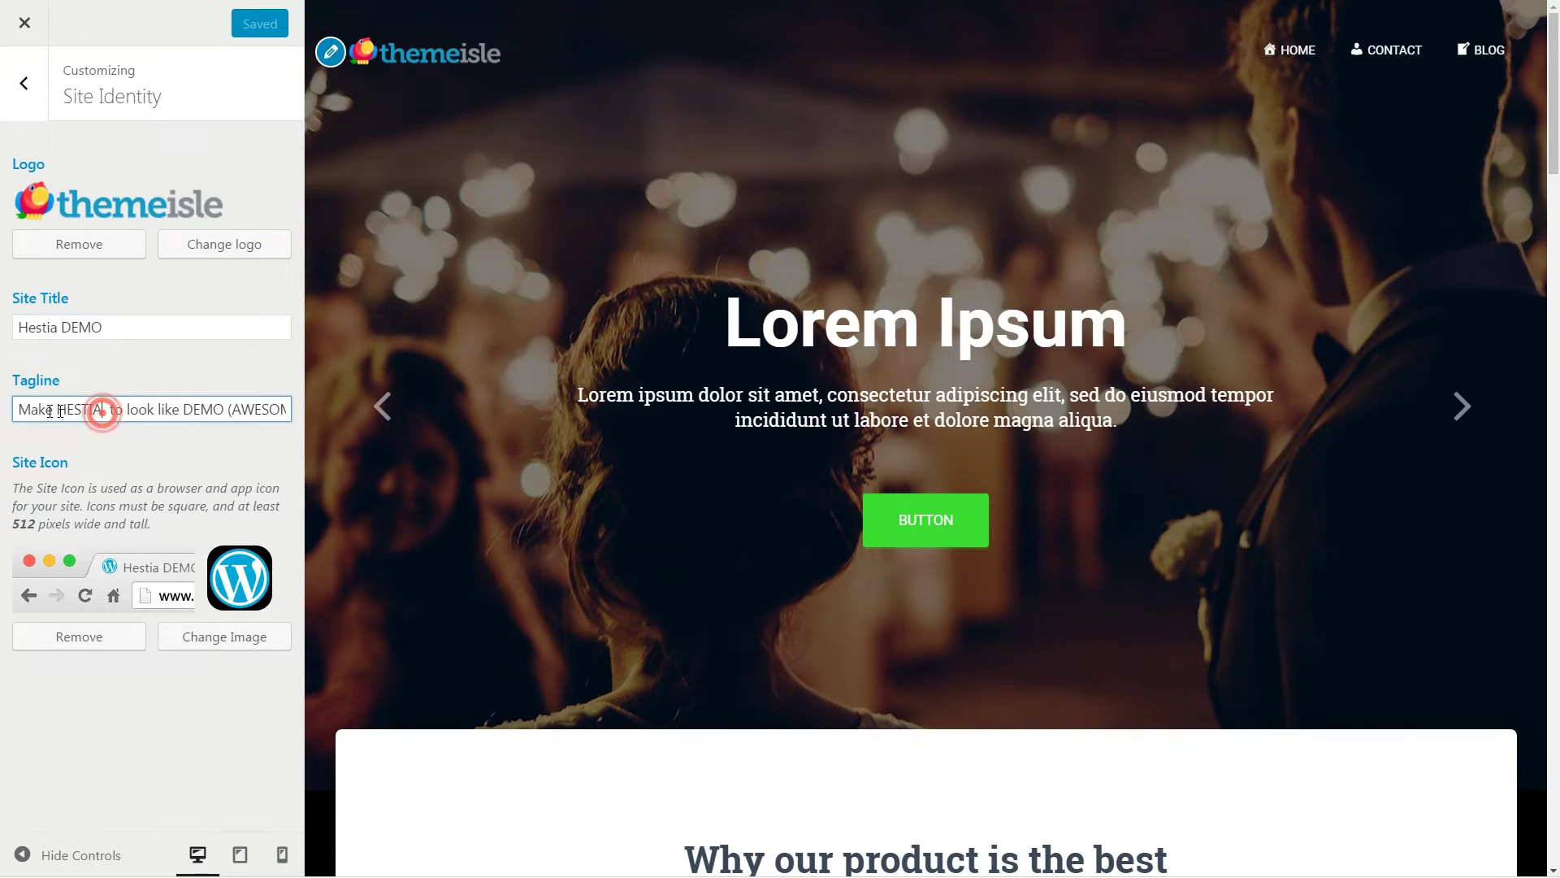
mouse_move(21, 409)
left_mouse_down()
mouse_move(158, 408)
mouse_move(10, 410)
left_mouse_up()
left_click(239, 581)
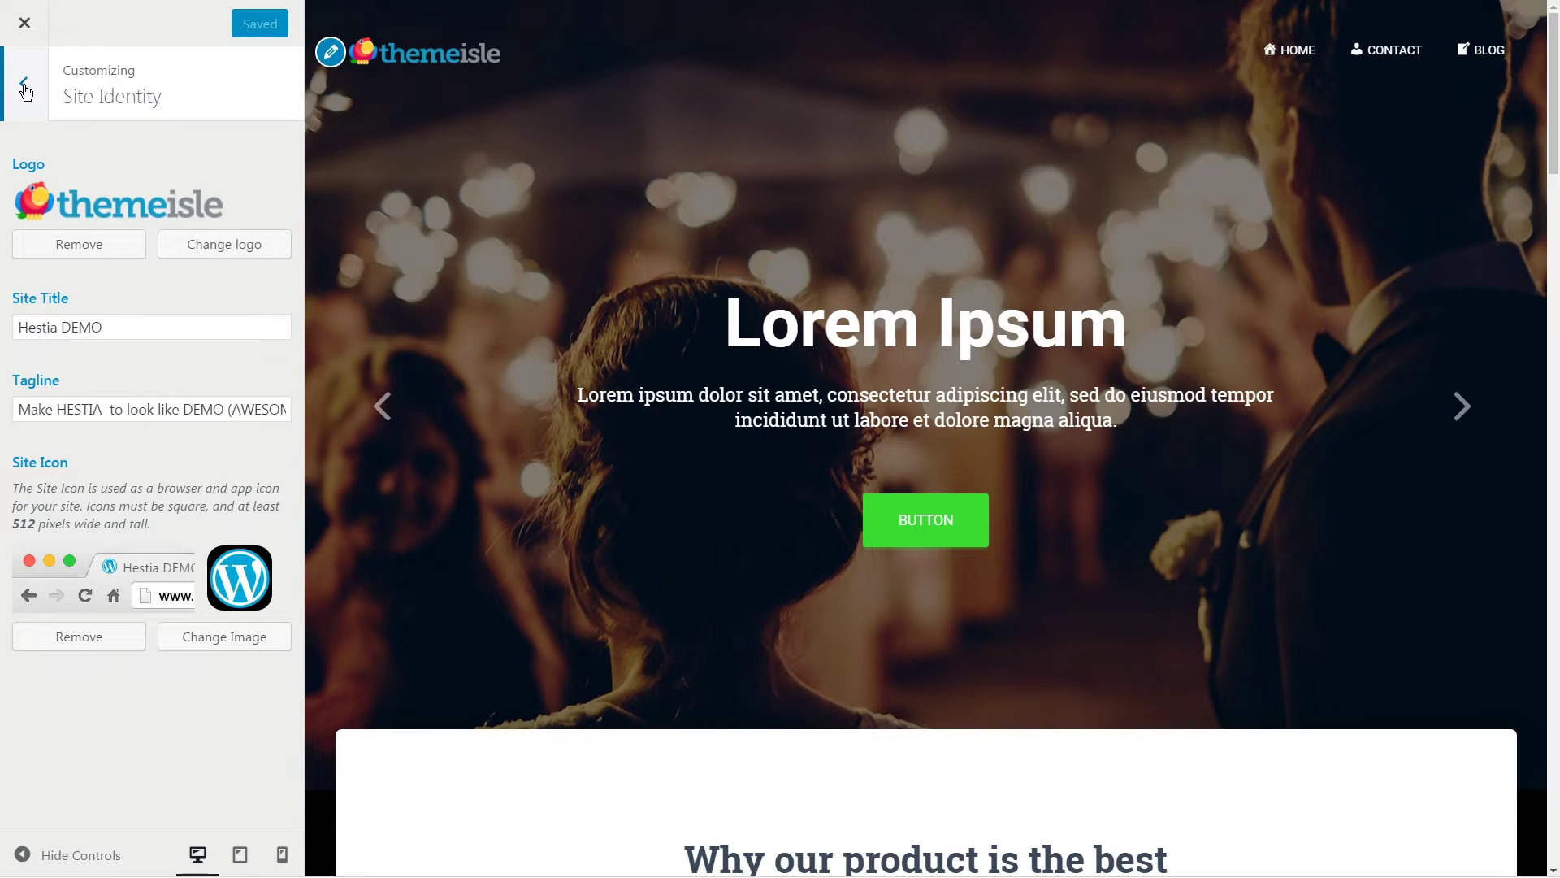
- Turn Boxed Layout off and back on in General Settings, leaving it enabled
left_click(25, 86)
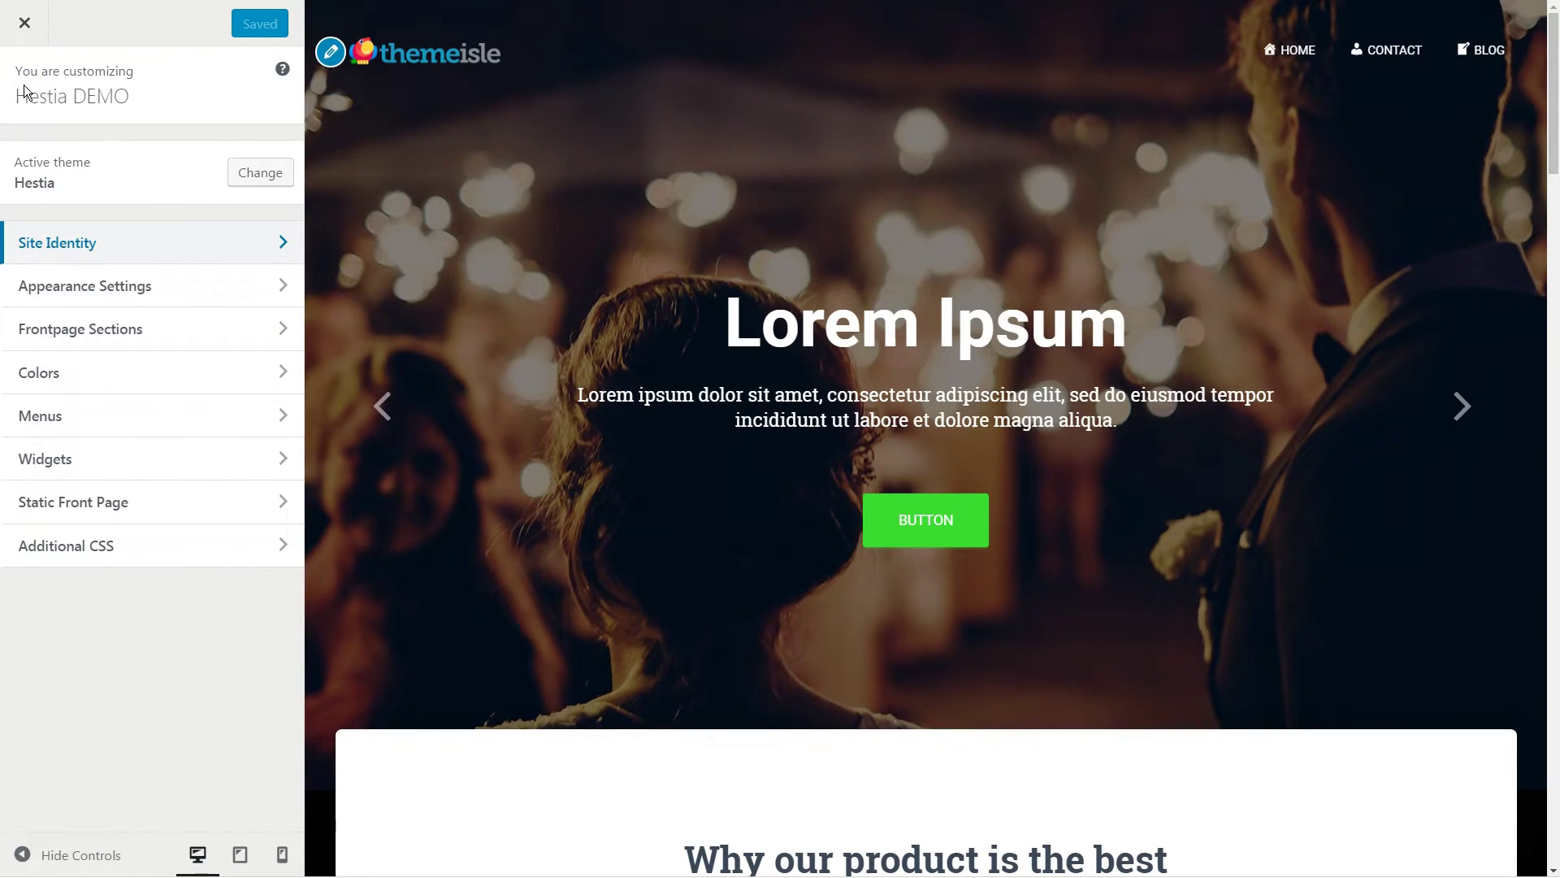
left_click(283, 296)
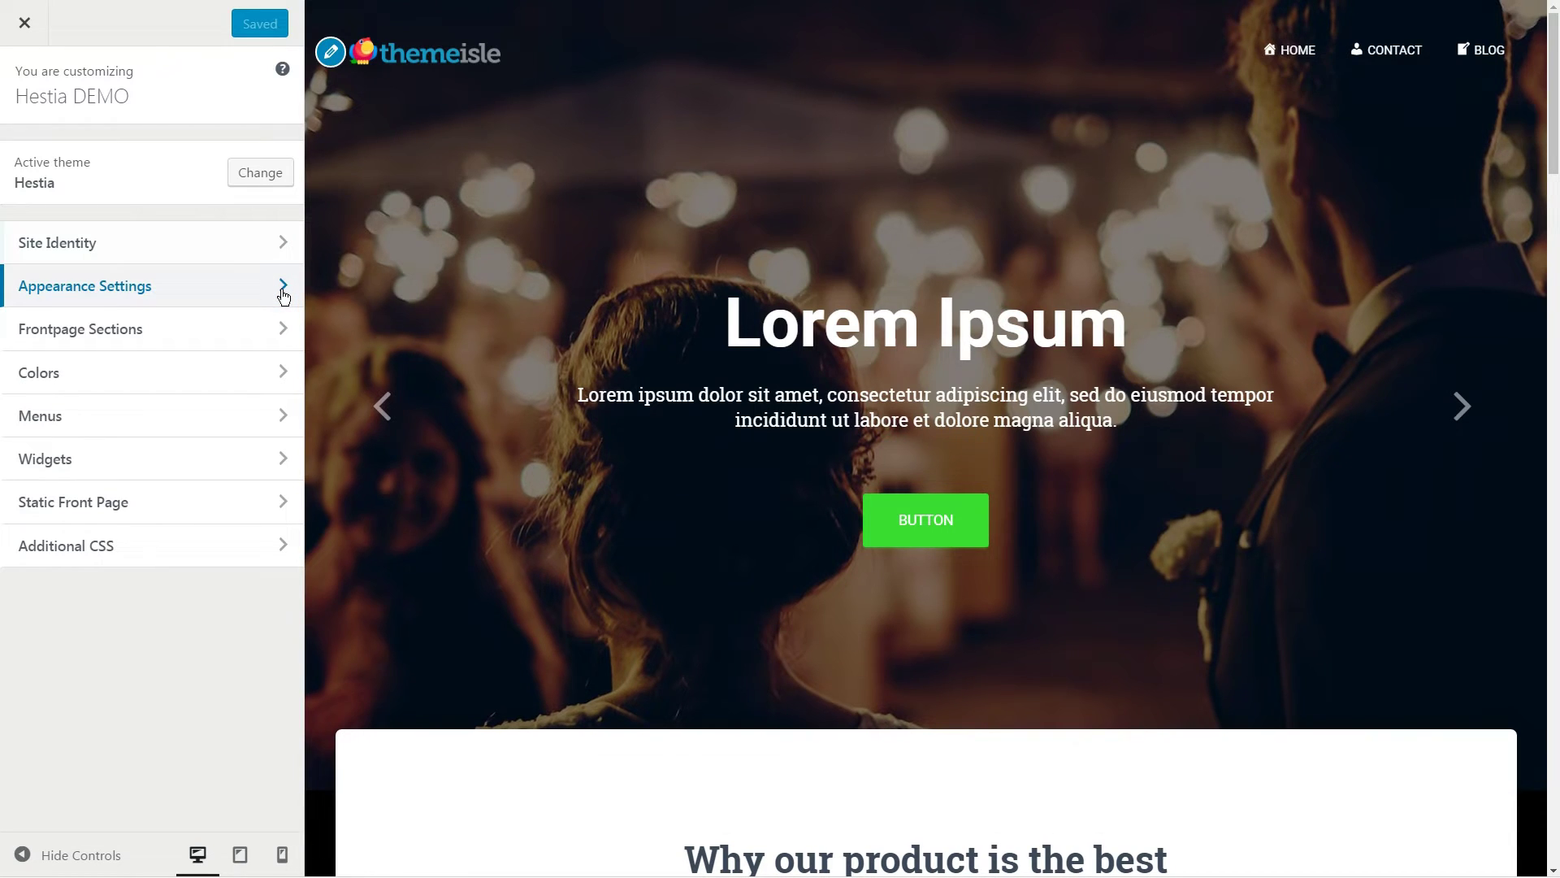
left_click(285, 156)
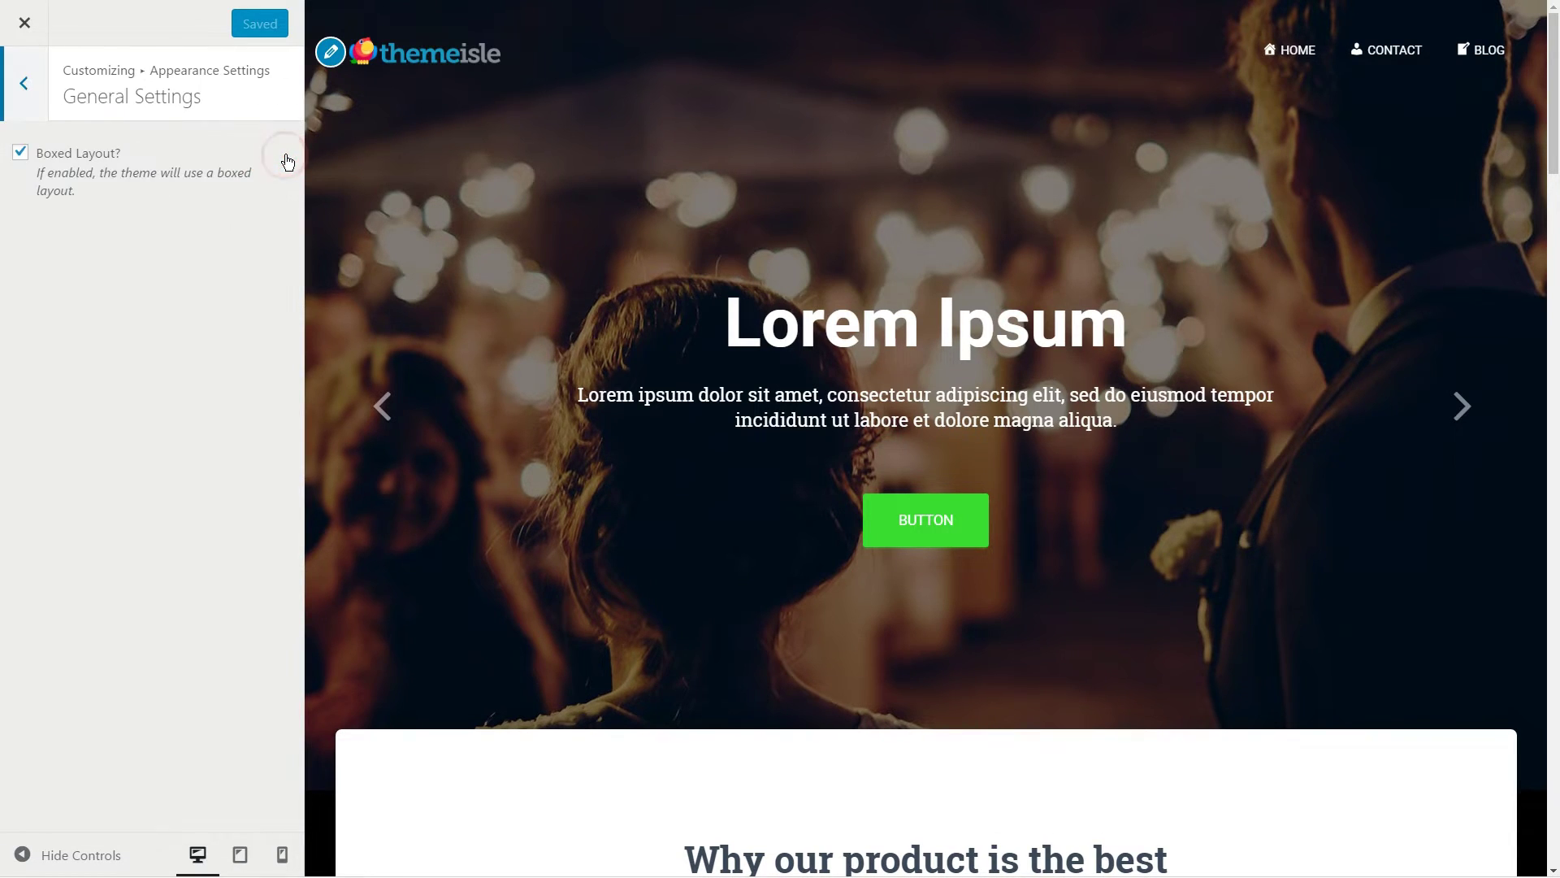
left_click(22, 156)
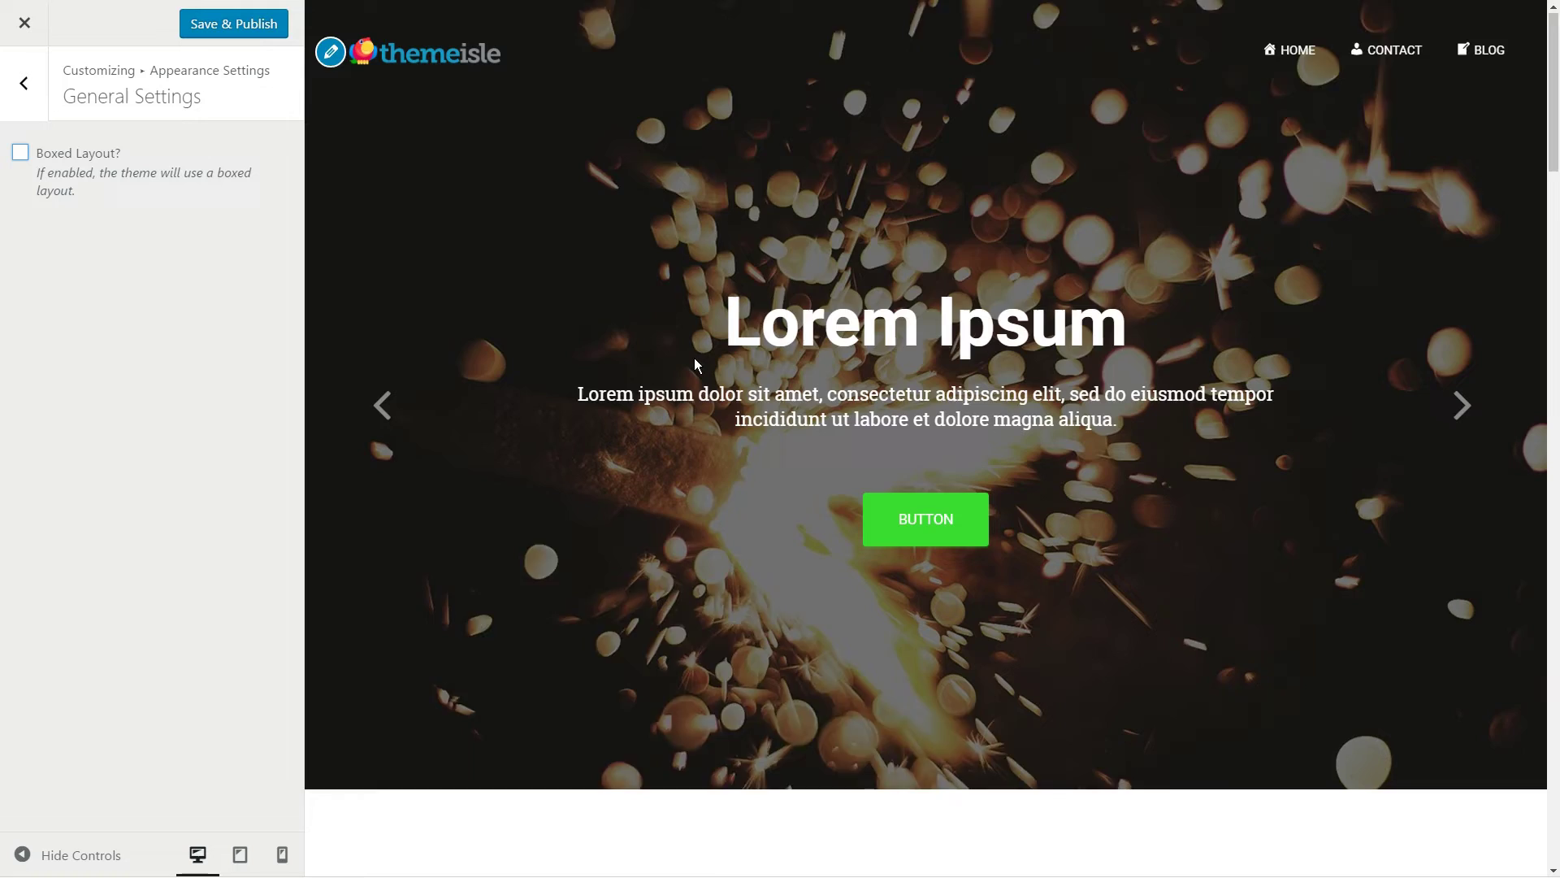
scroll(632, 356, "down", 4)
left_click(22, 155)
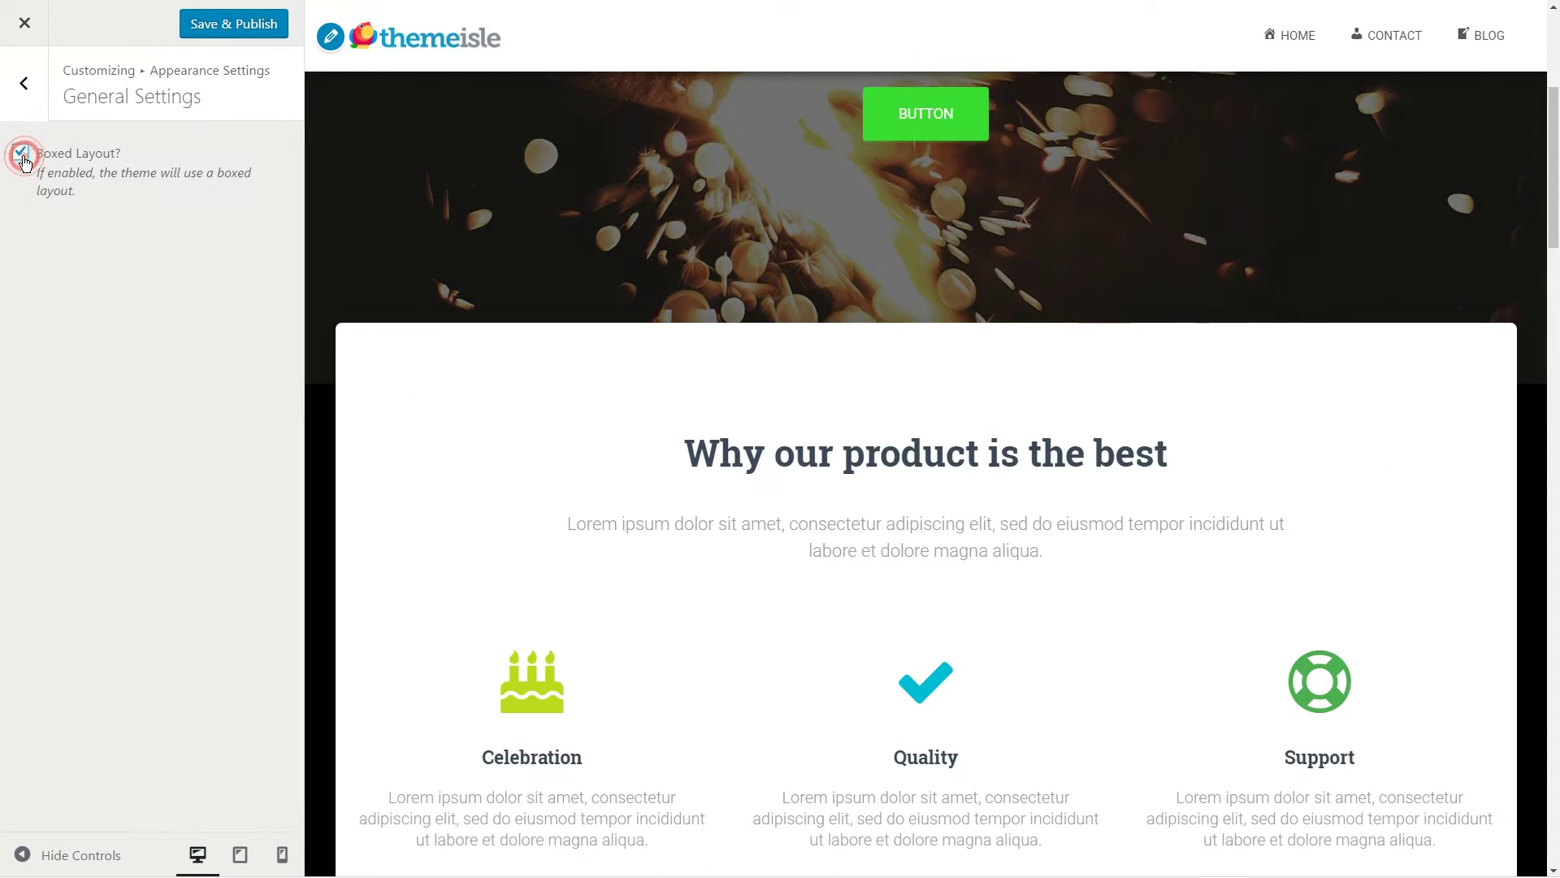
- Review the current Header Image settings, then back out of them
left_click(28, 93)
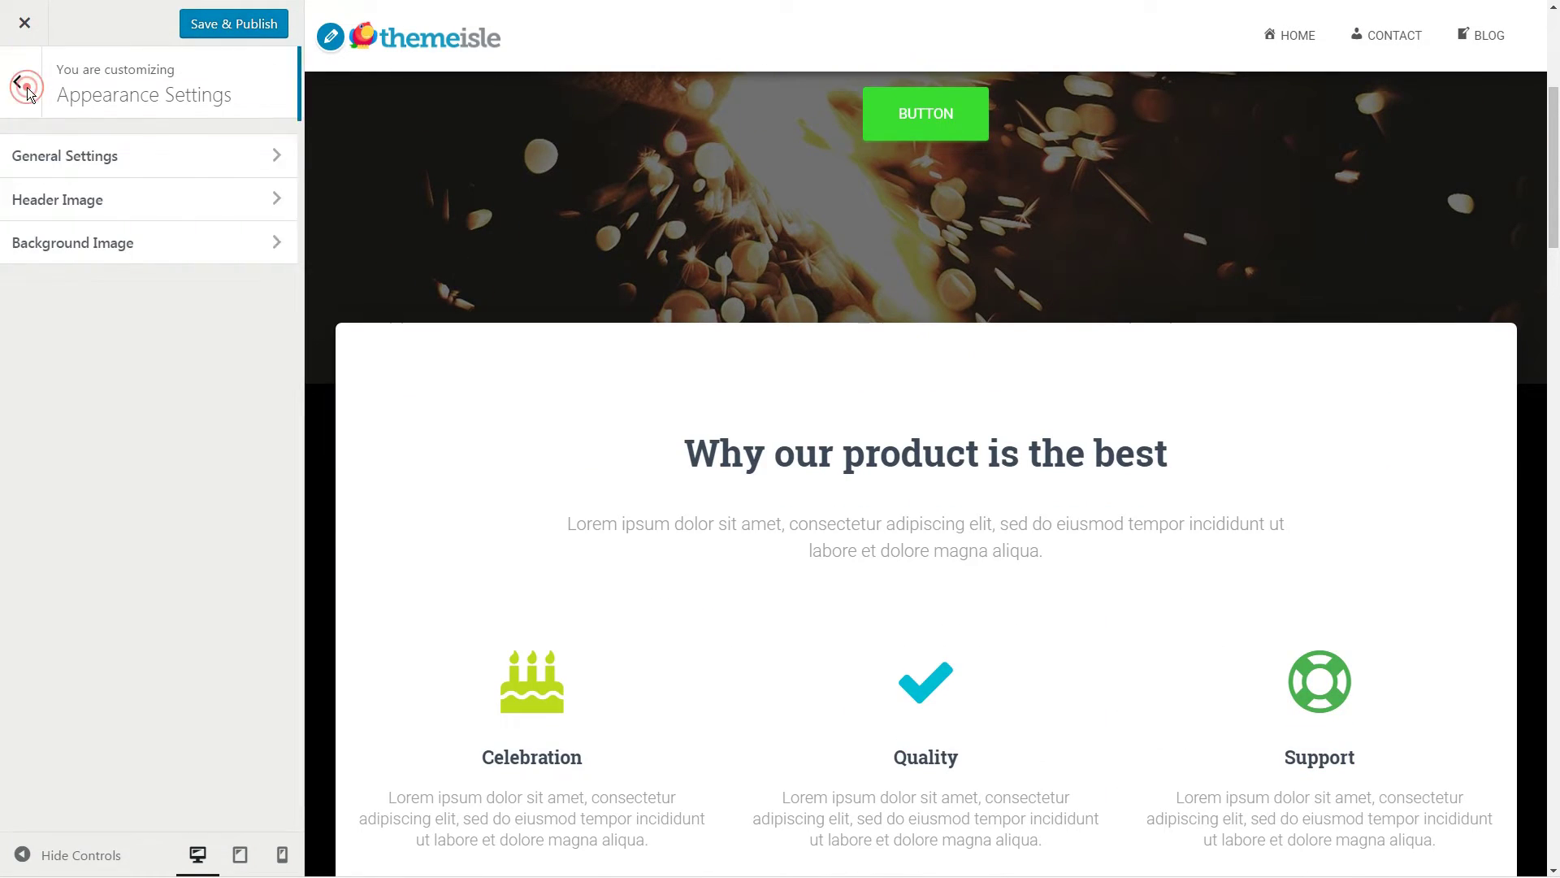
left_click(276, 204)
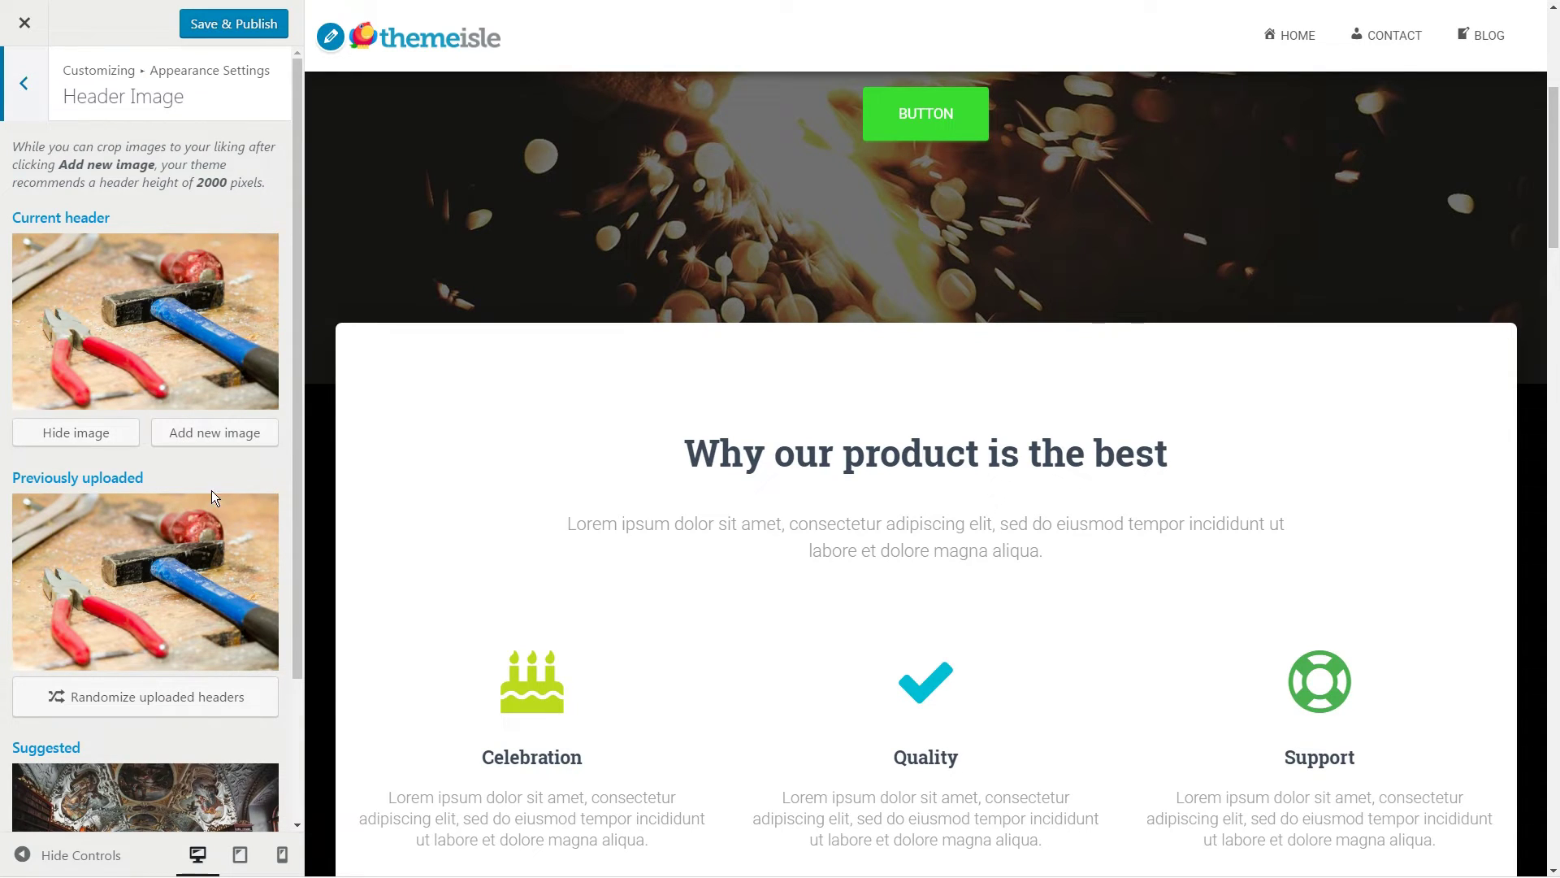
mouse_move(210, 610)
scroll(210, 610, "down", 3)
scroll(208, 602, "up", 3)
left_click(24, 84)
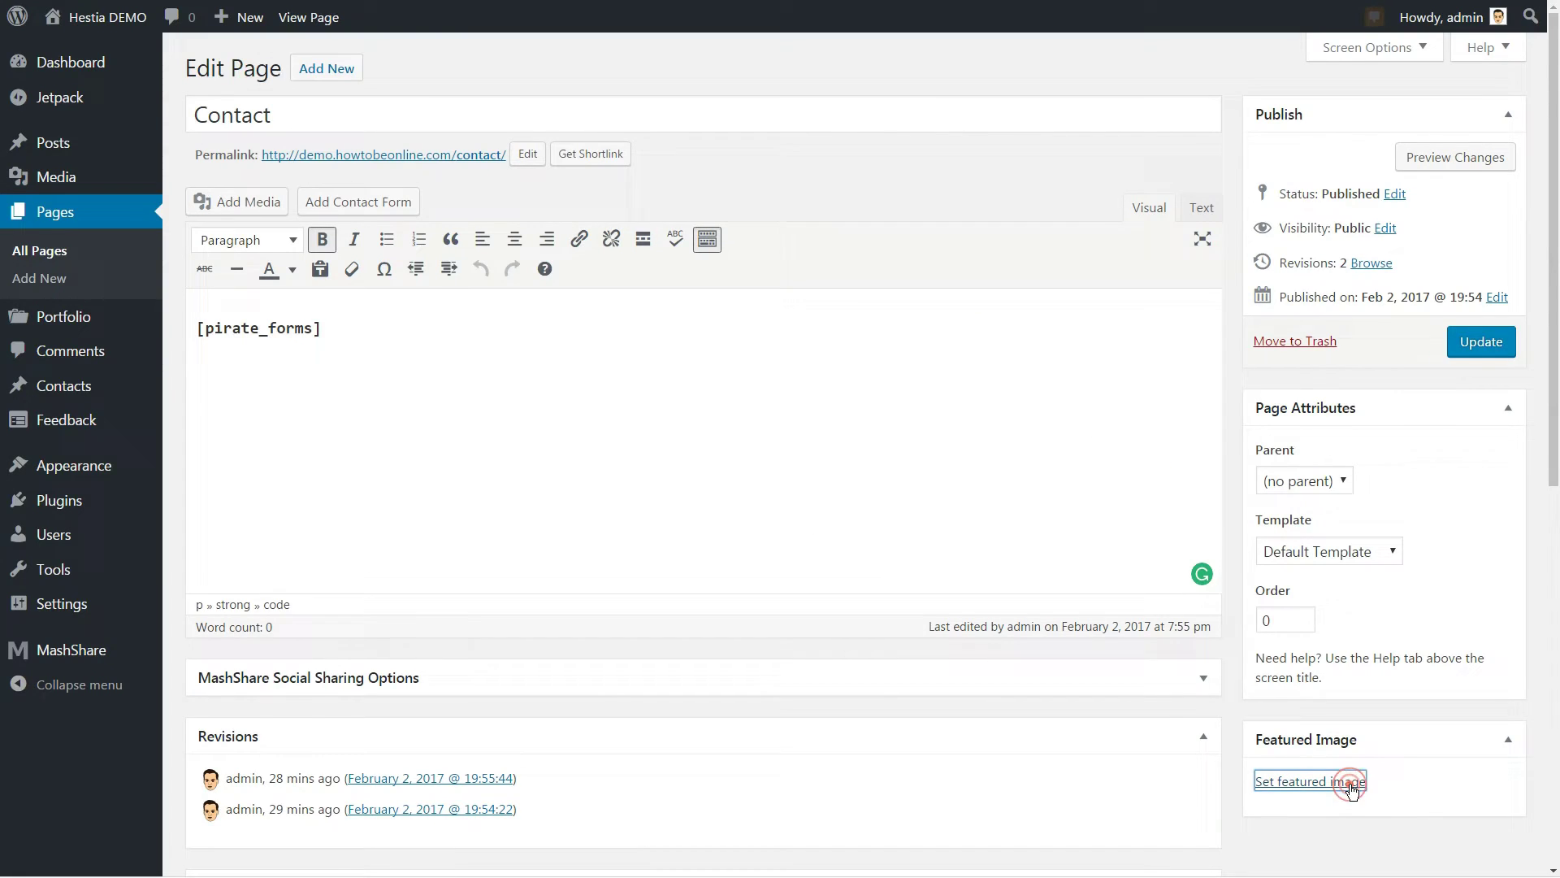
- Set the notebook-and-coffee photo as the Contact page's featured image, update, and view it live
left_click(1349, 785)
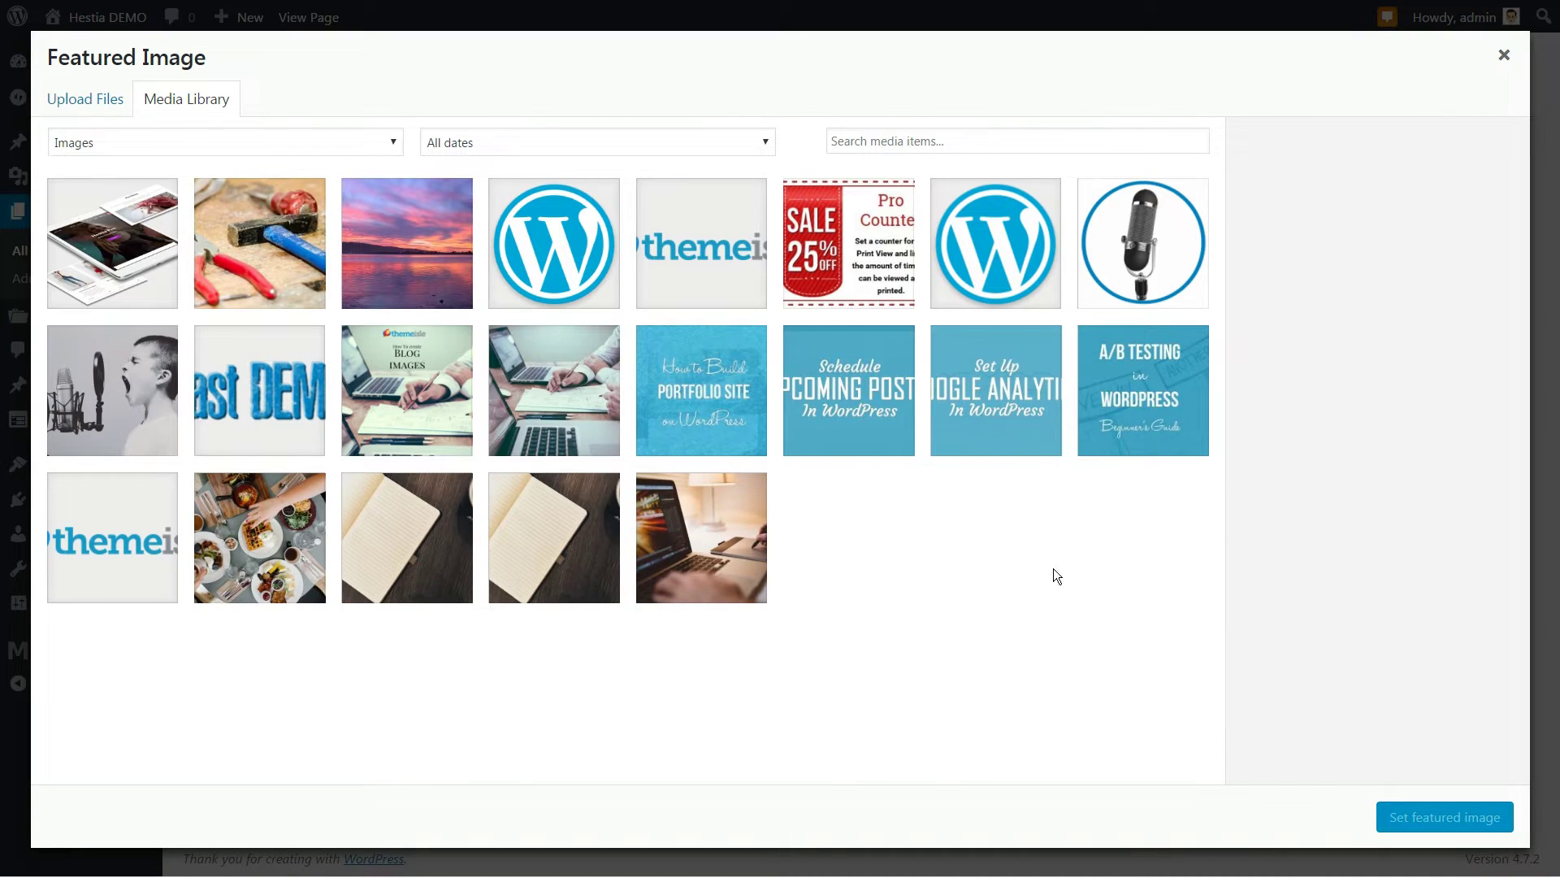
left_click(524, 555)
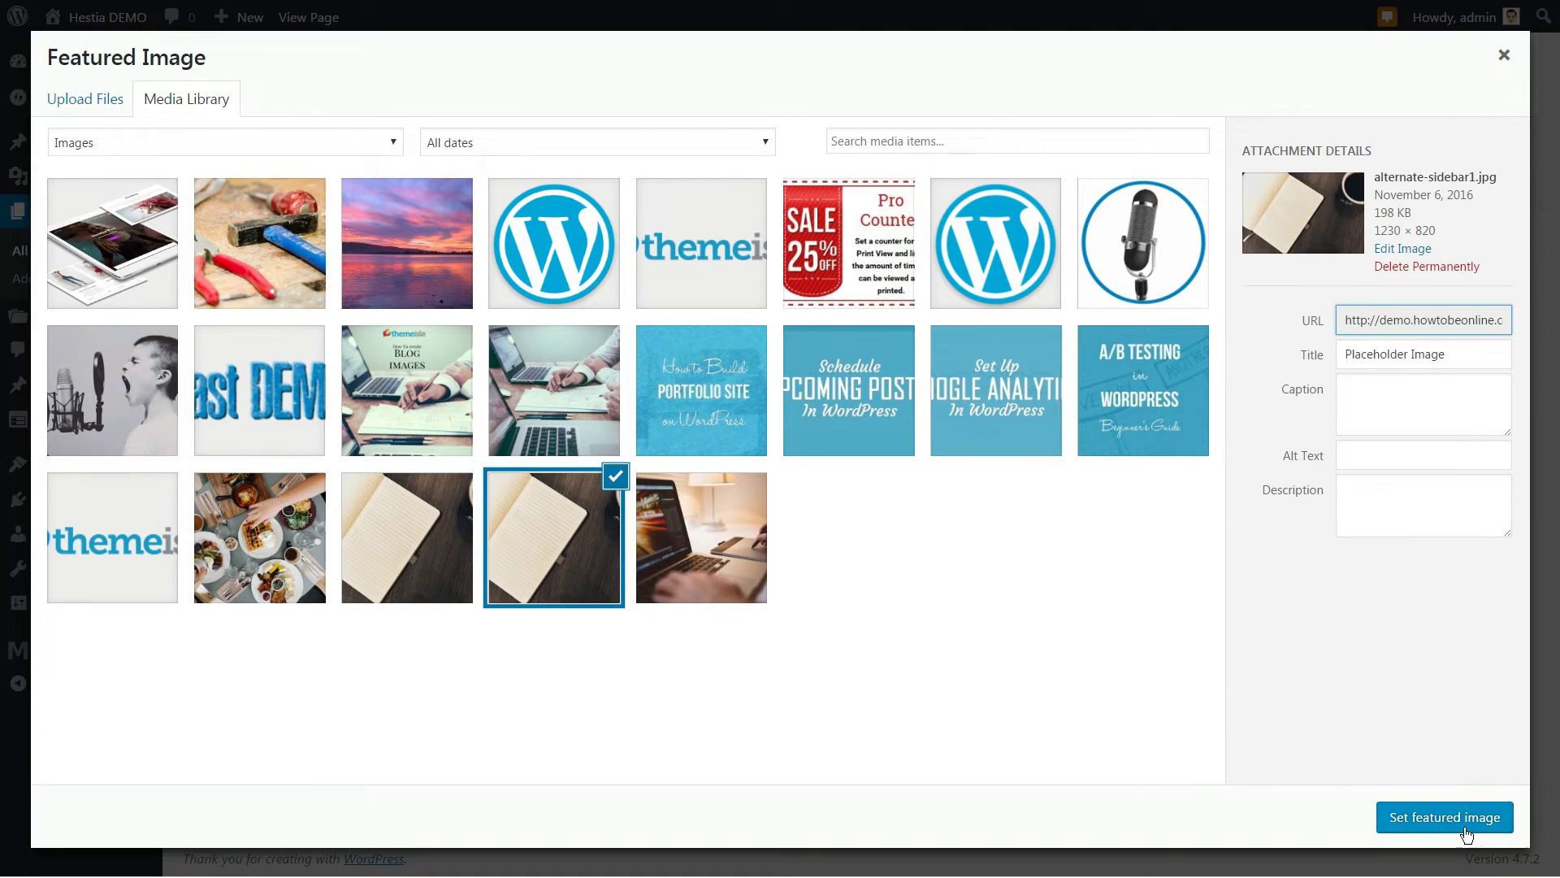
left_click(1473, 823)
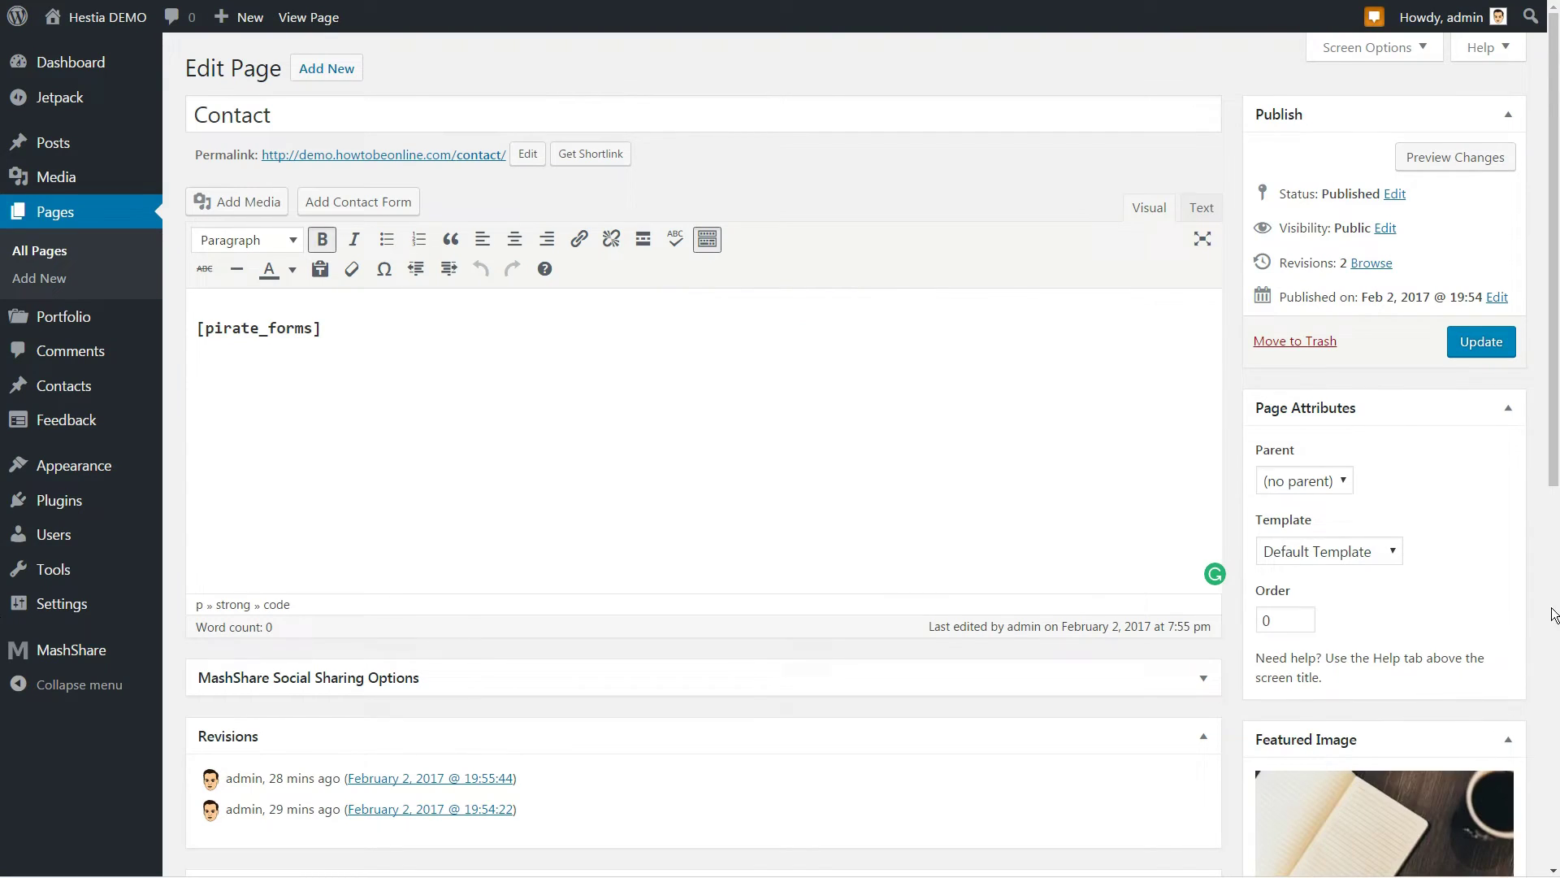
left_click(1482, 344)
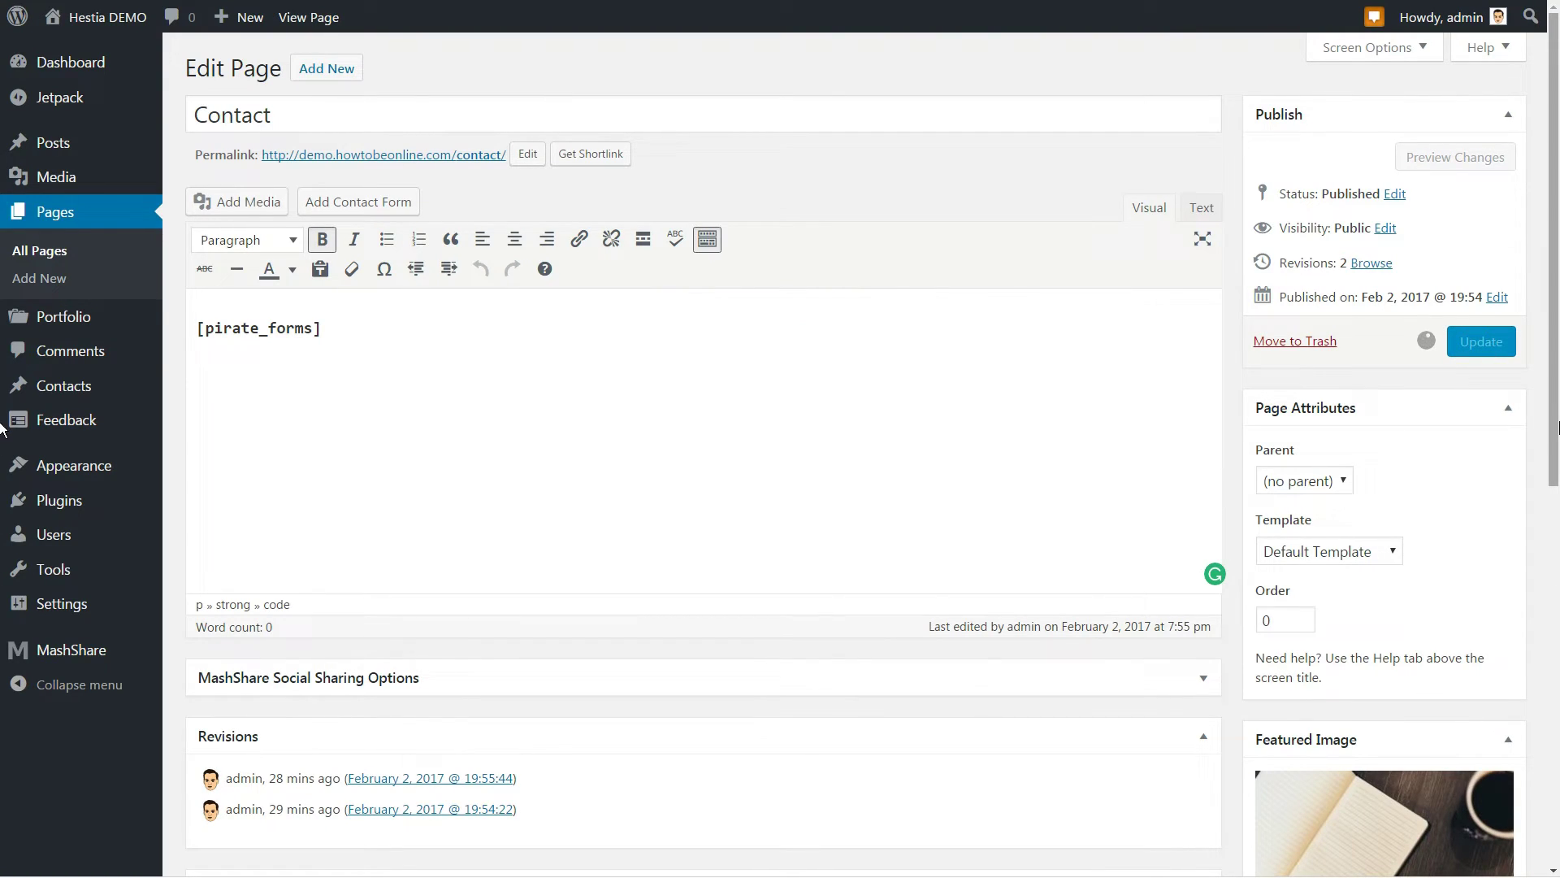
left_click(324, 114)
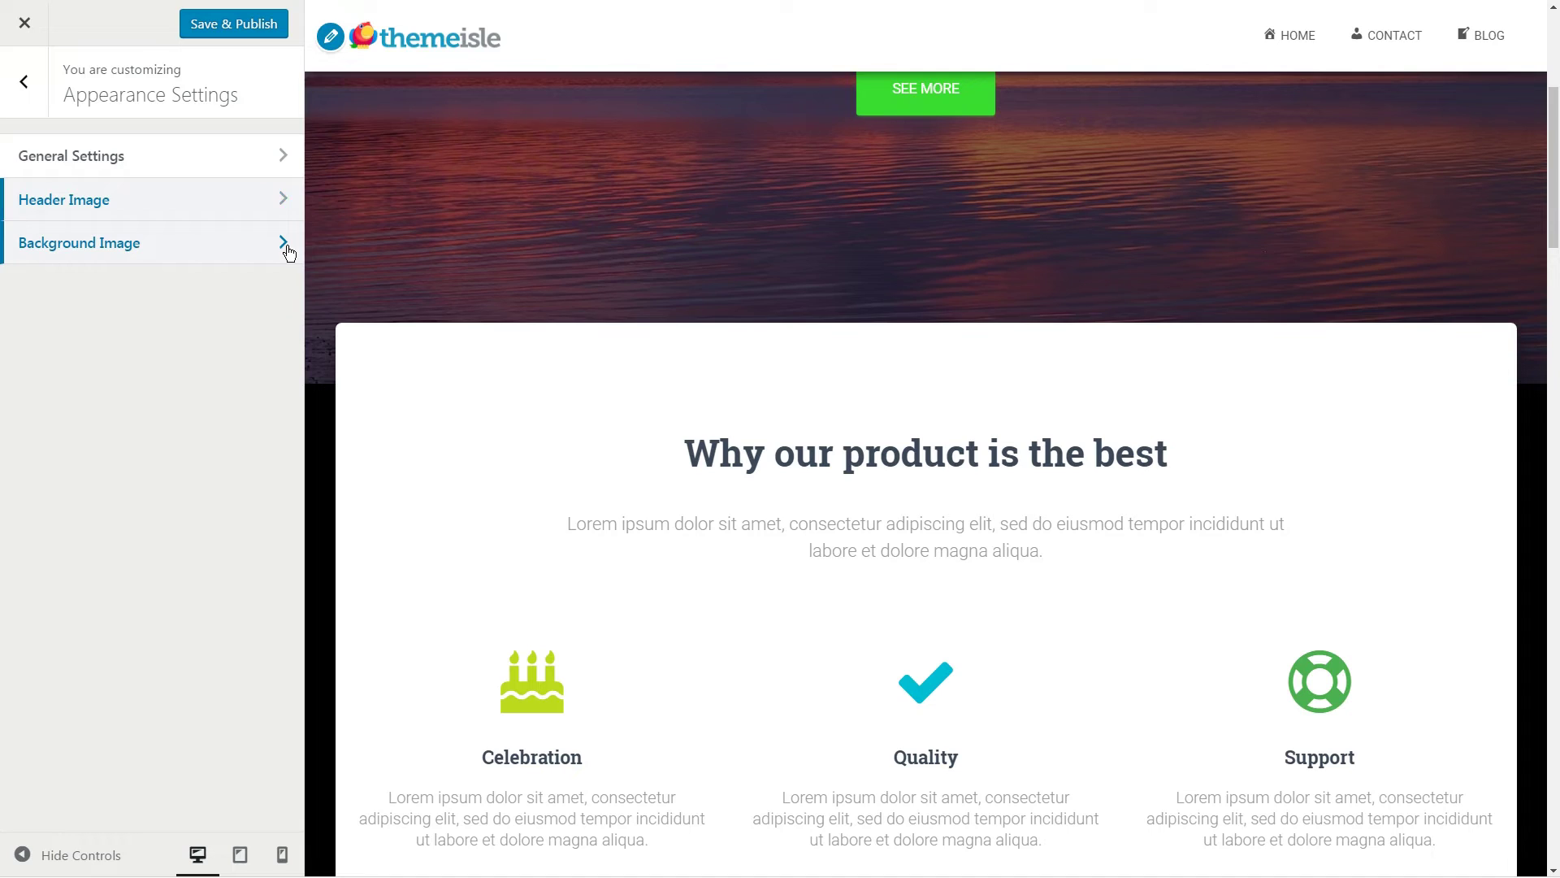
- Check that Appearance Settings > Background Image has no image, then return to the main Customizer list
left_click(285, 245)
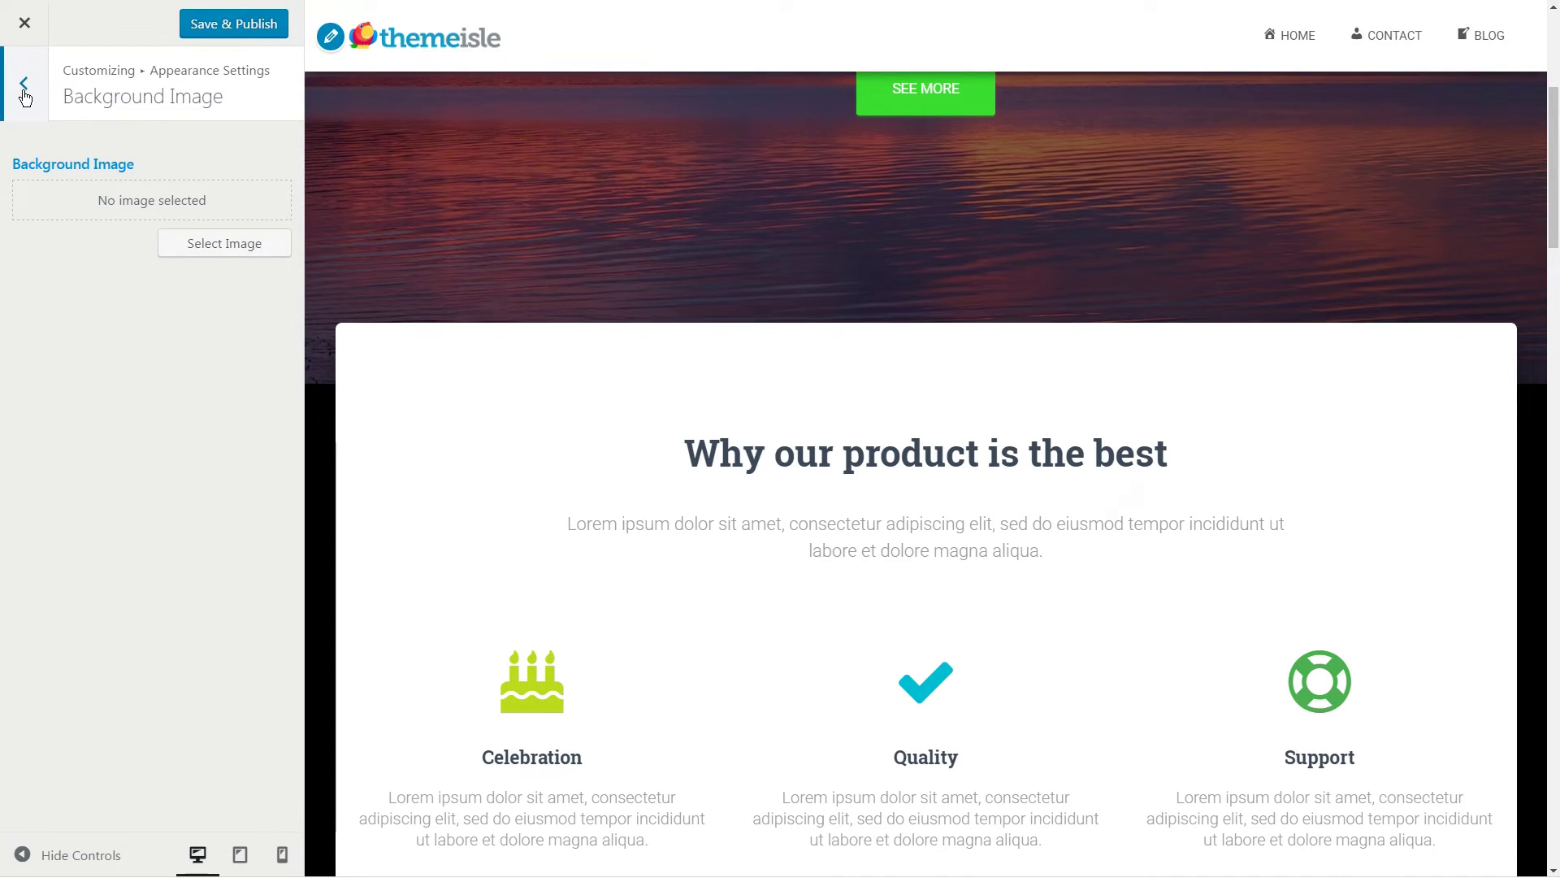
scroll(658, 413, "up", 5)
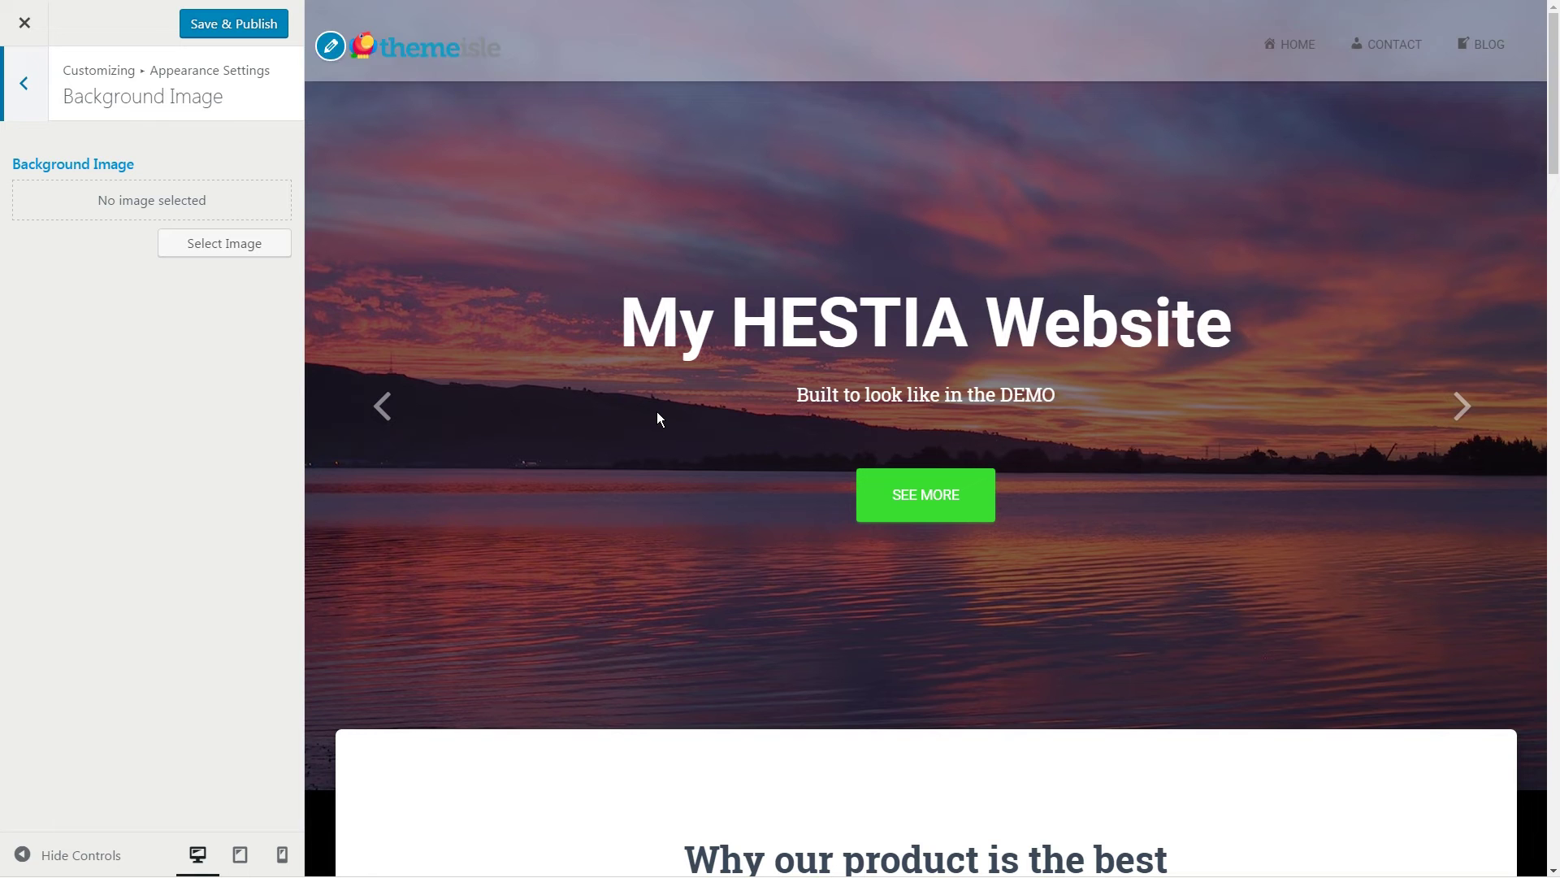
left_click(24, 86)
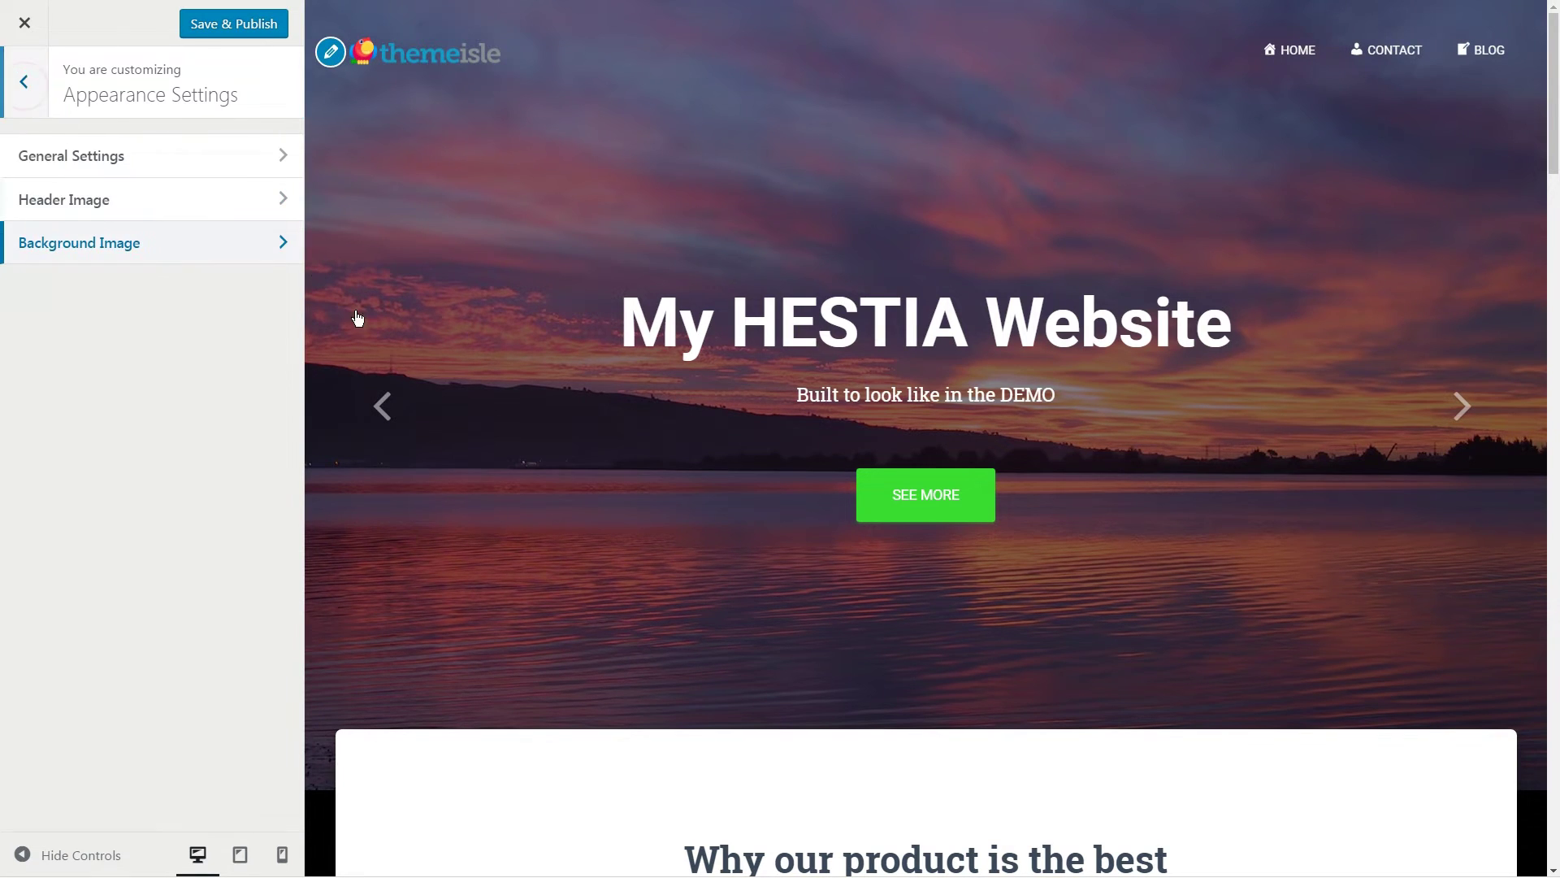
left_click(33, 92)
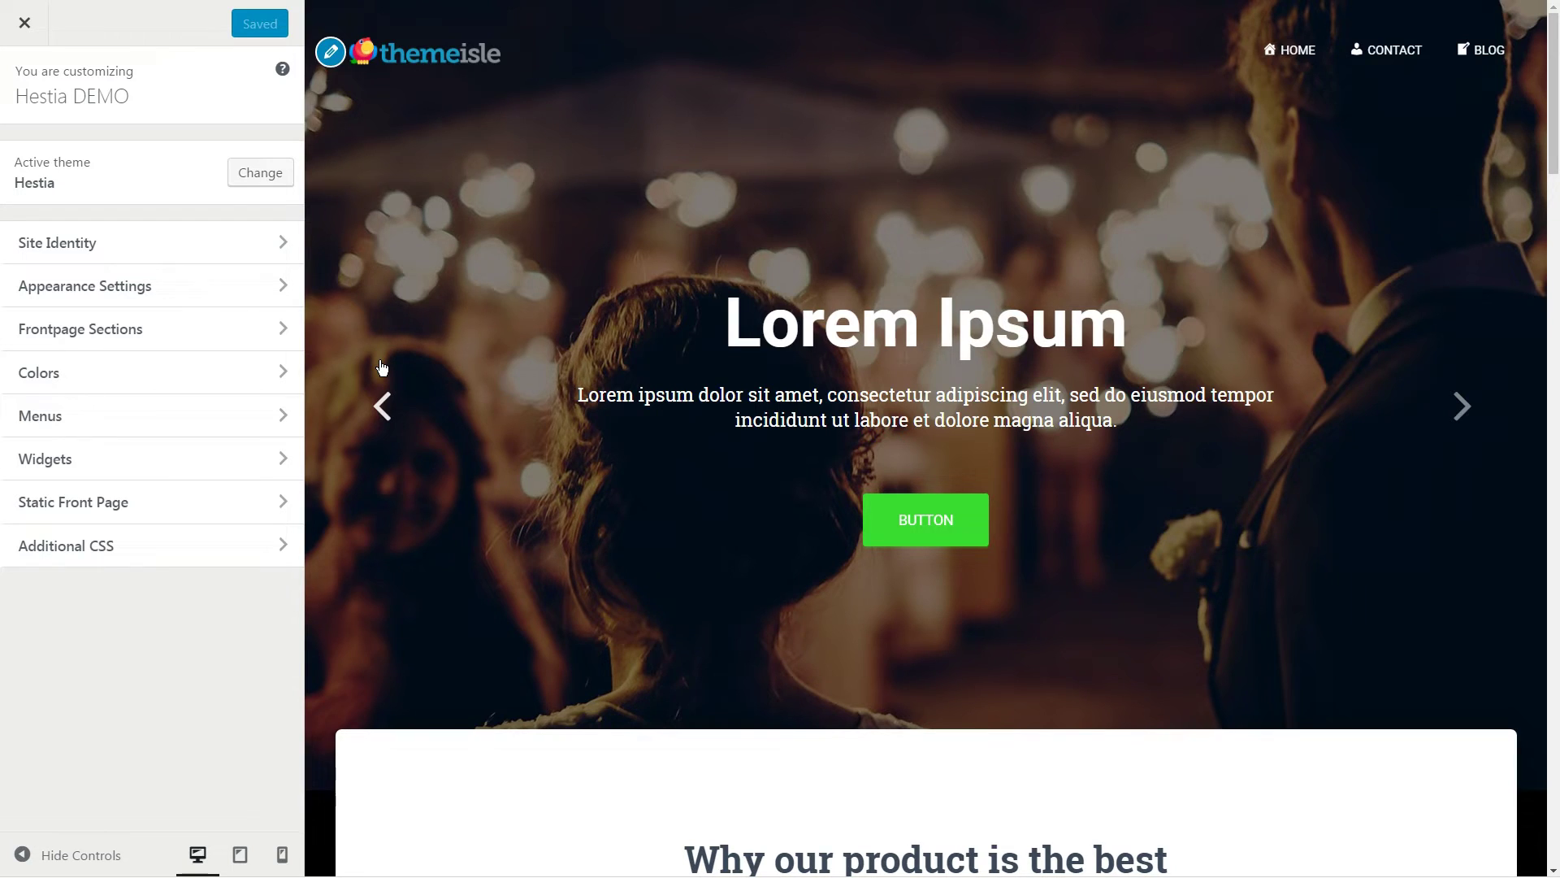
- Open the Slider section's first slide and start choosing a new image for it
left_click(294, 333)
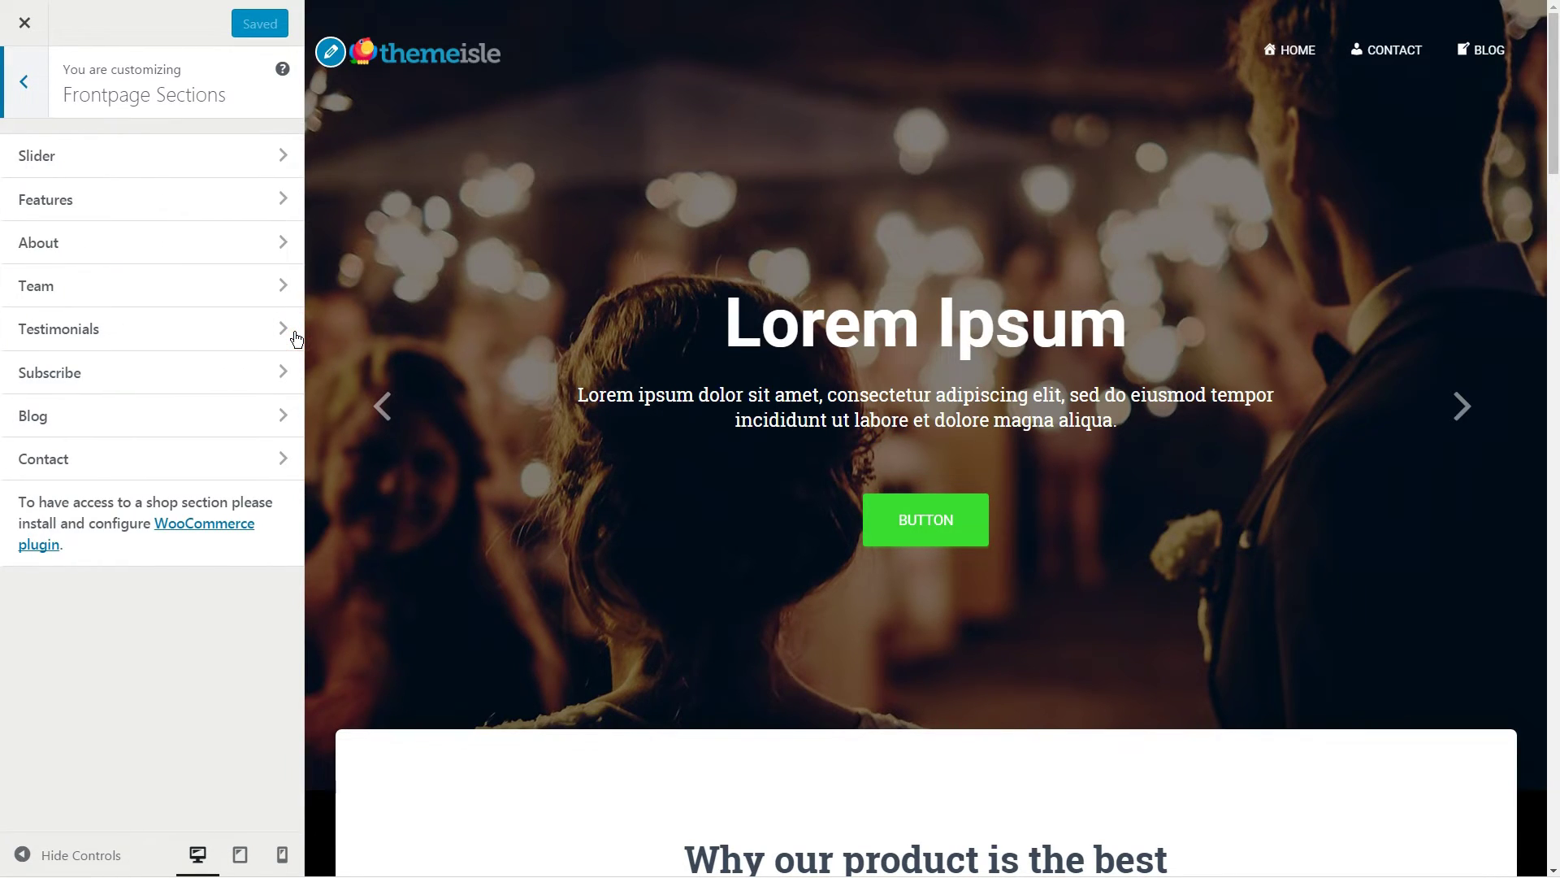
left_click(286, 157)
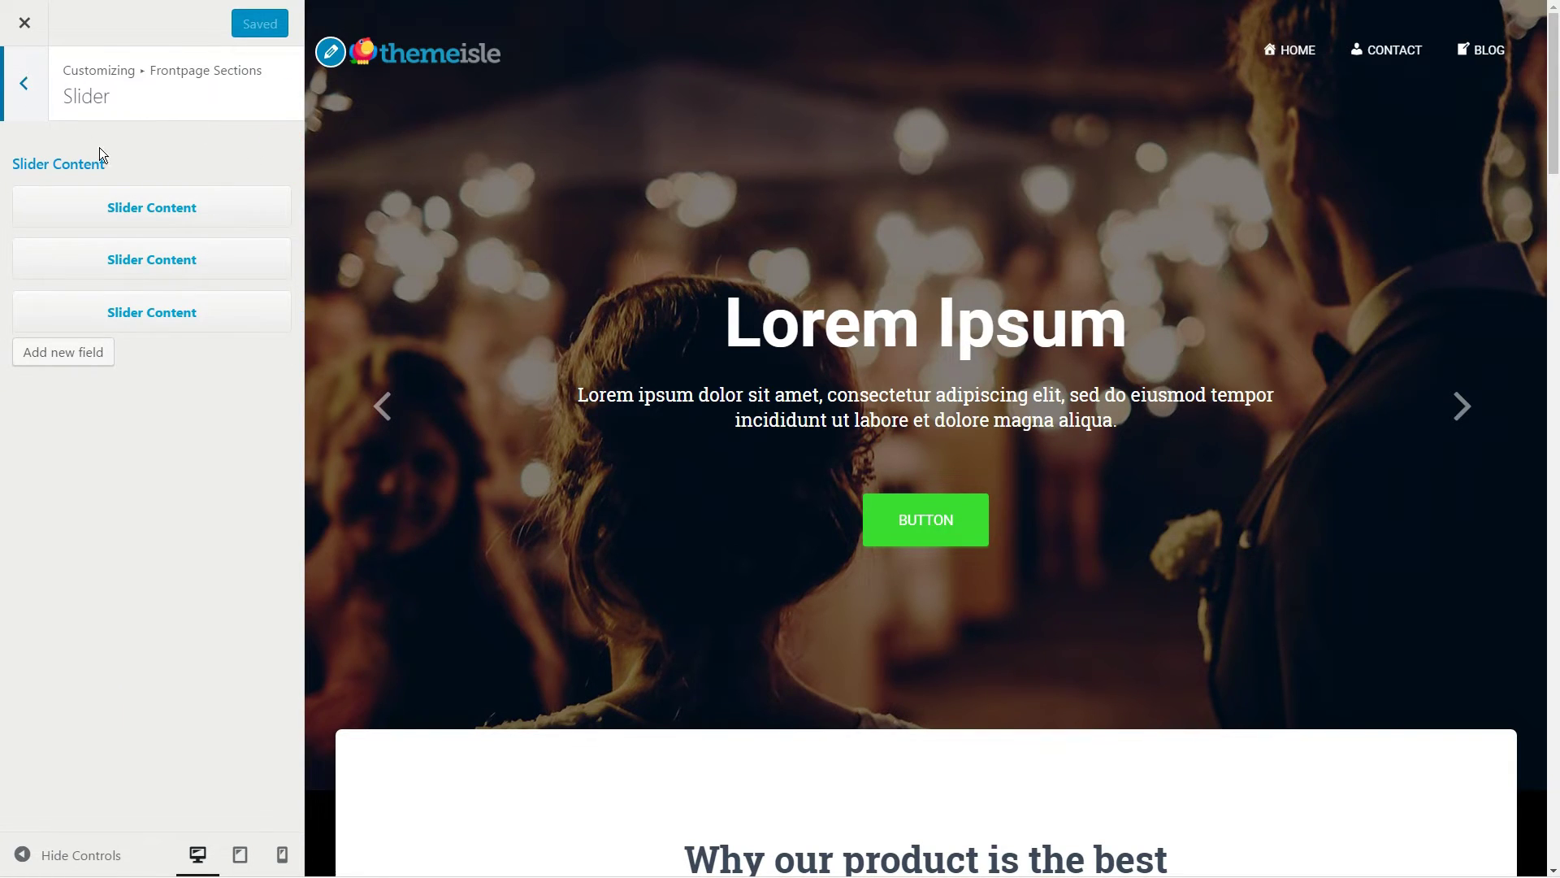
left_click(161, 205)
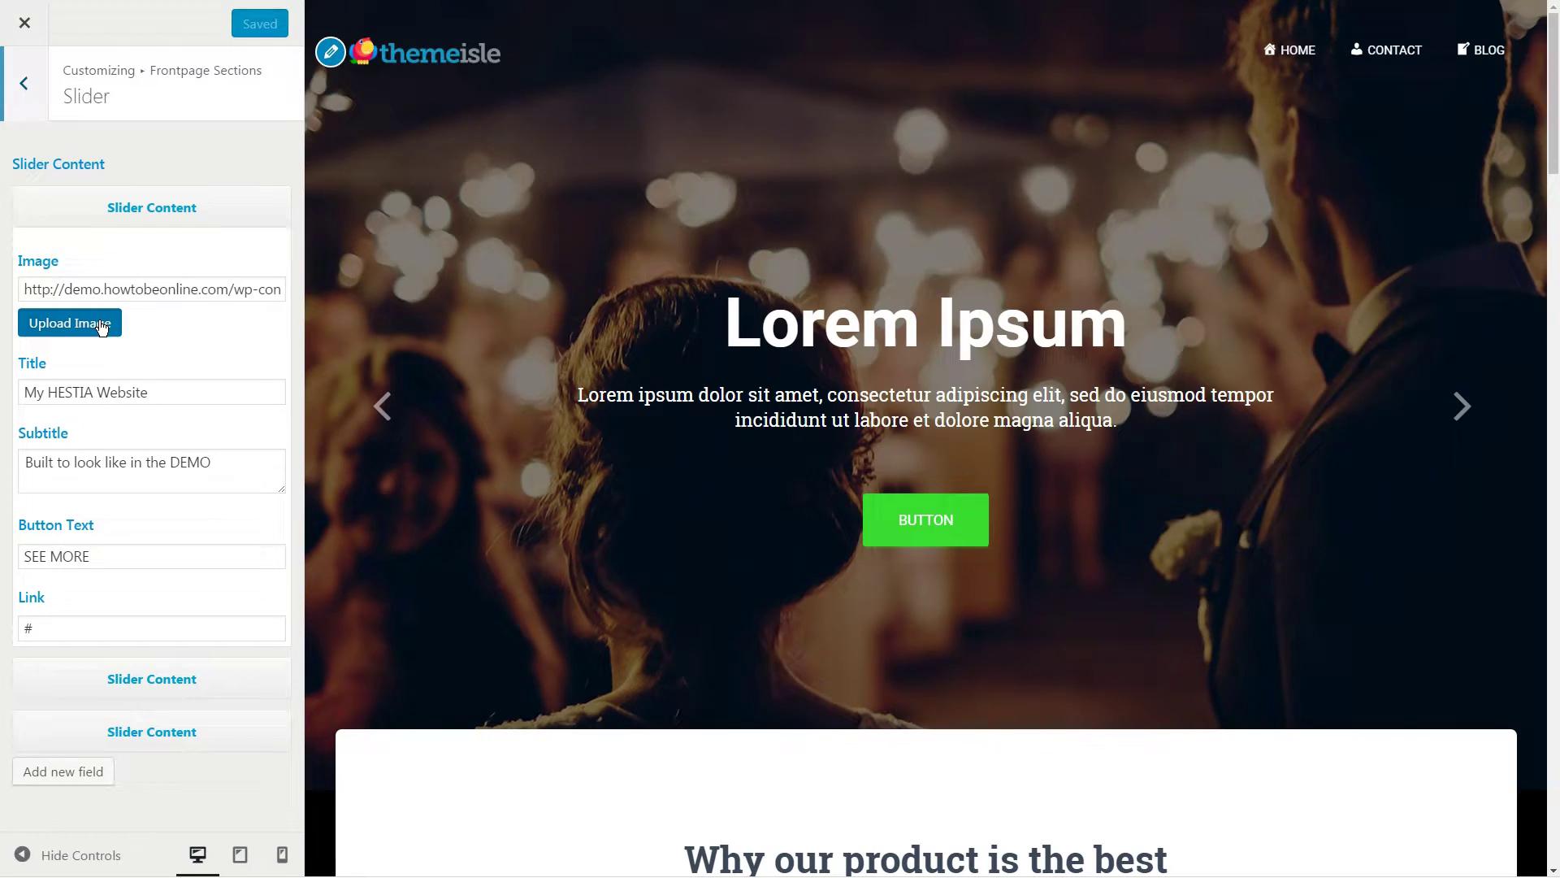
left_click(1434, 816)
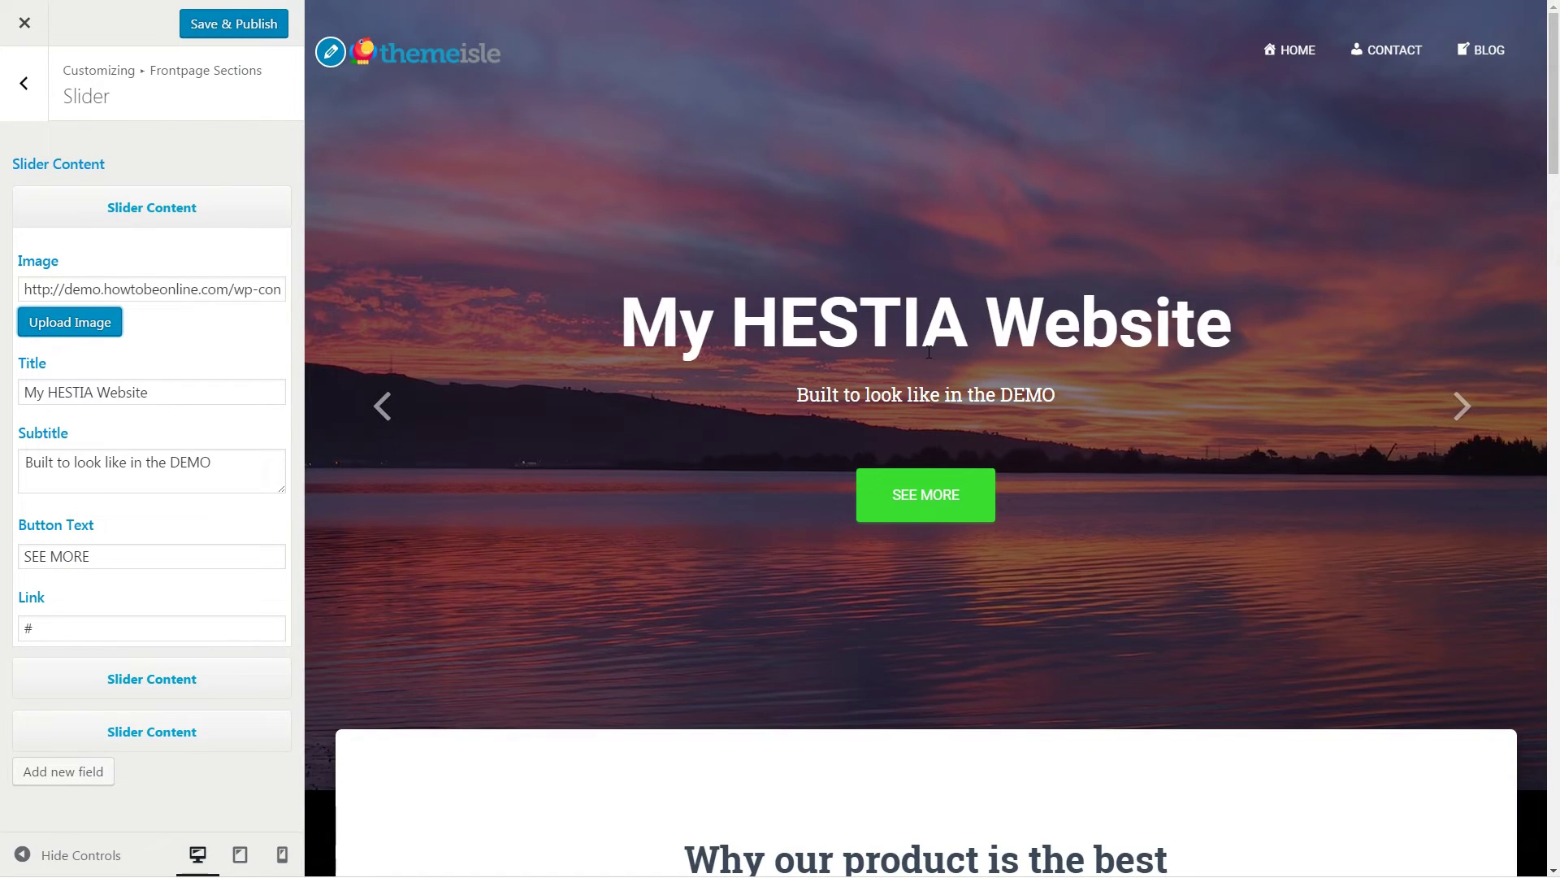
- Give the first slide title 'My HESTIA Website', subtitle 'Built to look like in the DEMO' and button 'SEE MORE'
left_click(154, 391)
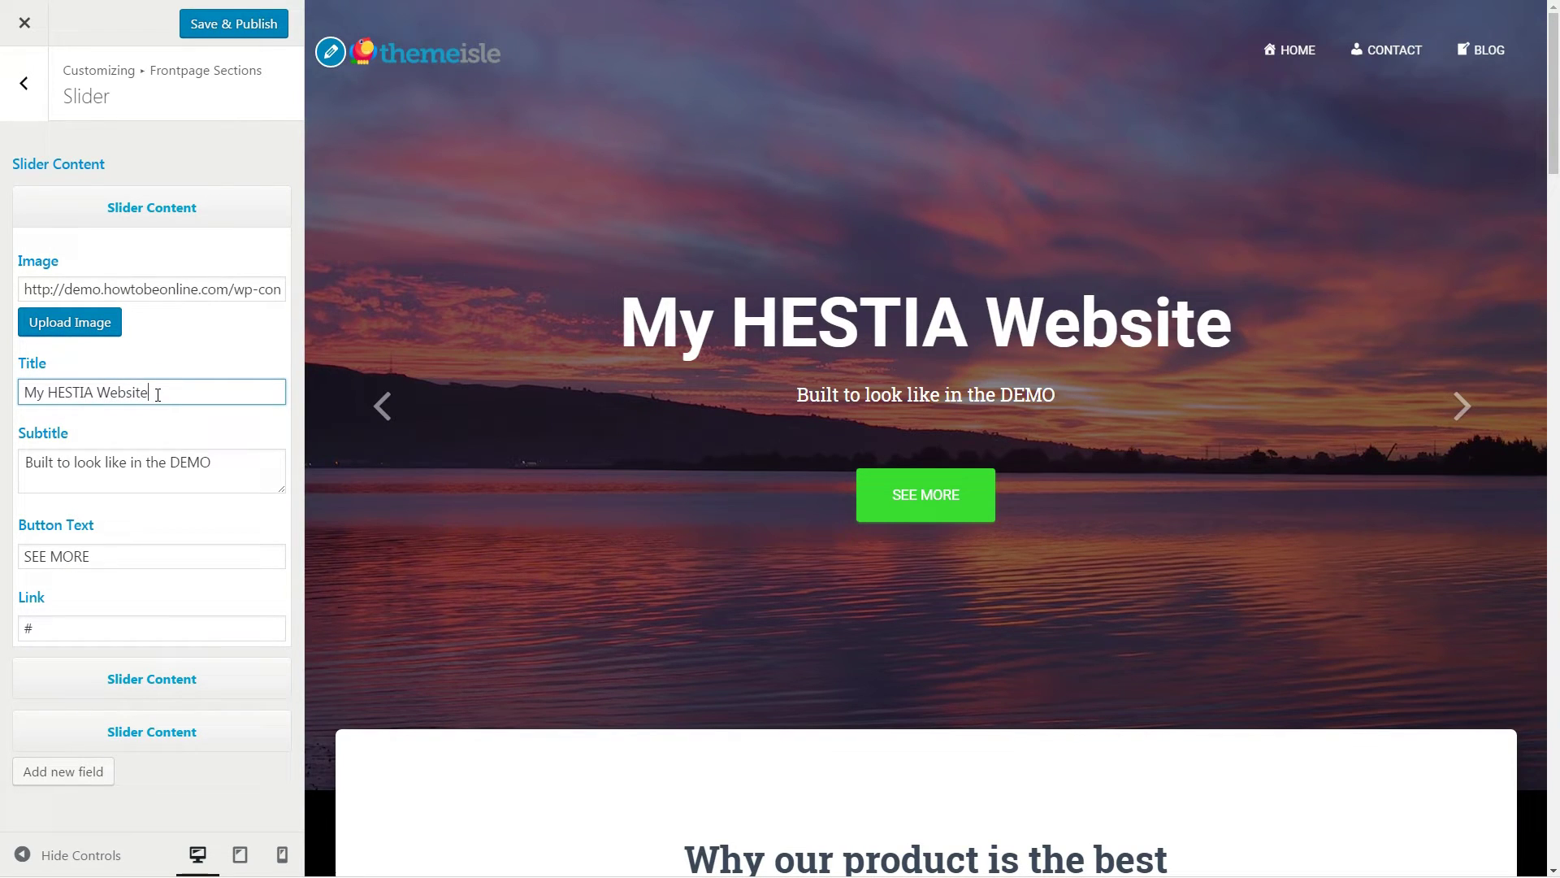
key("BackSpace")
type("te")
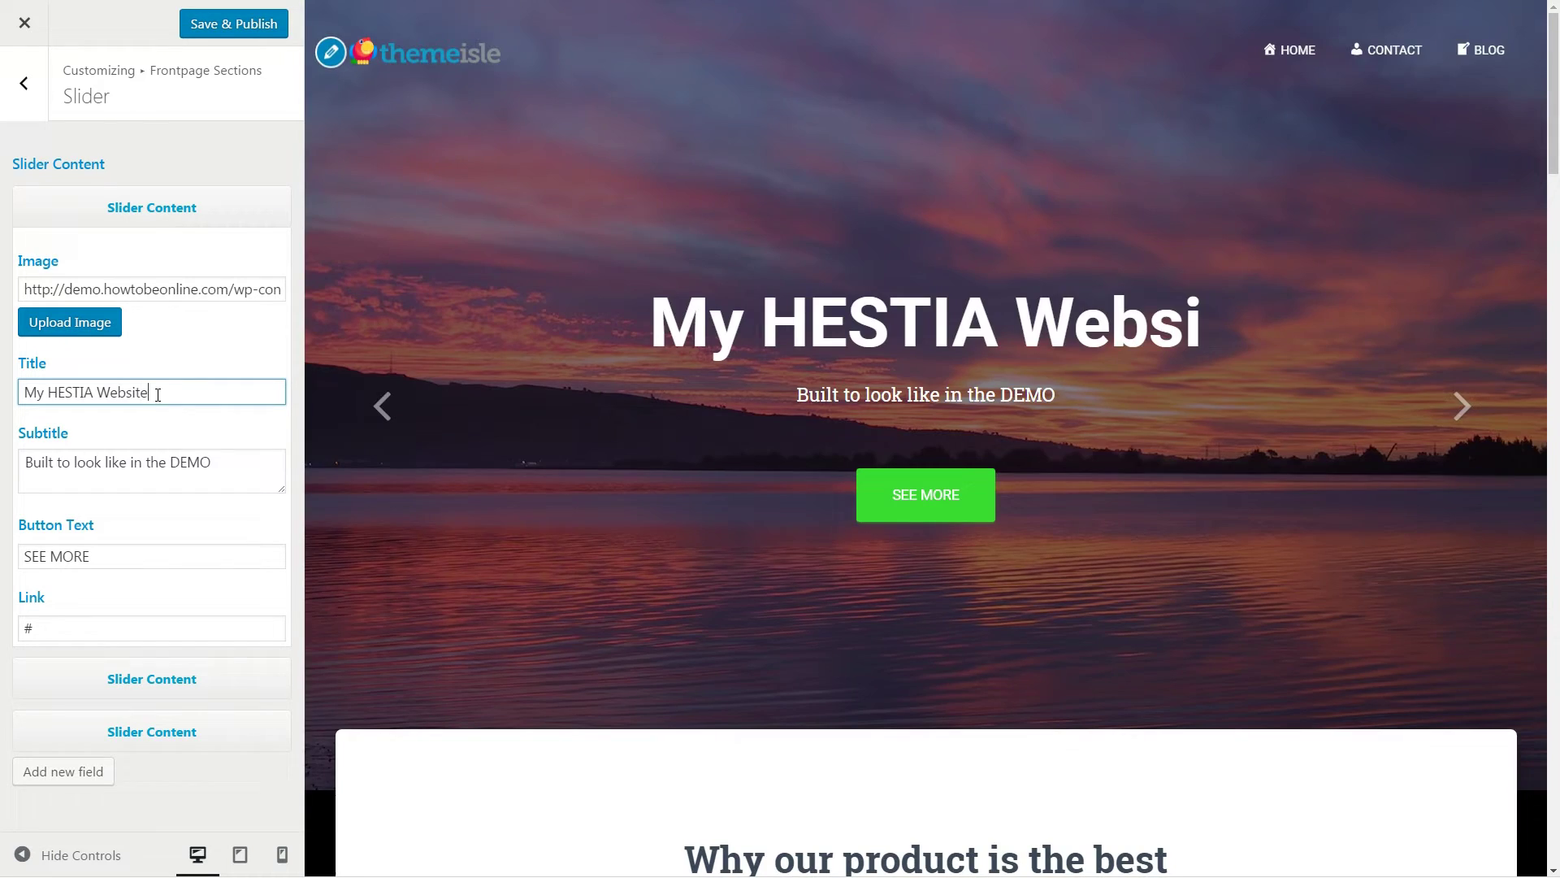
left_click(220, 461)
left_click(95, 556)
left_click(43, 629)
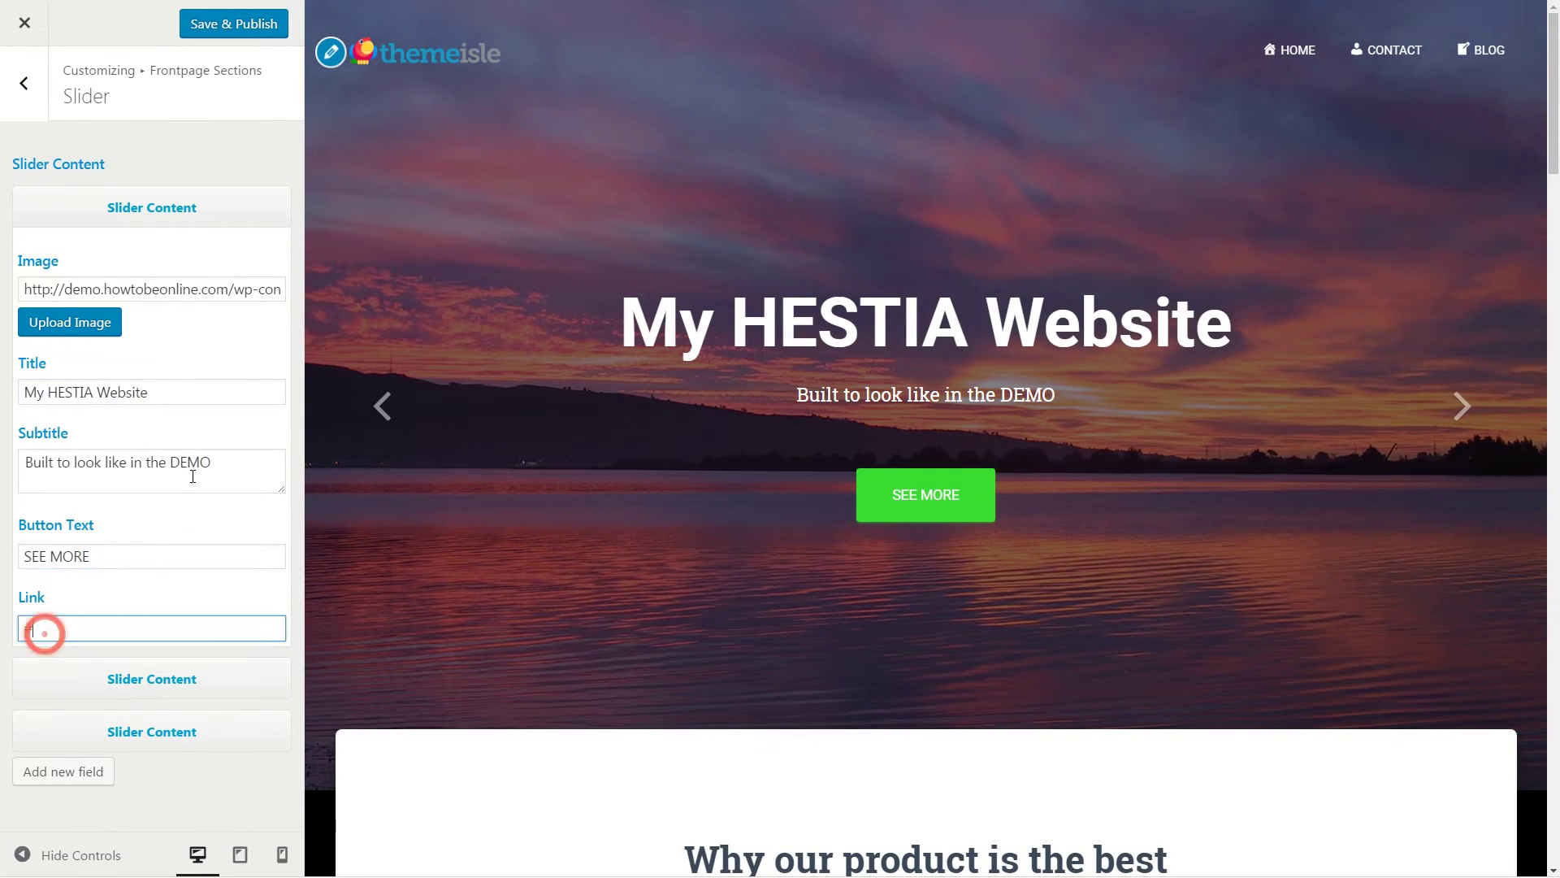
left_click(150, 208)
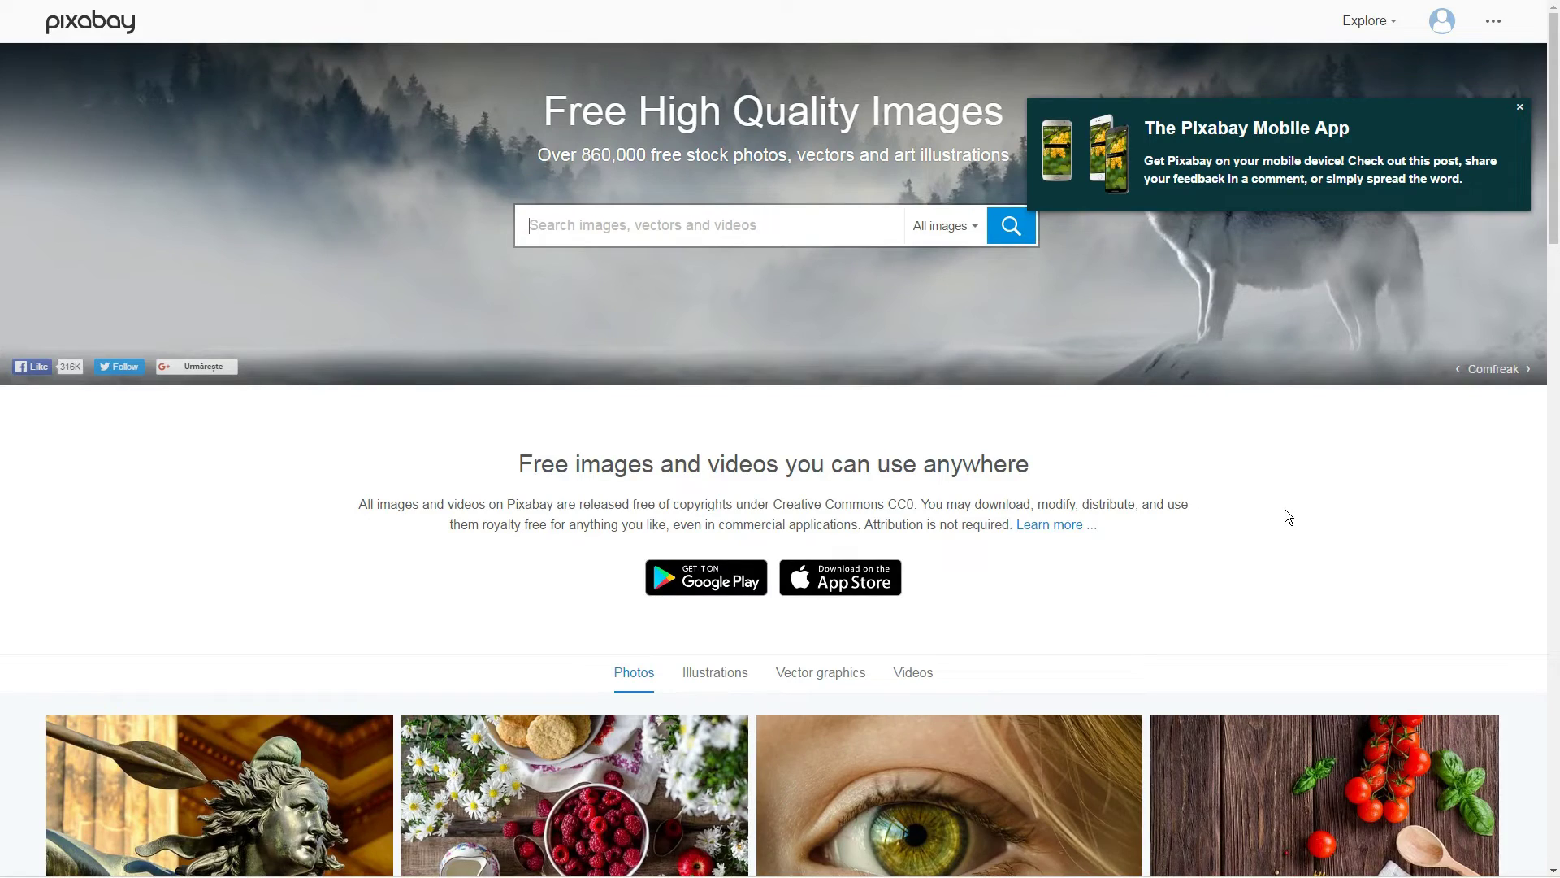
- On Pixabay, open the misty lake-and-church sunrise photo and show its download sizes
scroll(1284, 509, "down", 12)
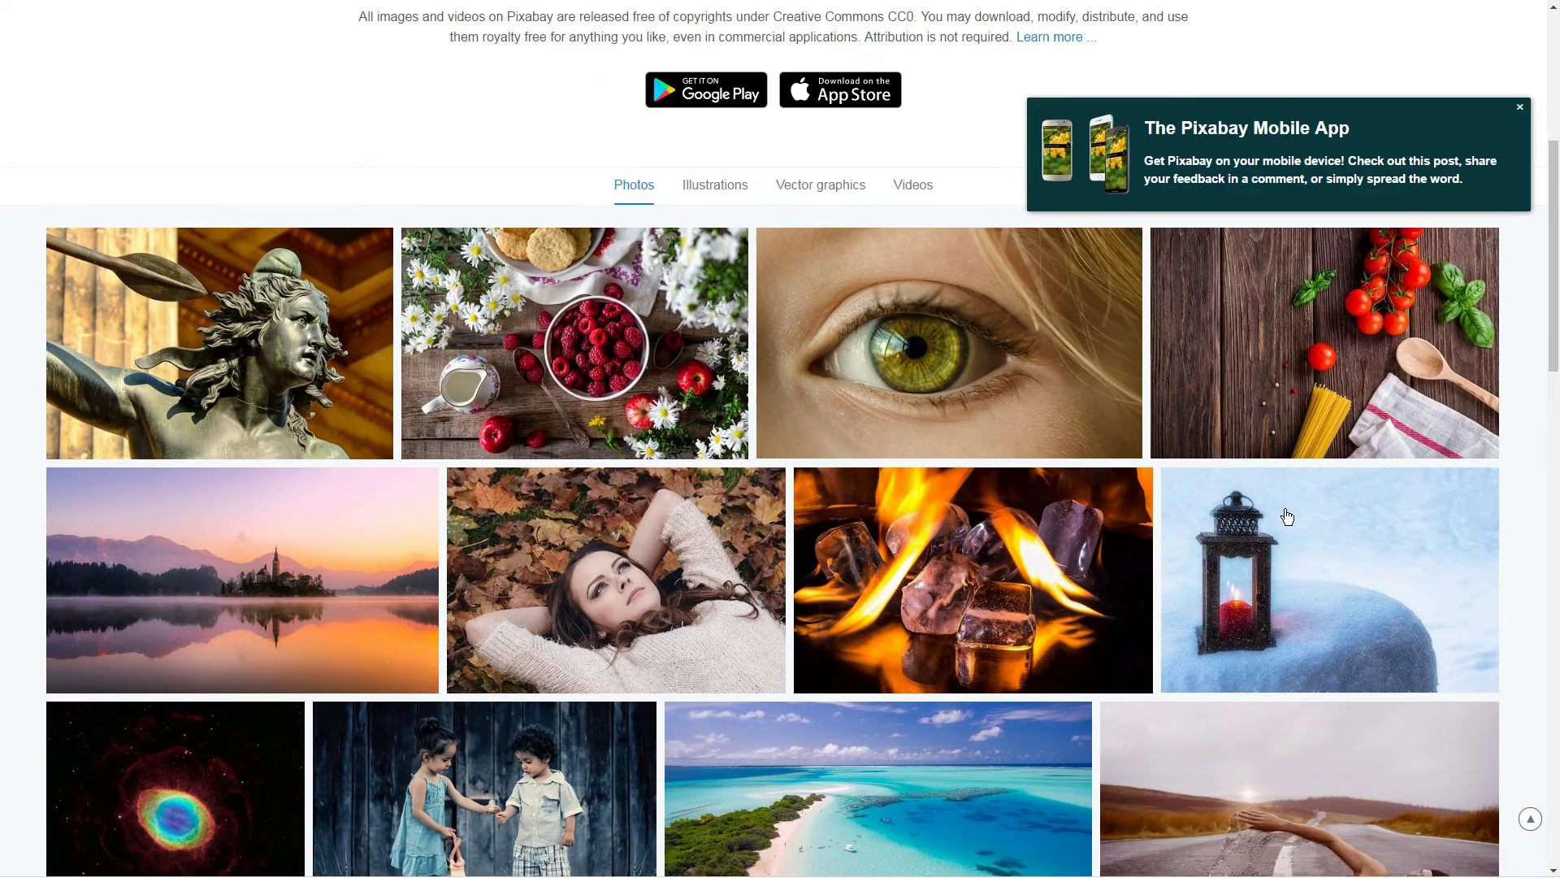
scroll(315, 388, "up", 4)
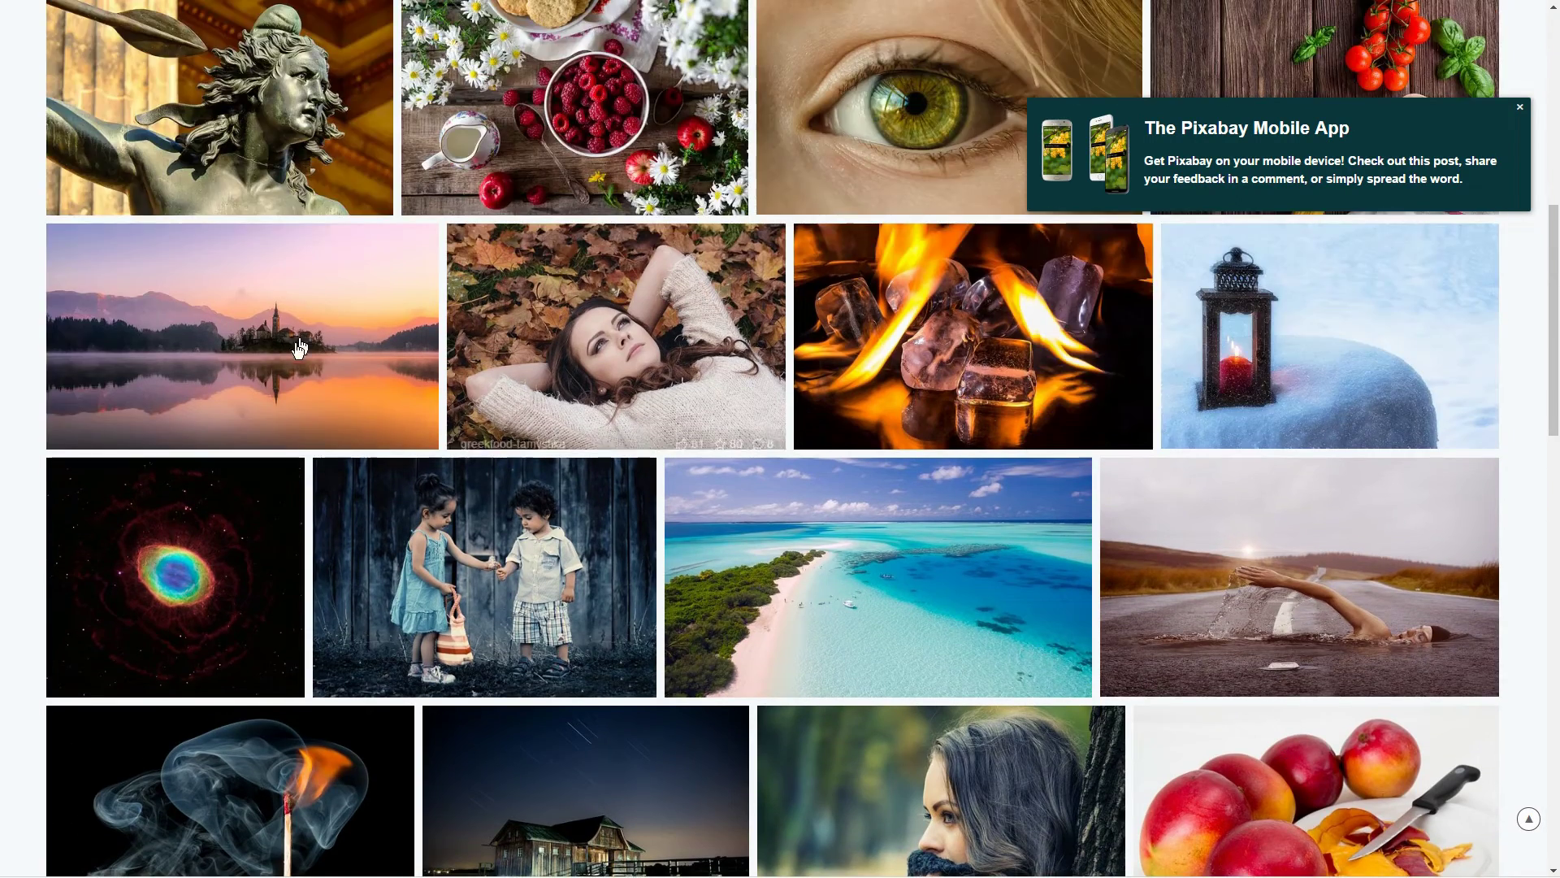
left_click(316, 388)
left_click(1220, 316)
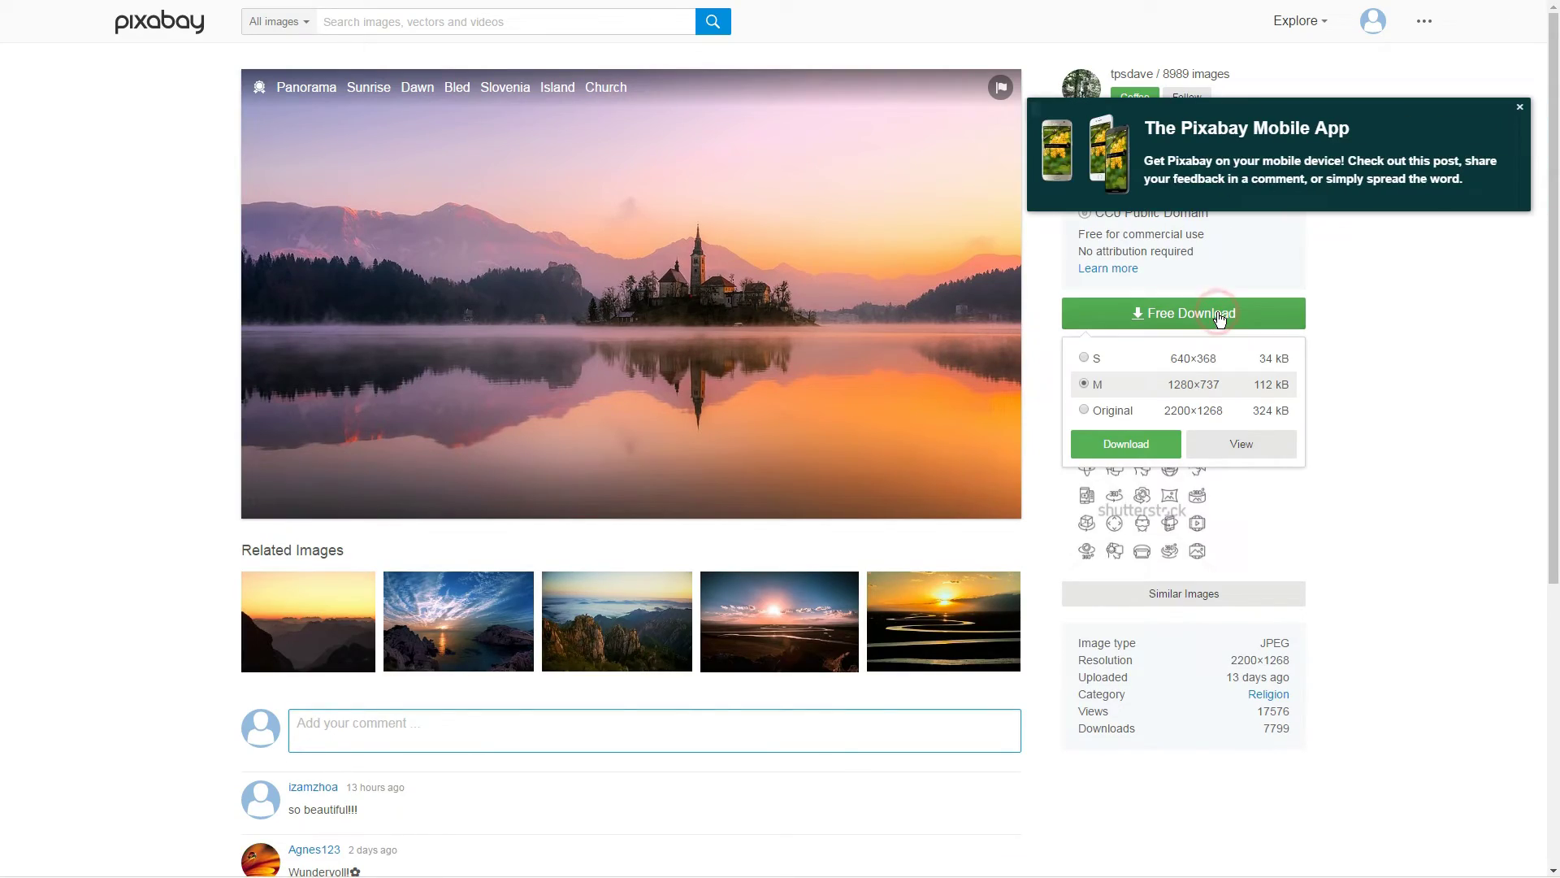
left_click(1520, 109)
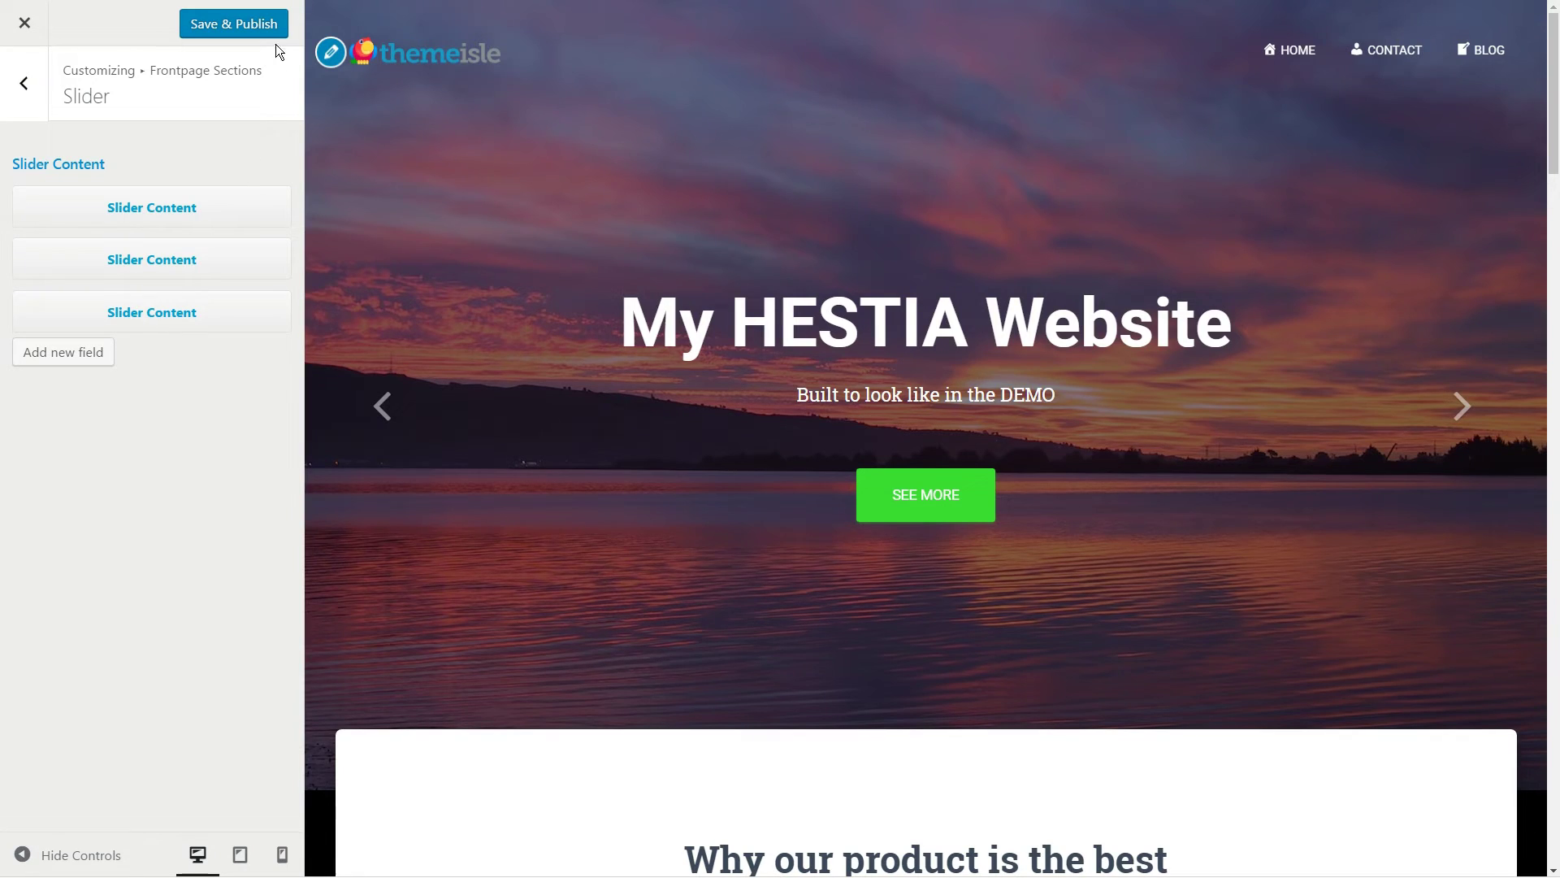
- Publish the slider changes and trim the Features subtitle to 'Lorem ipsum dolor sit amet'
left_click(239, 26)
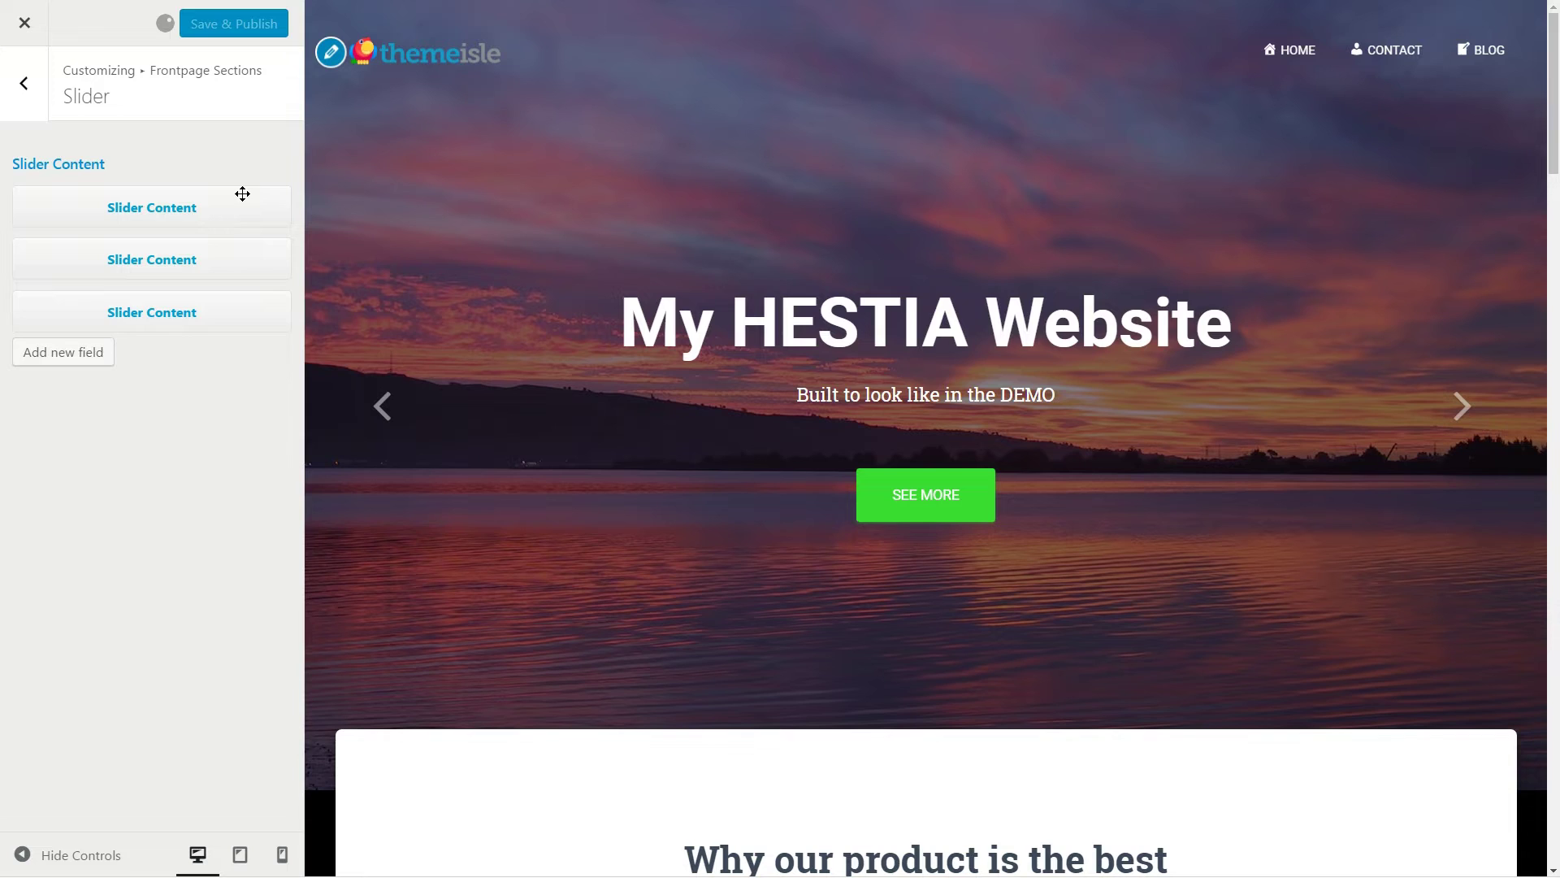
key("Escape")
left_click(285, 202)
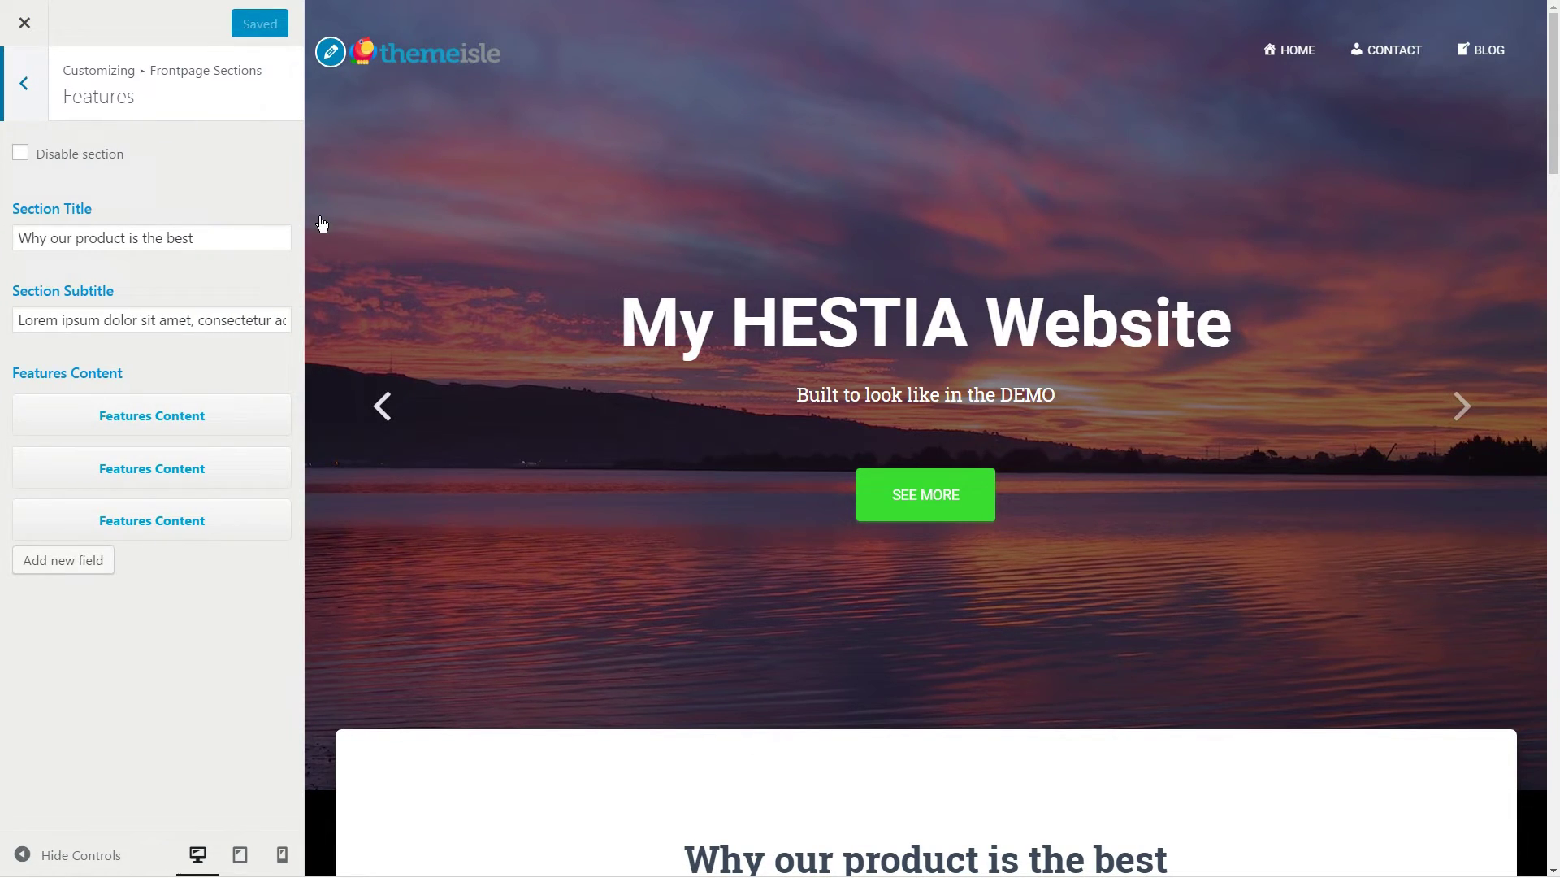
left_click(213, 237)
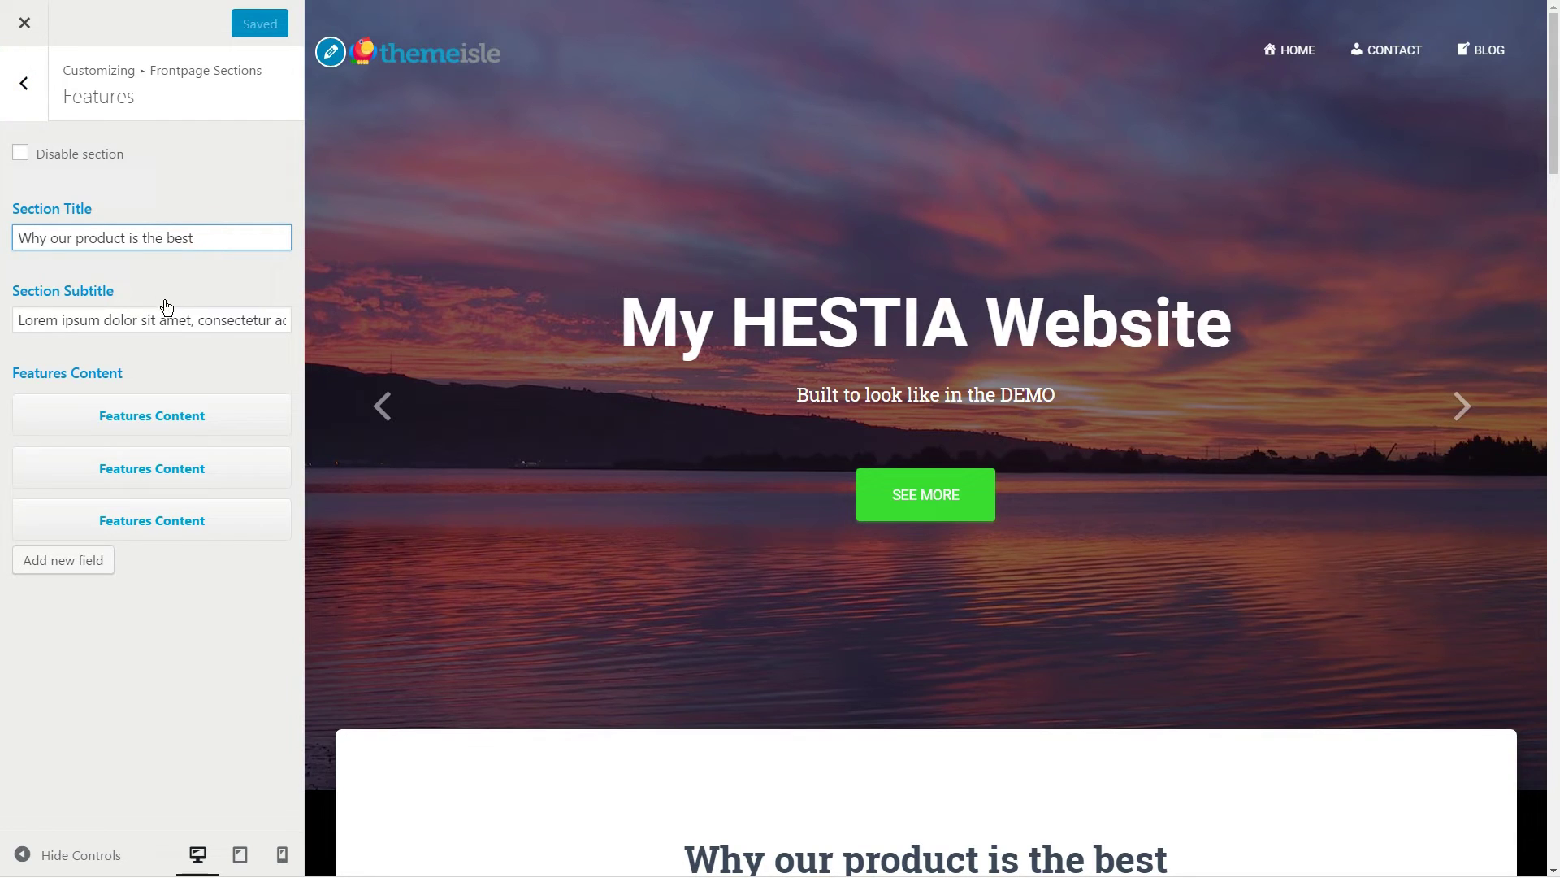
left_click(25, 320)
double_click(26, 320)
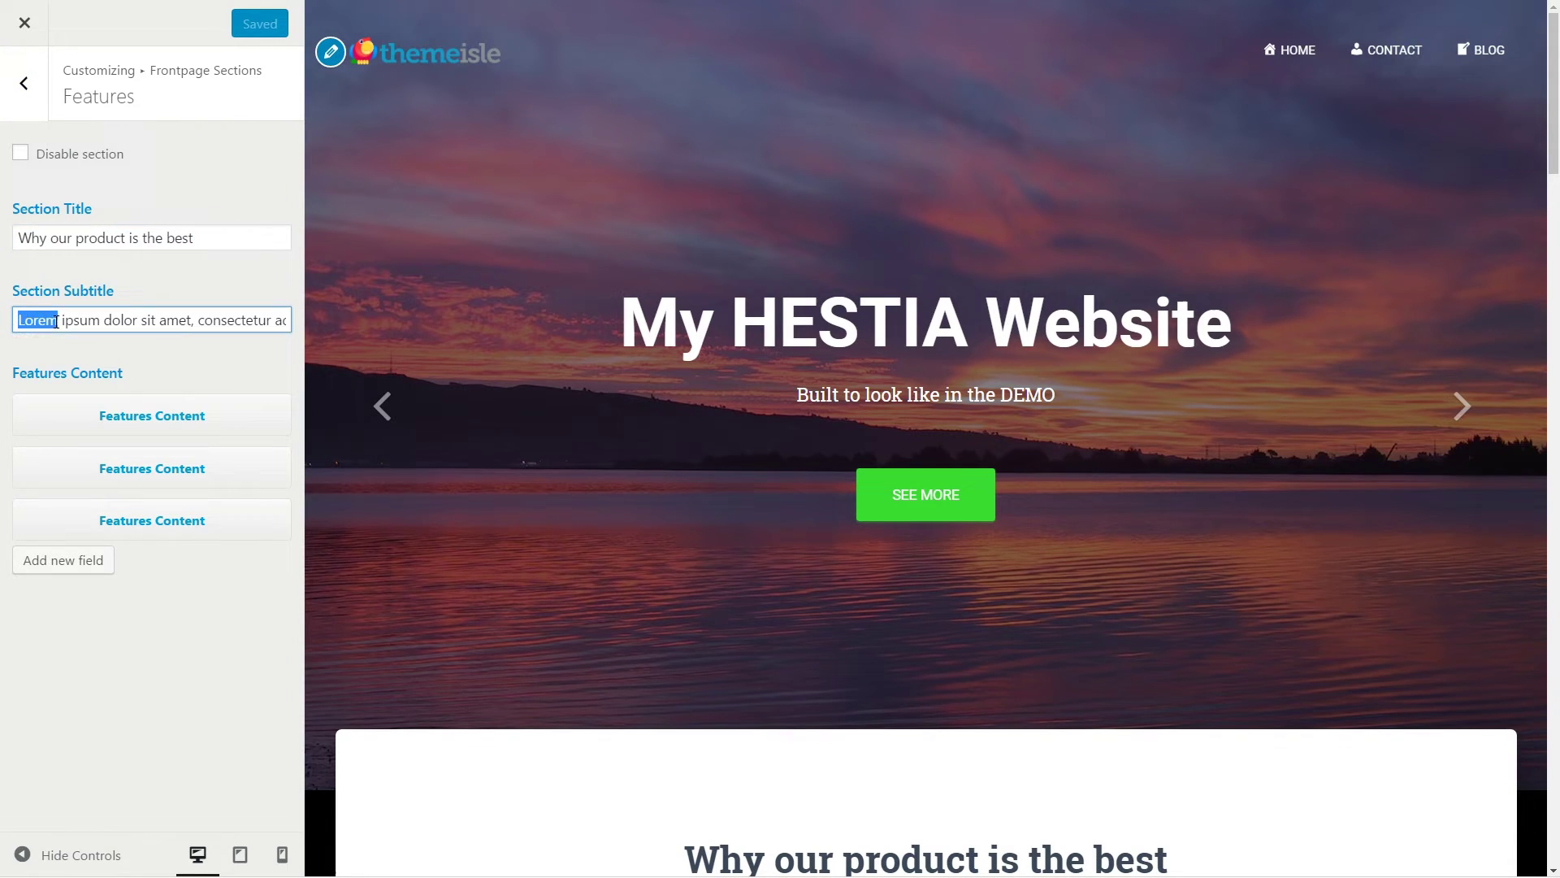
left_click(19, 321)
scroll(748, 504, "down", 7)
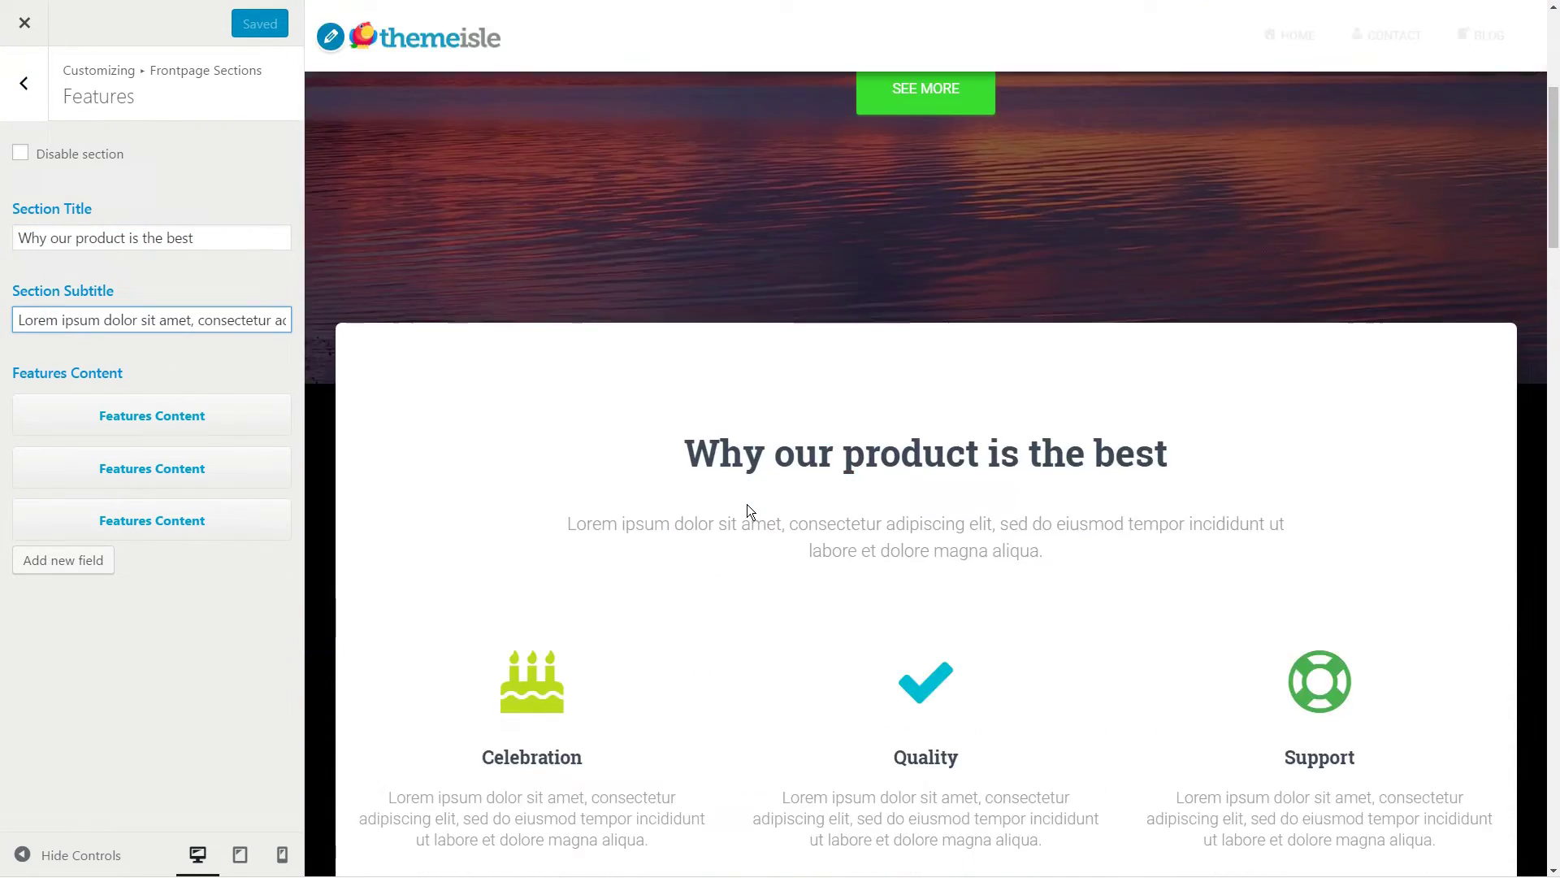
left_click(191, 321)
key("shift+End")
key("Delete")
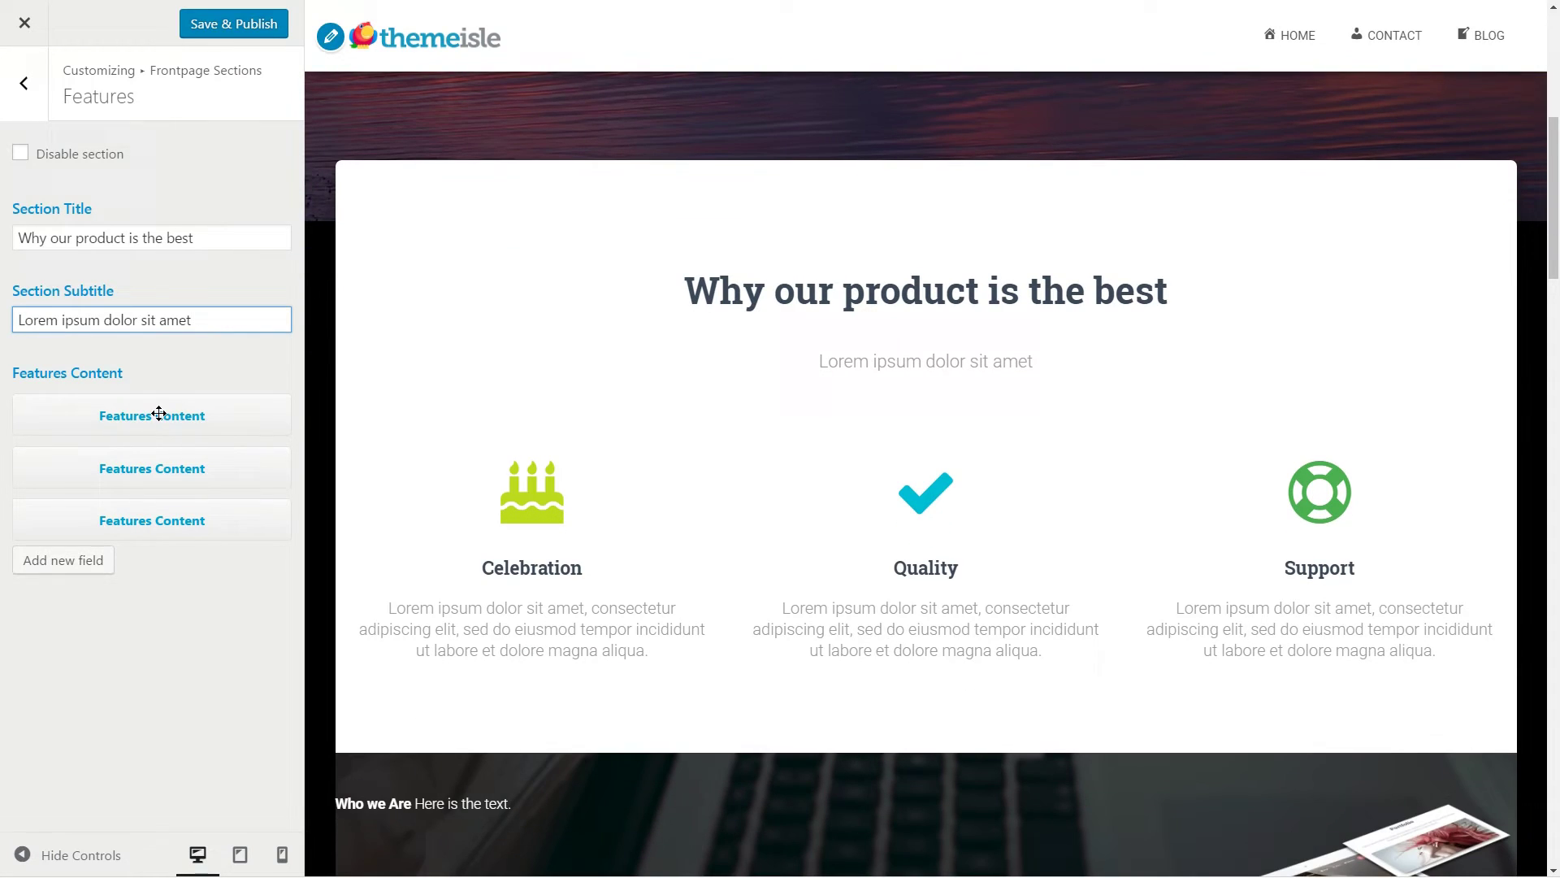
- Give the Celebration feature a magenta fa-ambulance icon
left_click(159, 414)
scroll(159, 413, "down", 3)
left_click(94, 408)
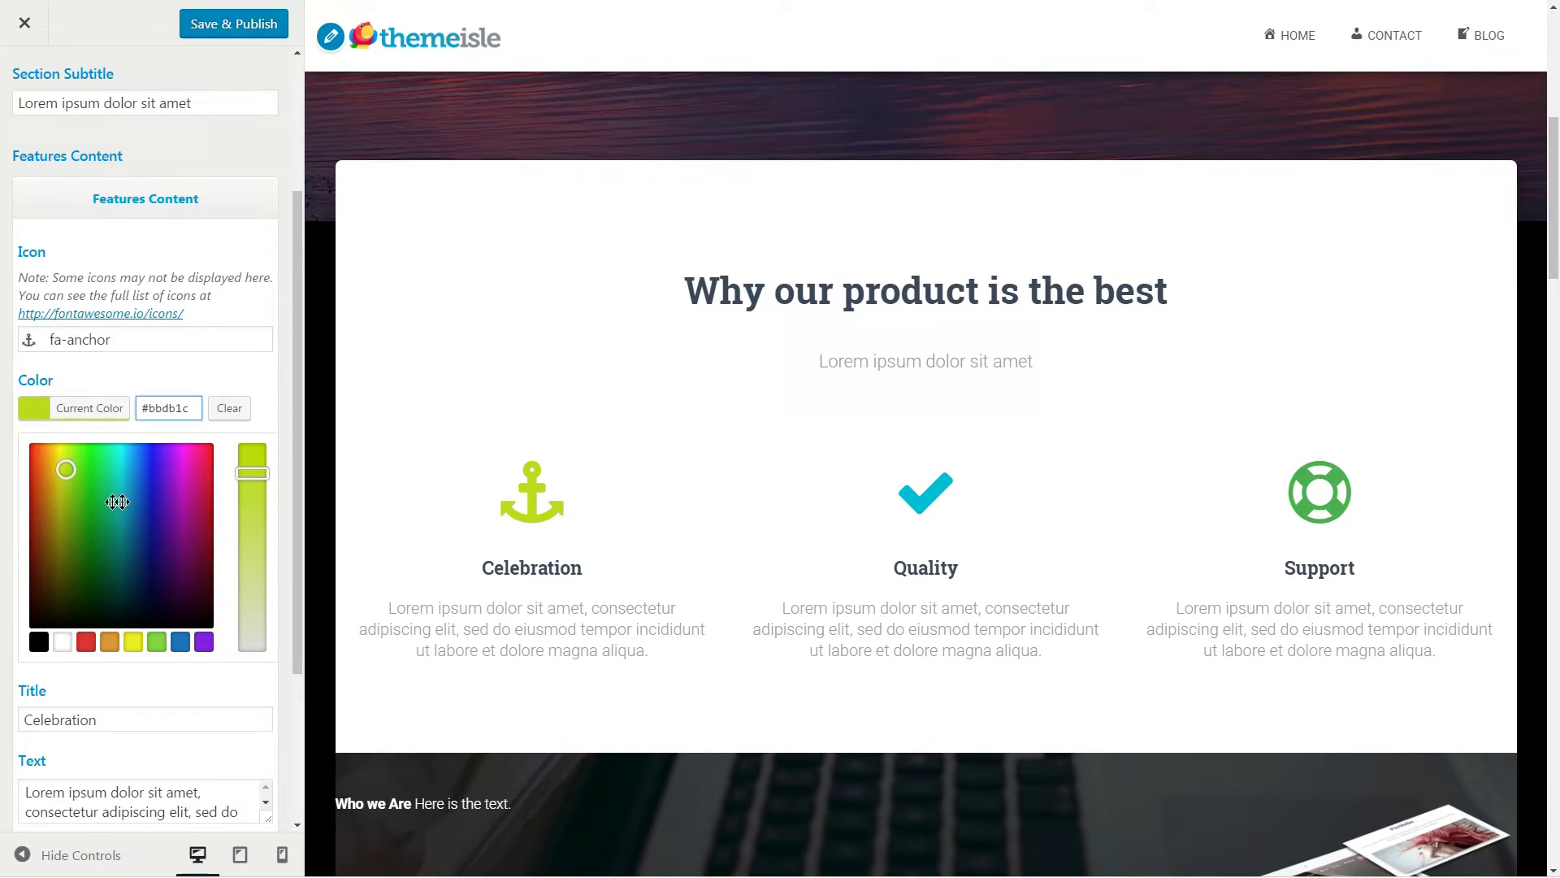
left_click_drag(117, 502, 193, 502)
left_click(240, 382)
left_click(115, 339)
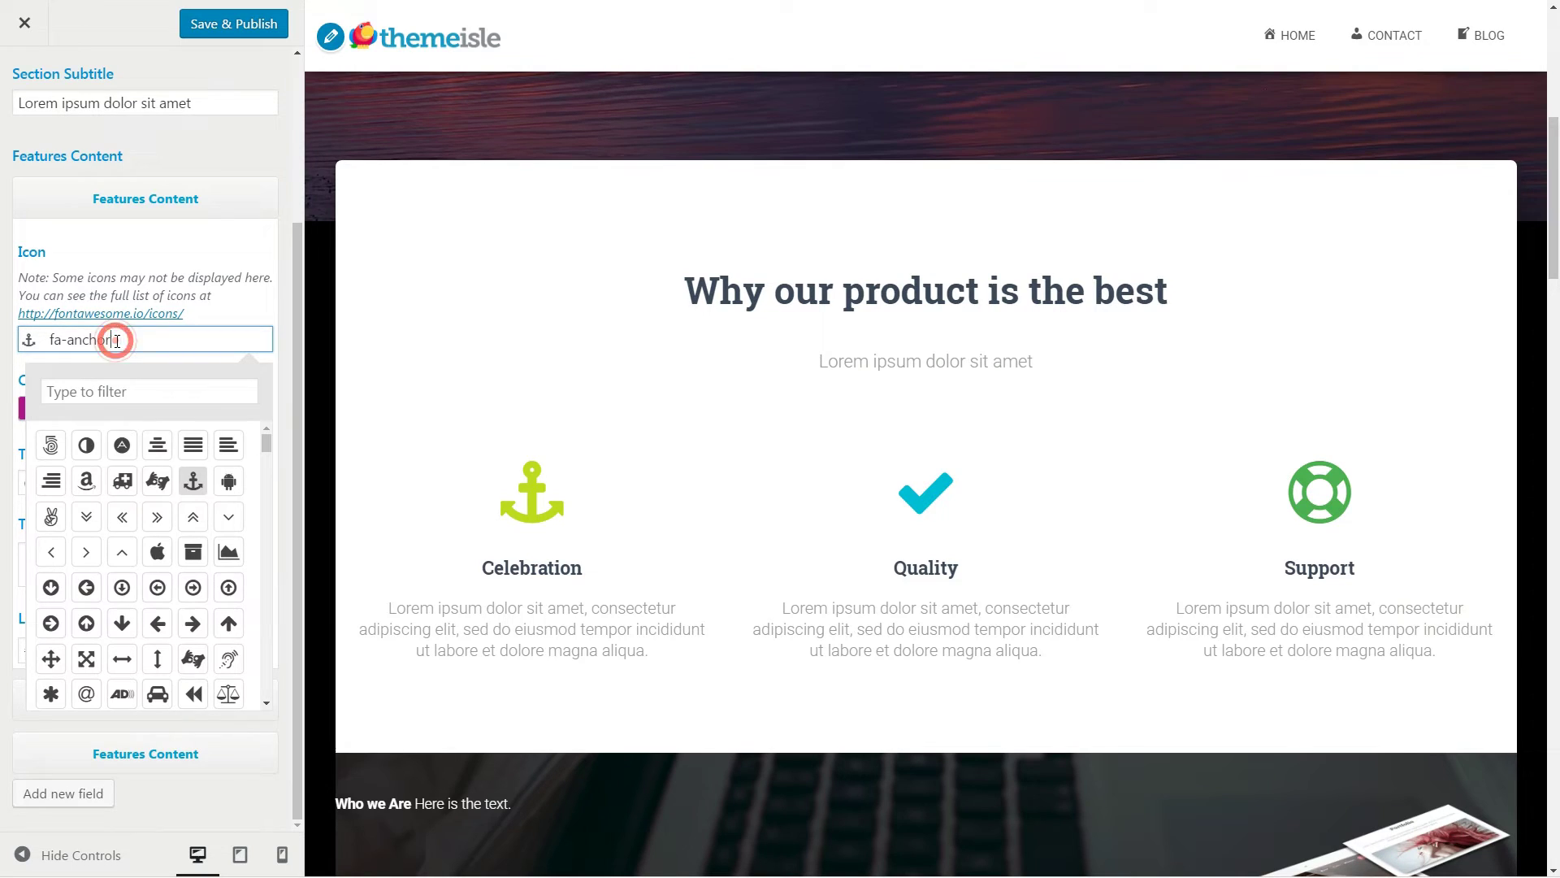
left_click(122, 481)
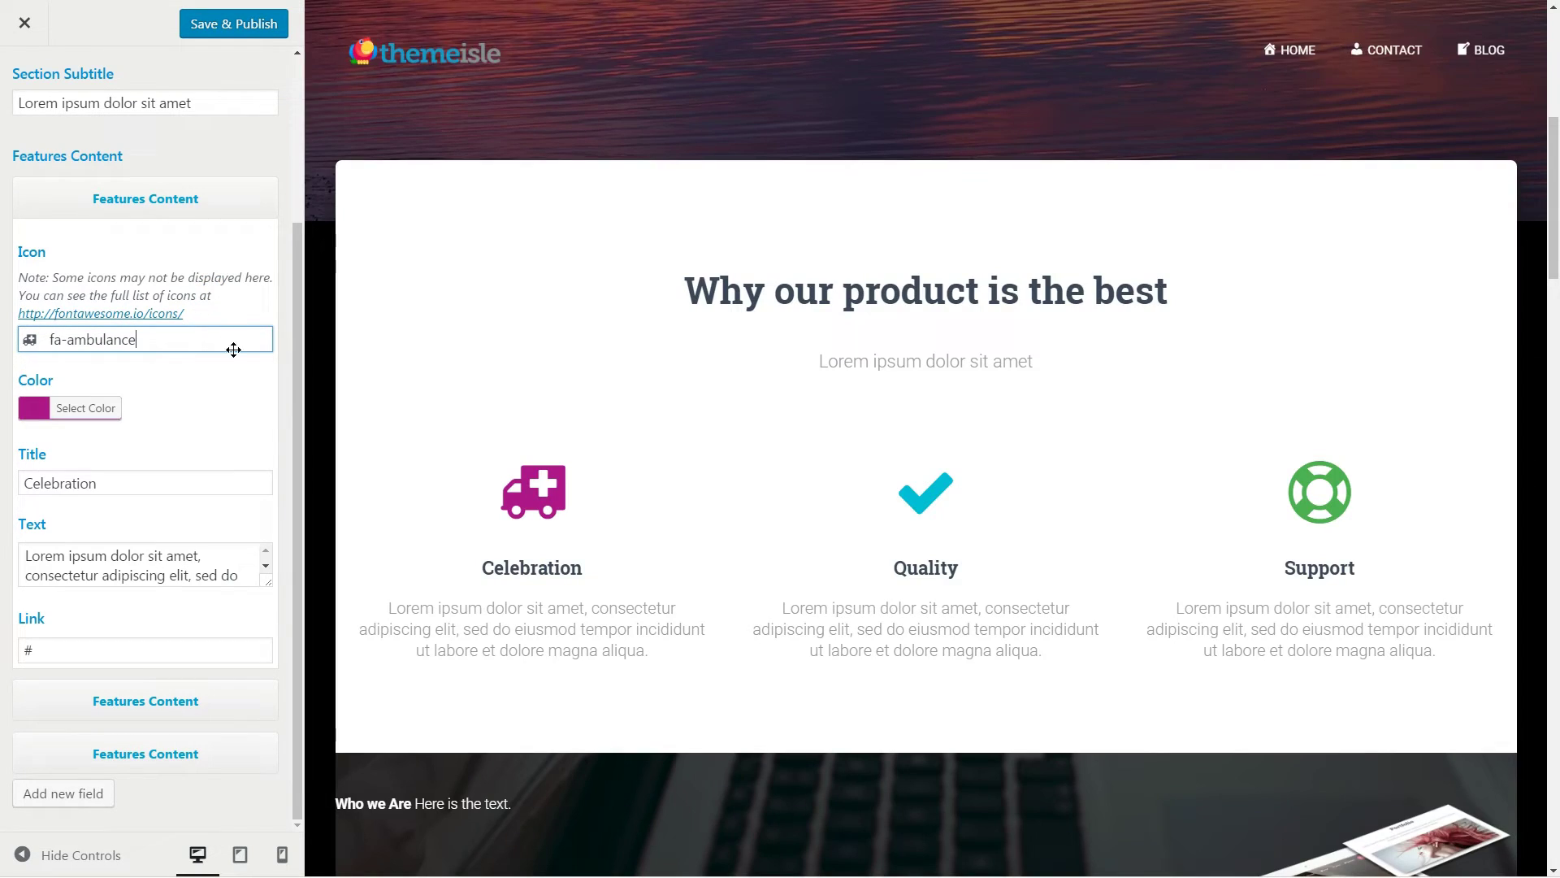
- Review the Celebration title, description and link, collapse it, and Save & Publish
left_click(119, 487)
left_click(227, 558)
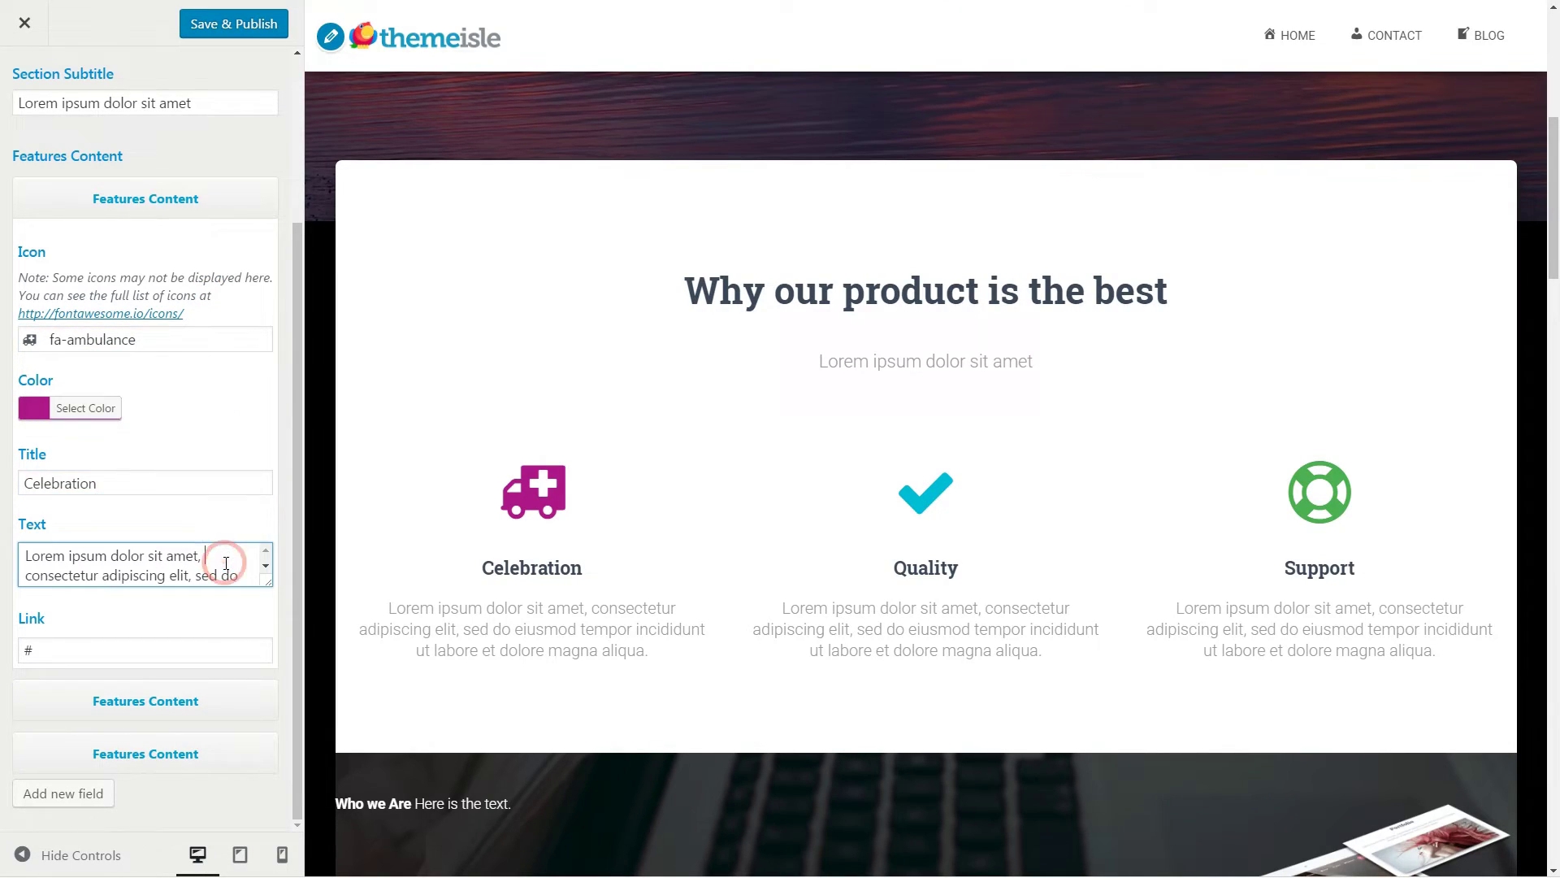
scroll(235, 570, "down", 1)
left_click(127, 655)
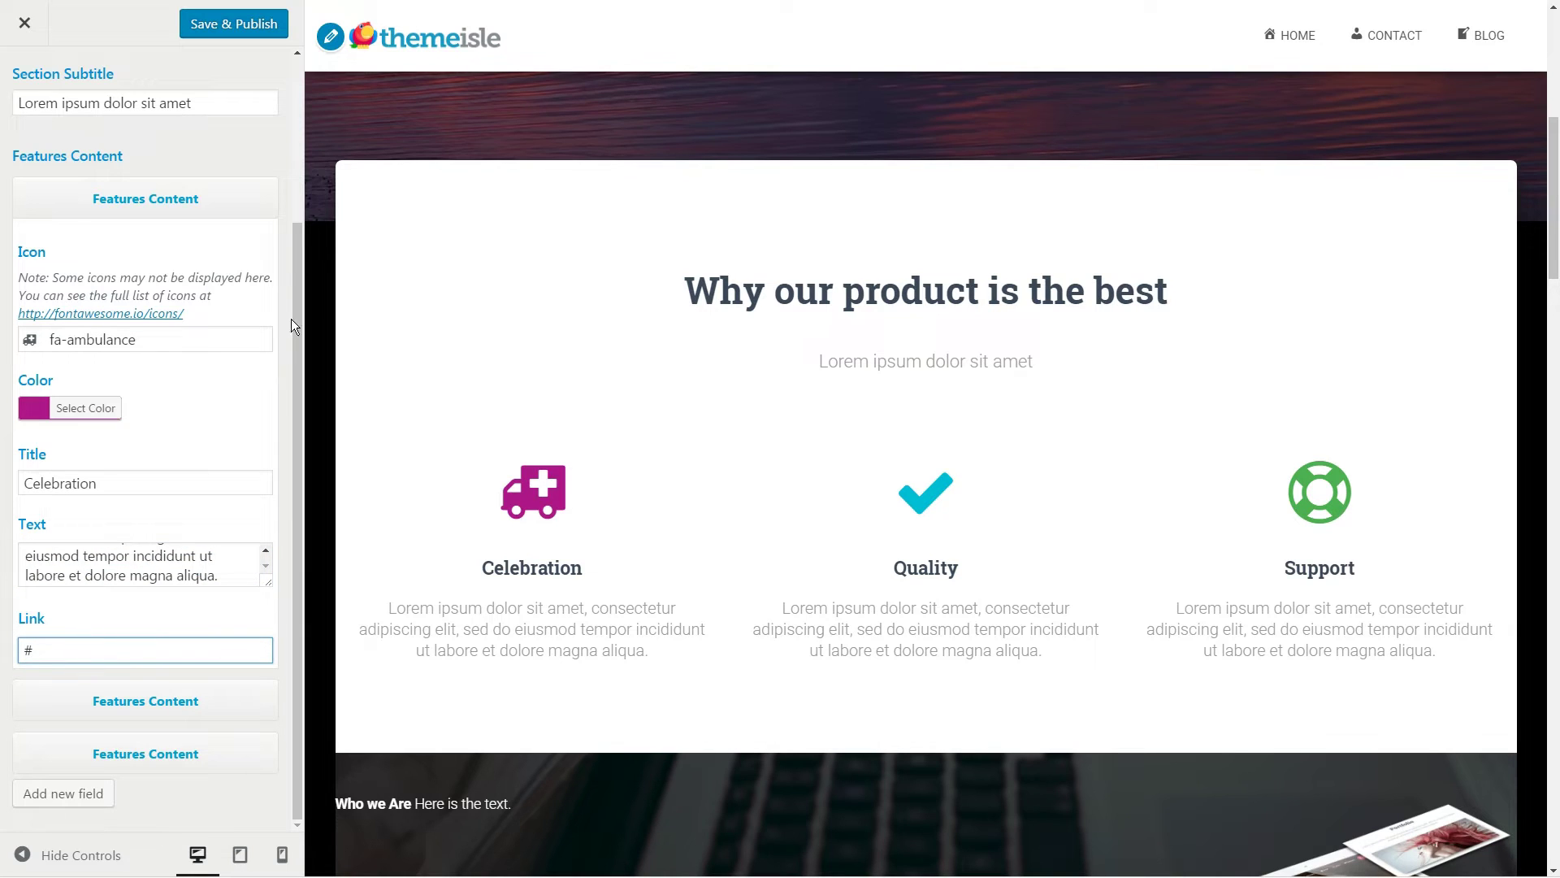
left_click(167, 209)
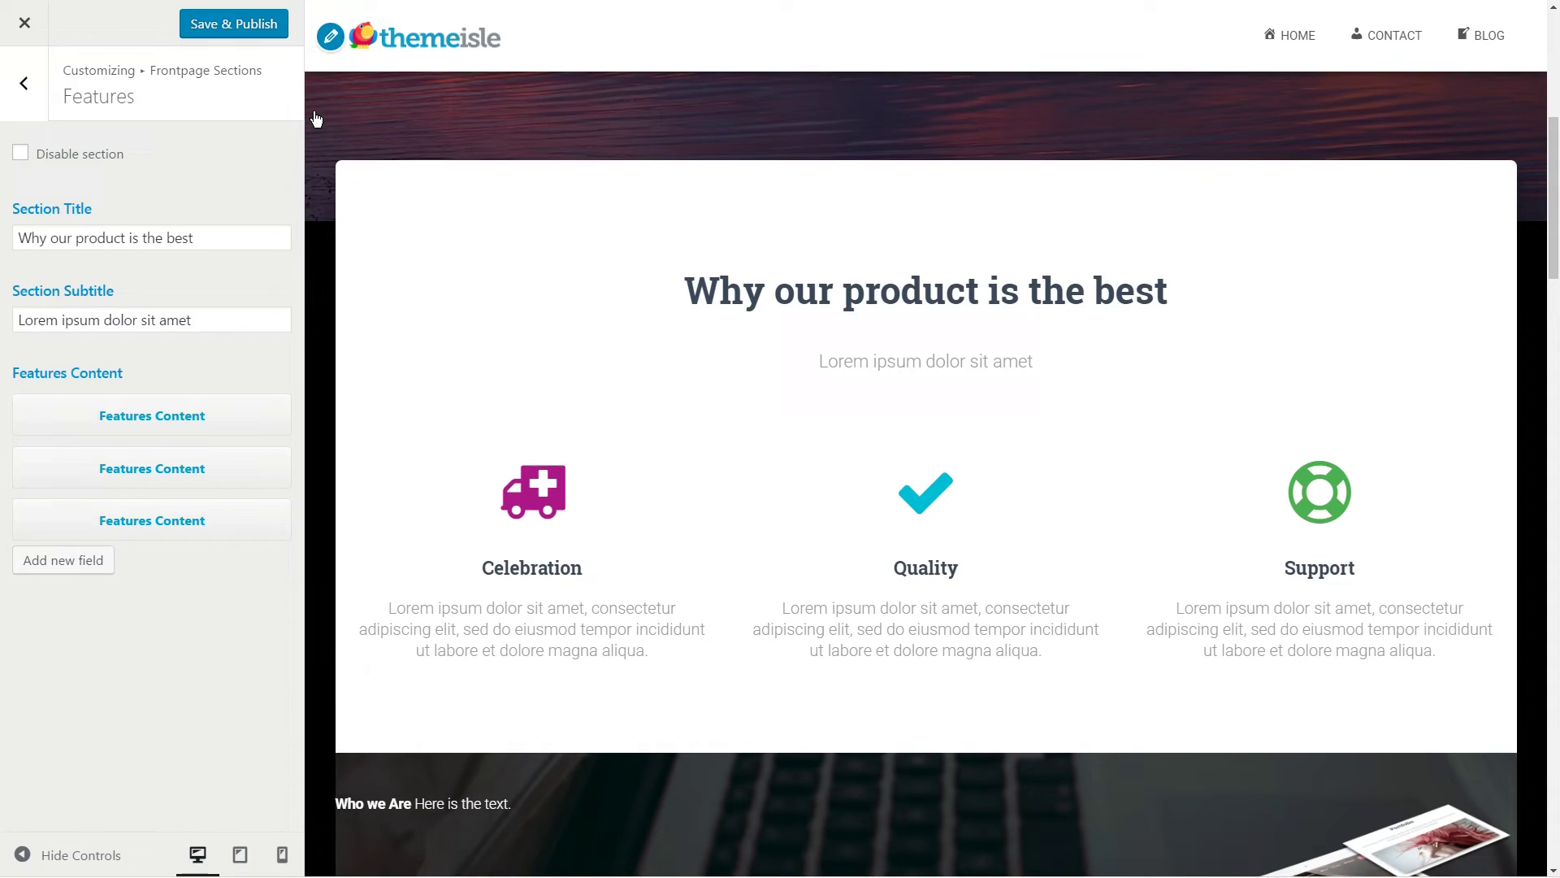
left_click(248, 31)
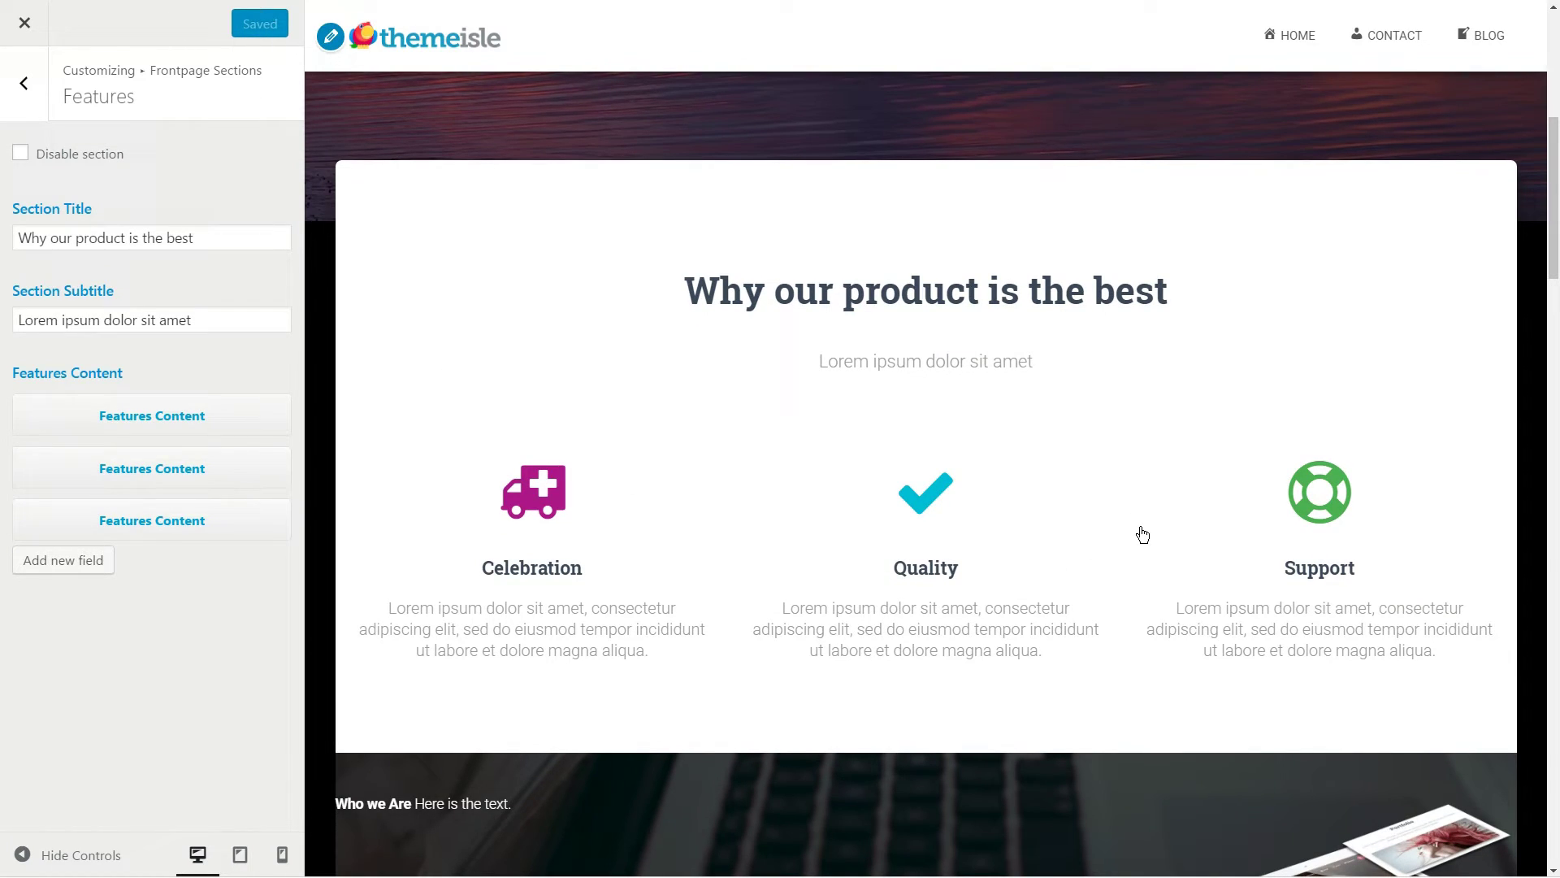
- Change the About section background to the black-and-white microphone and singer photo
key("Escape")
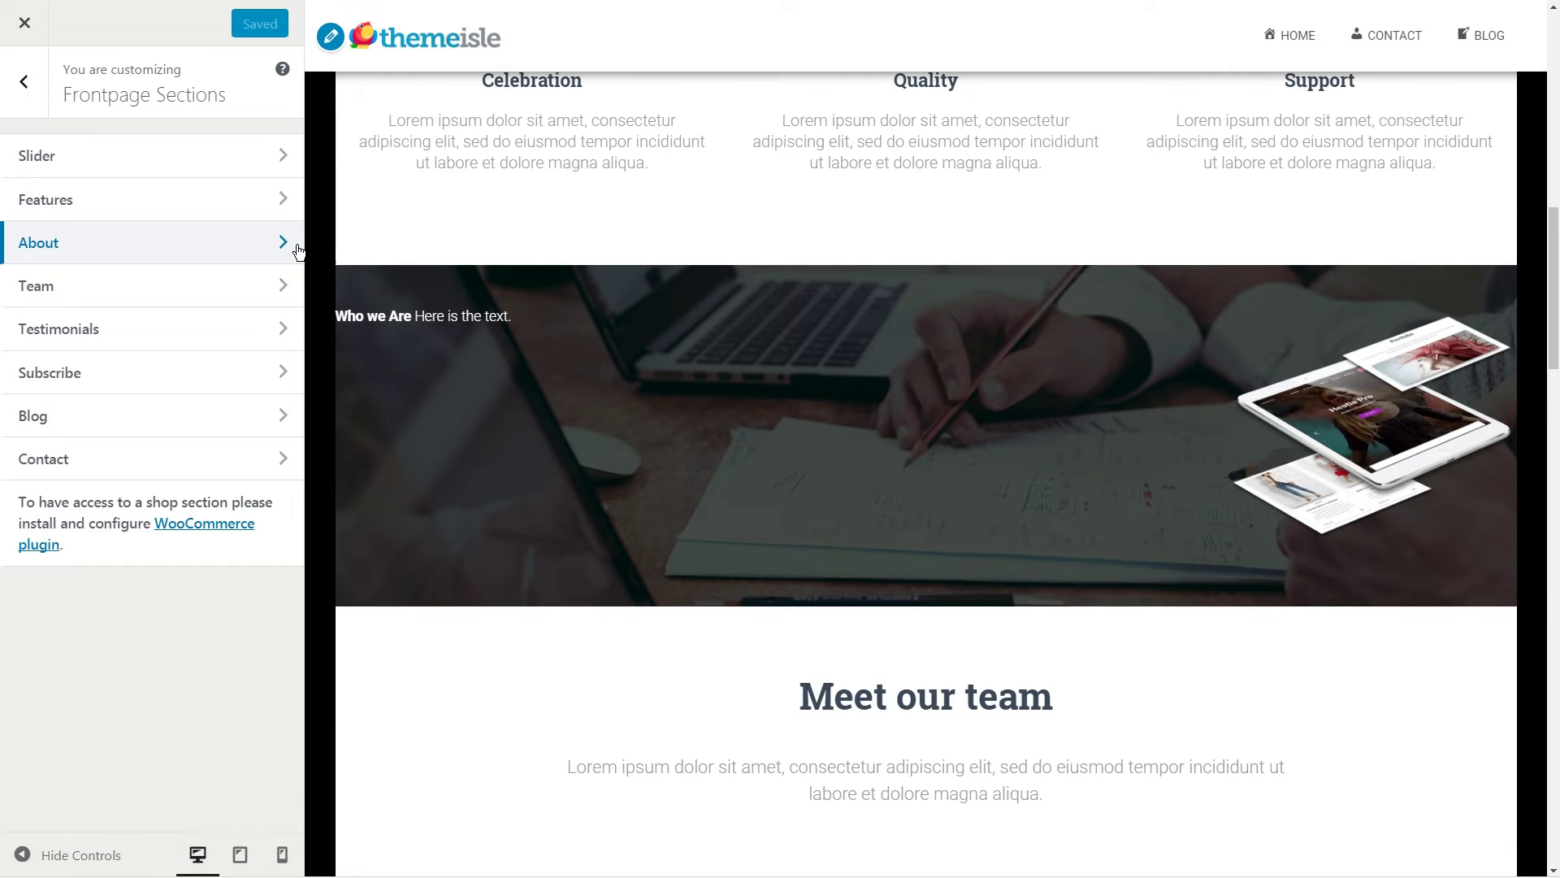
left_click(286, 243)
scroll(216, 811, "down", 3)
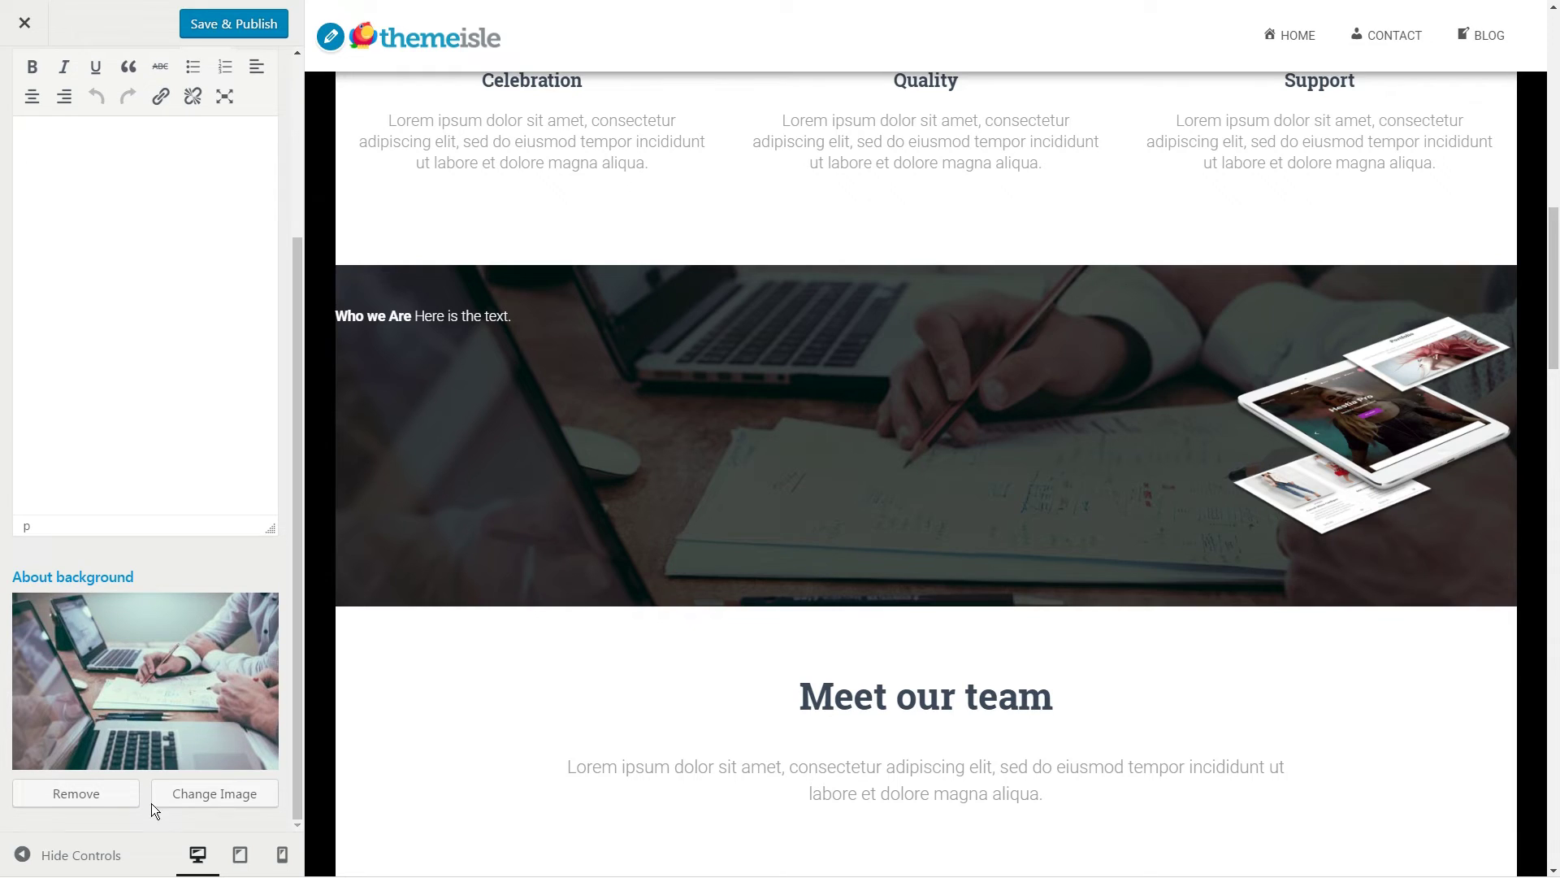
left_click(192, 797)
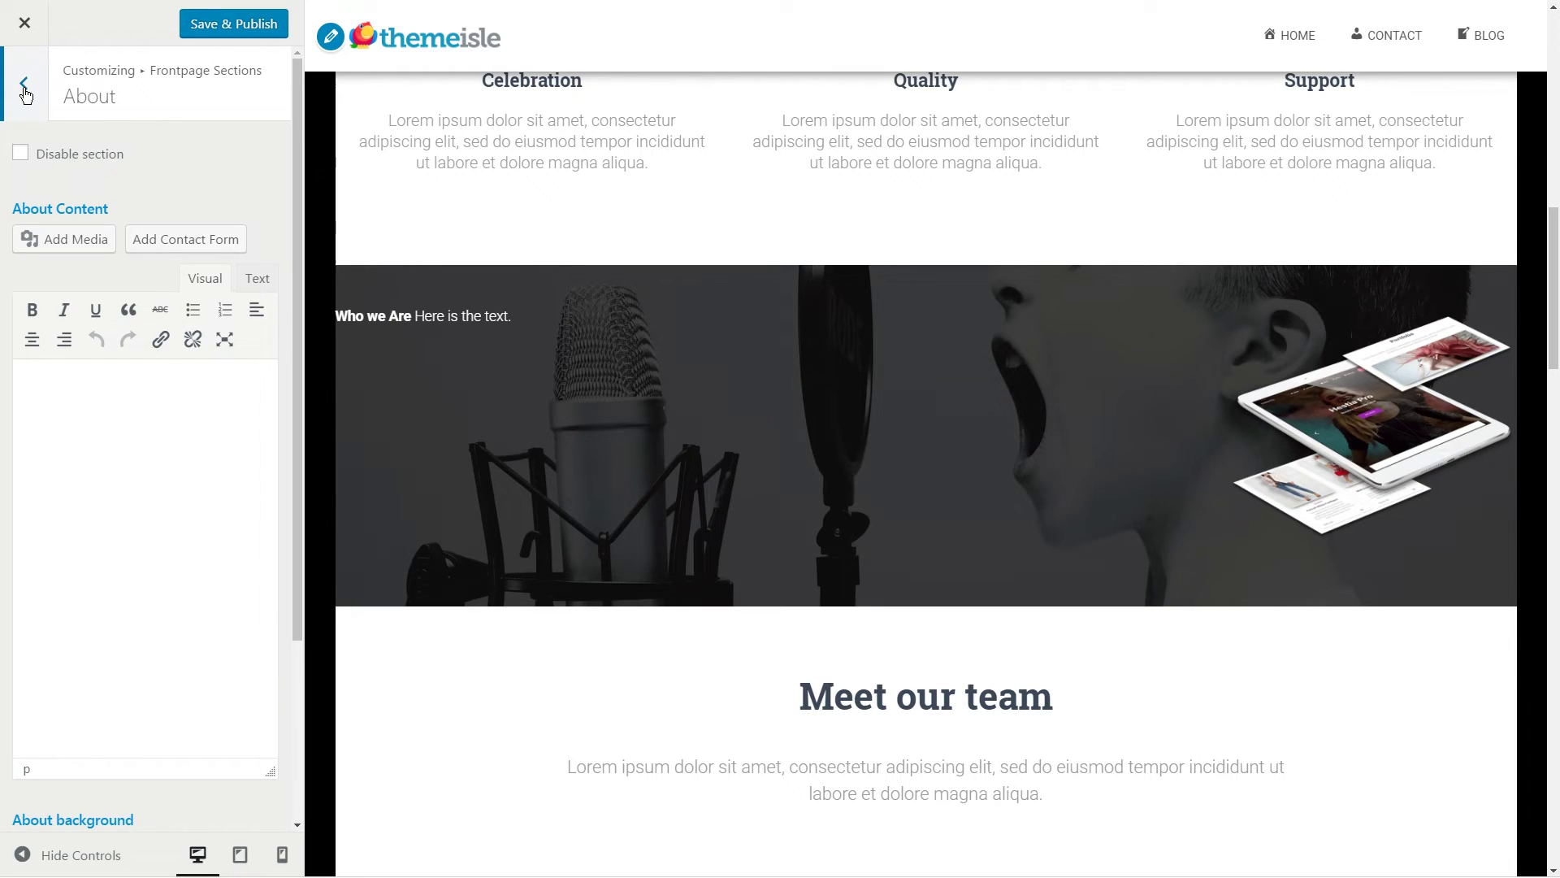
left_click(24, 85)
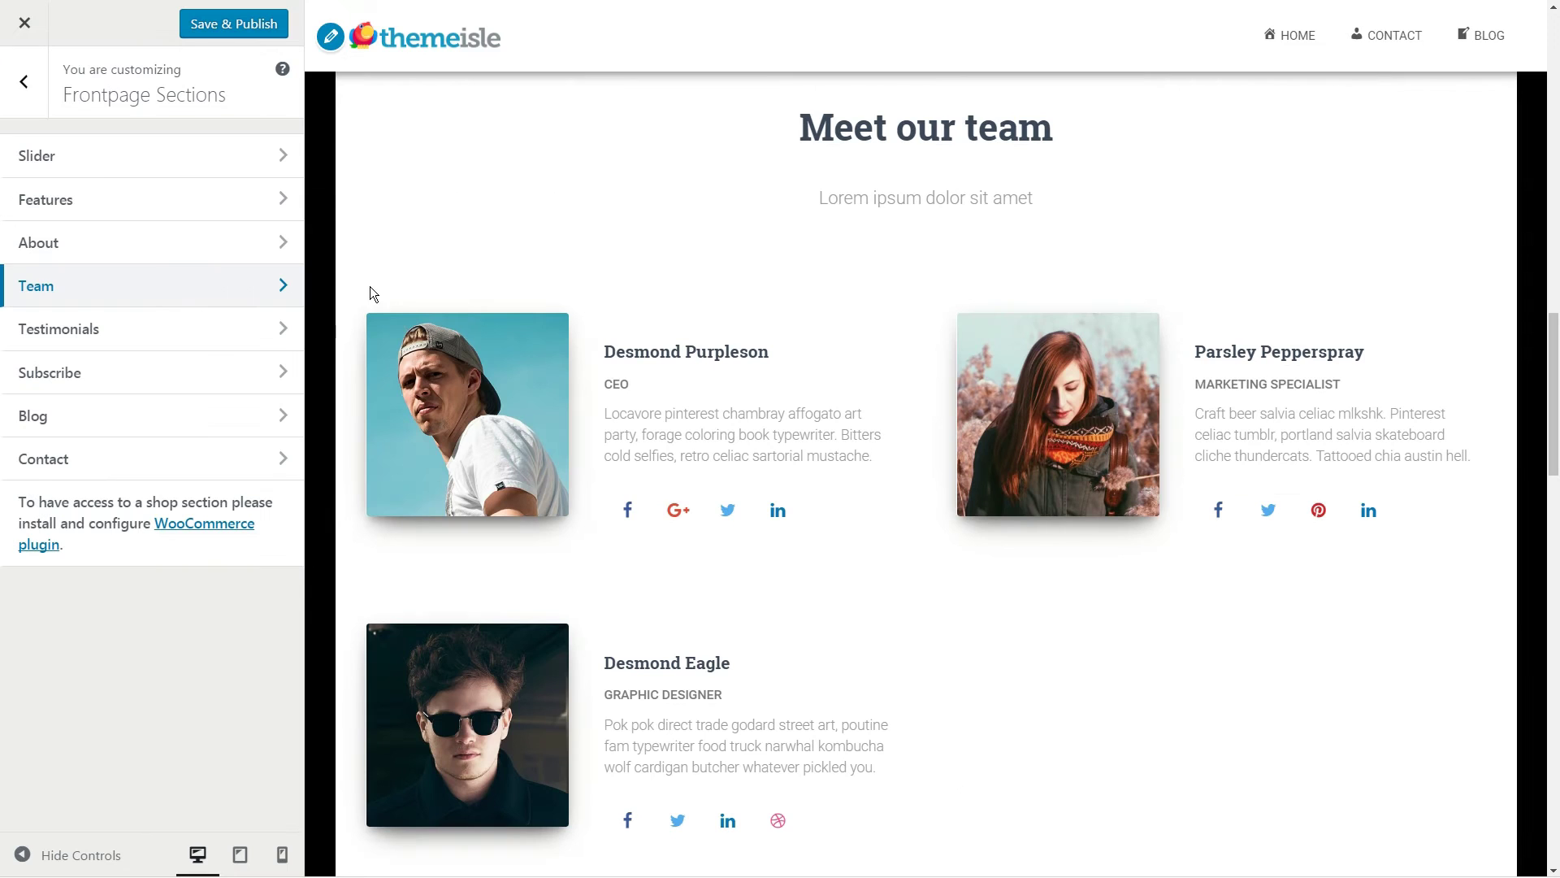
- Review the Team title, subtitle and first member's Google+ and Twitter profile addresses
left_click(282, 289)
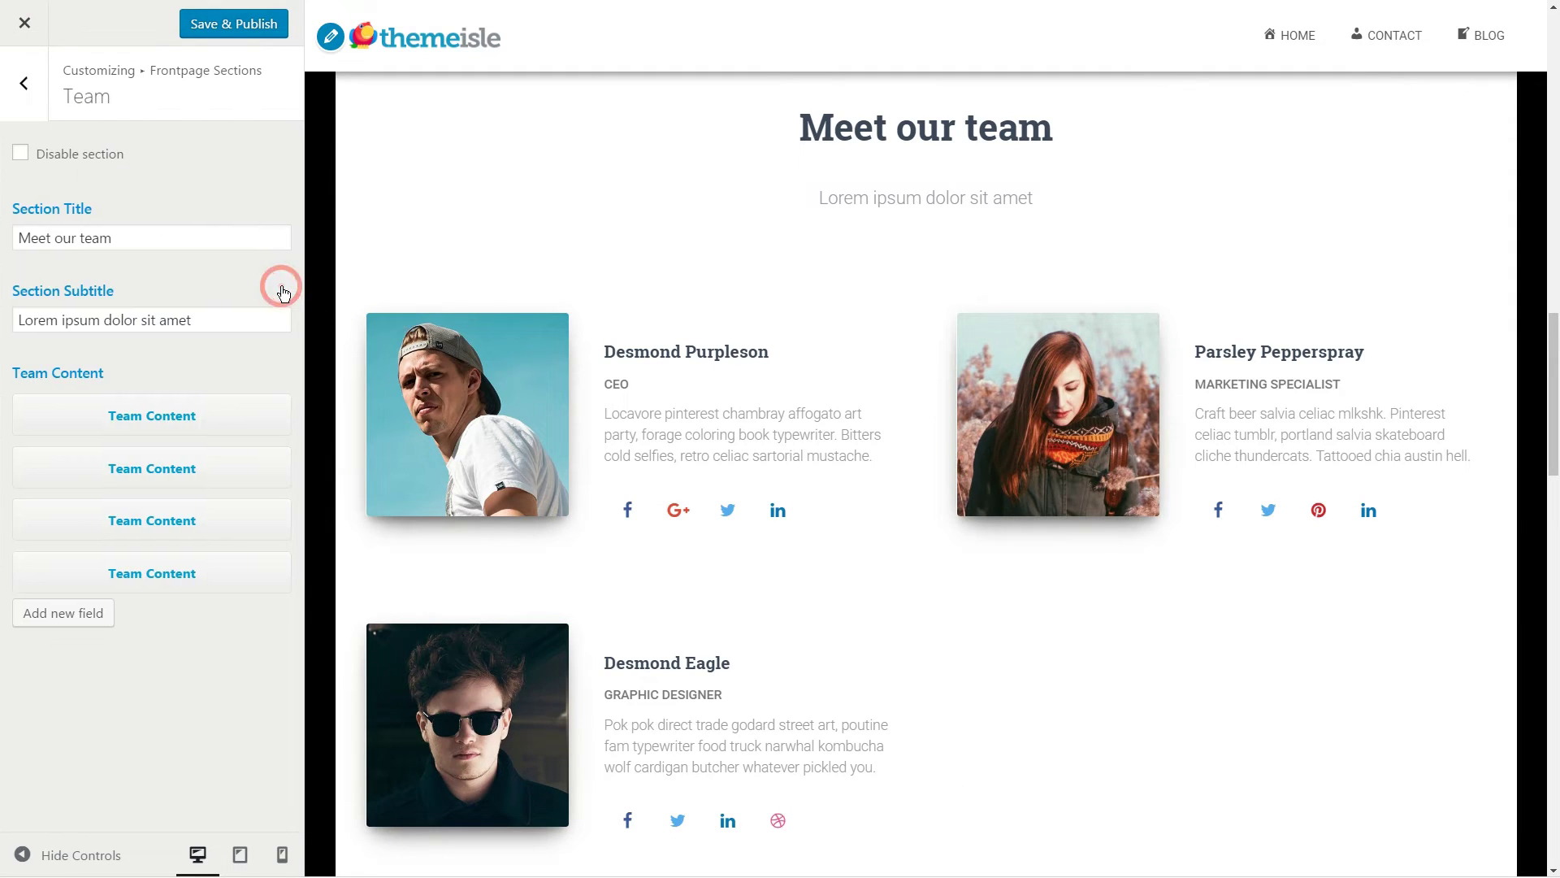
triple_click(160, 239)
left_click(140, 239)
triple_click(209, 323)
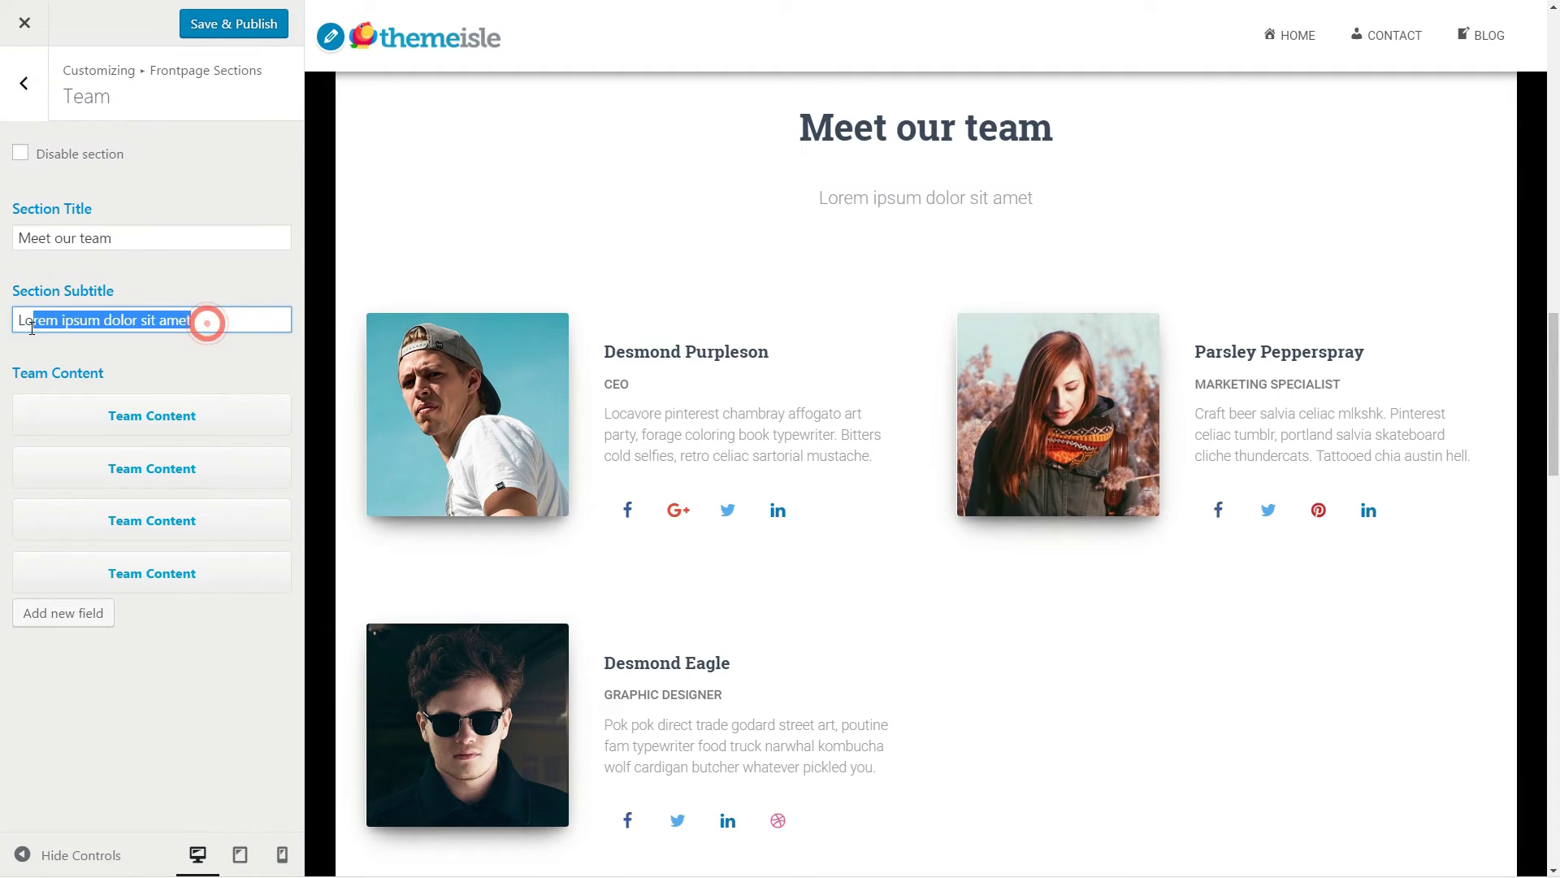
left_click(204, 322)
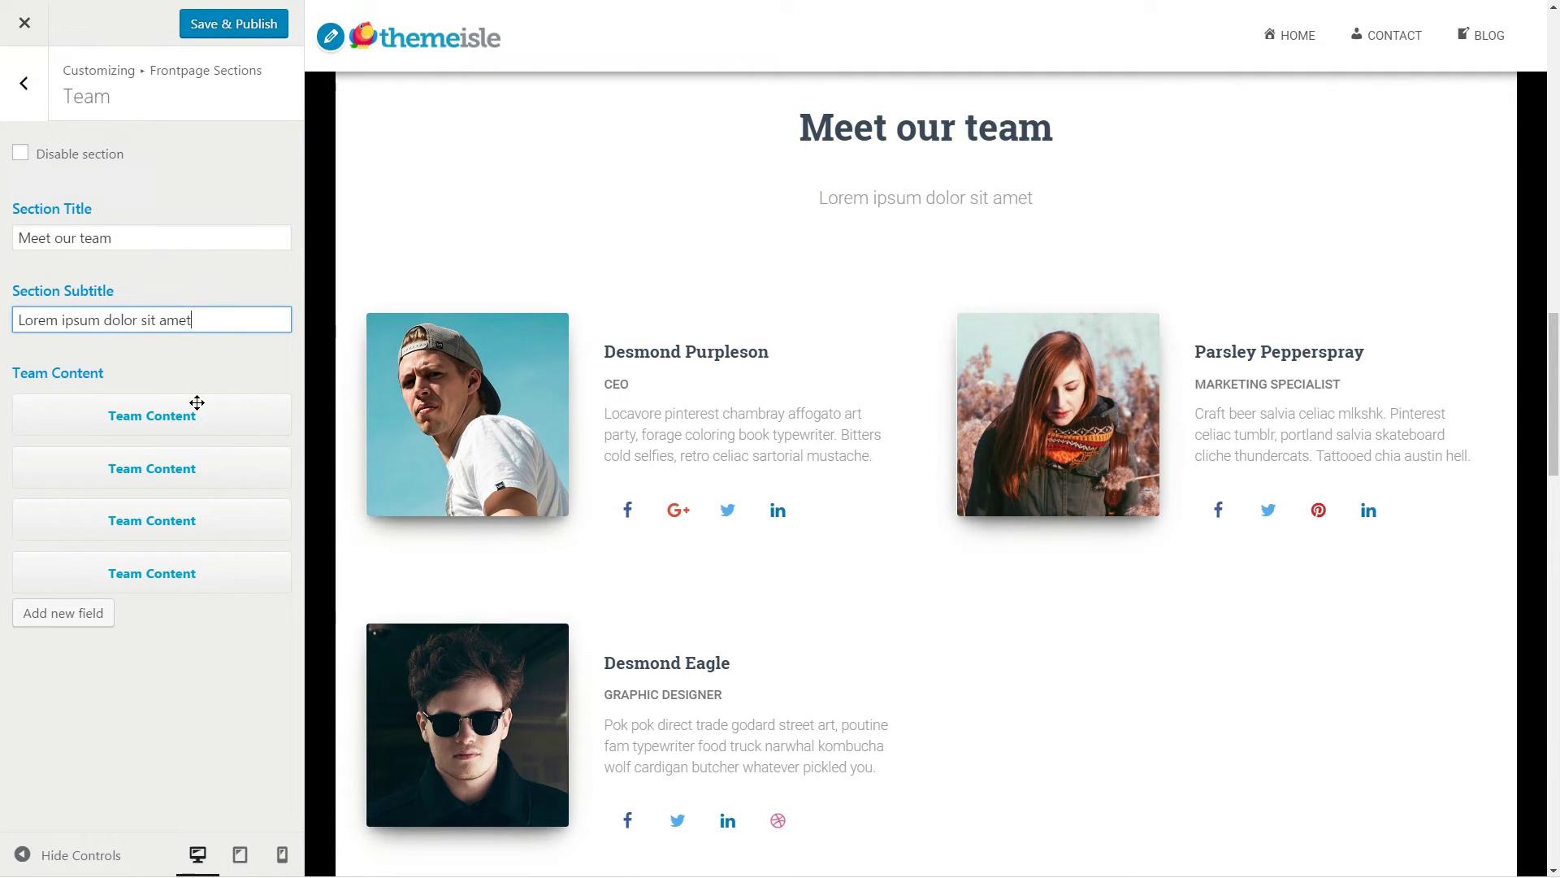
left_click(170, 416)
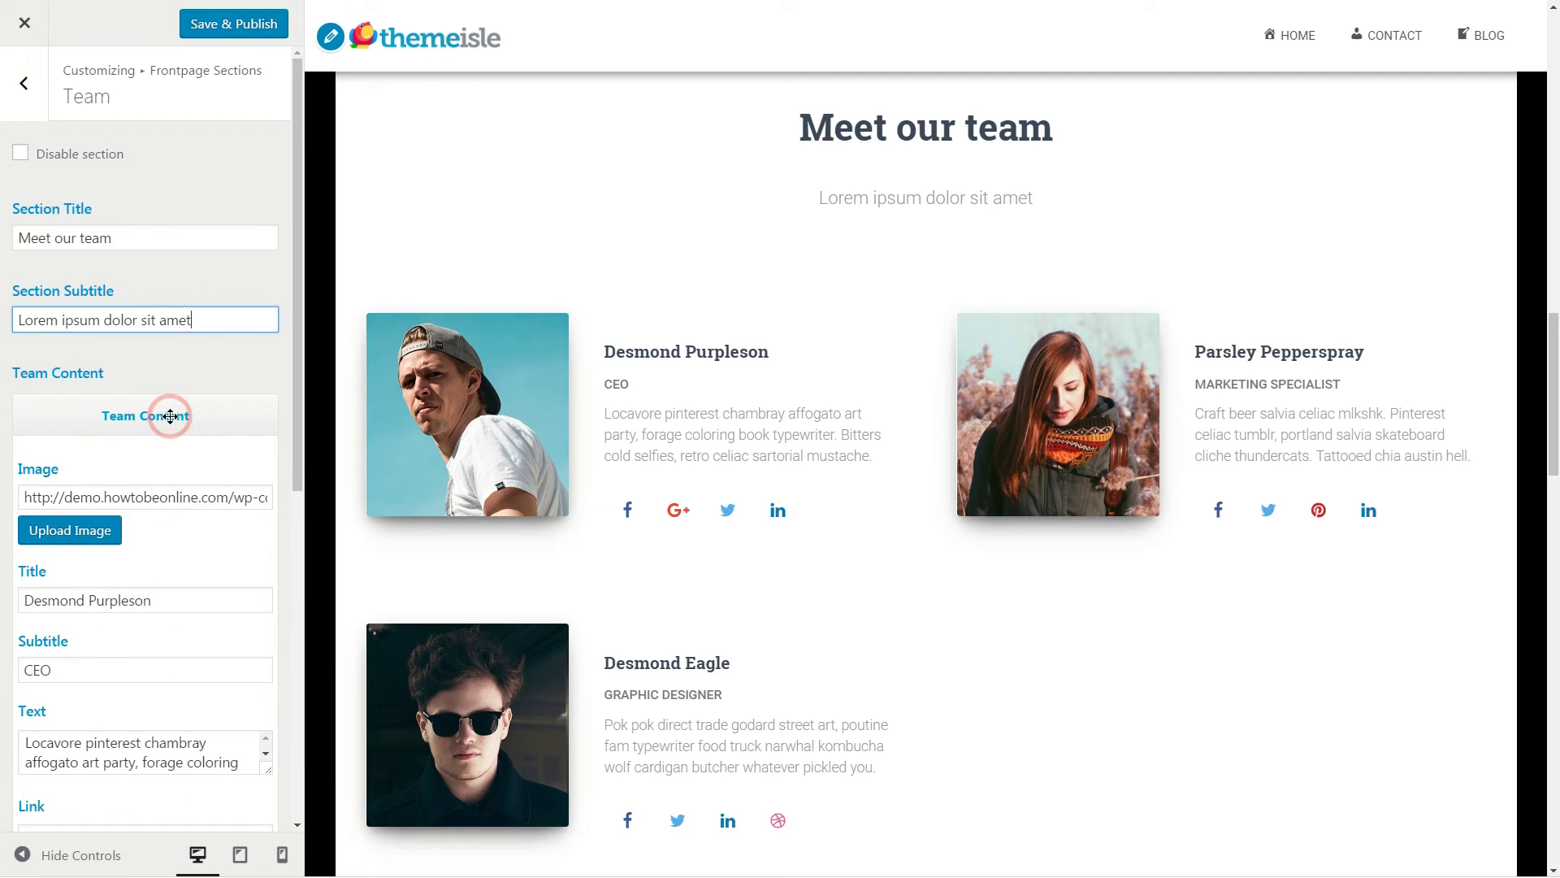
scroll(163, 374, "down", 7)
left_click_drag(163, 374, 18, 373)
left_click_drag(197, 463, 20, 464)
left_click_drag(153, 550, 45, 534)
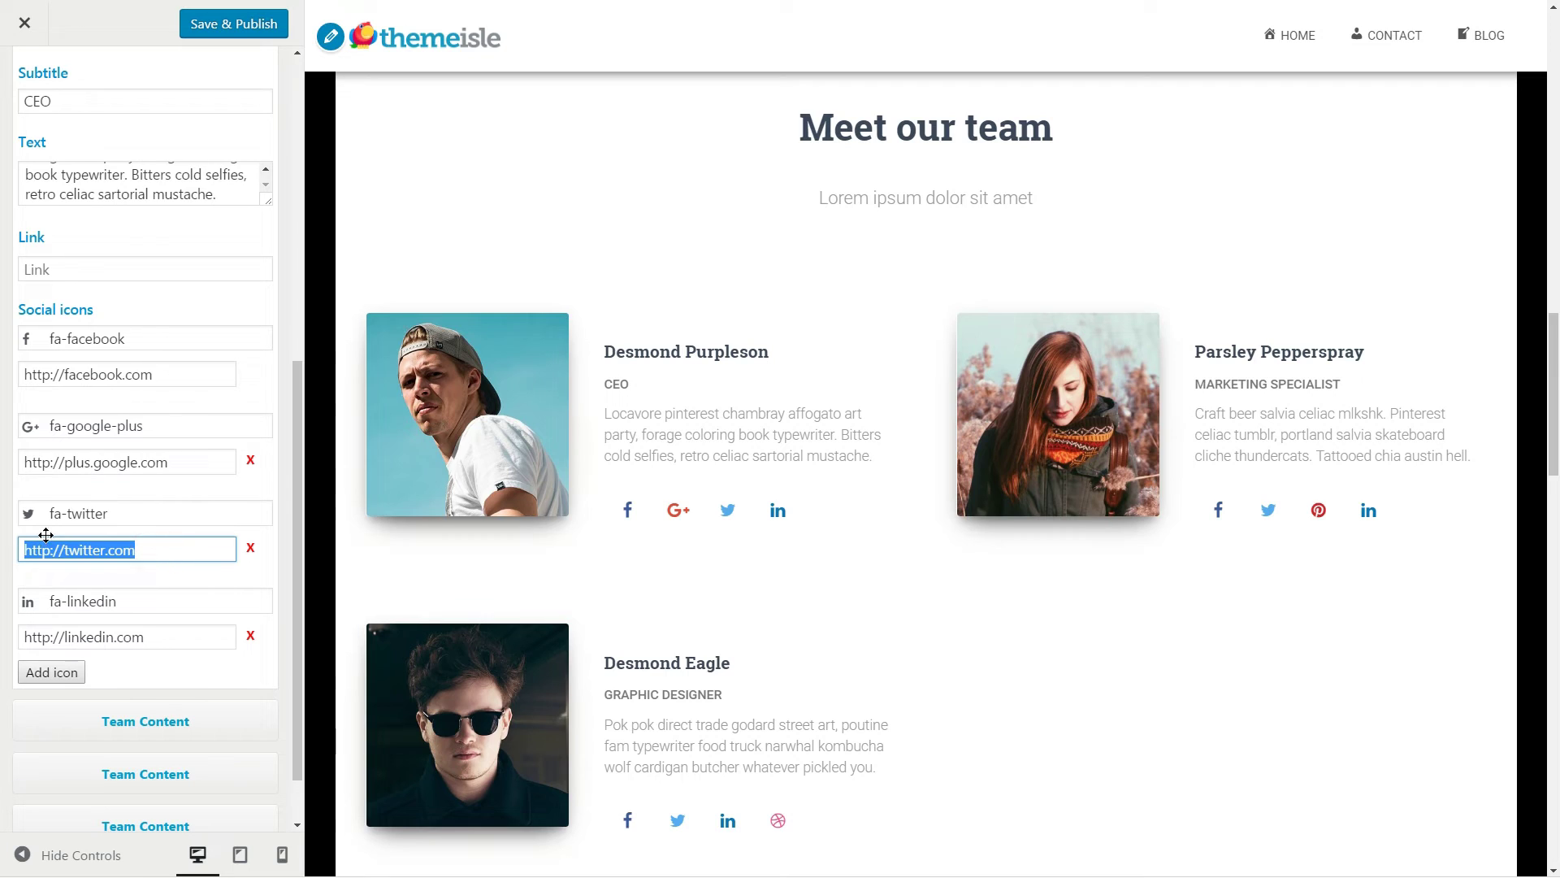
scroll(180, 406, "down", 2)
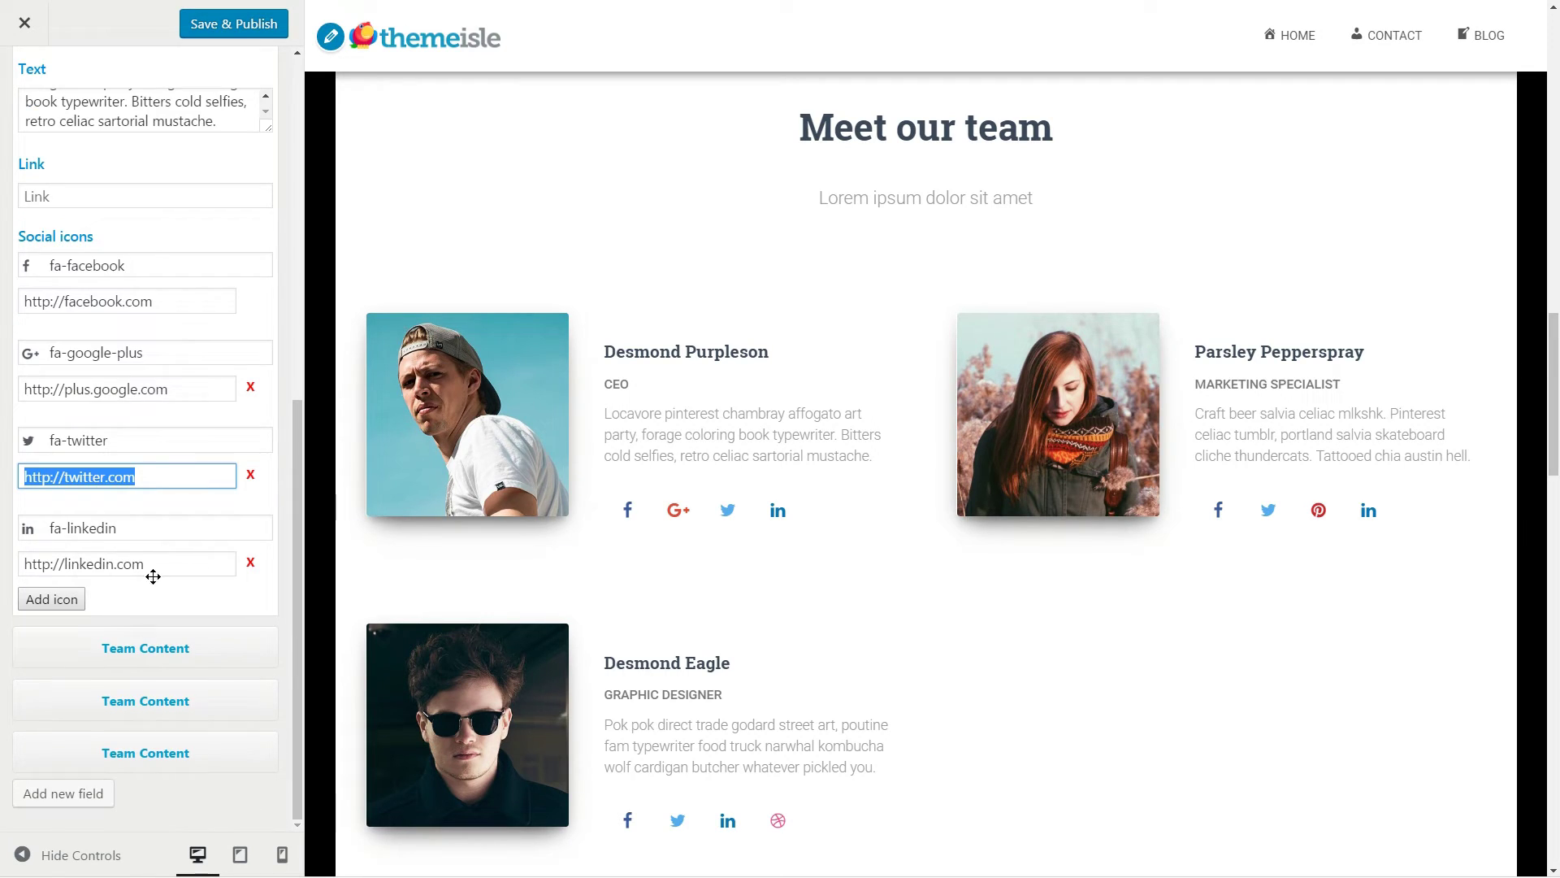
- Add a fifth, blank team member entry and tick Disable section to hide Team
left_click(90, 794)
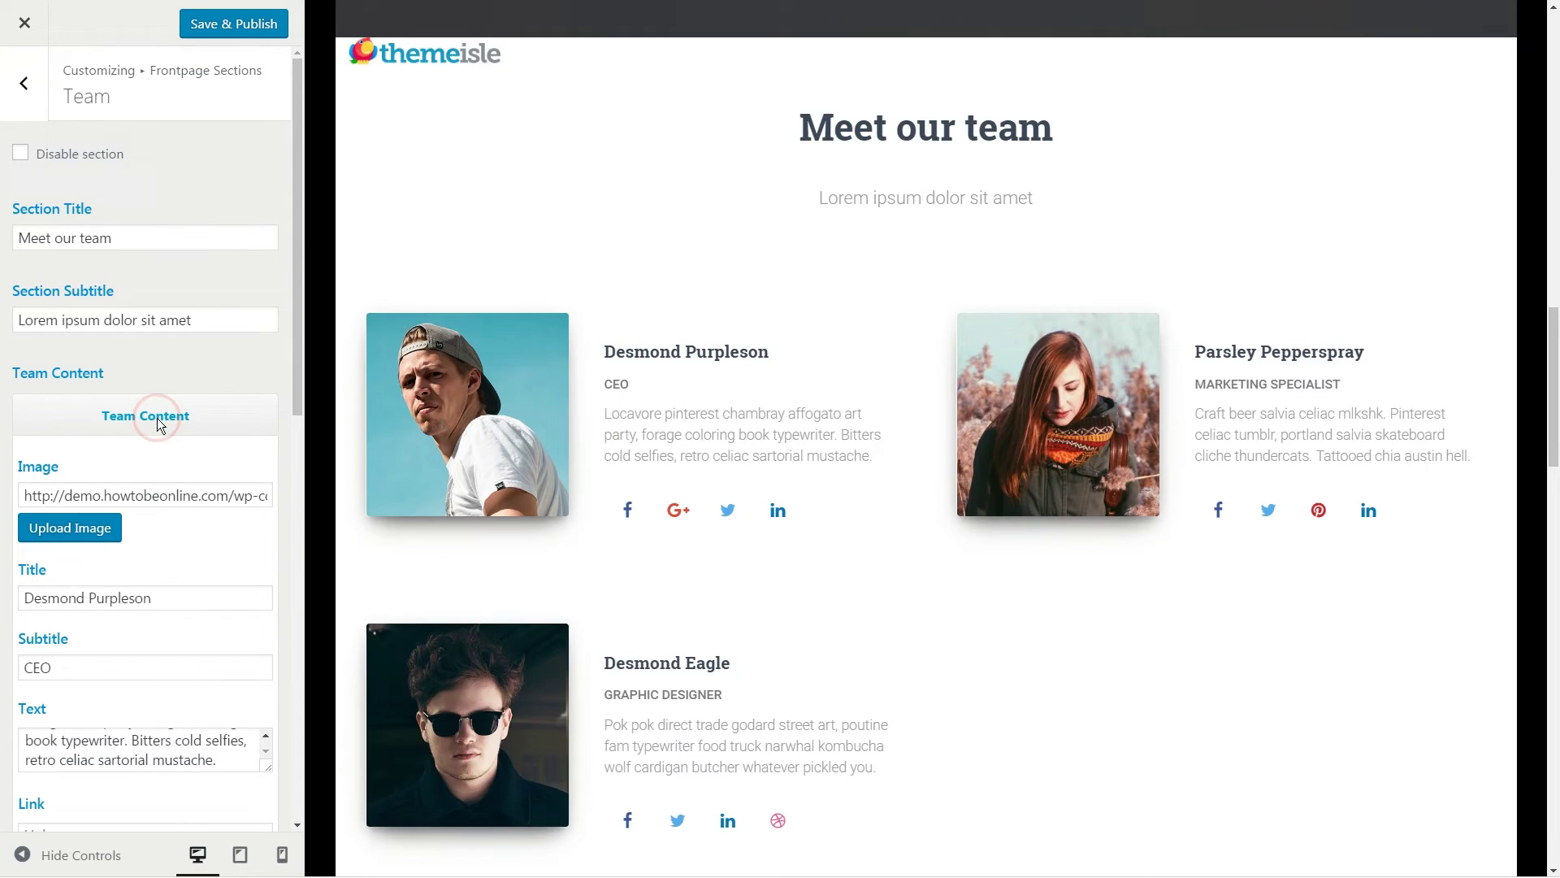
left_click(158, 417)
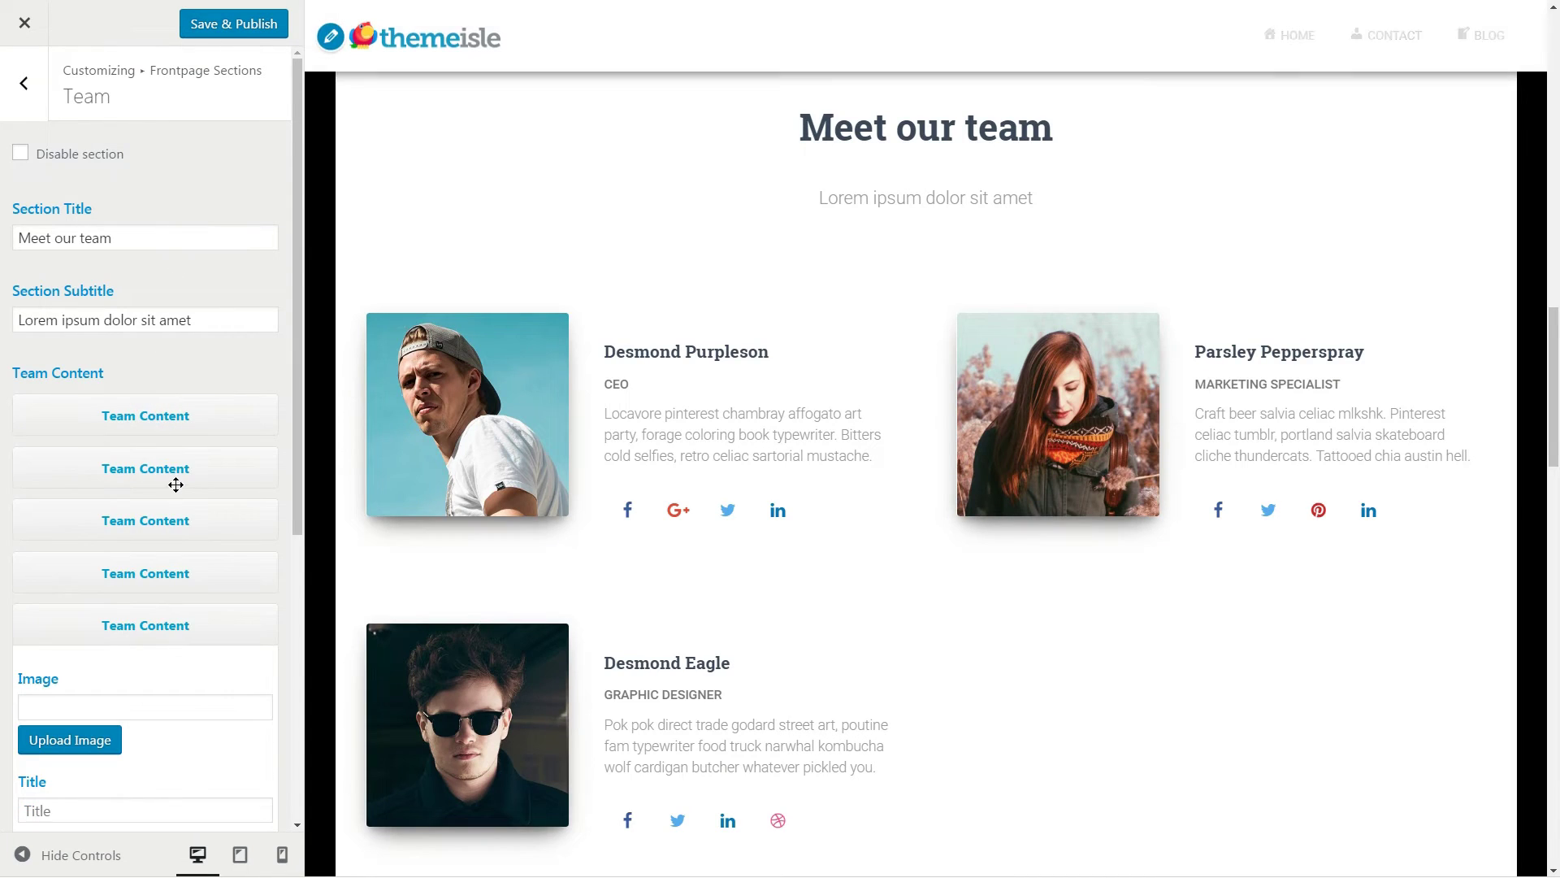
left_click(20, 153)
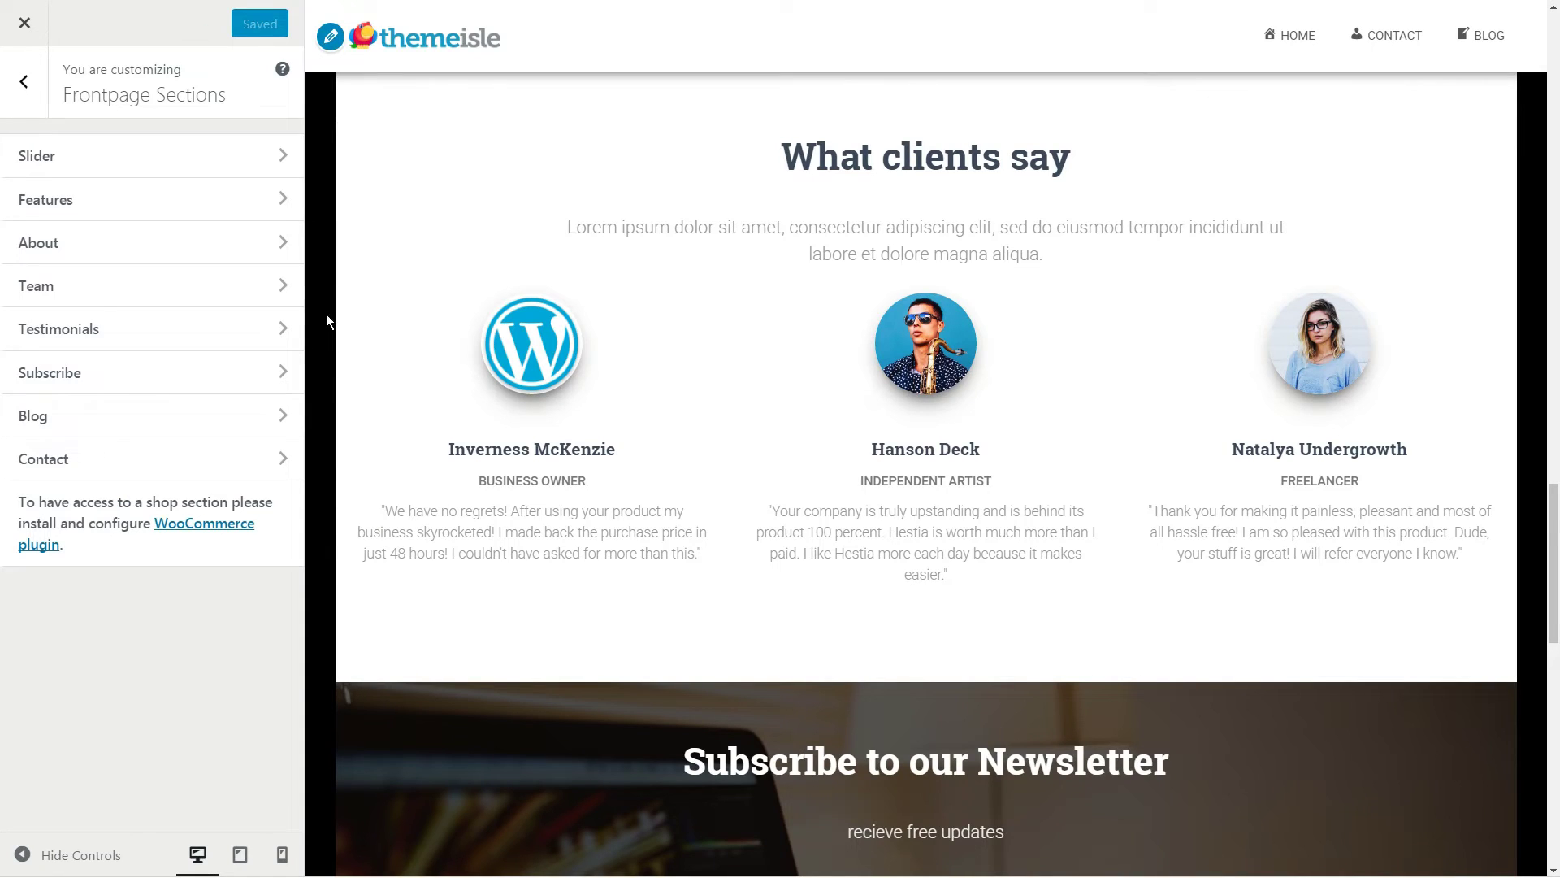
- Cut the Testimonials subtitle down to 'Lorem ipsum dolor sit amet'
left_click(282, 327)
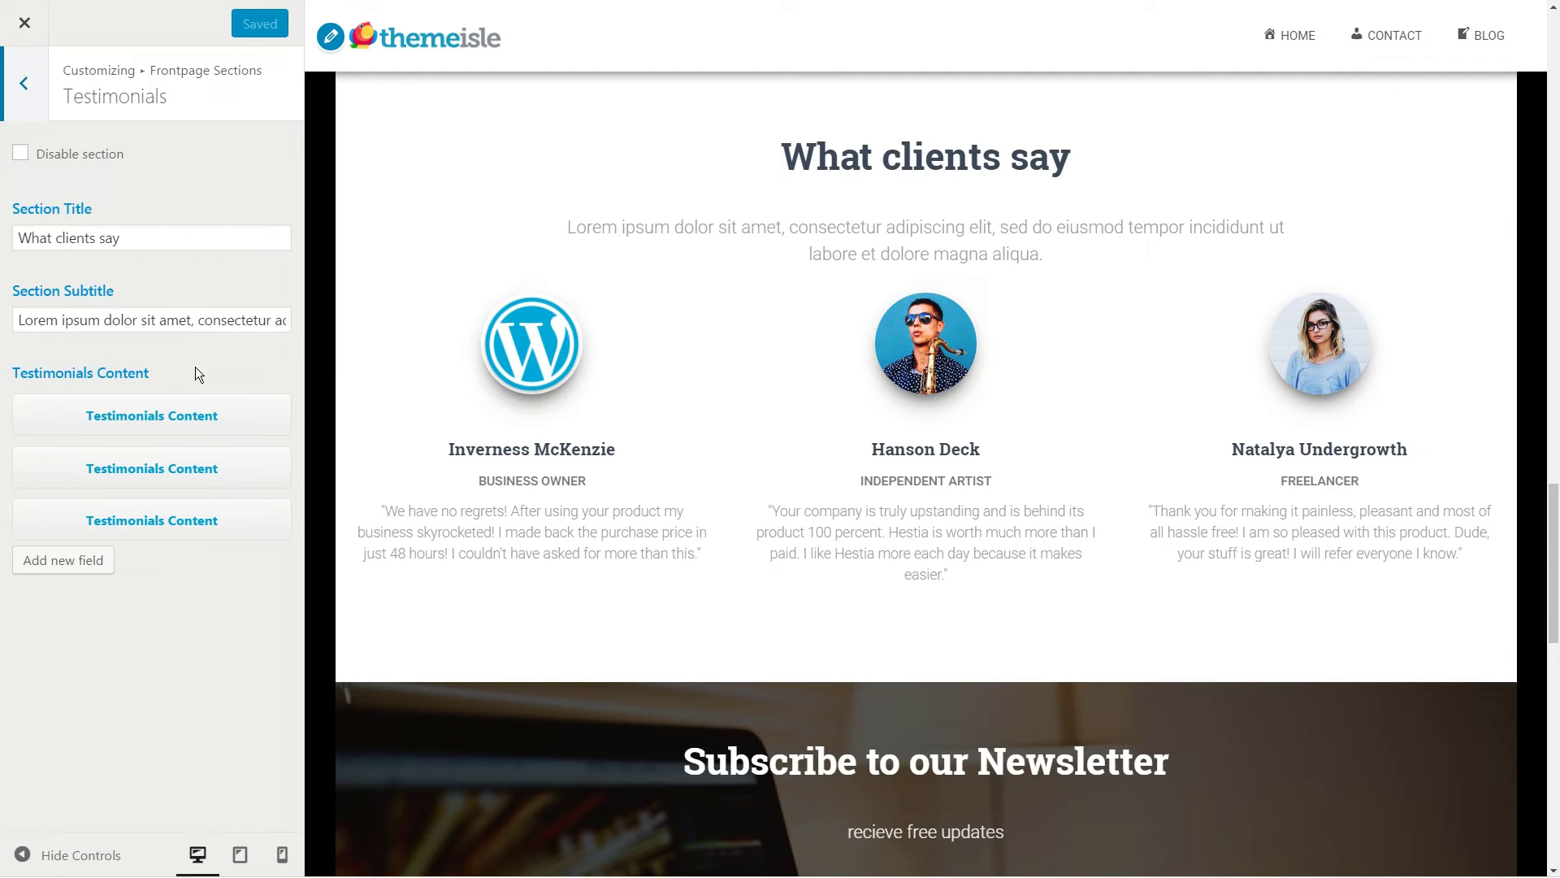
left_click(180, 244)
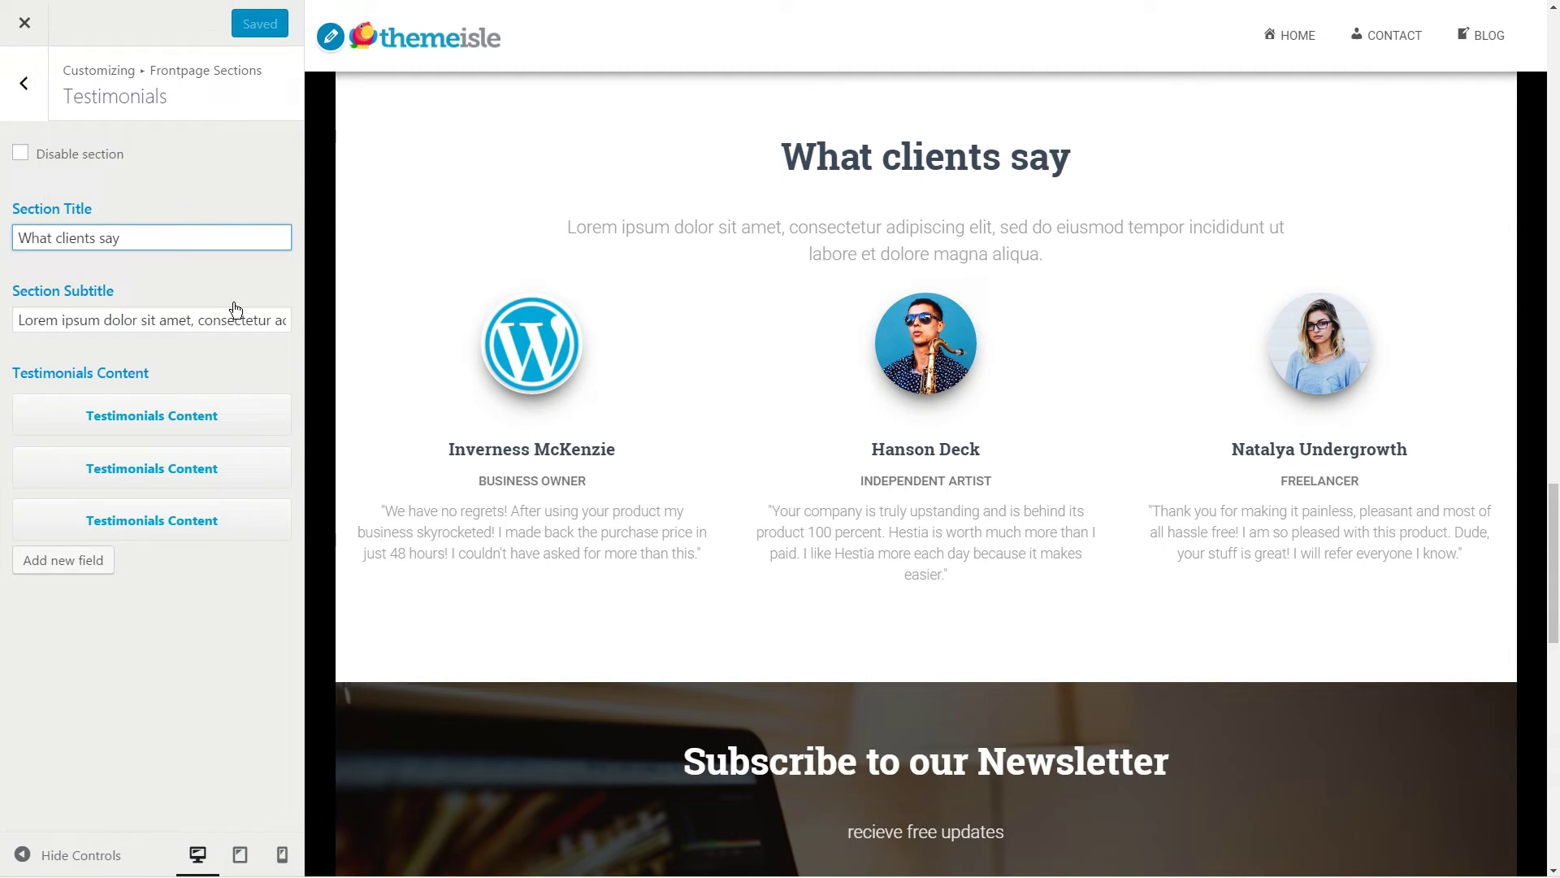
left_click_drag(192, 328, 369, 347)
key("BackSpace")
- Review the first testimonial's title, subtitle and quote, then Save & Publish and go back
left_click(234, 363)
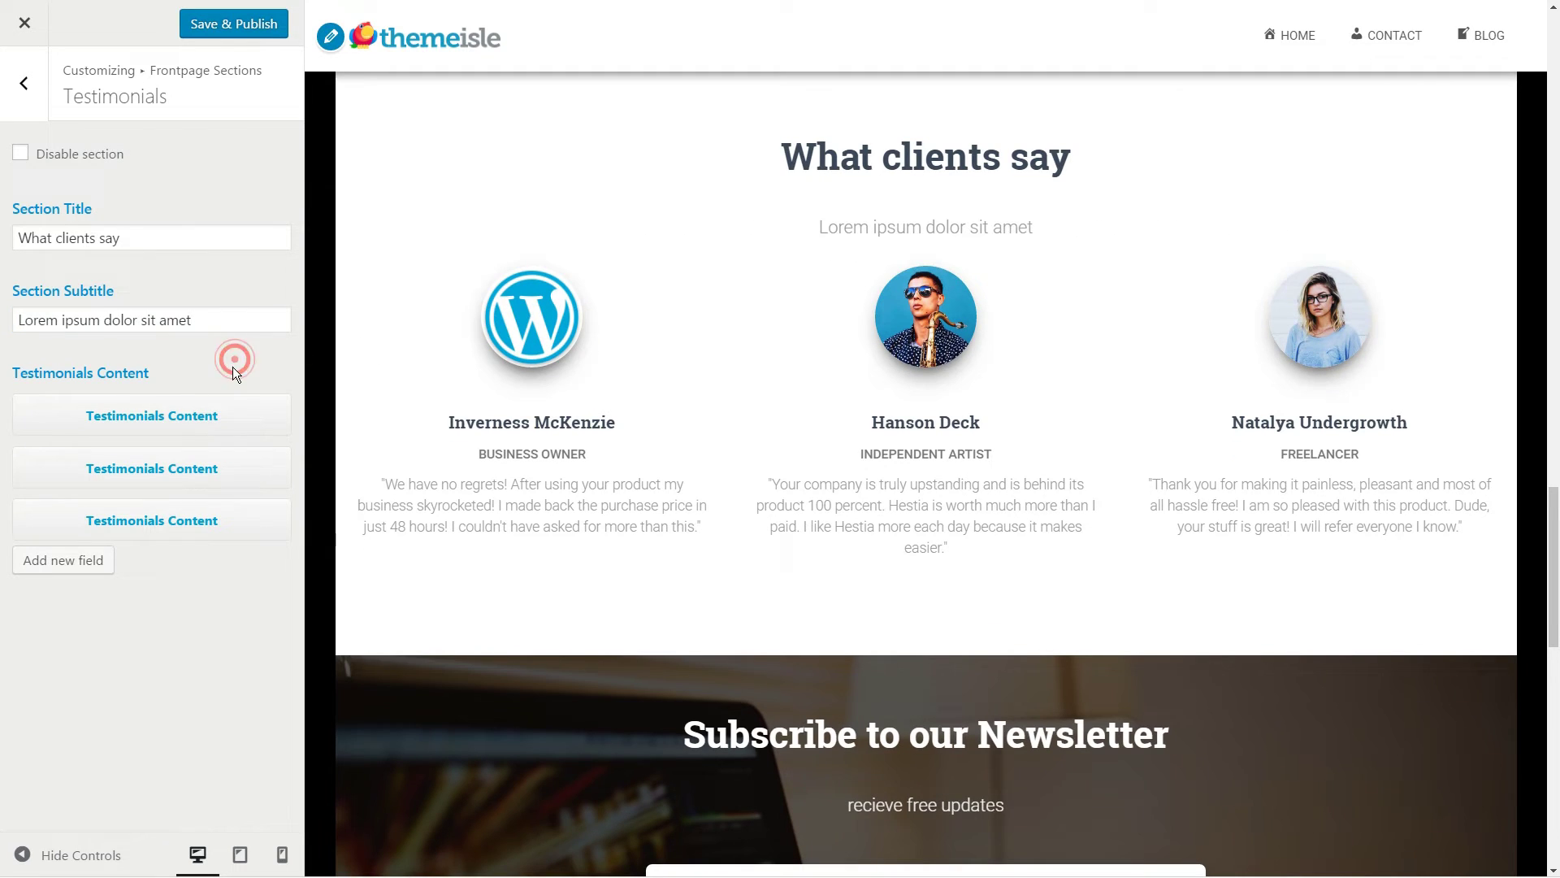
left_click(193, 415)
scroll(193, 416, "down", 3)
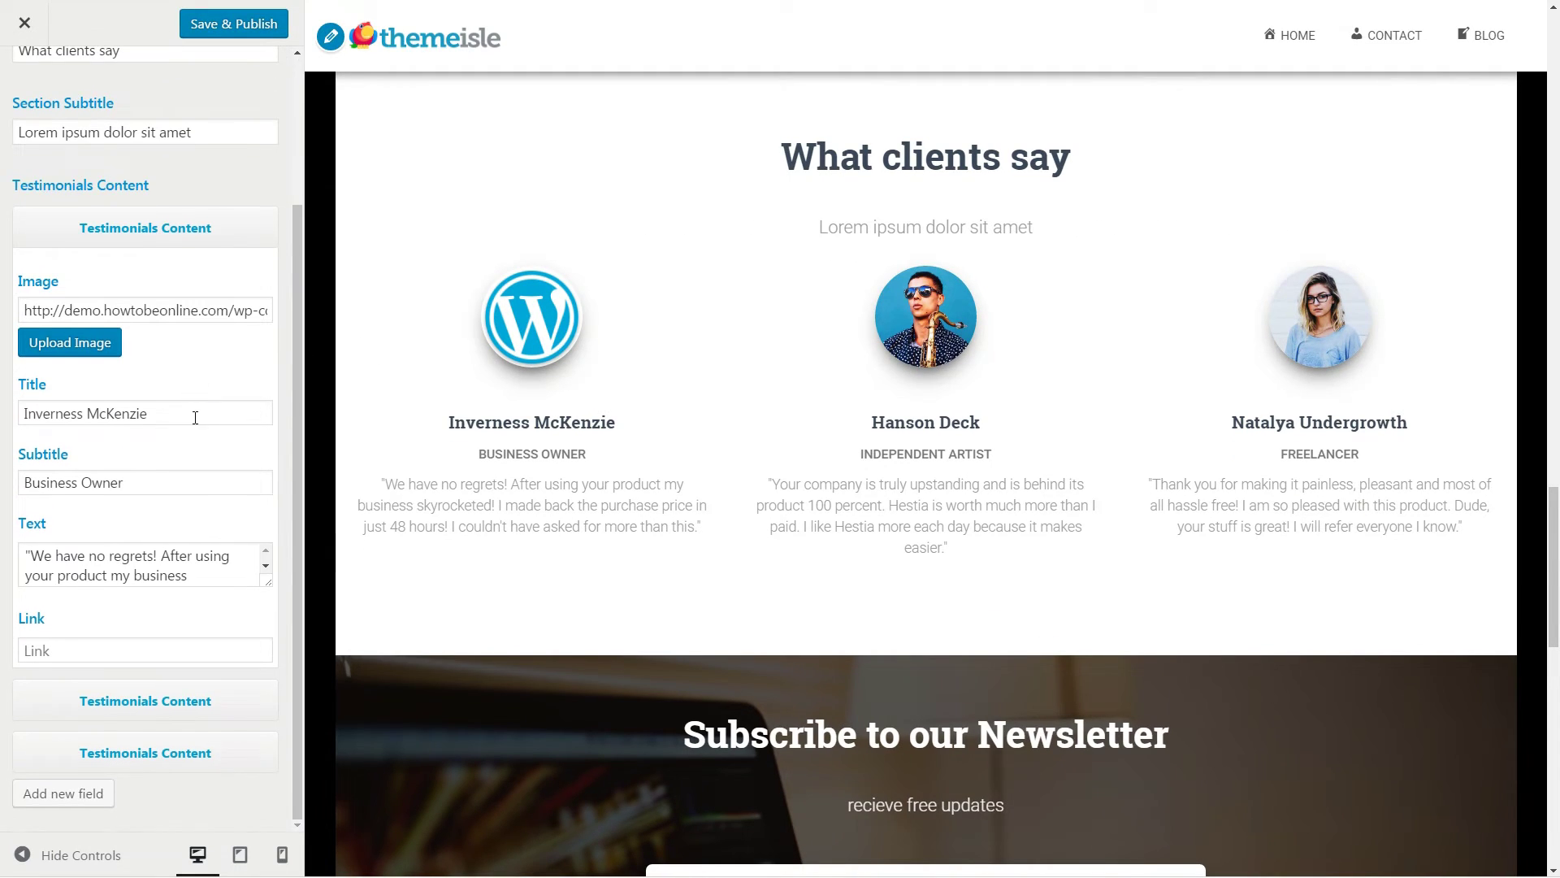
left_click(174, 310)
left_click(168, 414)
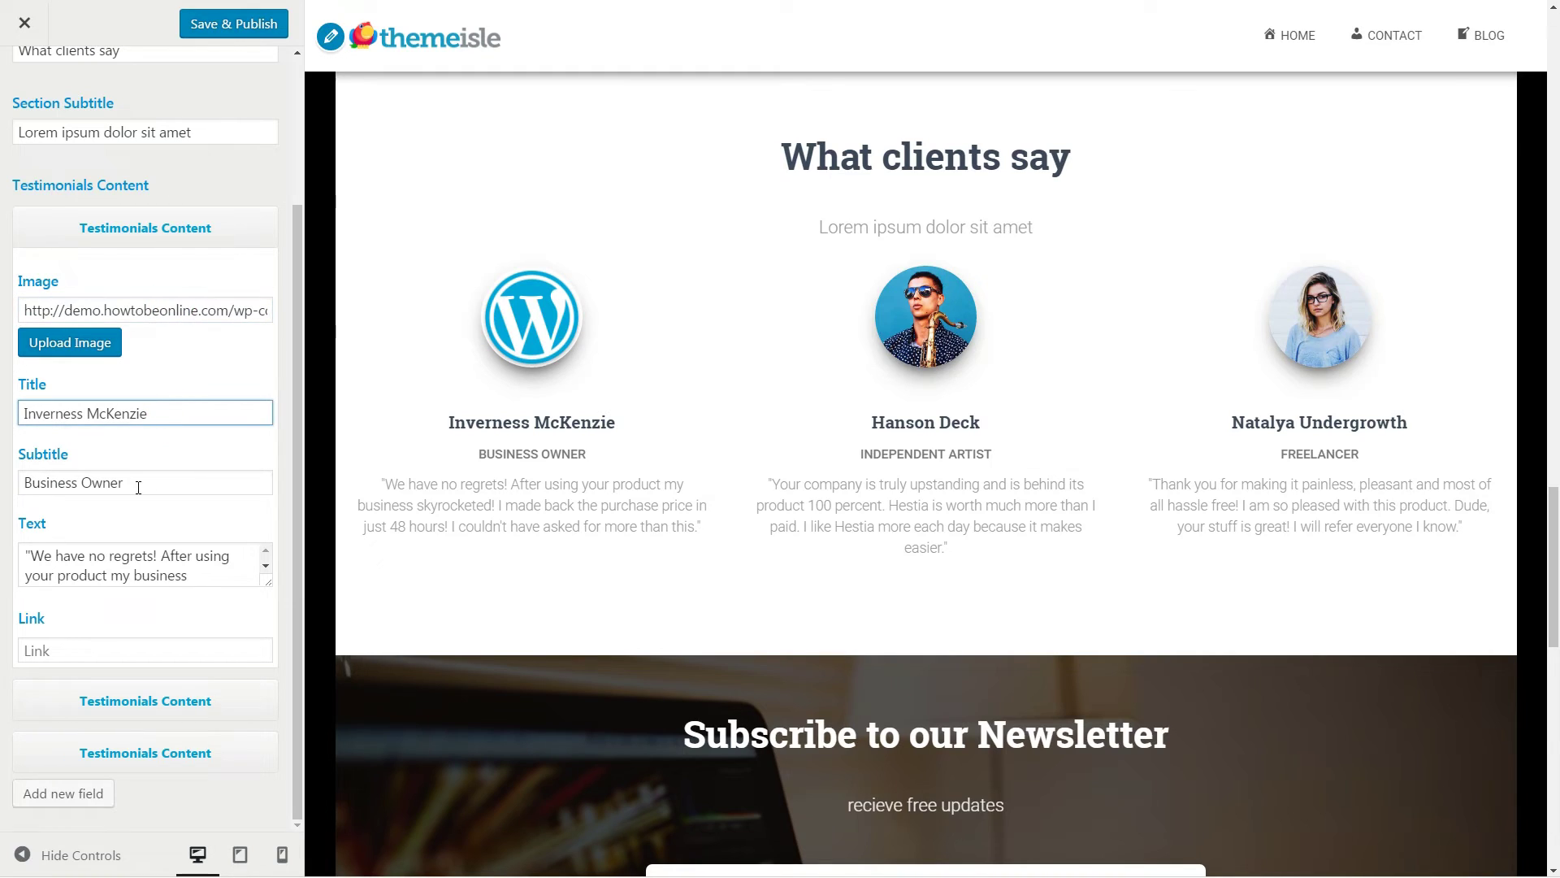
left_click(187, 575)
scroll(254, 255, "up", 2)
scroll(254, 255, "up", 1)
left_click(247, 23)
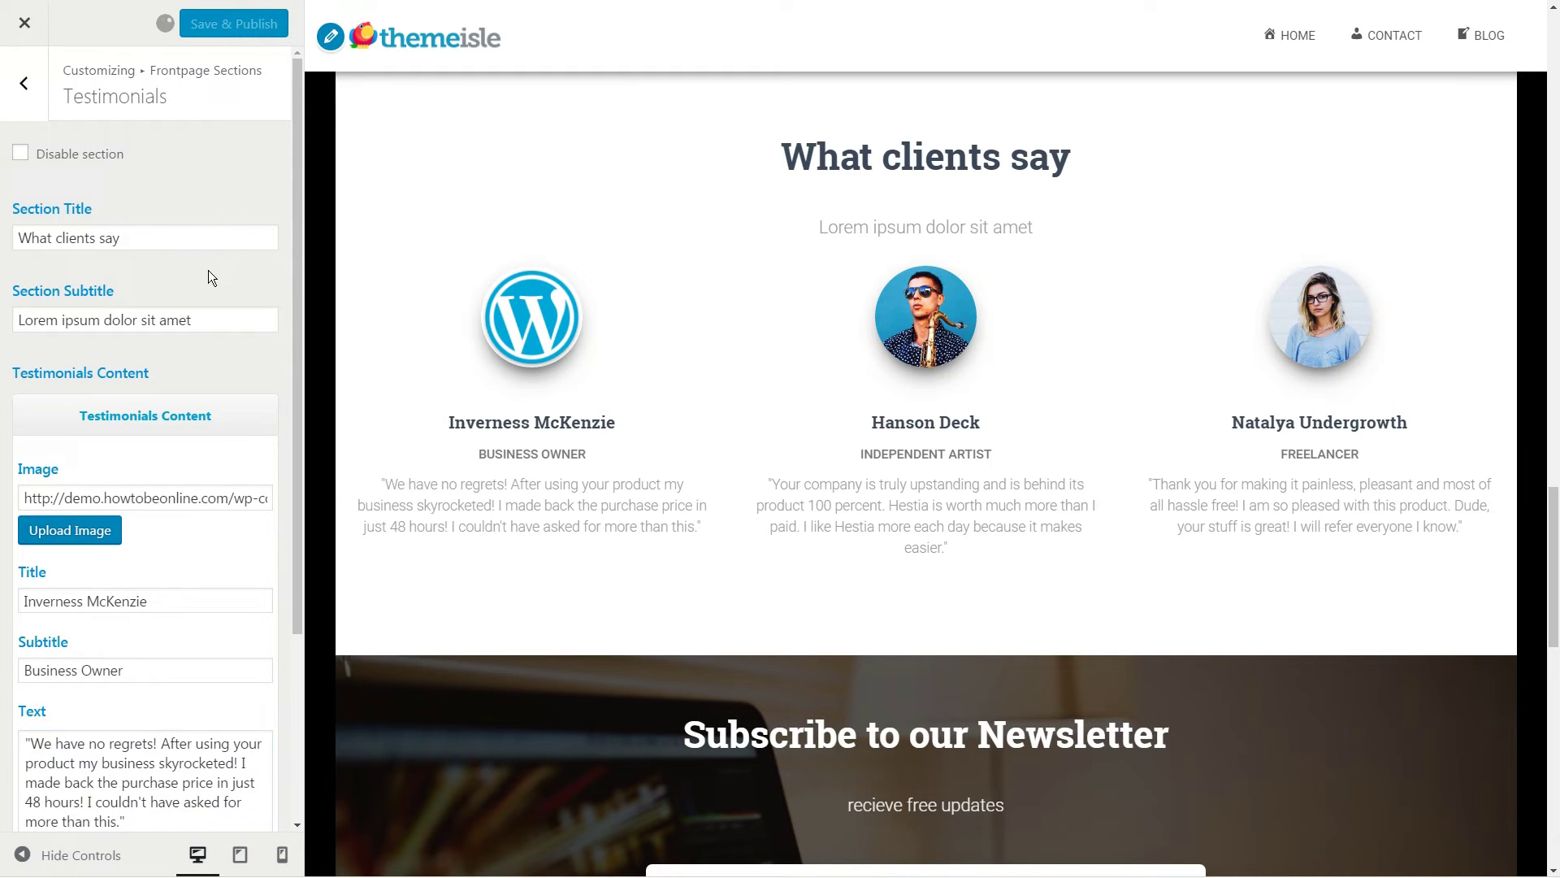
left_click(16, 97)
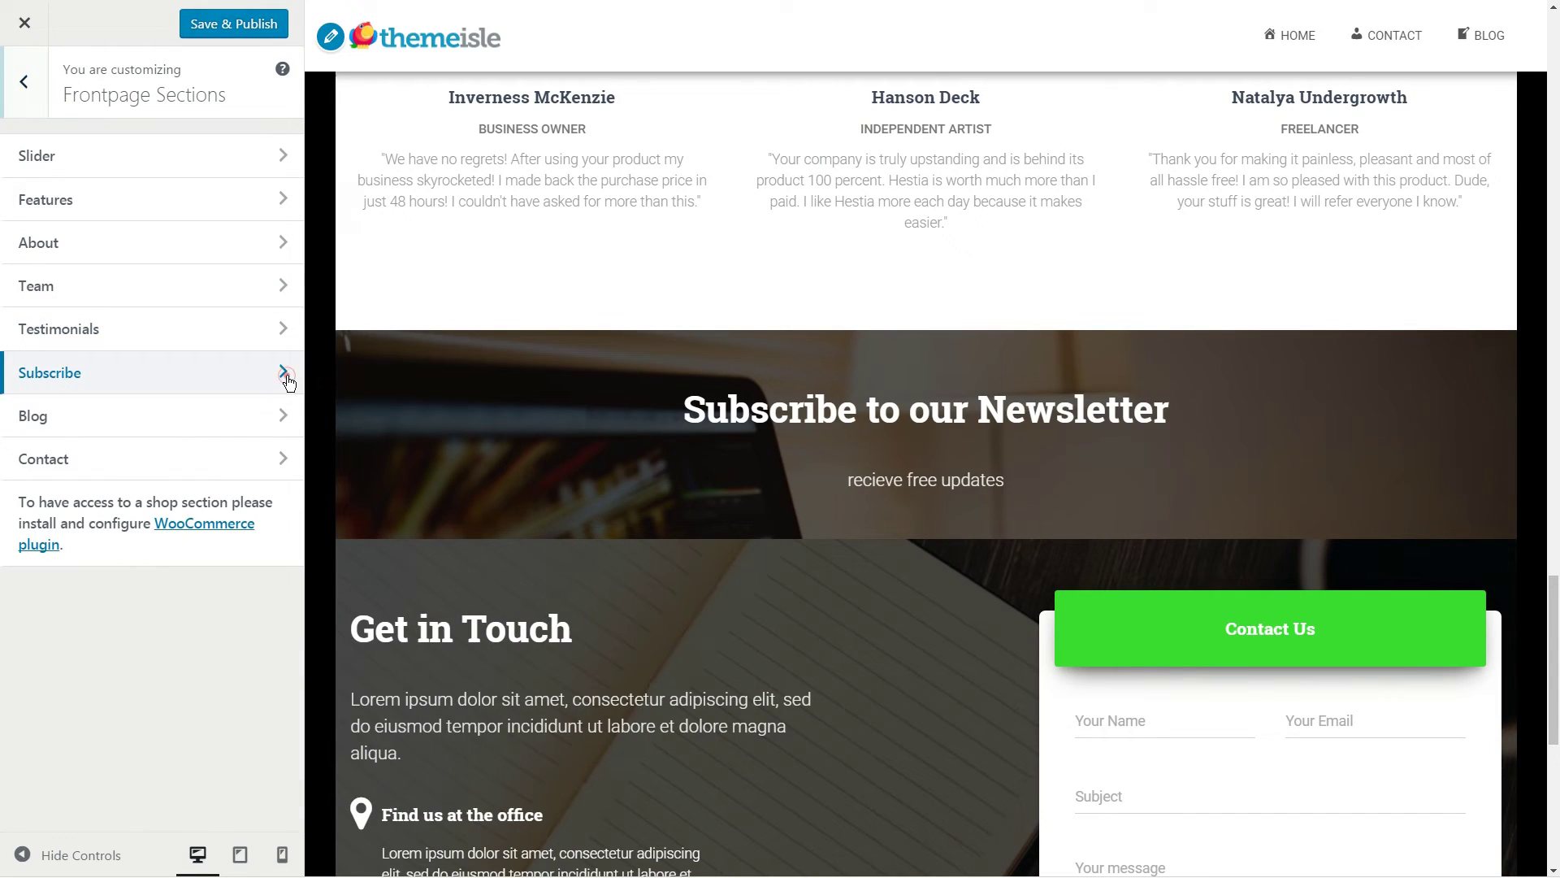
- Create a SendinBlue account from the Subscribe section and log the plugin in with the copied API key
left_click(287, 378)
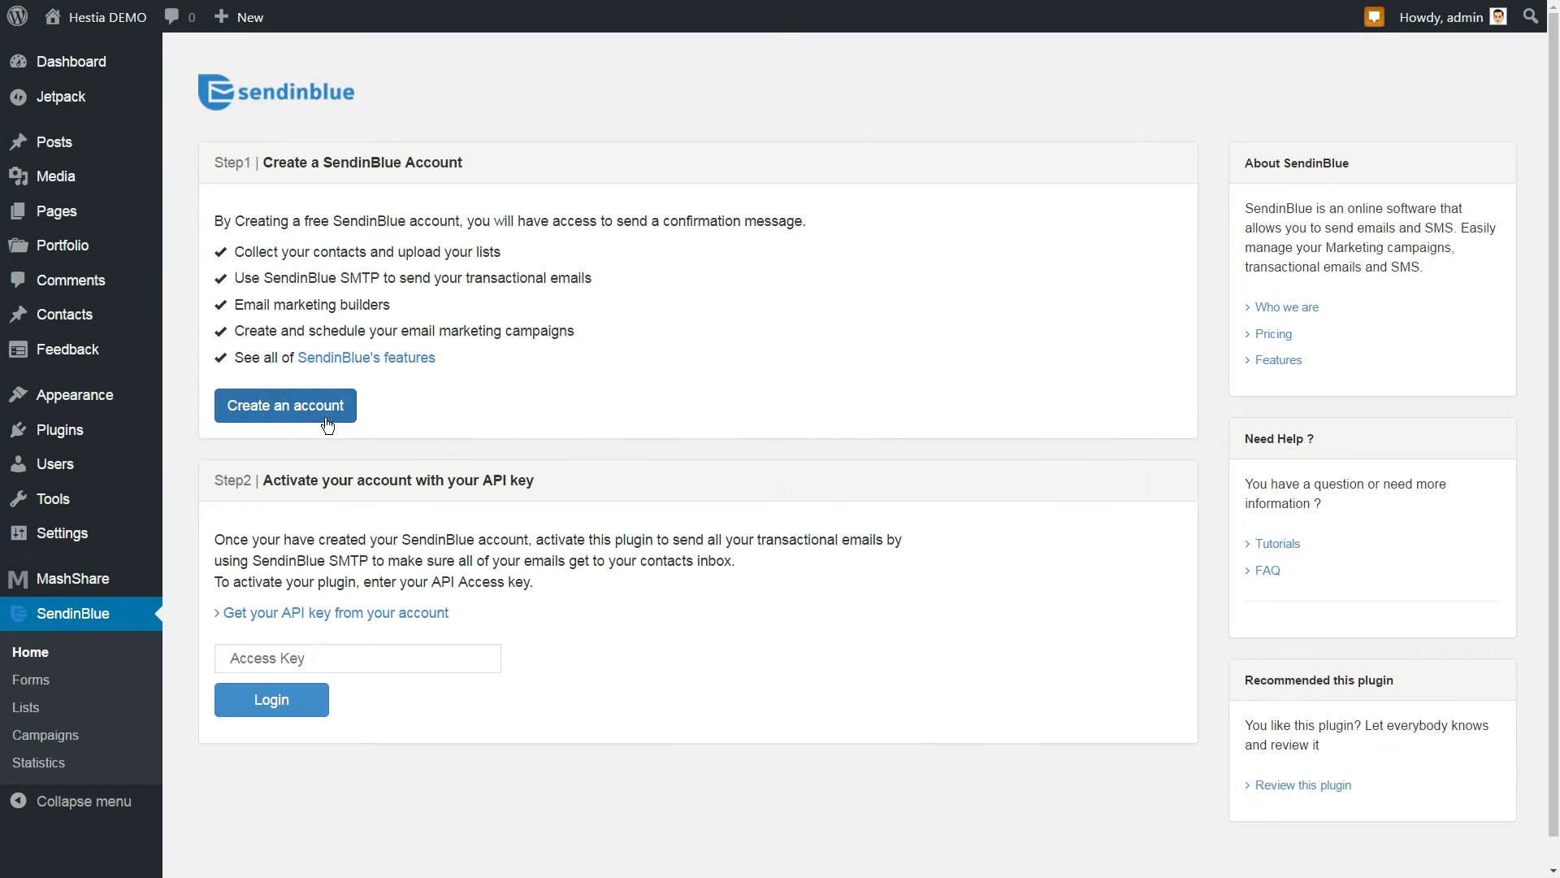
left_click(317, 421)
left_click(416, 315)
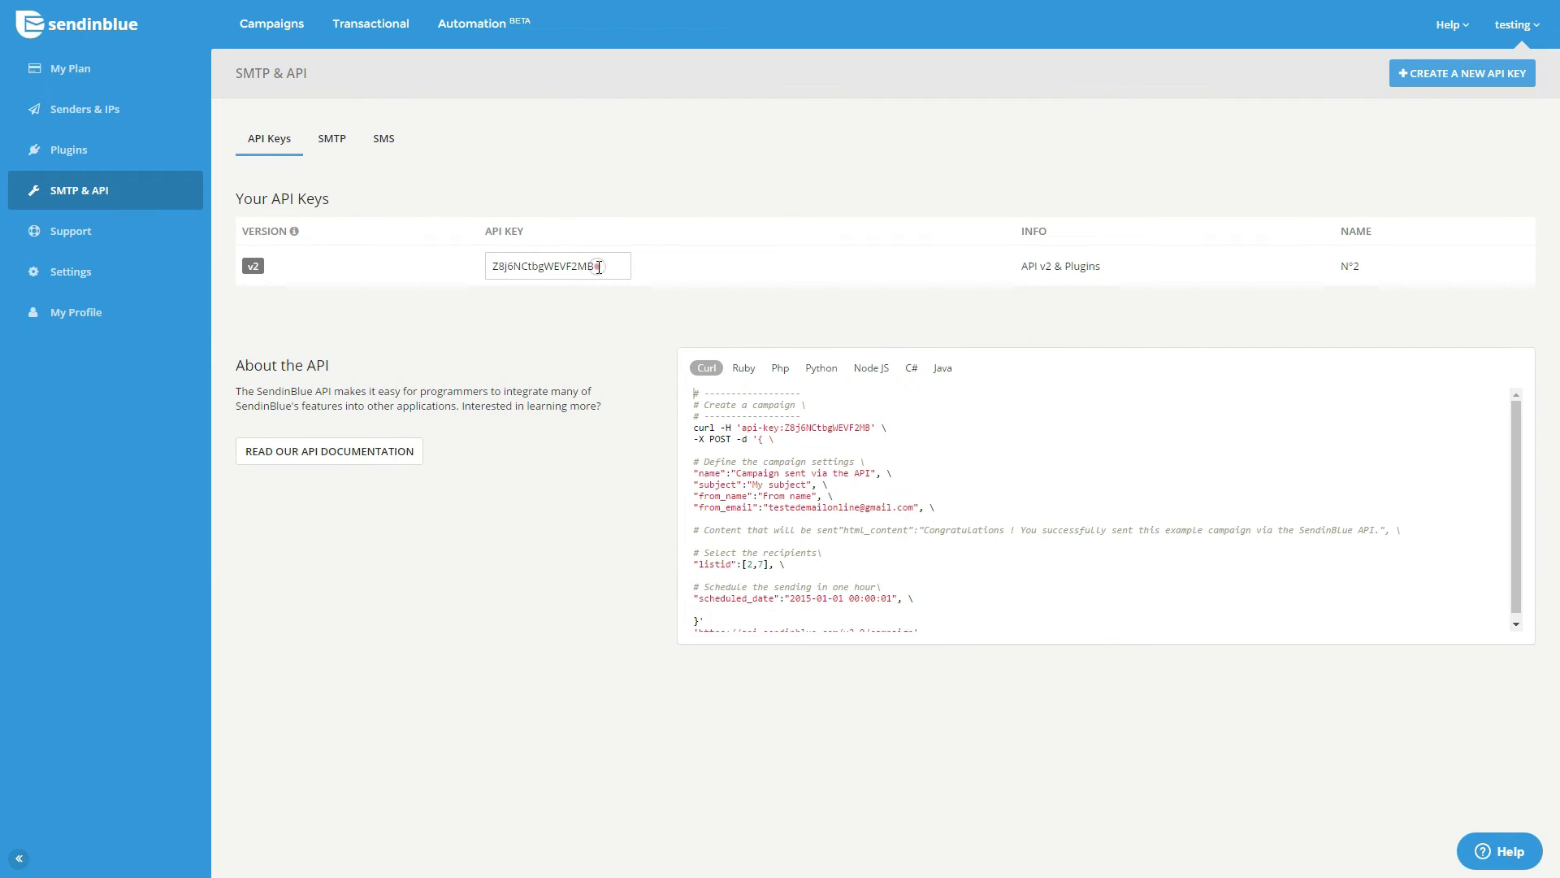
left_click_drag(599, 267, 485, 264)
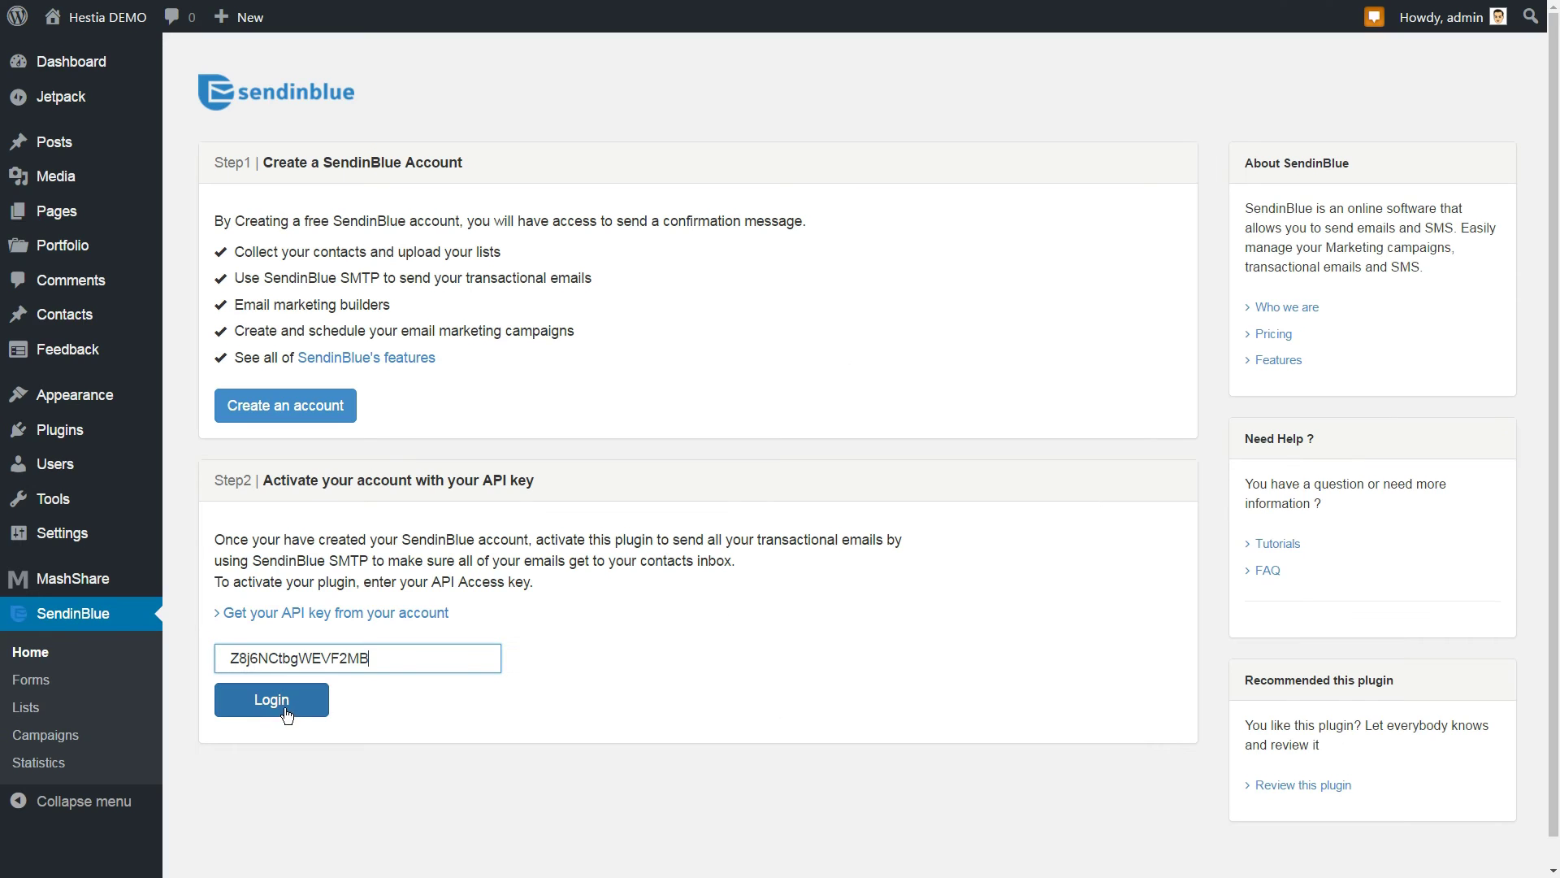
left_click(280, 700)
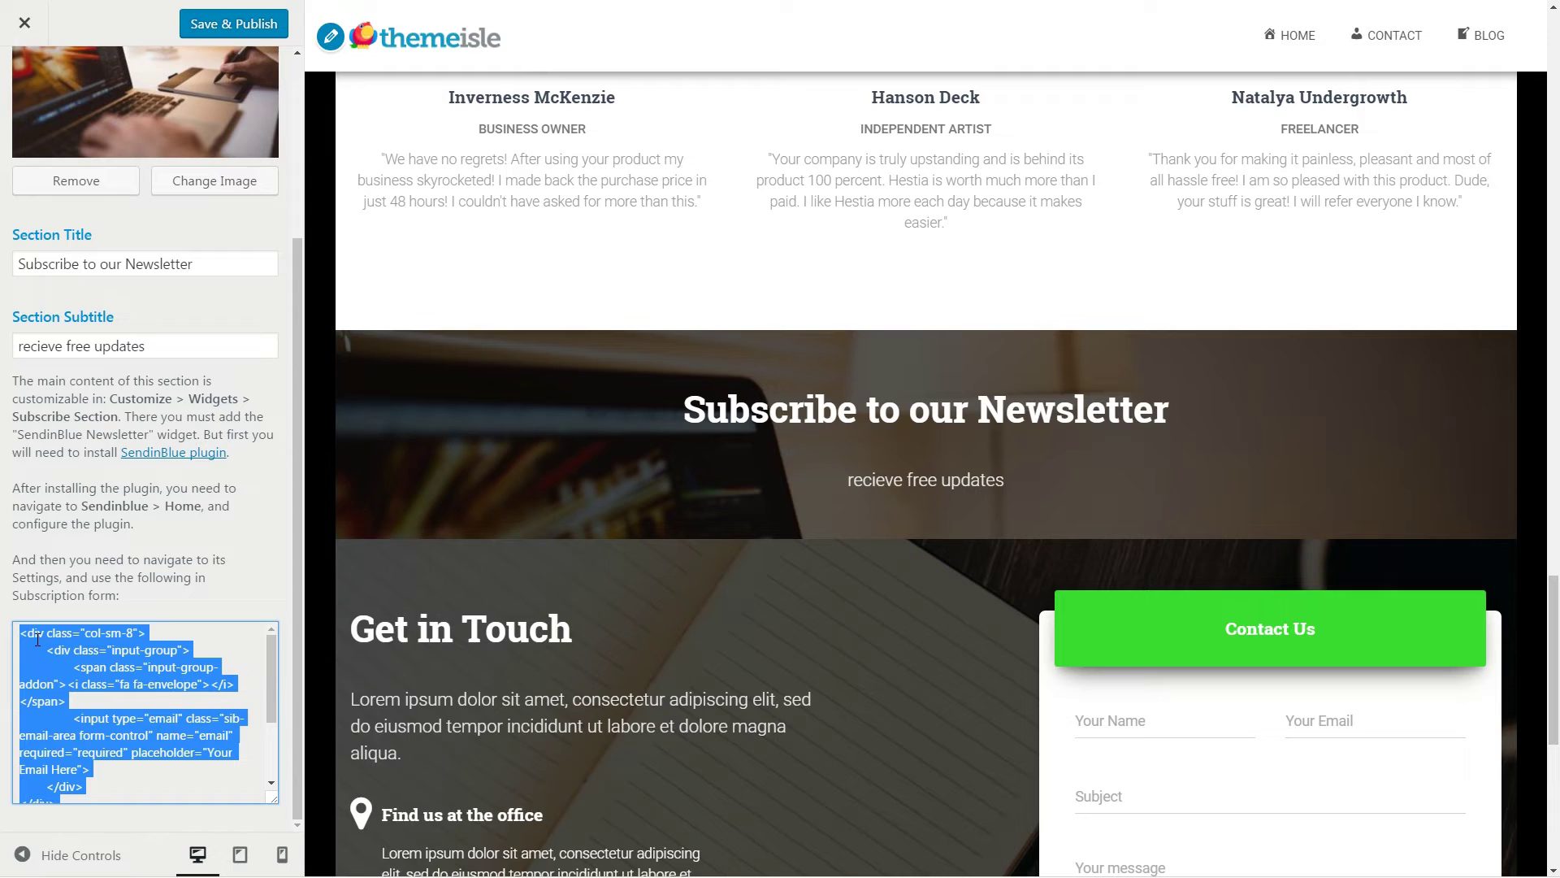
- Copy the subscription form code and add a Text widget to the Subscribe Section widget area
right_click(38, 638)
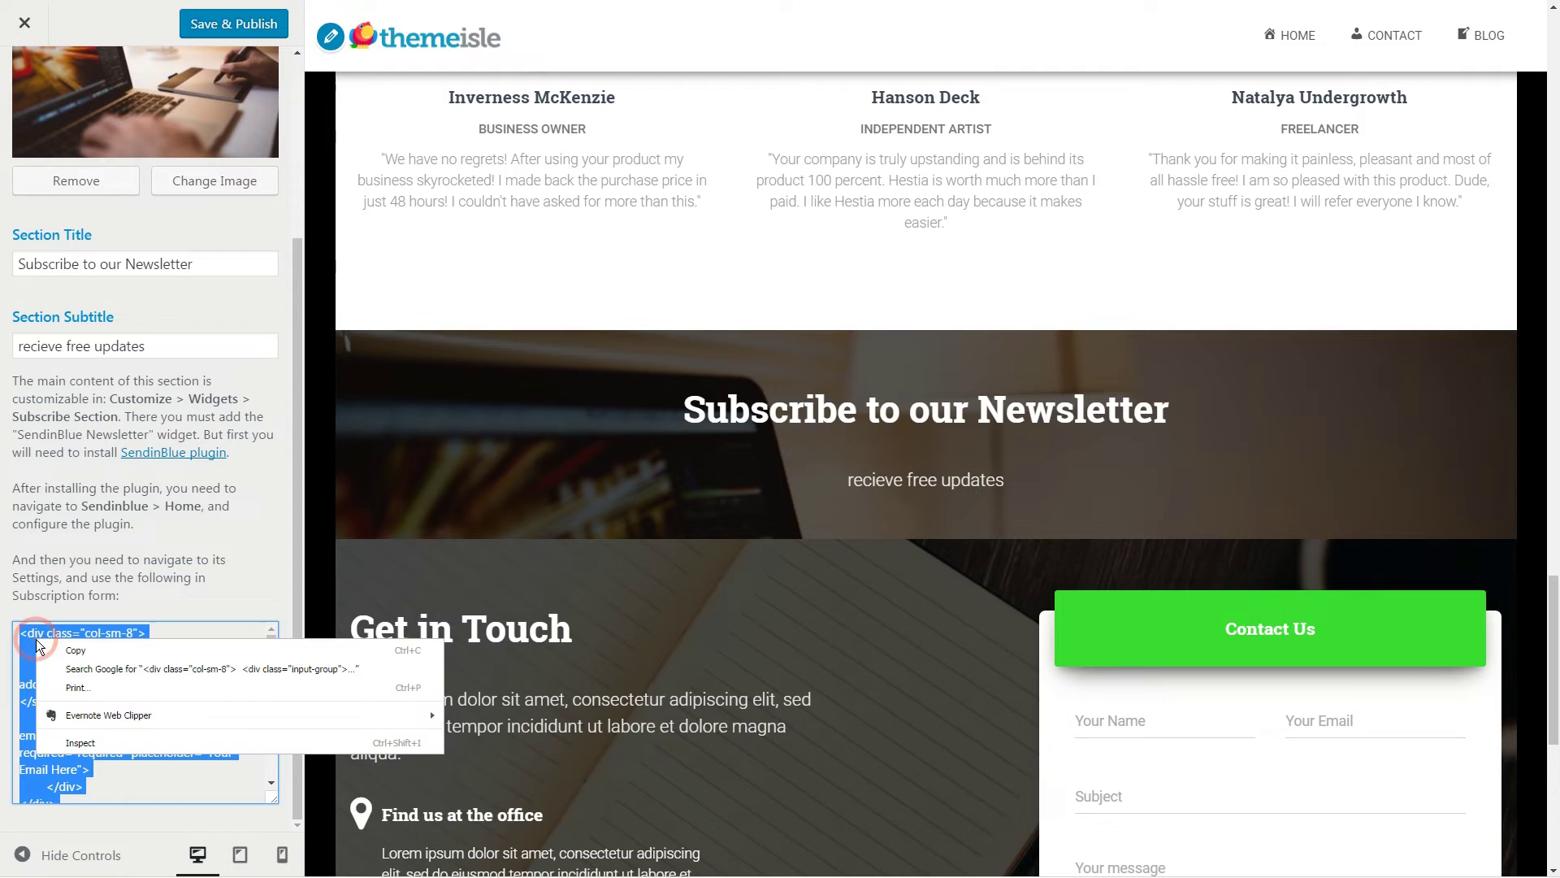
left_click(91, 662)
left_click(25, 85)
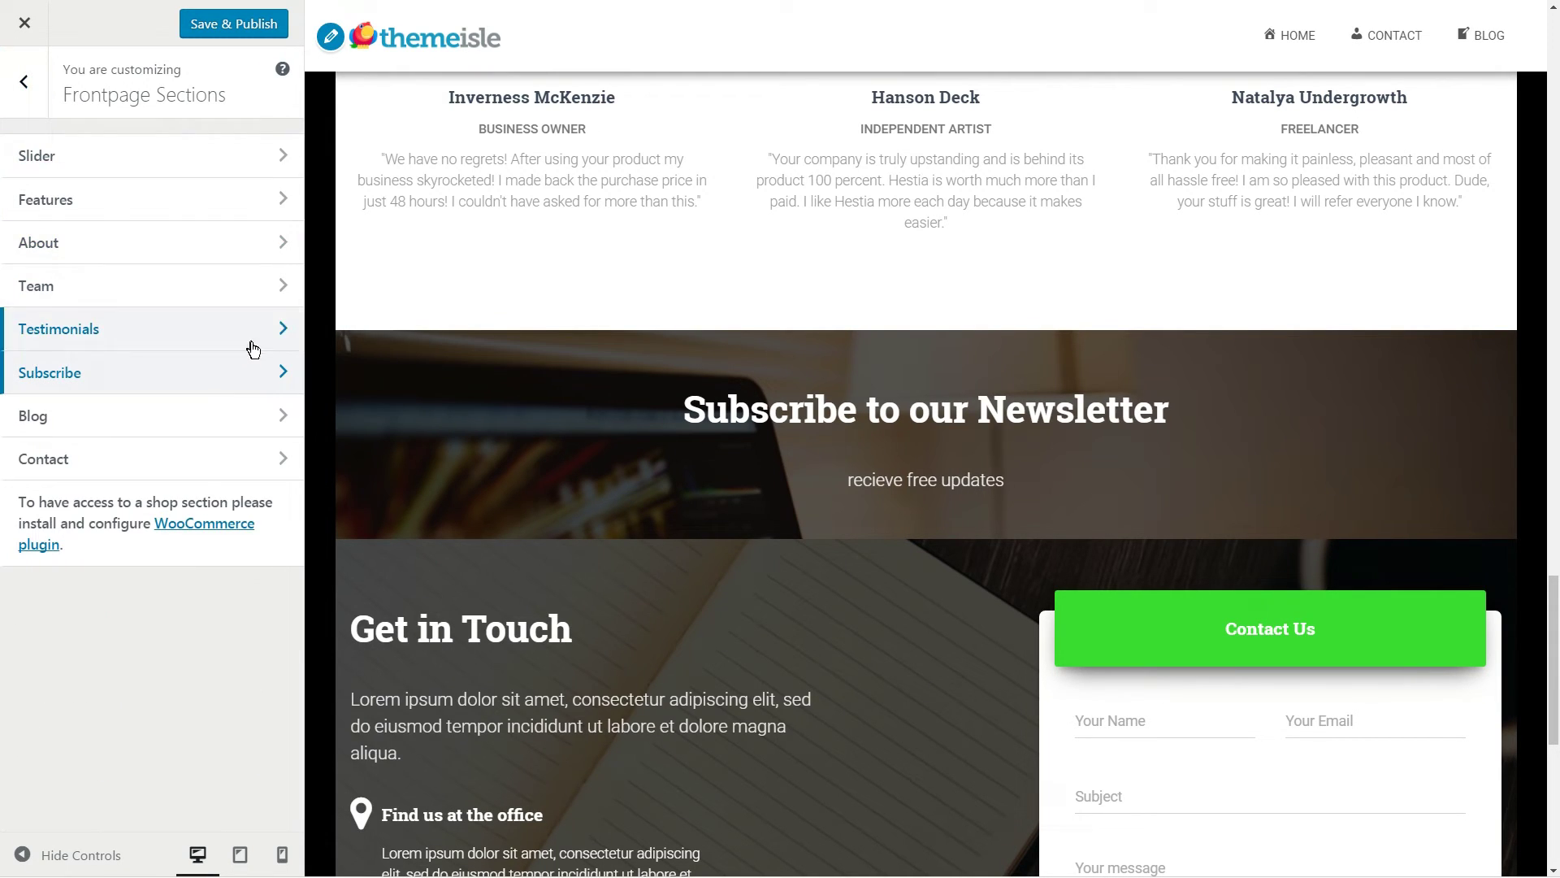
left_click(25, 84)
left_click(261, 459)
left_click(284, 159)
left_click(236, 153)
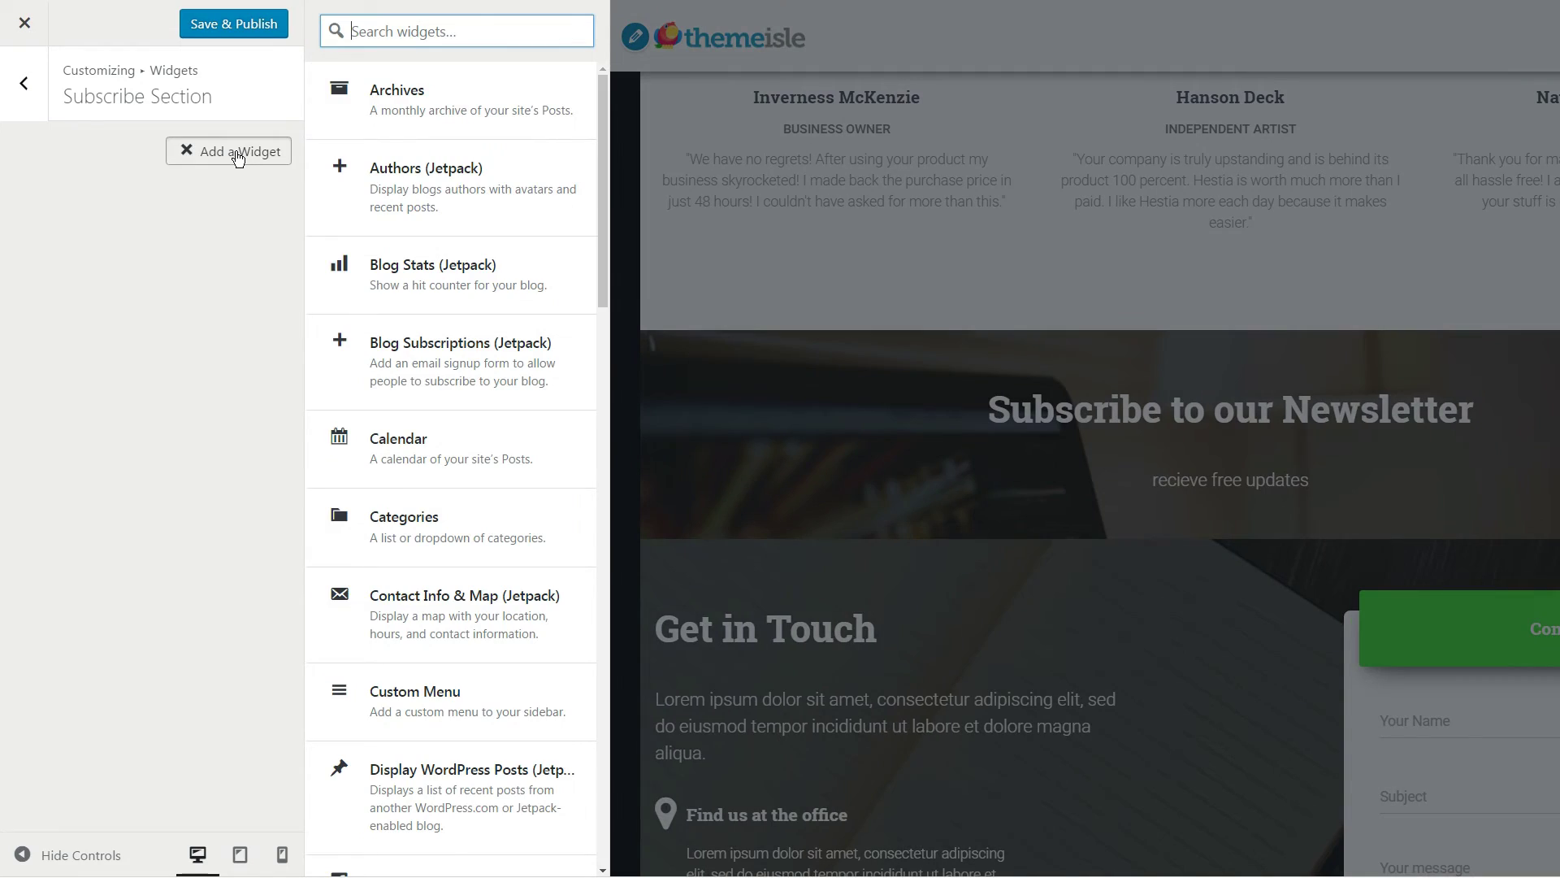
scroll(568, 505, "down", 20)
left_click(442, 566)
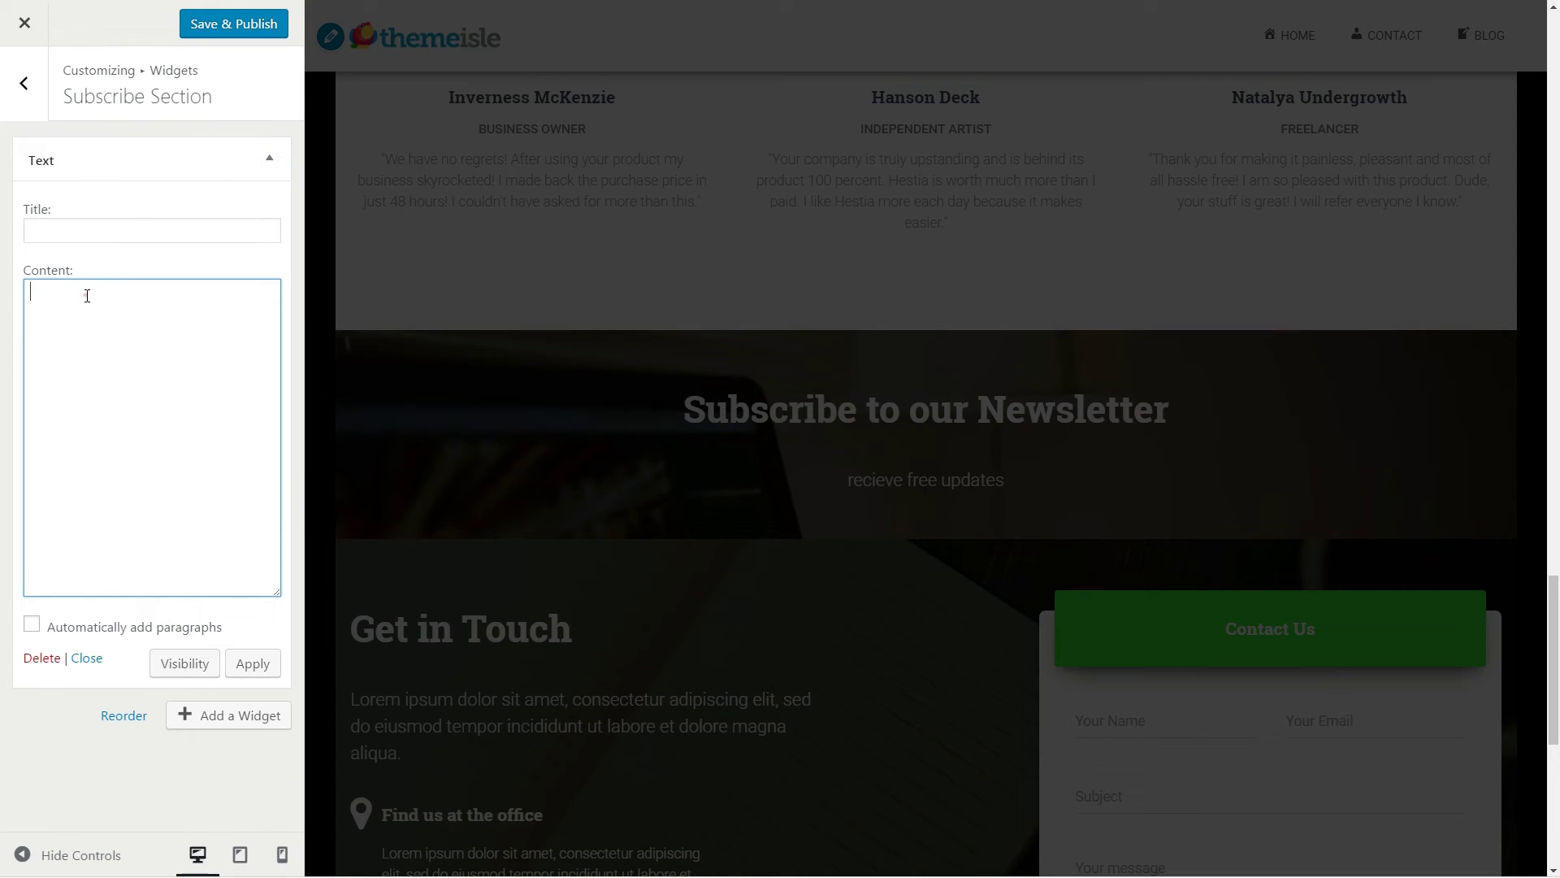
- Paste the form code into the Text widget's content, test the email field, and publish
right_click(87, 295)
left_click(132, 391)
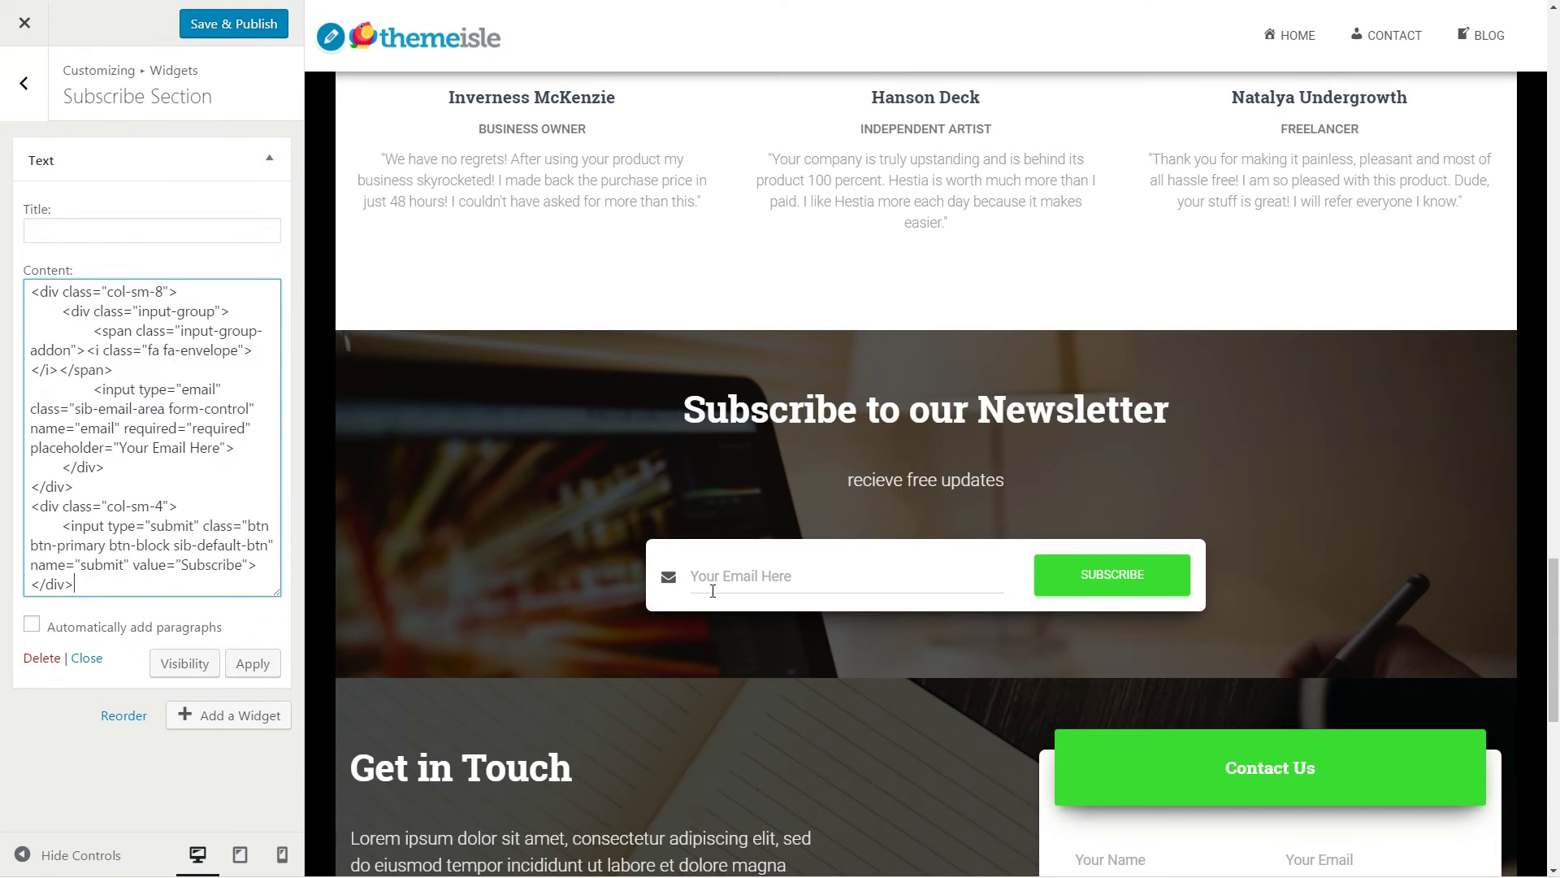
left_click(714, 580)
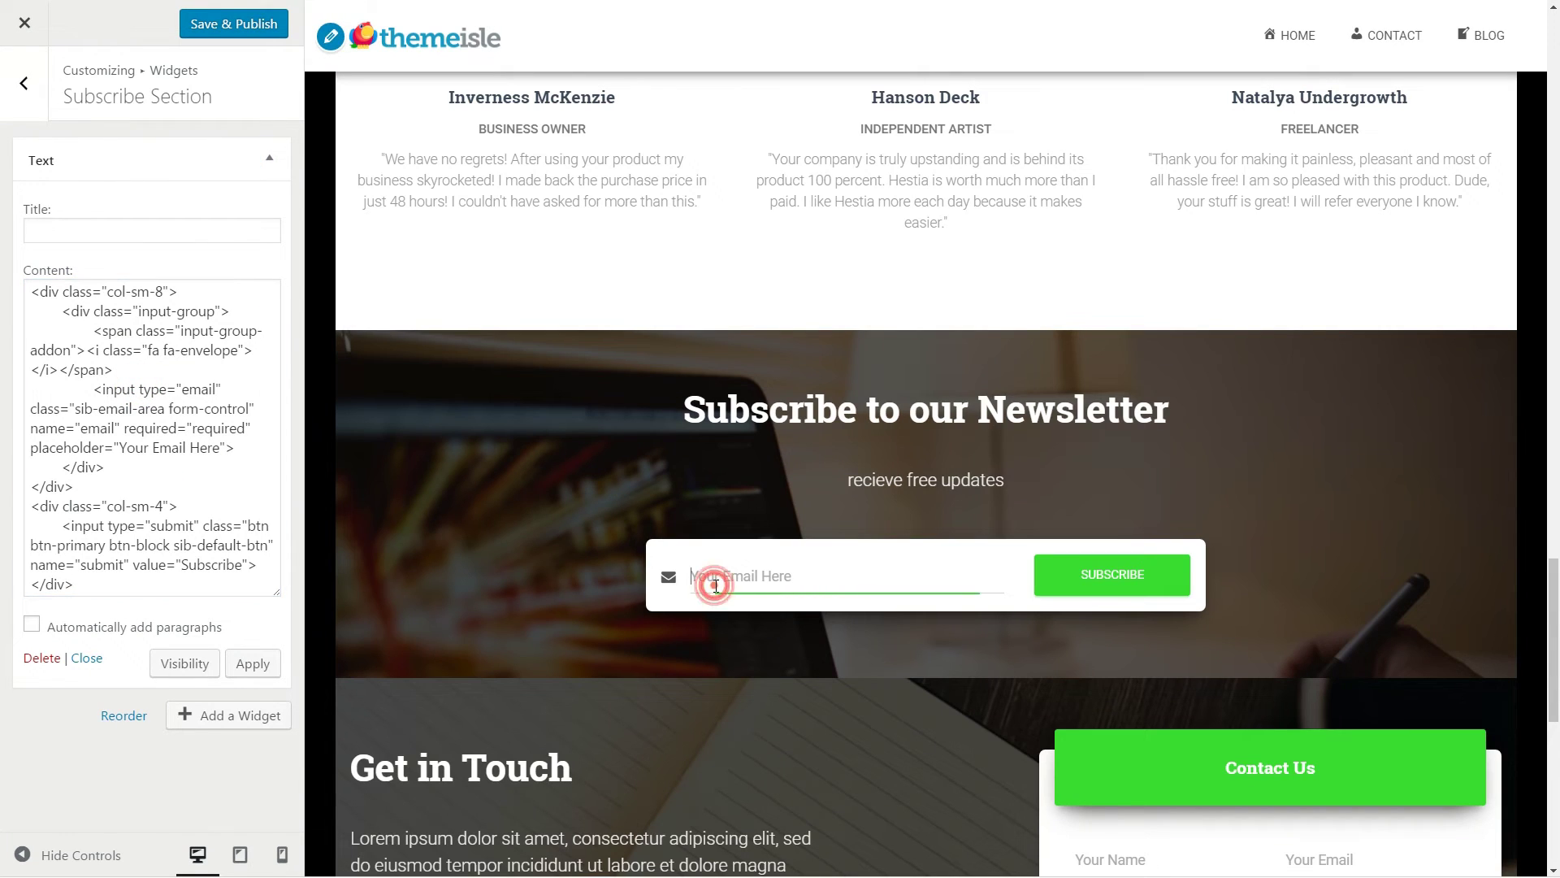
left_click(234, 24)
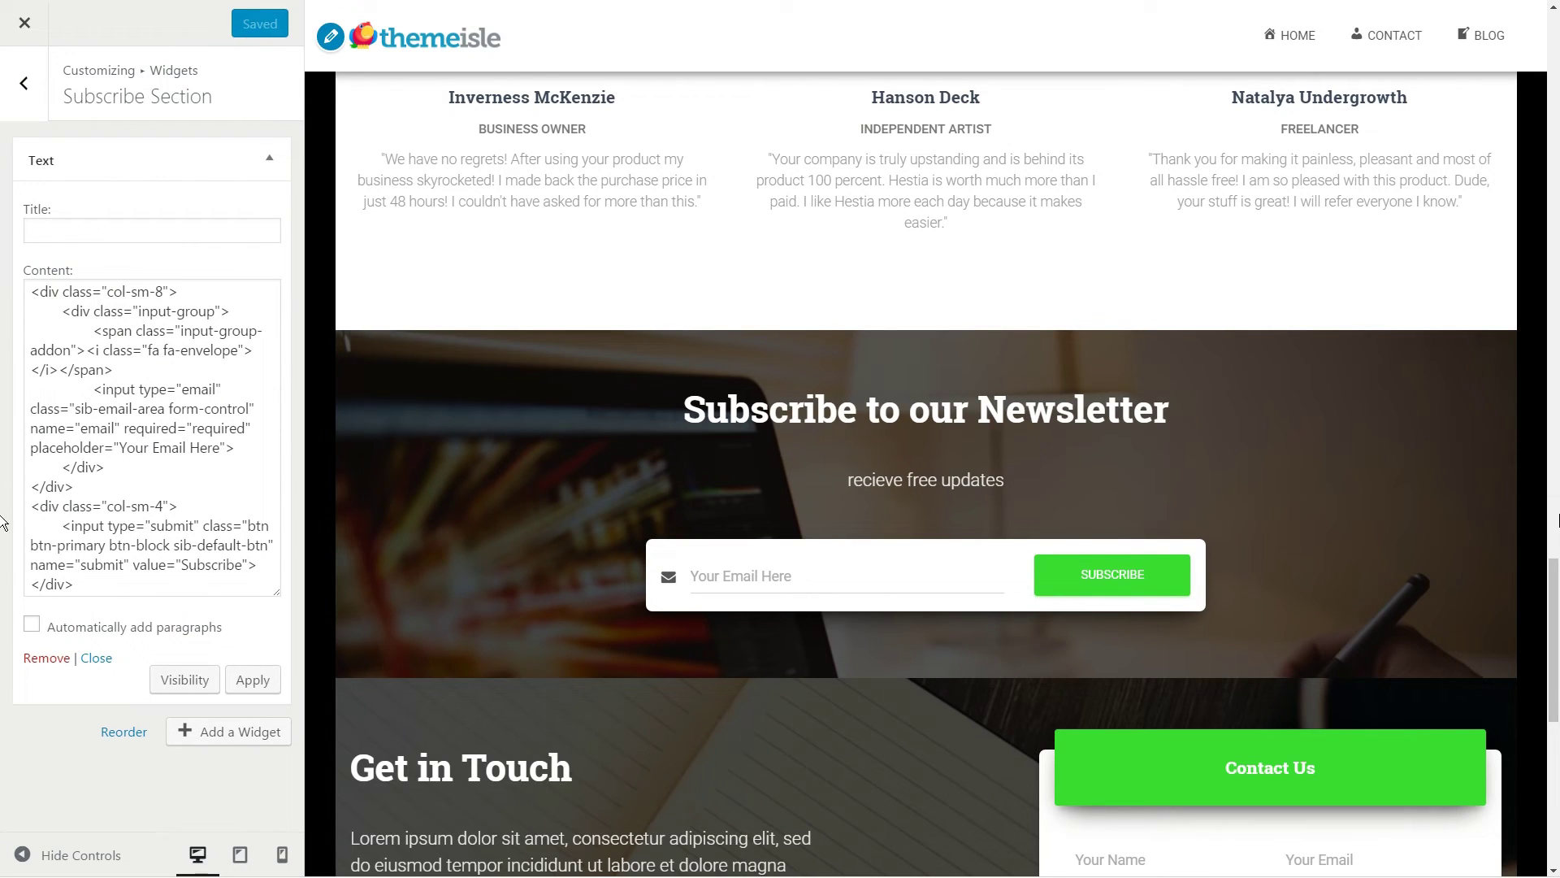
key("Escape")
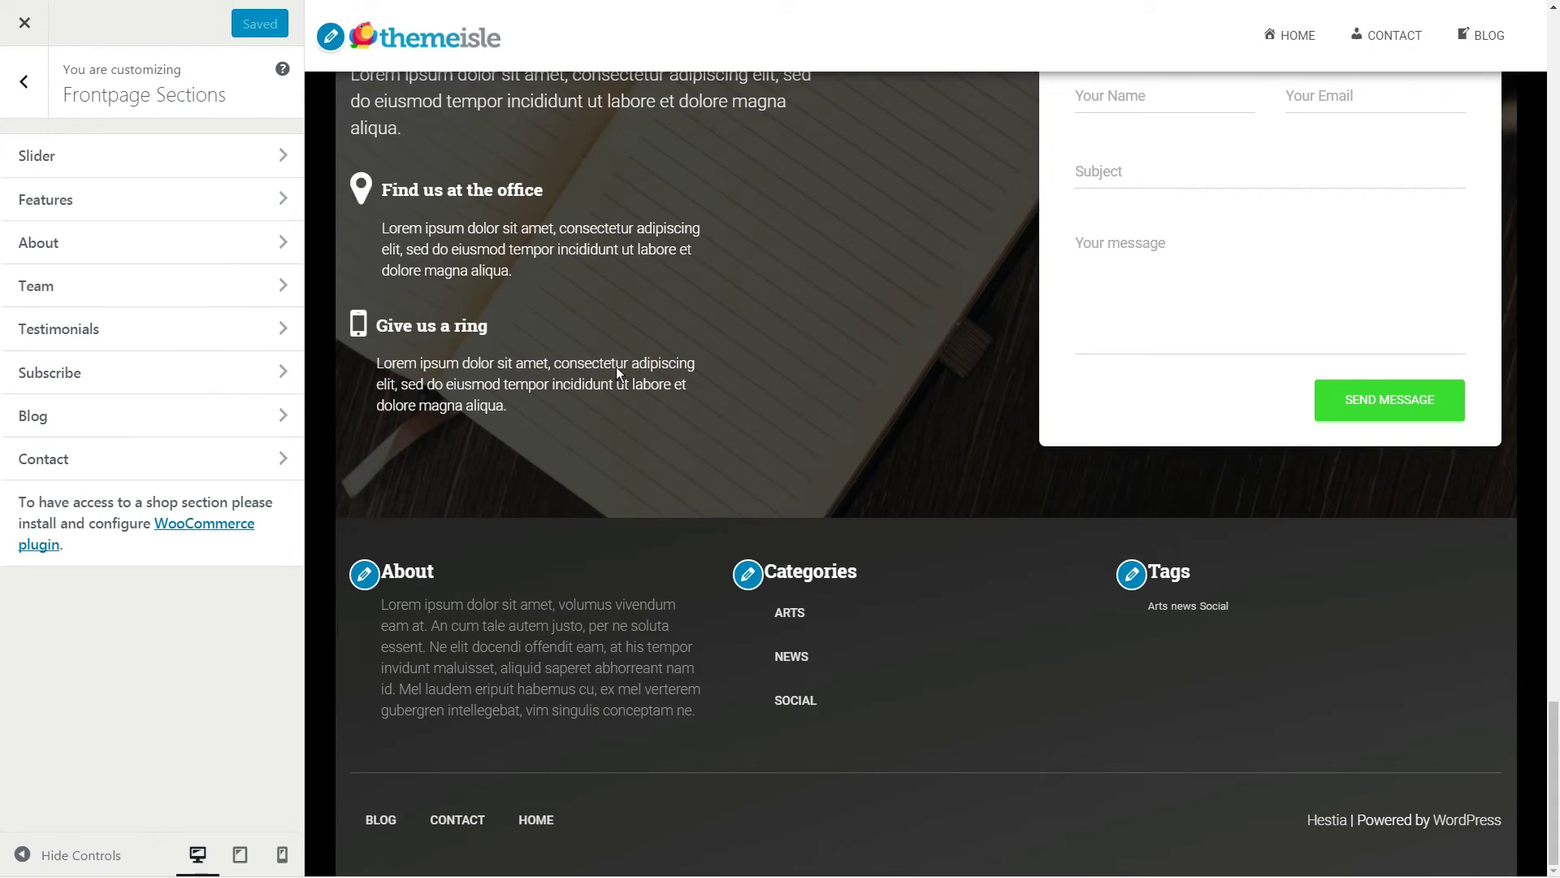
- Uncheck Disable section in Frontpage Sections > Blog and publish the change
left_click(280, 416)
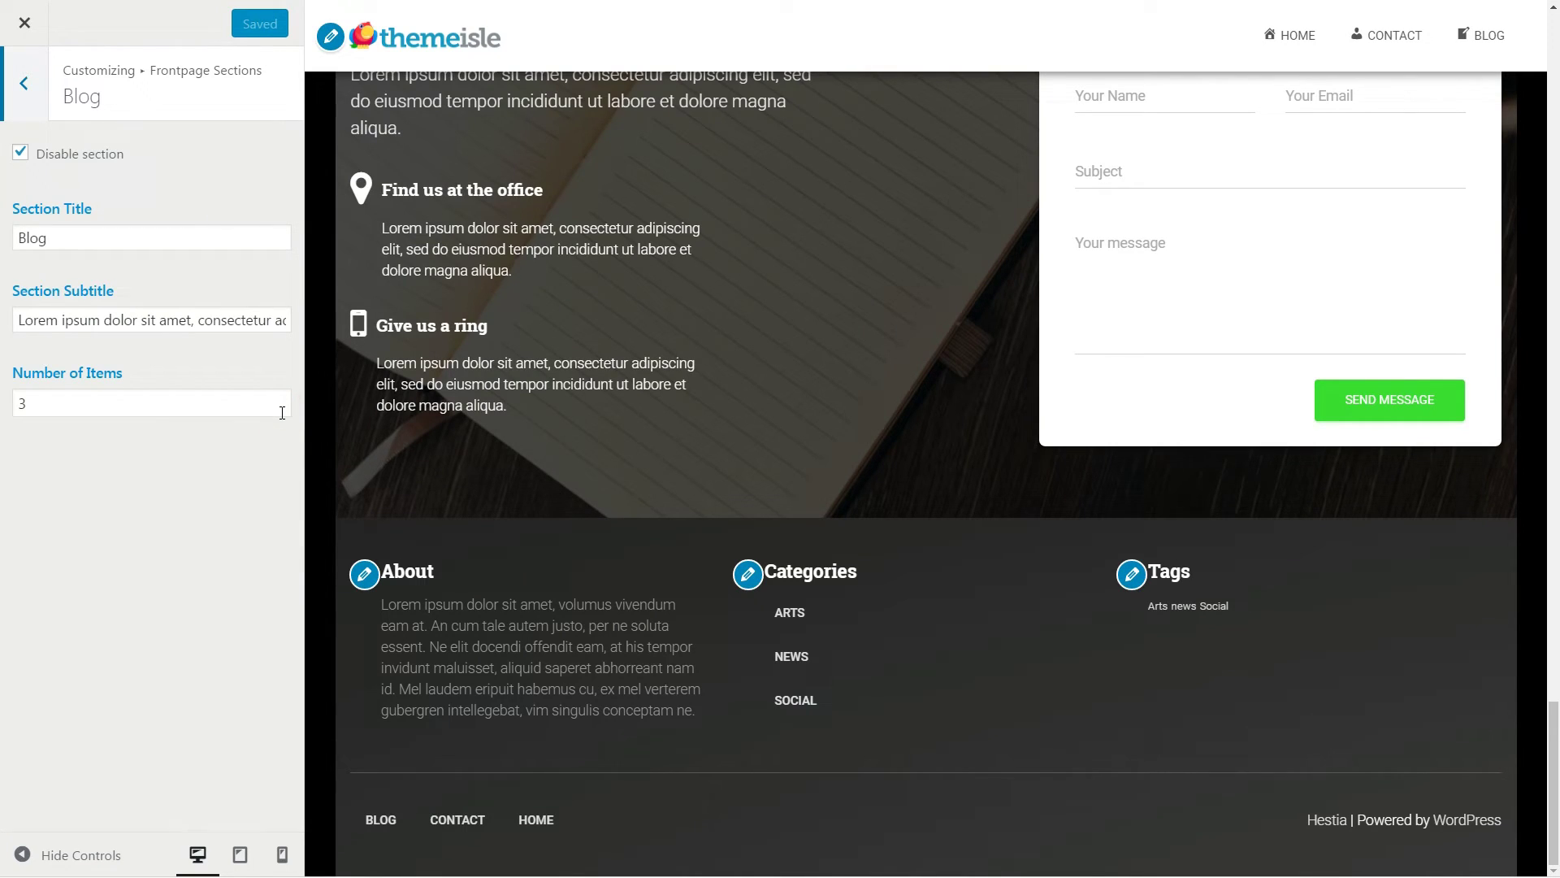
left_click_drag(74, 237, 16, 241)
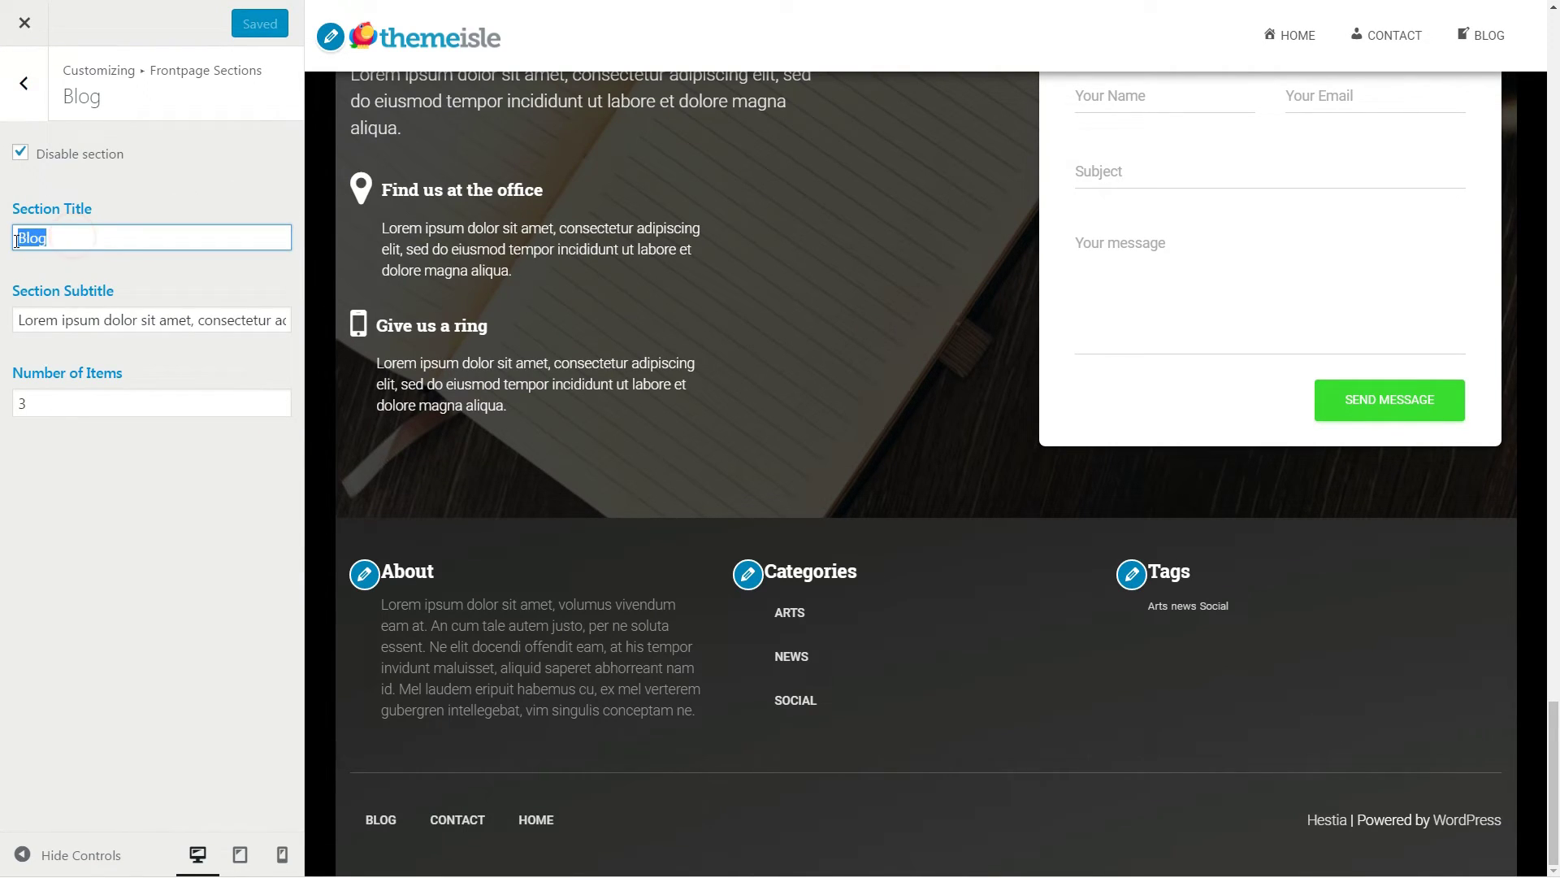
left_click(43, 405)
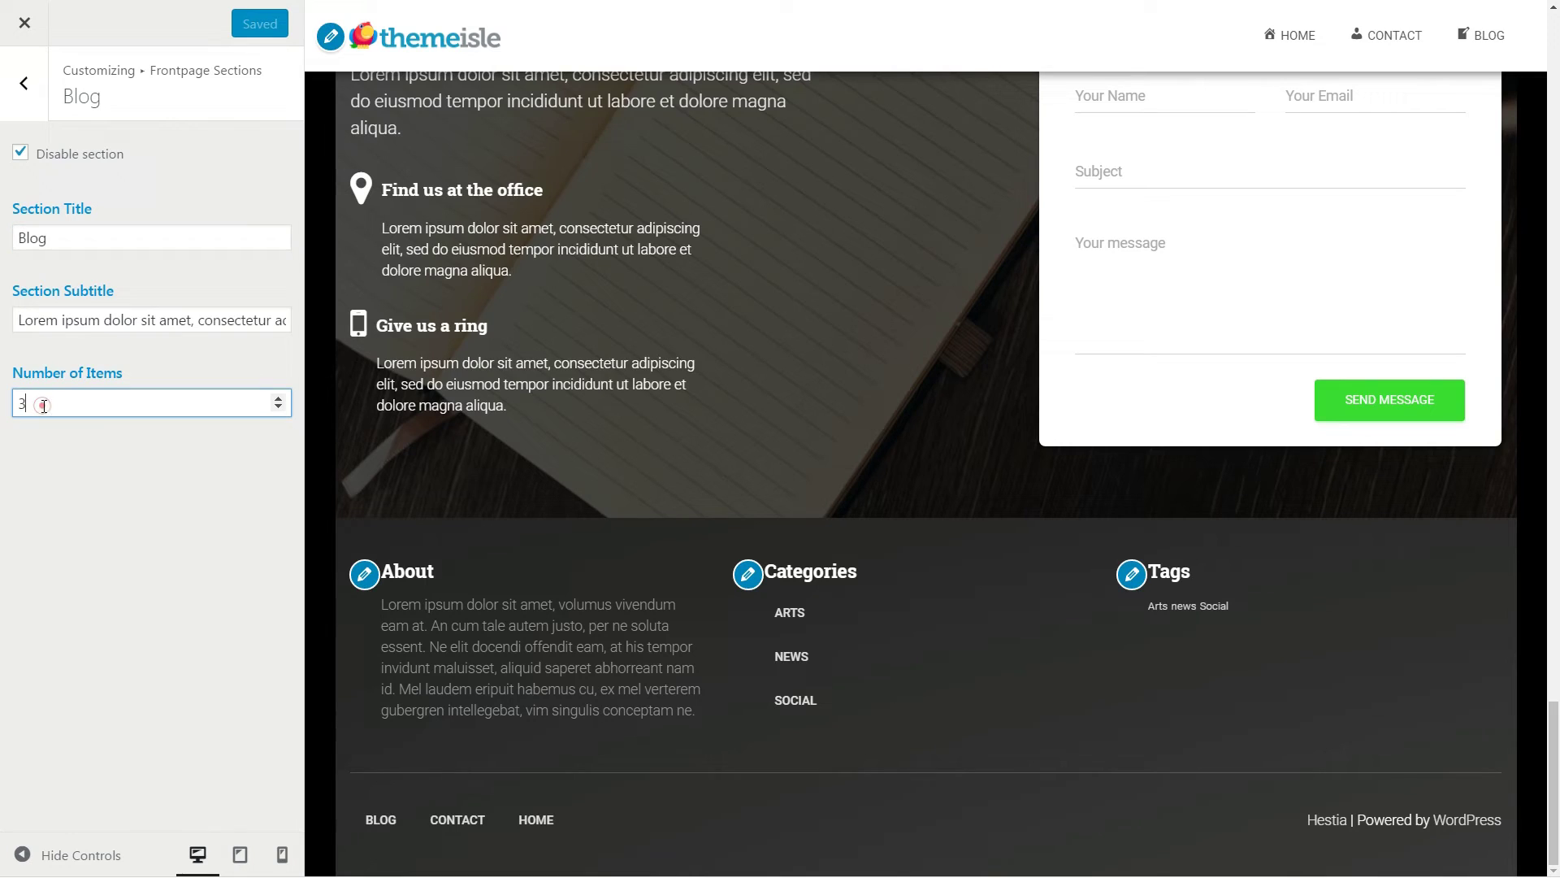
left_click(21, 160)
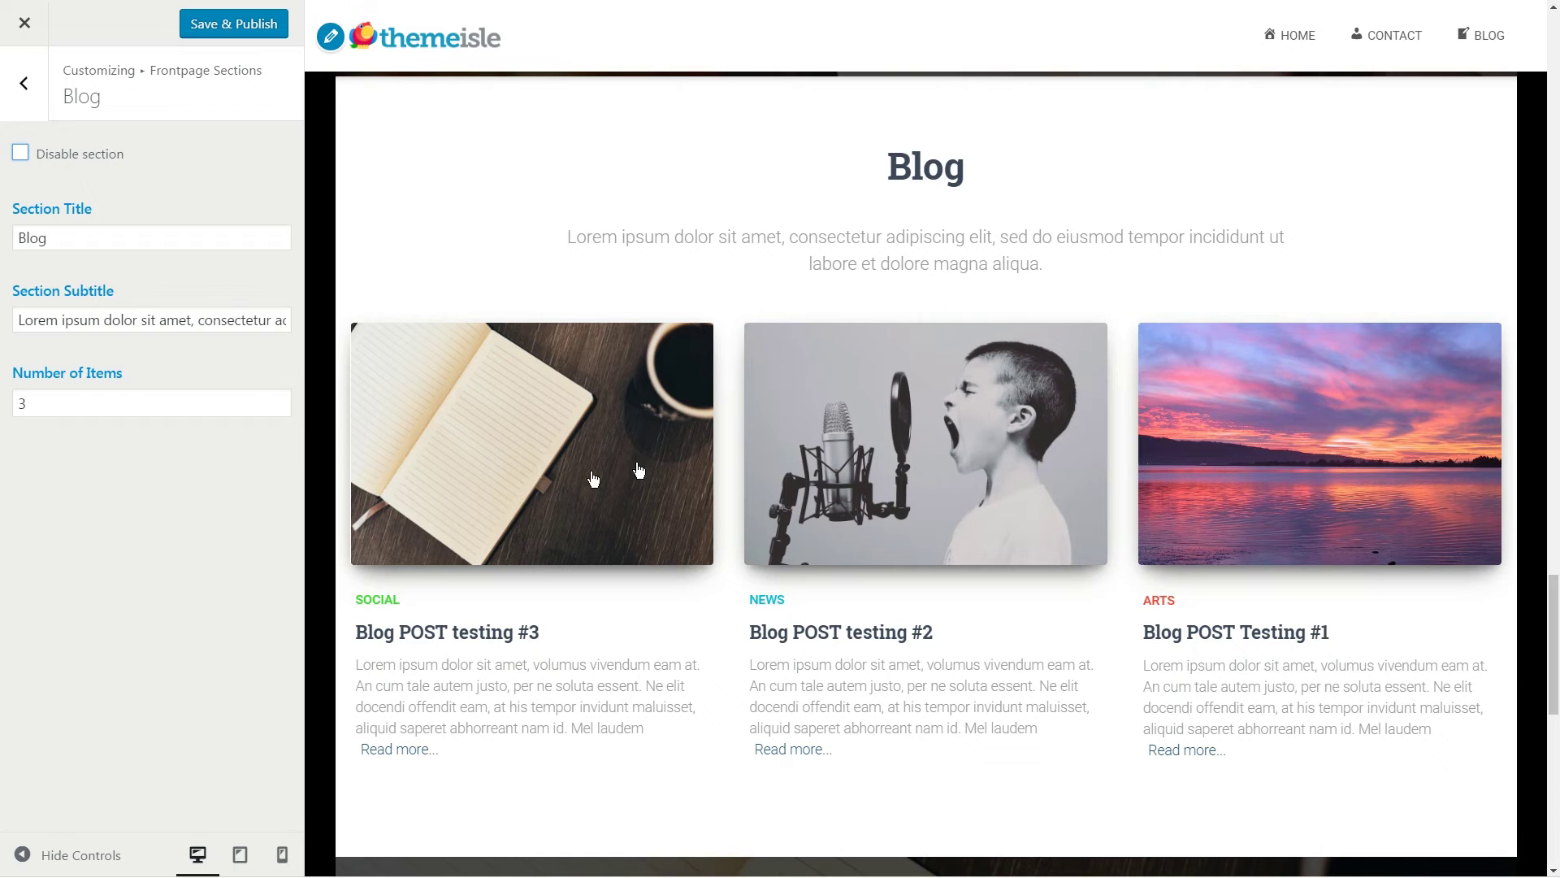
left_click(22, 156)
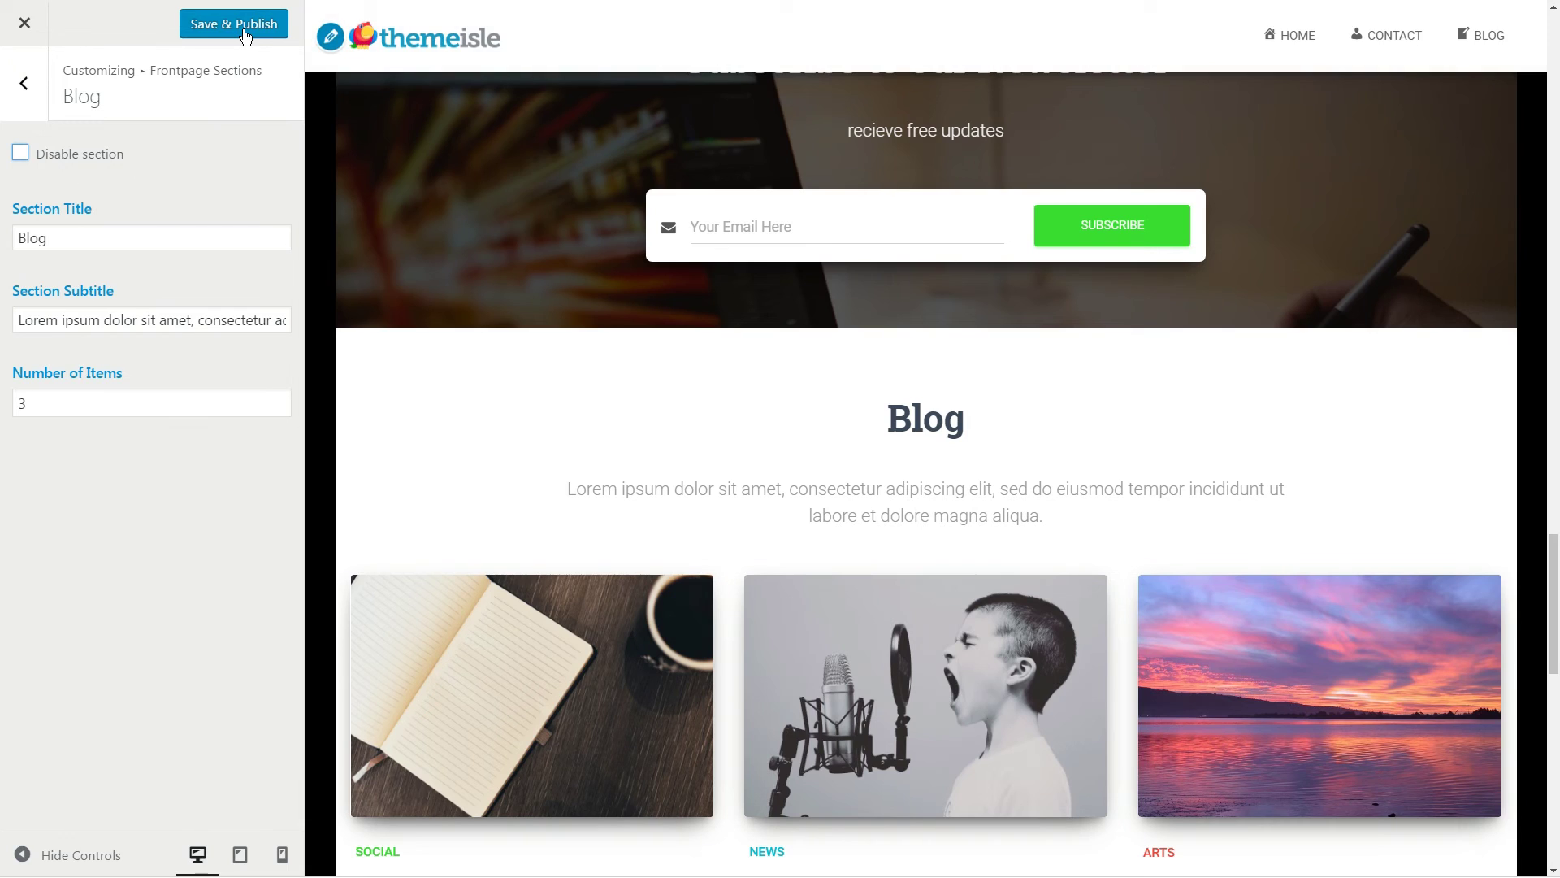
left_click(247, 38)
key("Escape")
left_click(280, 467)
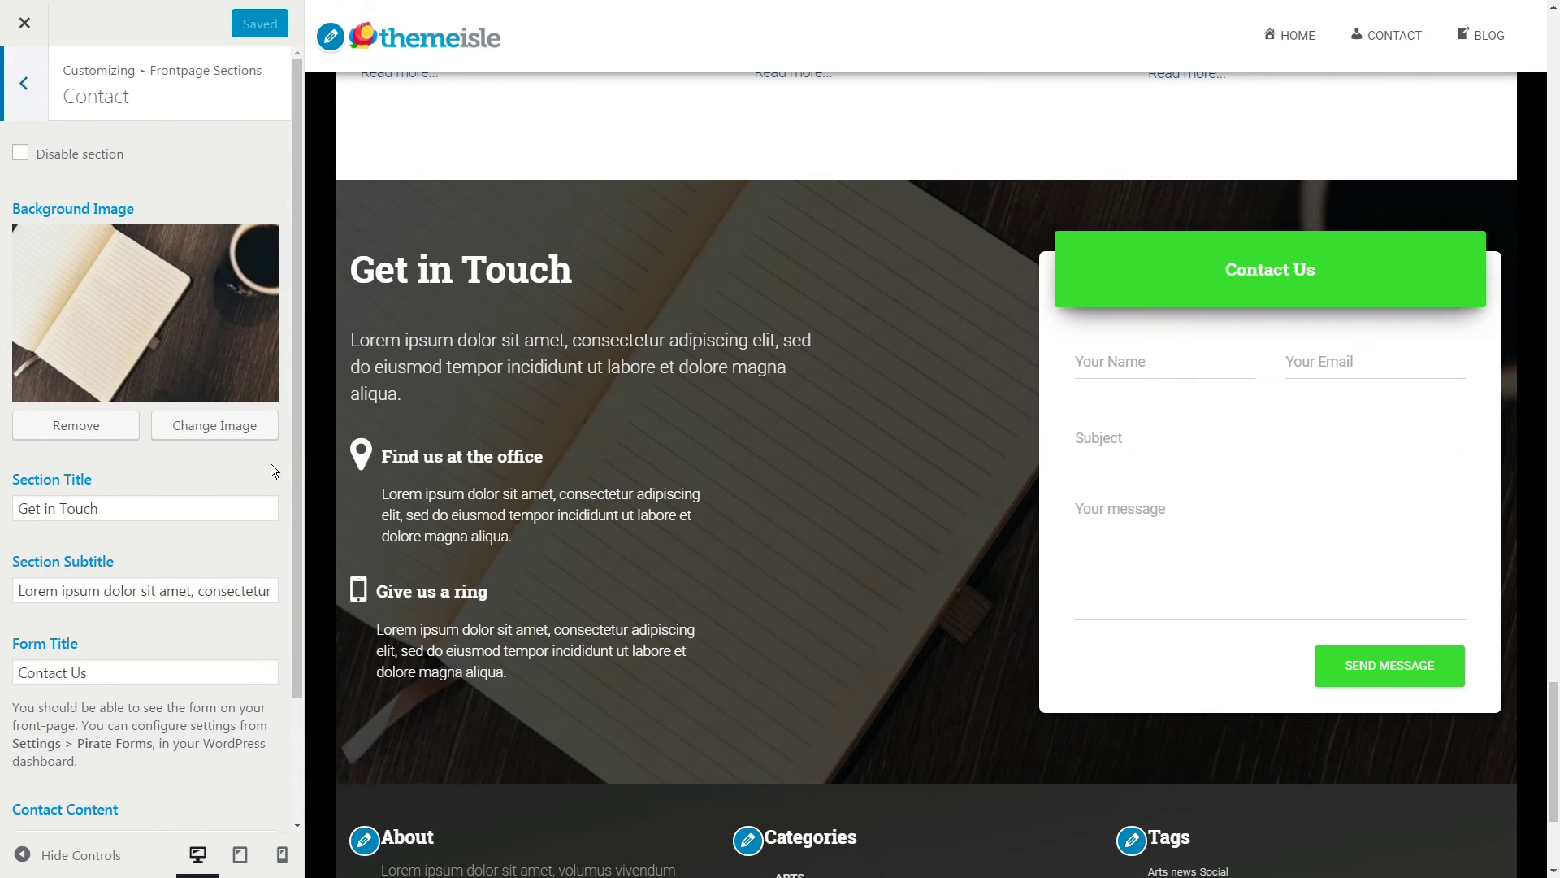
left_click(209, 435)
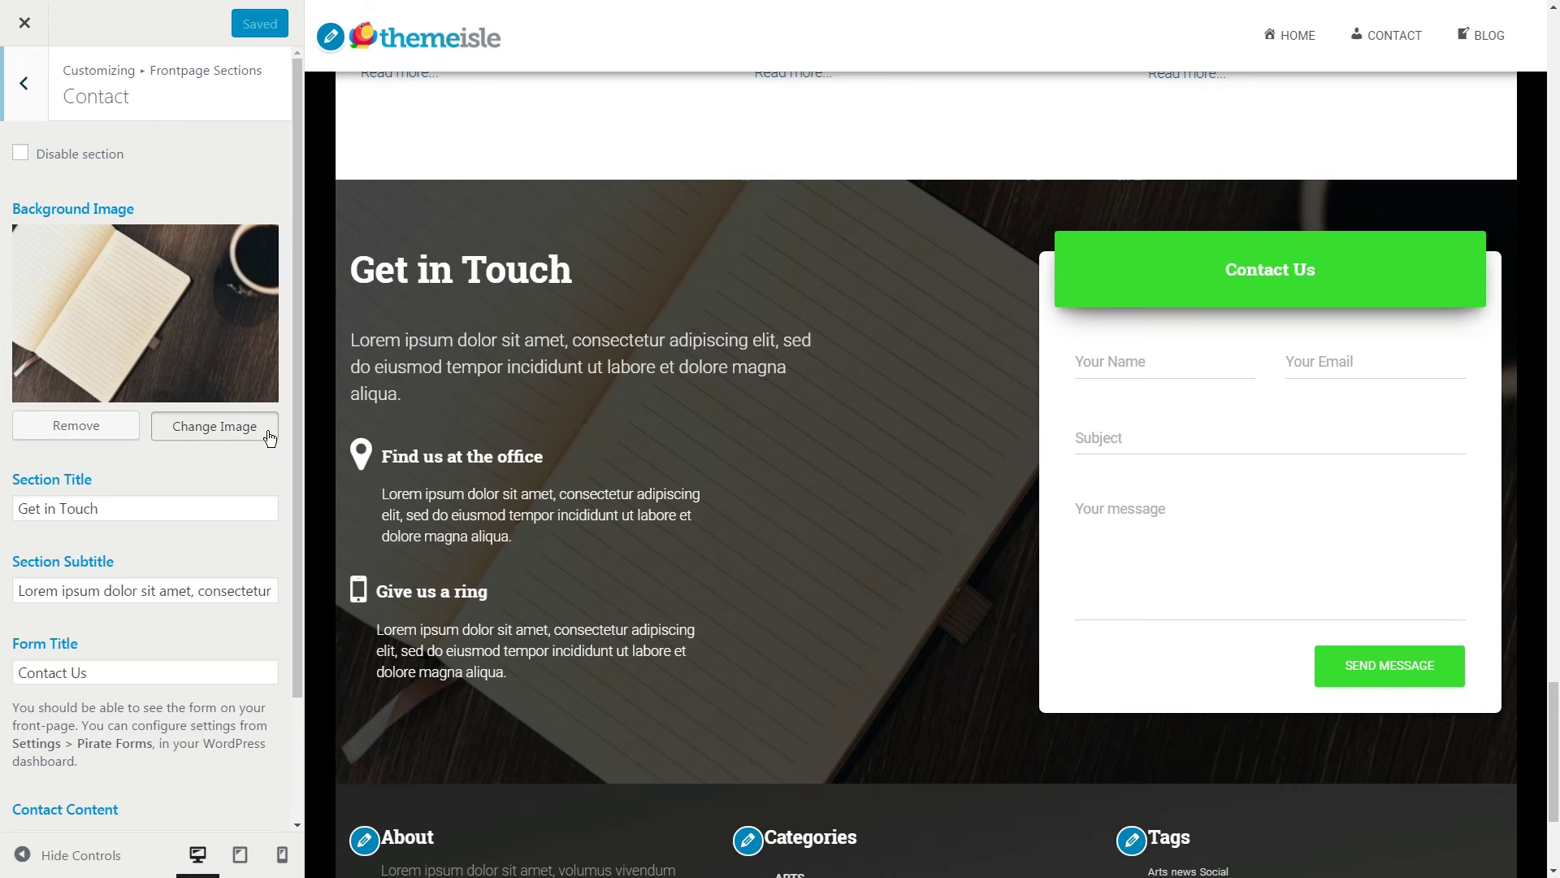
left_click_drag(102, 509, 18, 509)
left_click(49, 509)
left_click_drag(20, 591, 122, 589)
left_click(14, 585)
left_click(119, 671)
left_click_drag(295, 518, 297, 638)
left_click(174, 697)
left_click_drag(297, 497, 299, 703)
left_click(175, 539)
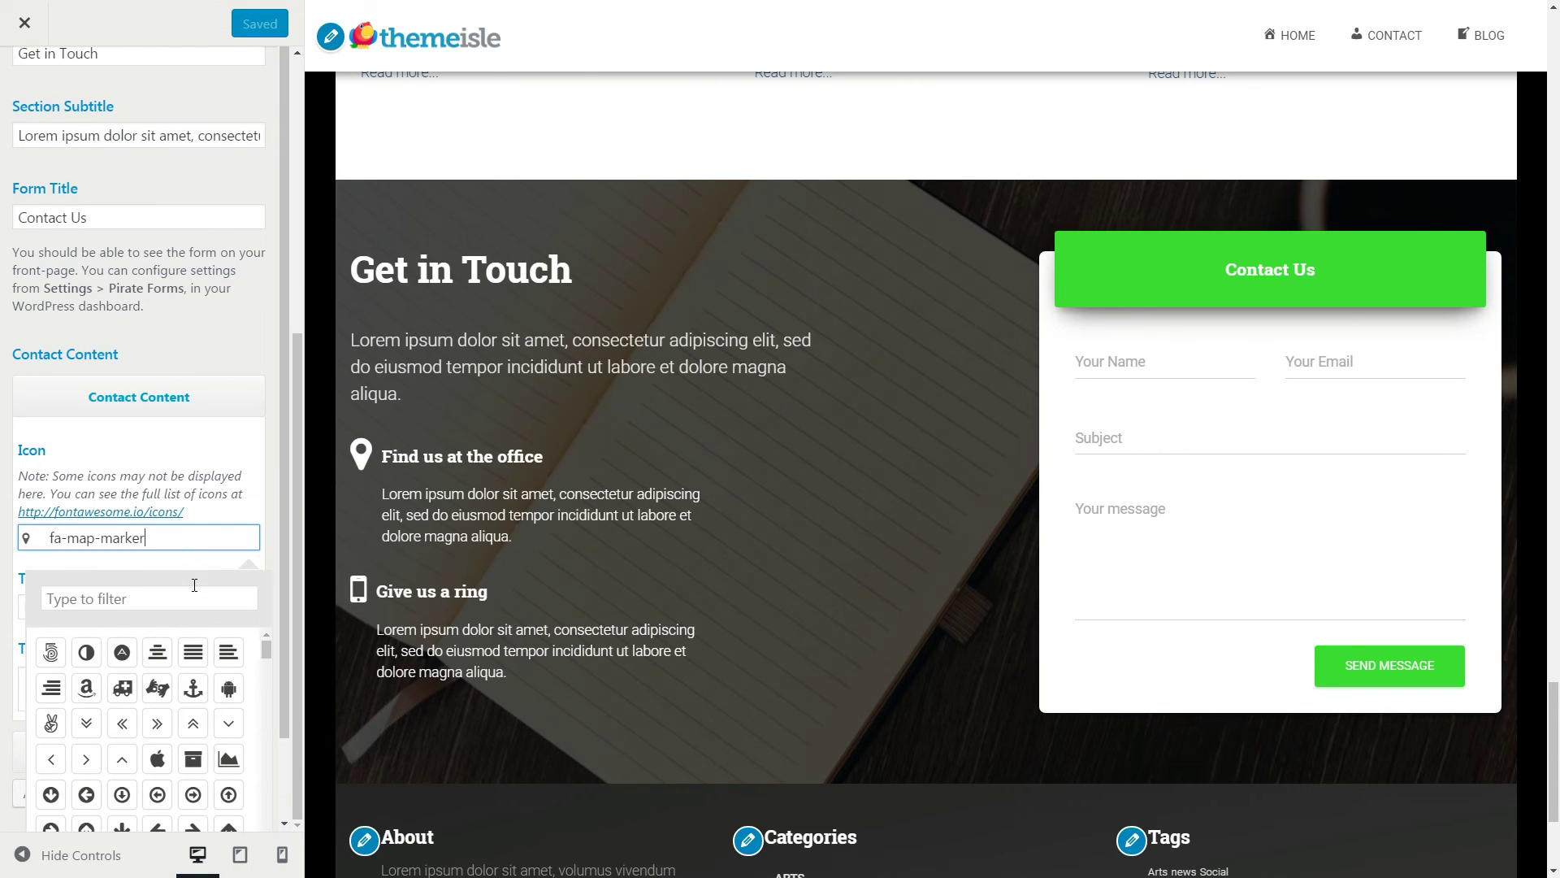
scroll(206, 551, "up", 5)
scroll(163, 407, "down", 5)
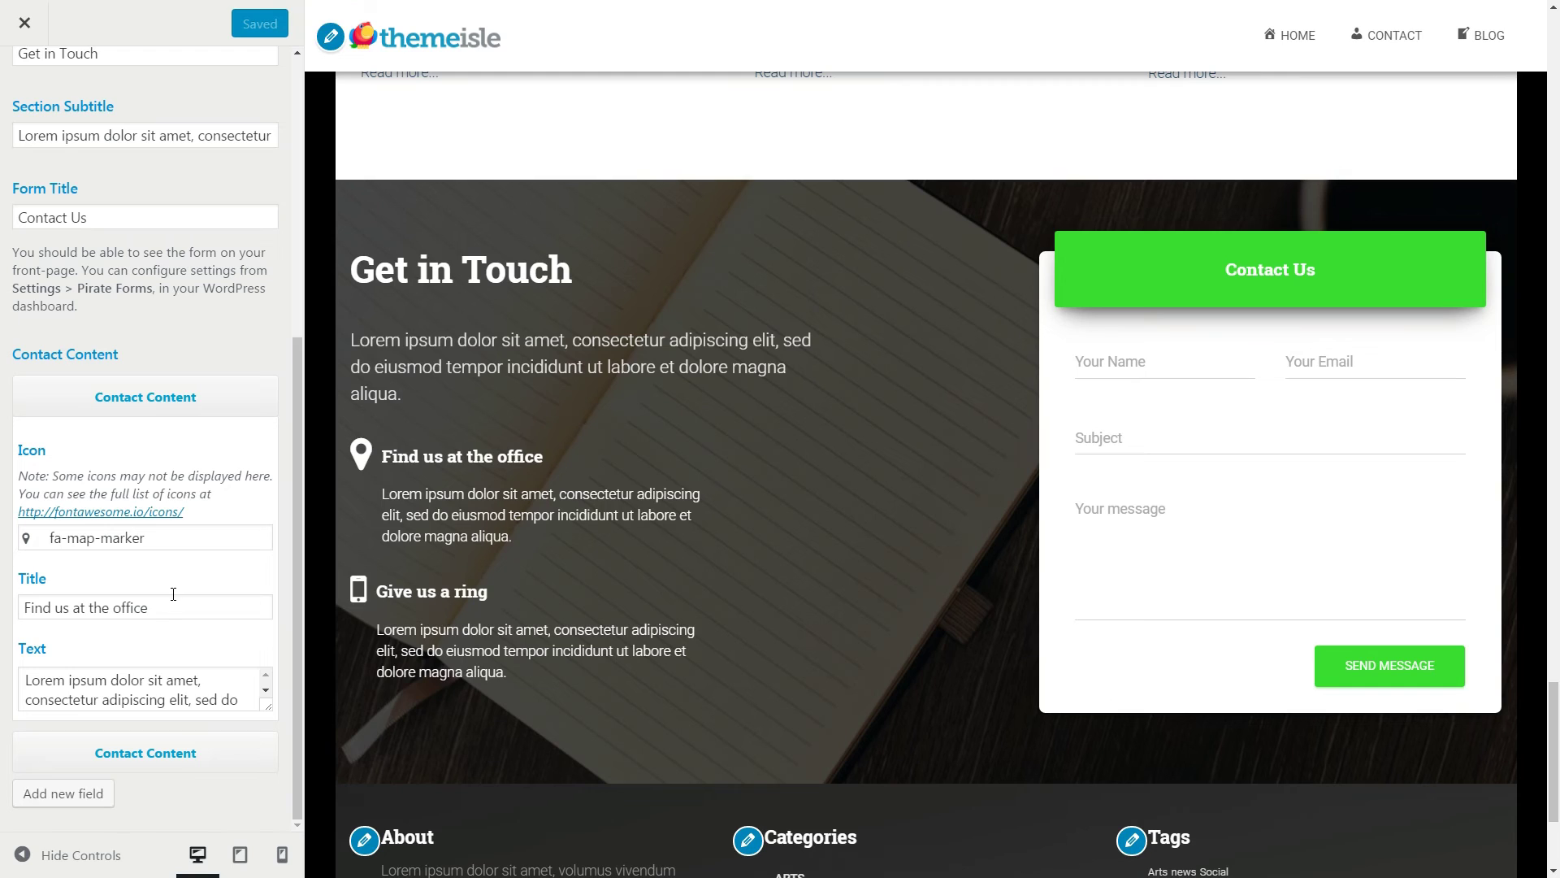
left_click(221, 692)
left_click(184, 398)
left_click(174, 752)
scroll(163, 569, "down", 5)
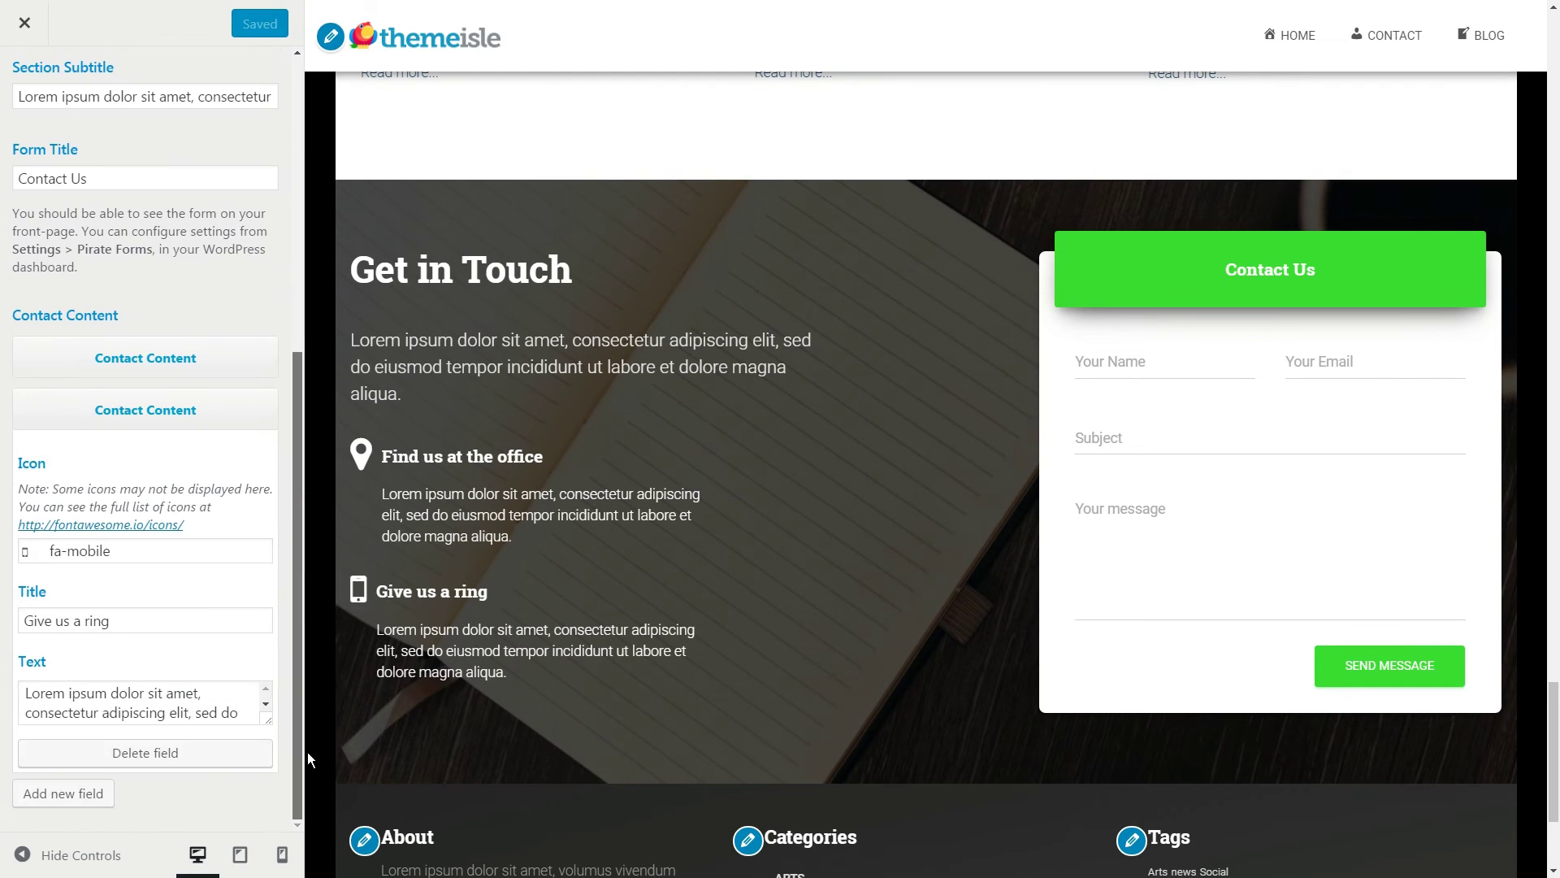
left_click(140, 550)
scroll(190, 572, "up", 6)
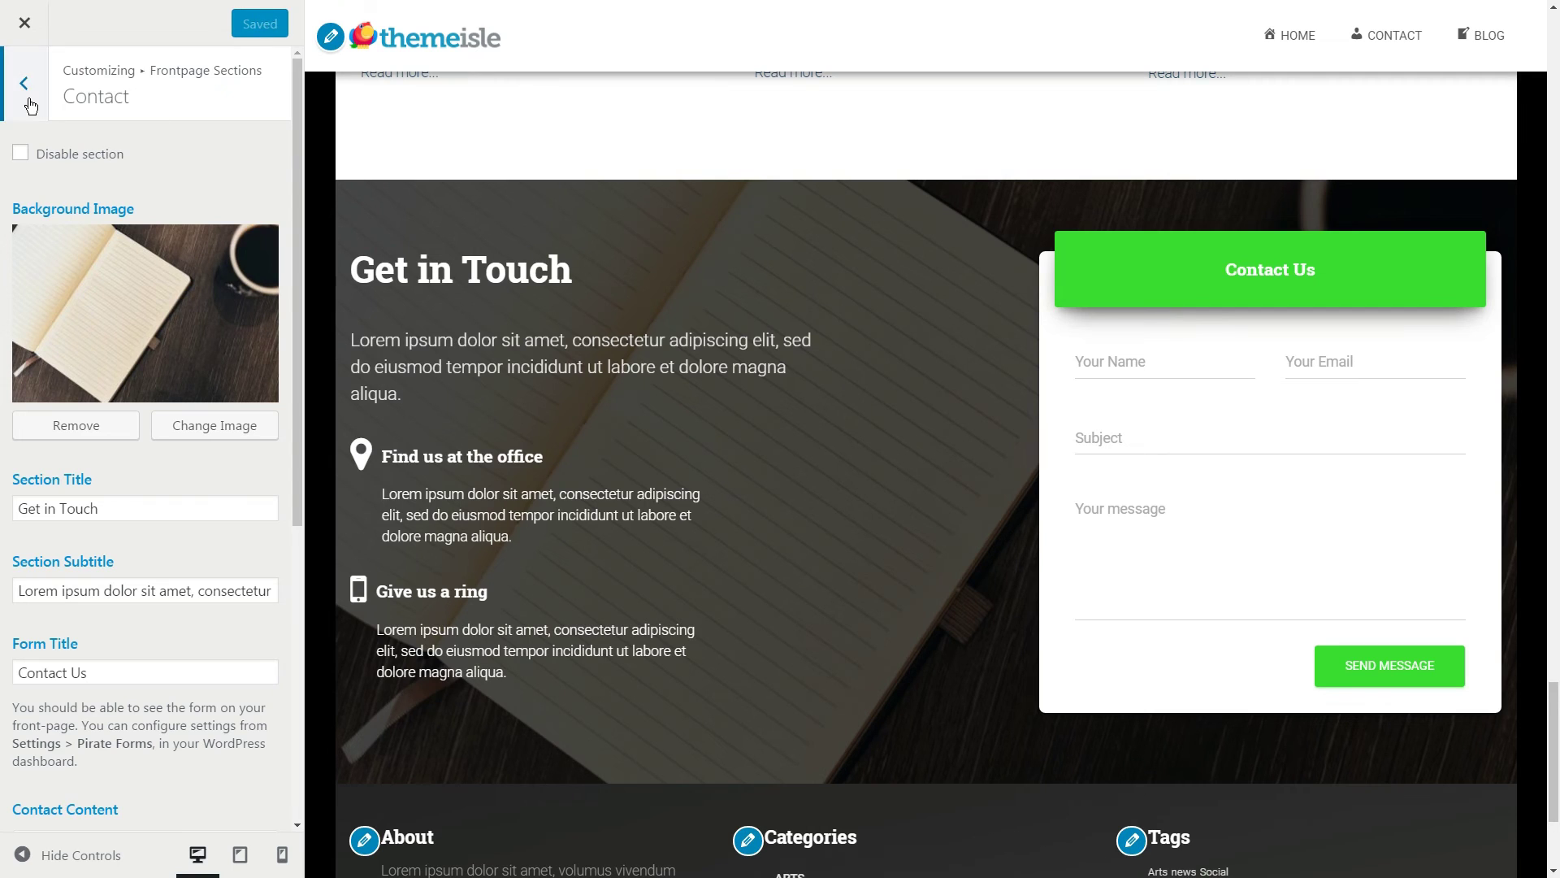
left_click(26, 94)
- Install and activate WooCommerce 2.6.14, then start its setup wizard with Let's Go!
left_click(246, 529)
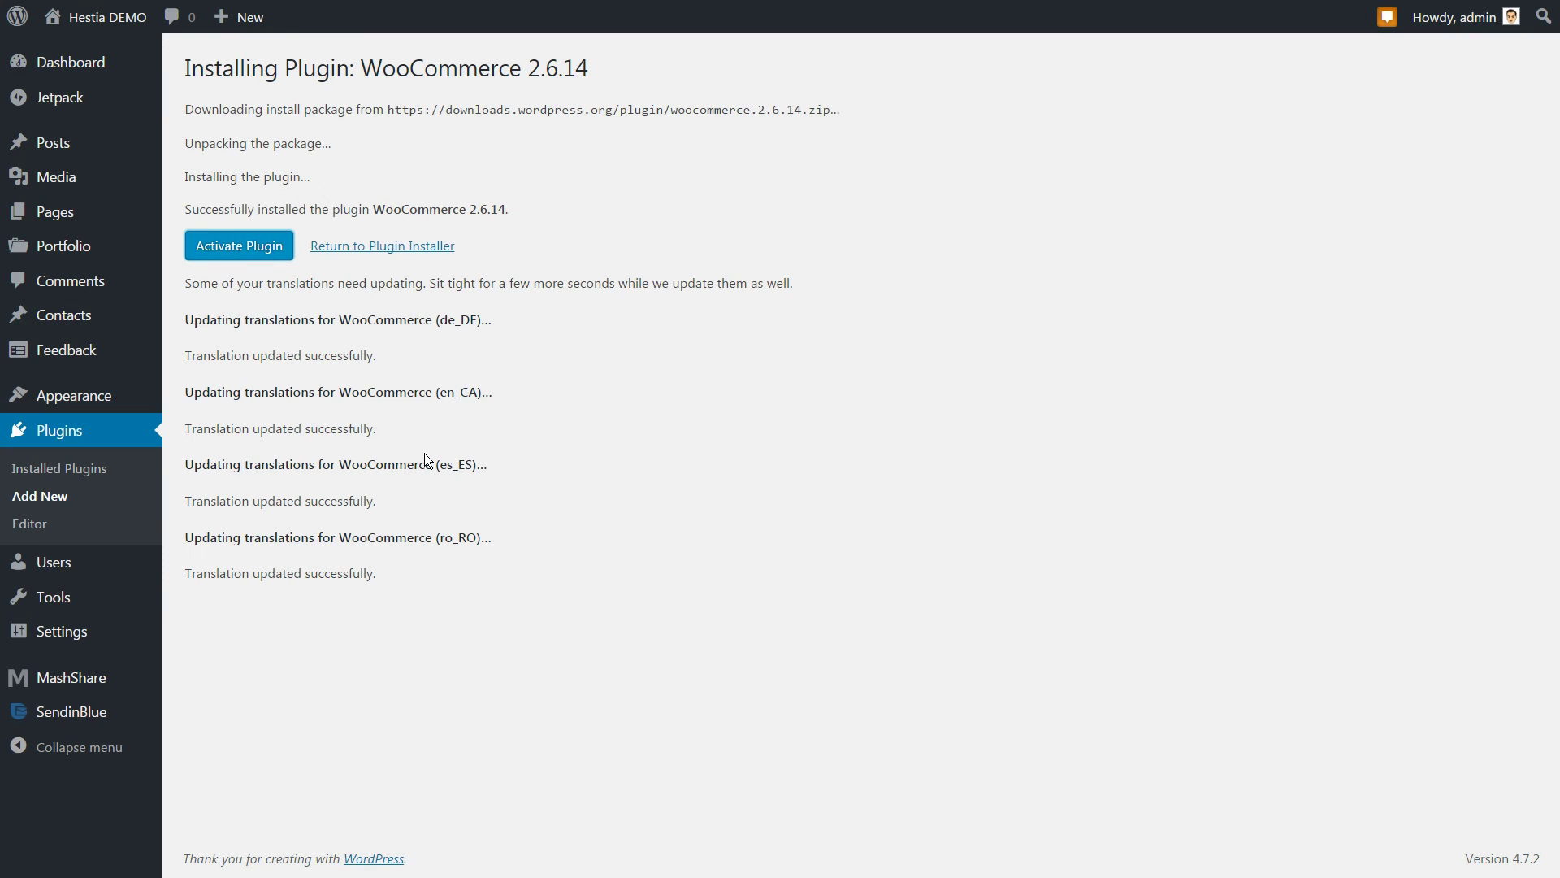
key("Return")
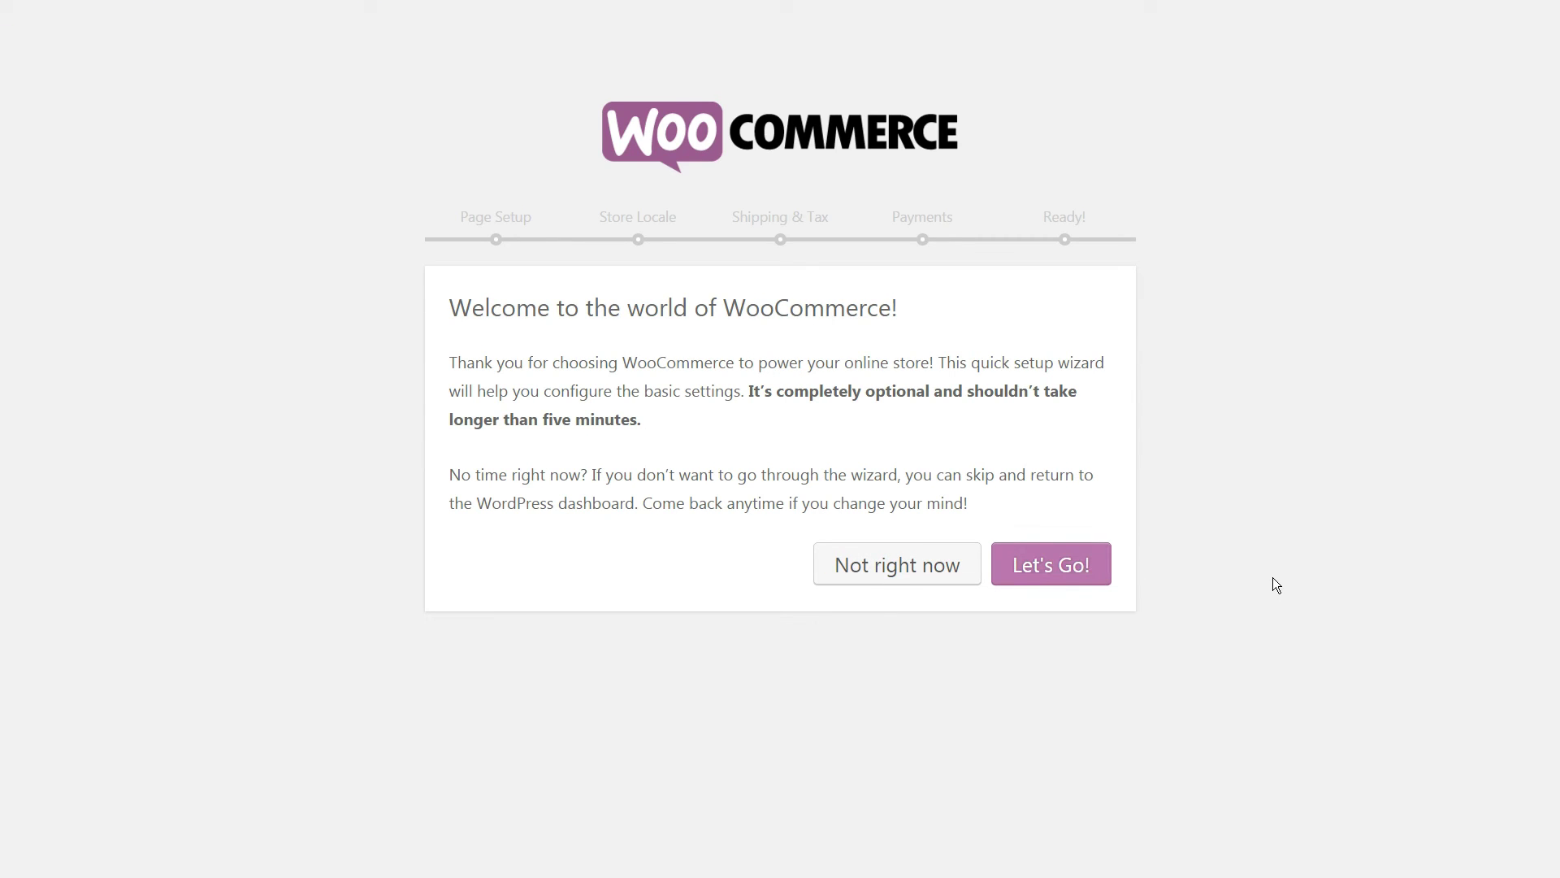
left_click(1048, 564)
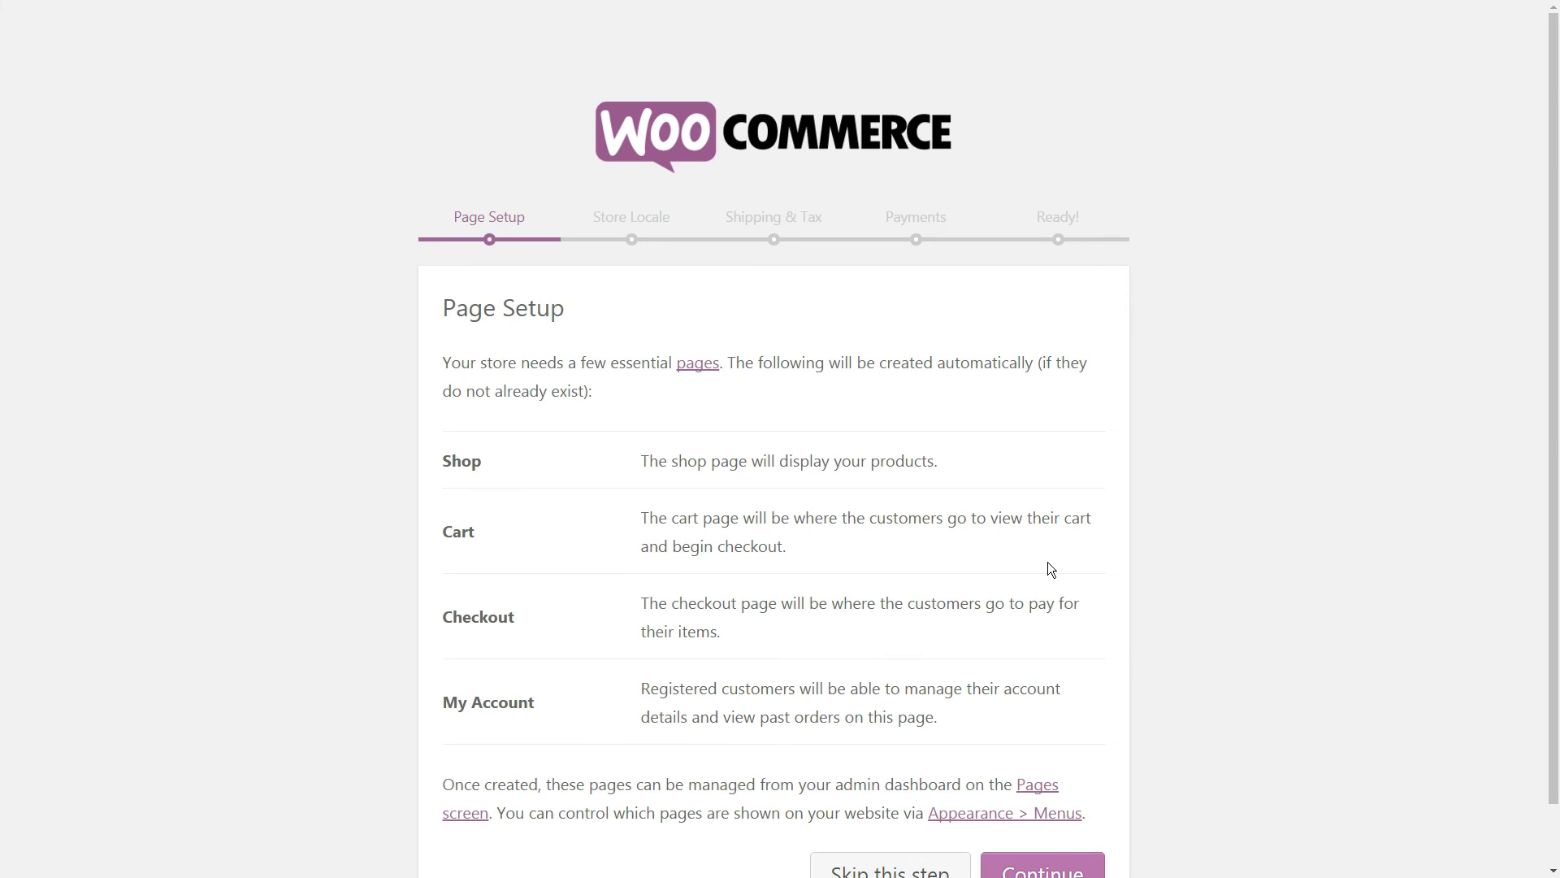
scroll(1345, 644, "down", 2)
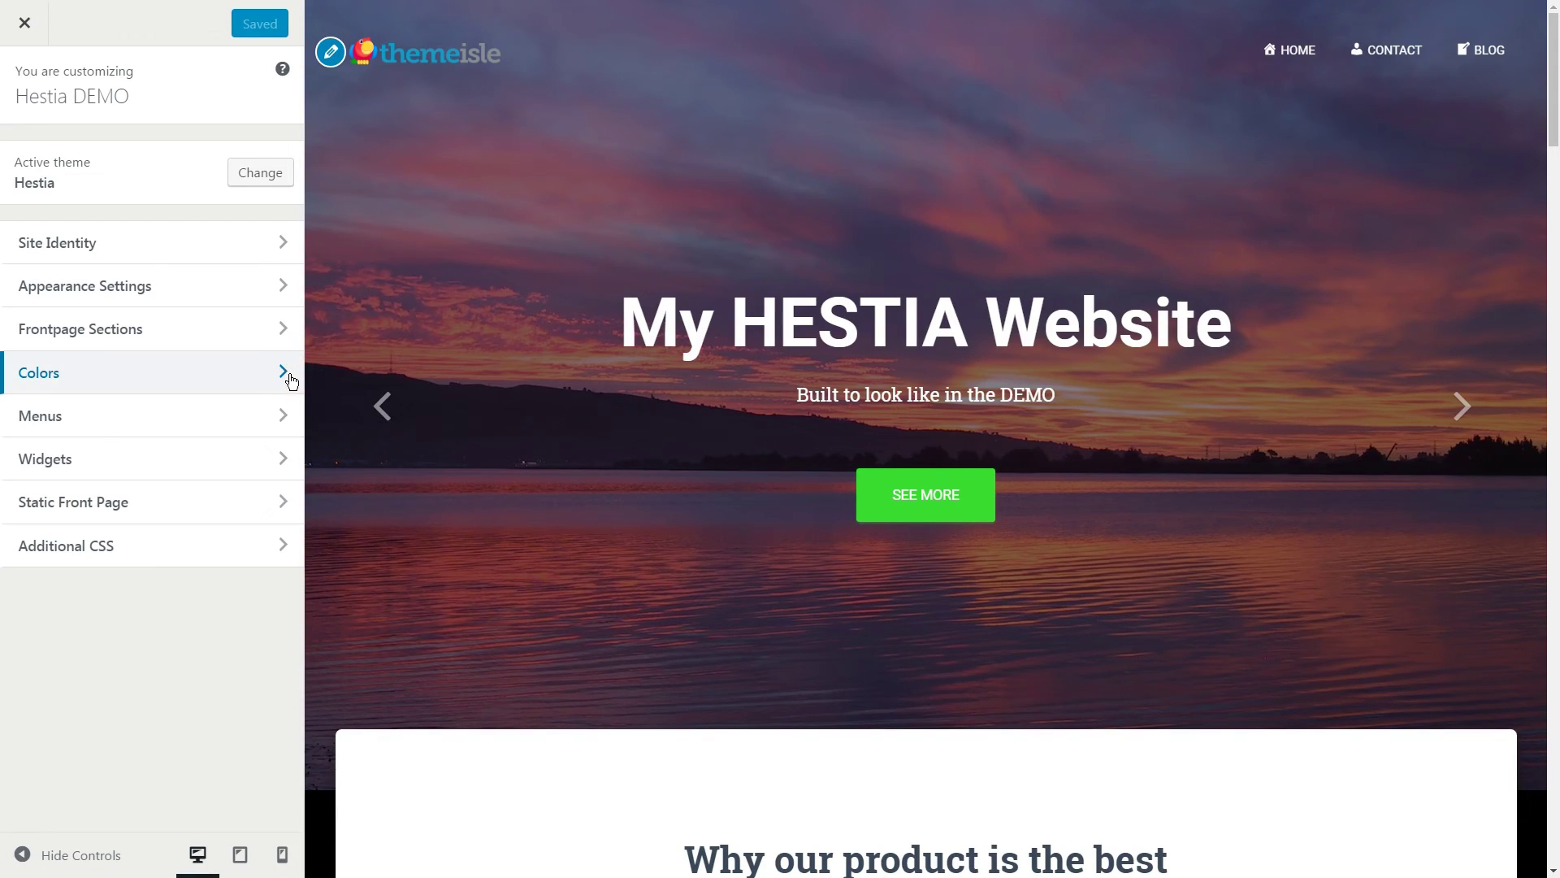
- Set the Accent Color in Colors to purple
left_click(292, 381)
left_click(65, 278)
double_click(76, 306)
type("#9c27b0")
left_click(108, 227)
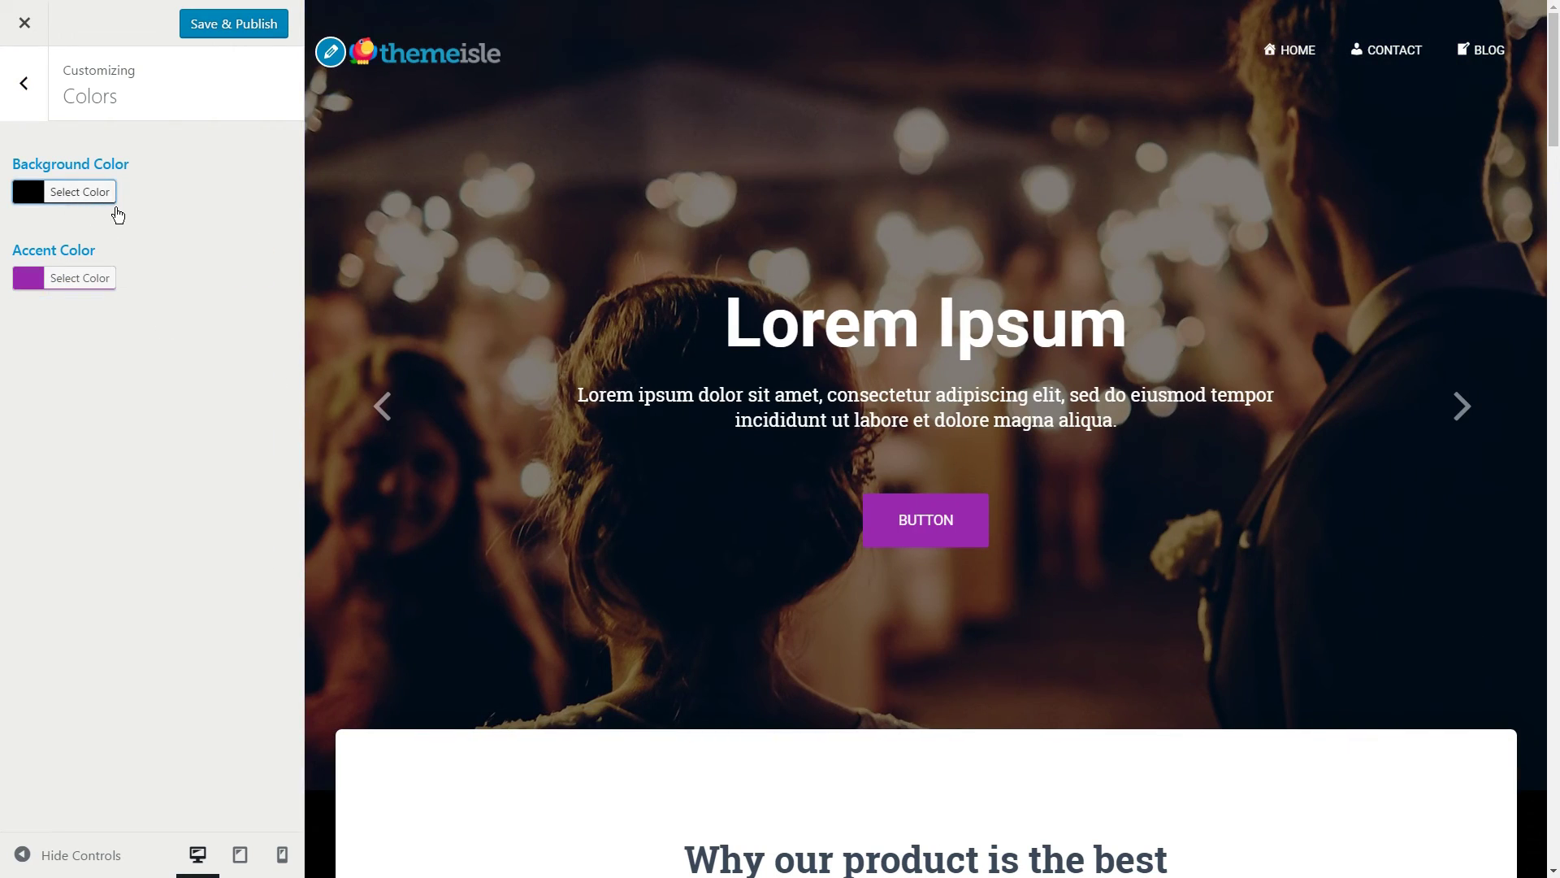
- Set the Background Color to white (#ffffff) and publish the colour settings
left_click(98, 195)
scroll(600, 232, "down", 5)
left_click(101, 426)
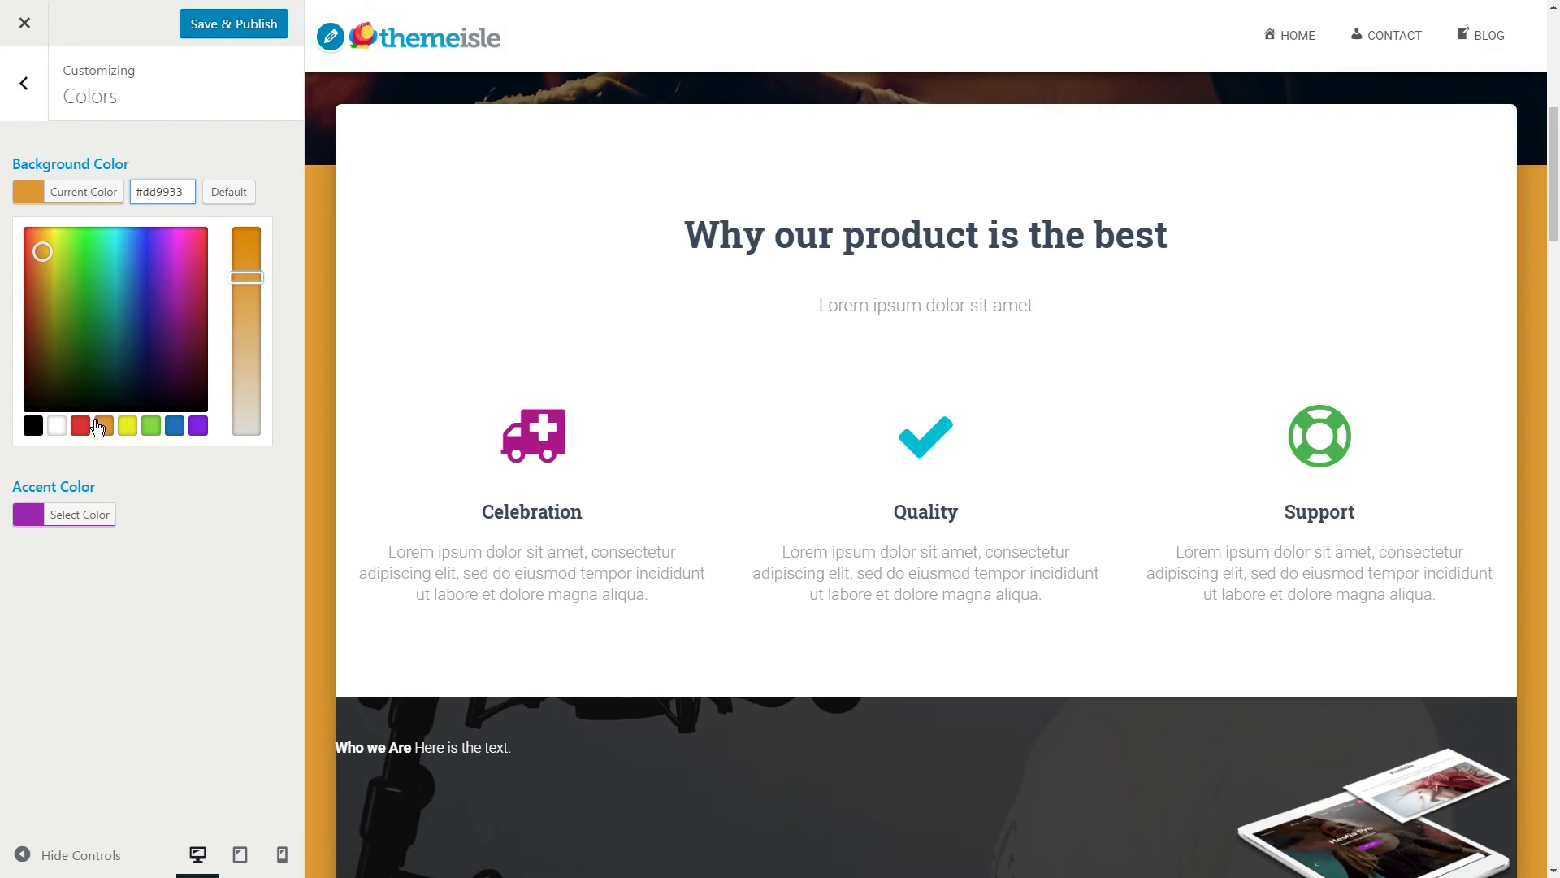
left_click(57, 426)
left_click(34, 426)
left_click(199, 425)
left_click(57, 426)
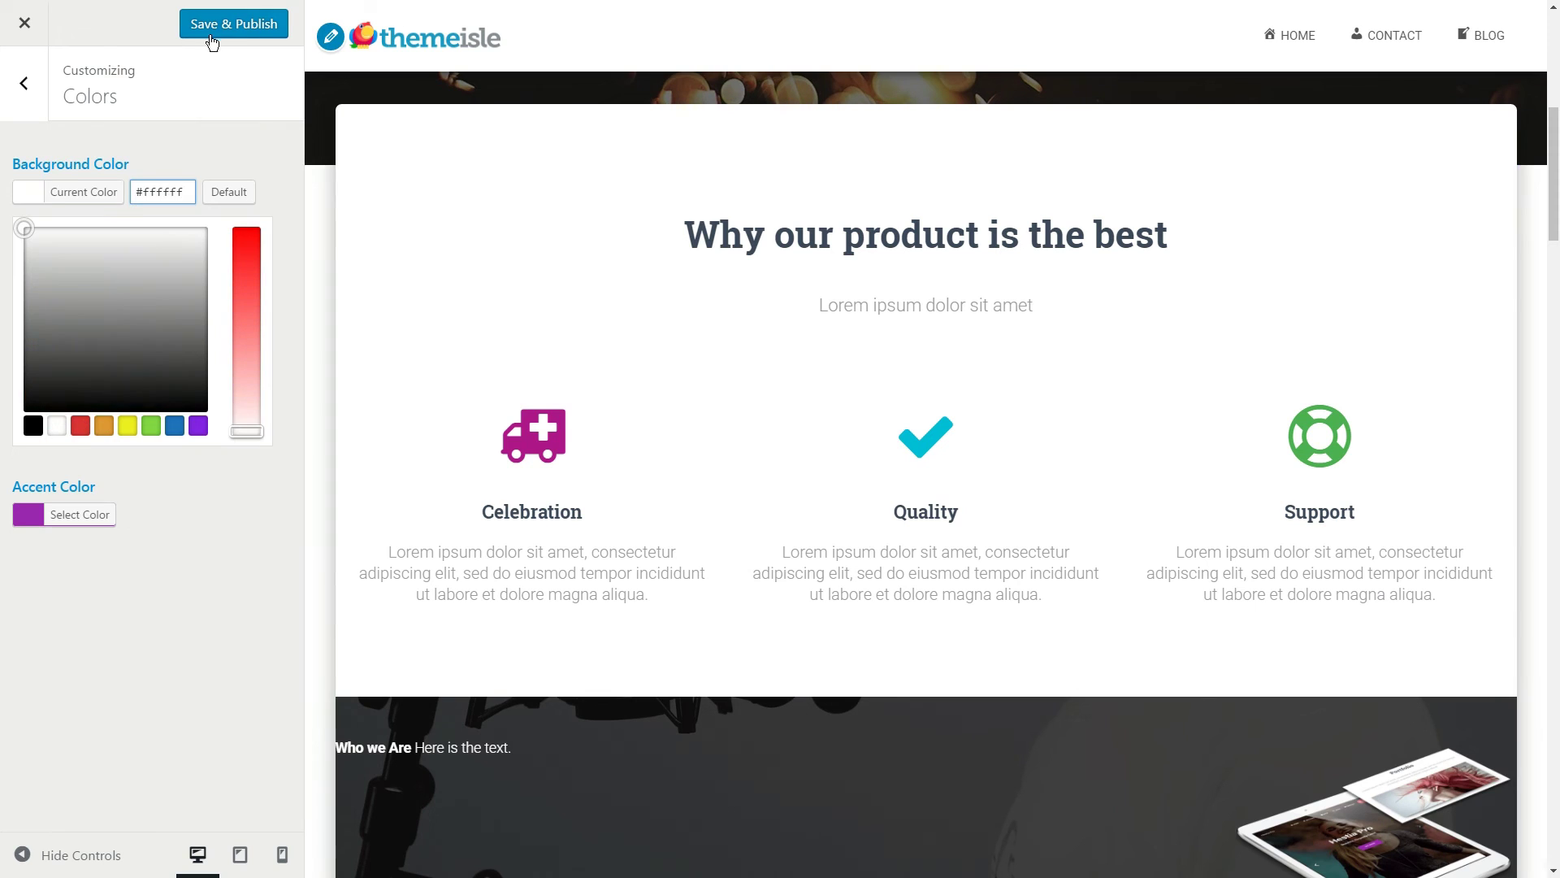
left_click(211, 31)
left_click_drag(1554, 195, 1557, 672)
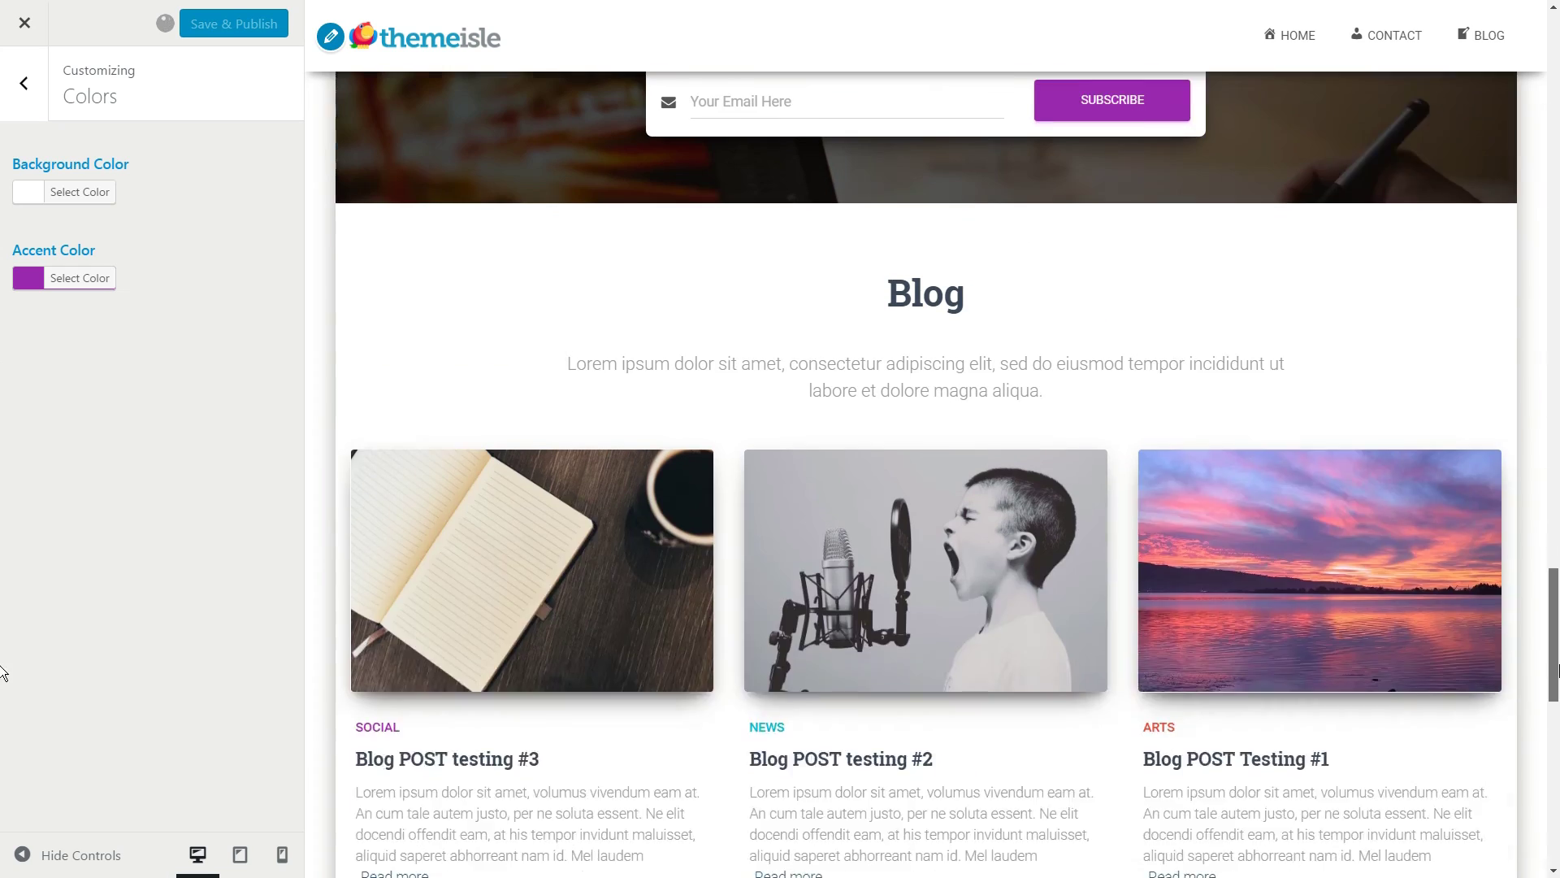
left_click(24, 83)
left_click(289, 416)
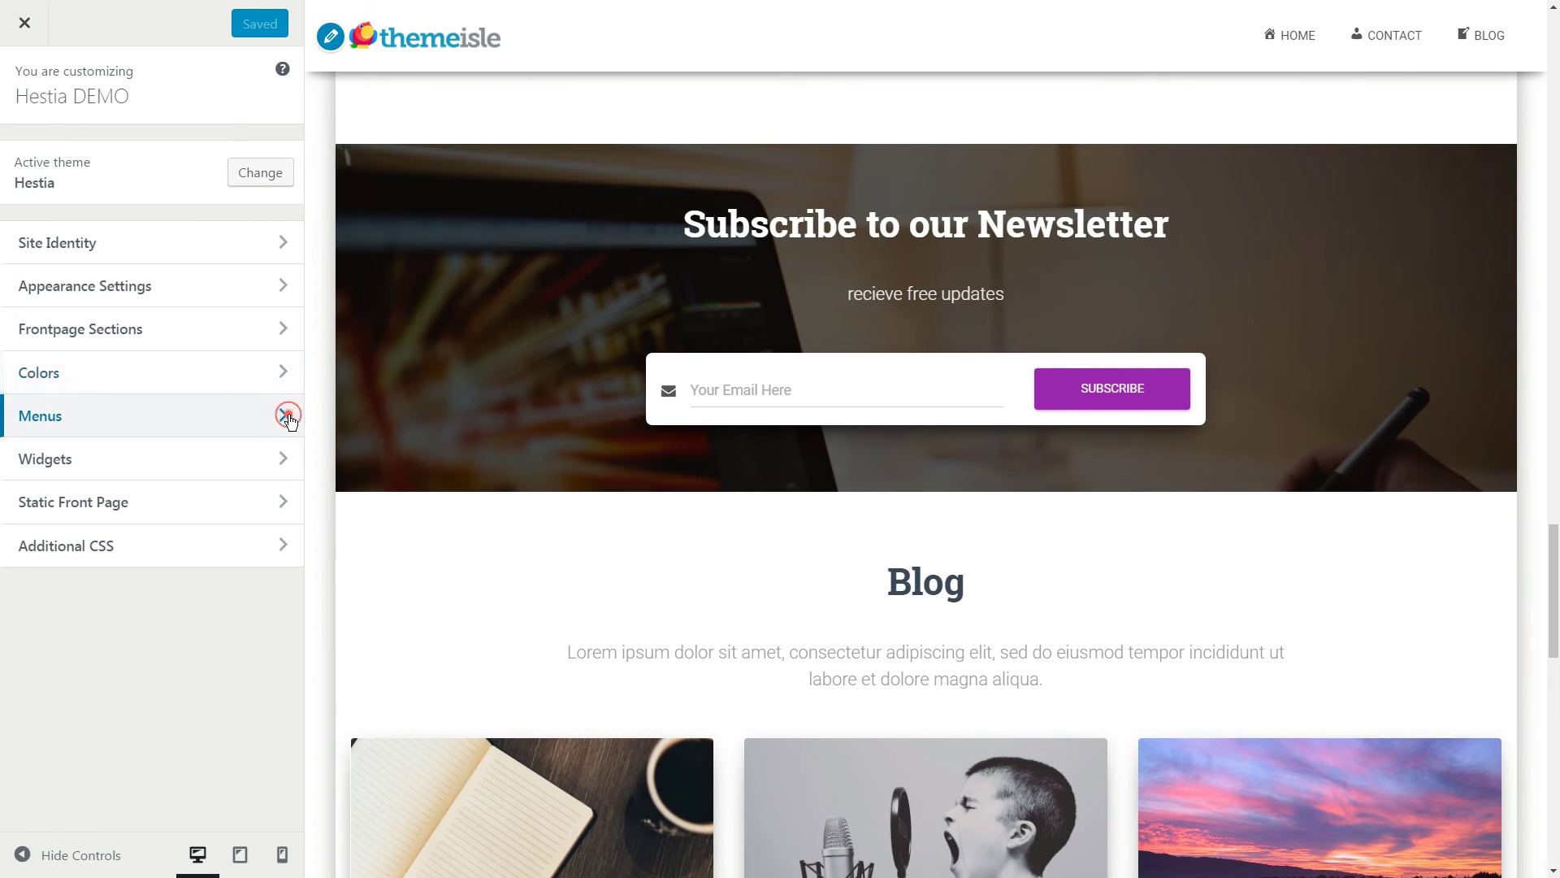
left_click(286, 218)
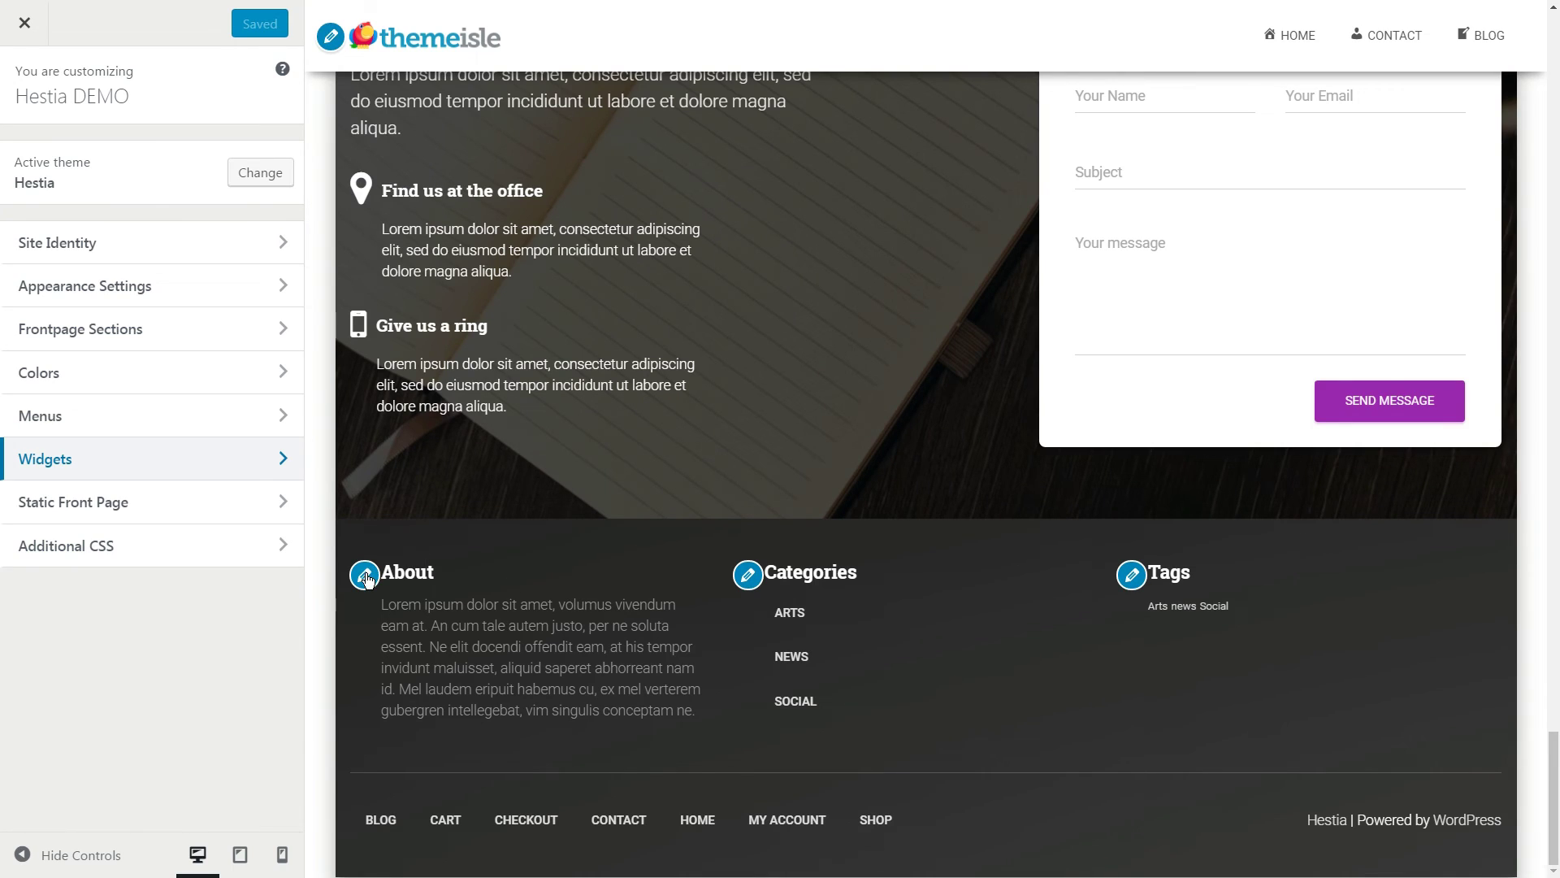
left_click(364, 574)
left_click(270, 165)
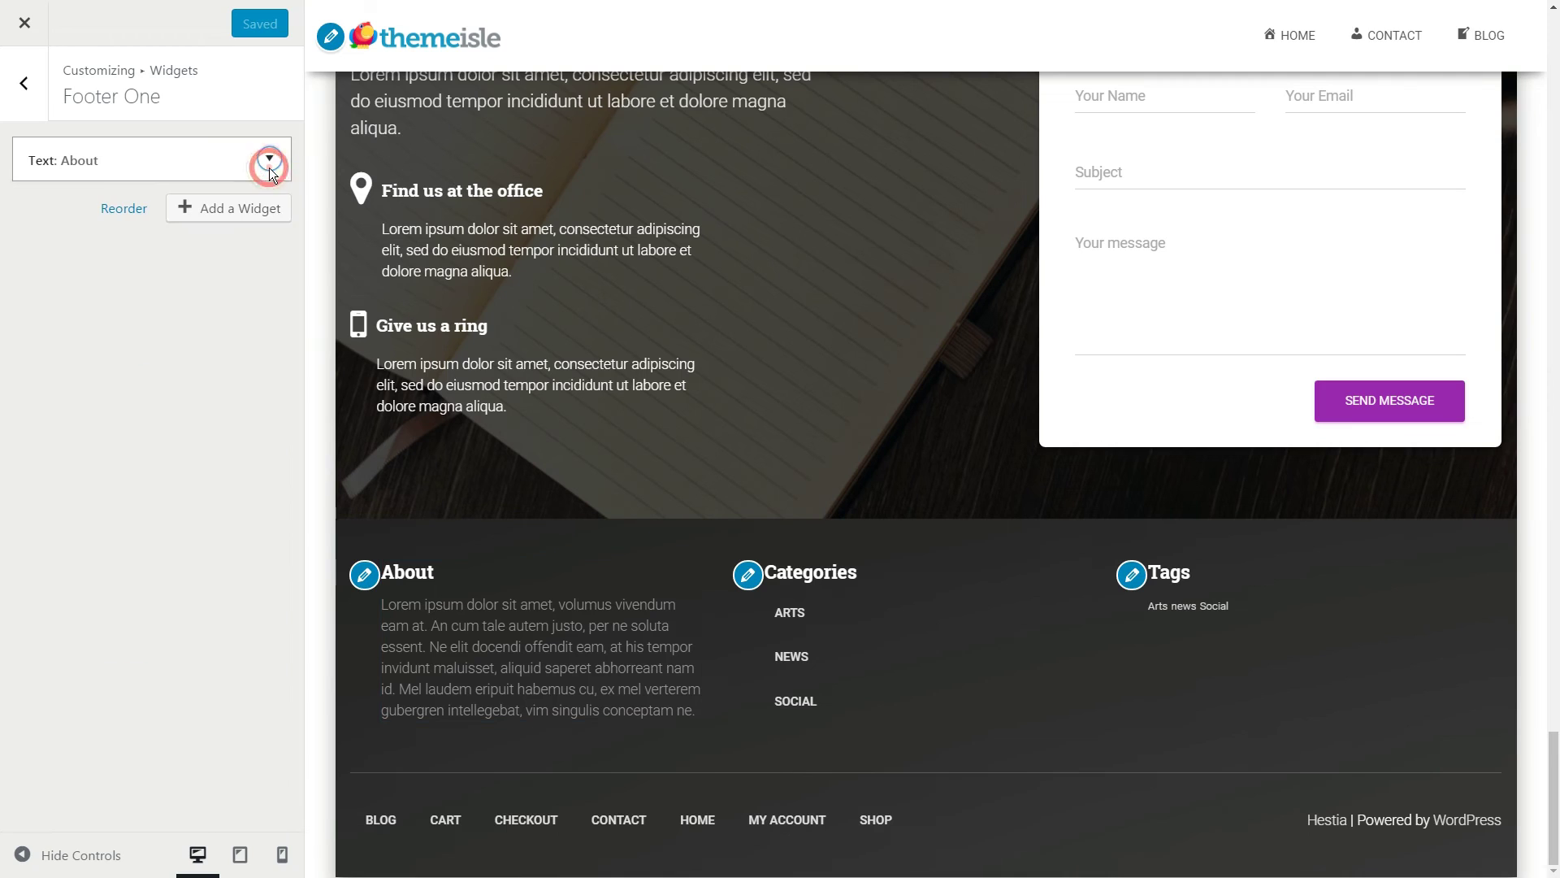
left_click(24, 83)
left_click(275, 238)
left_click(258, 212)
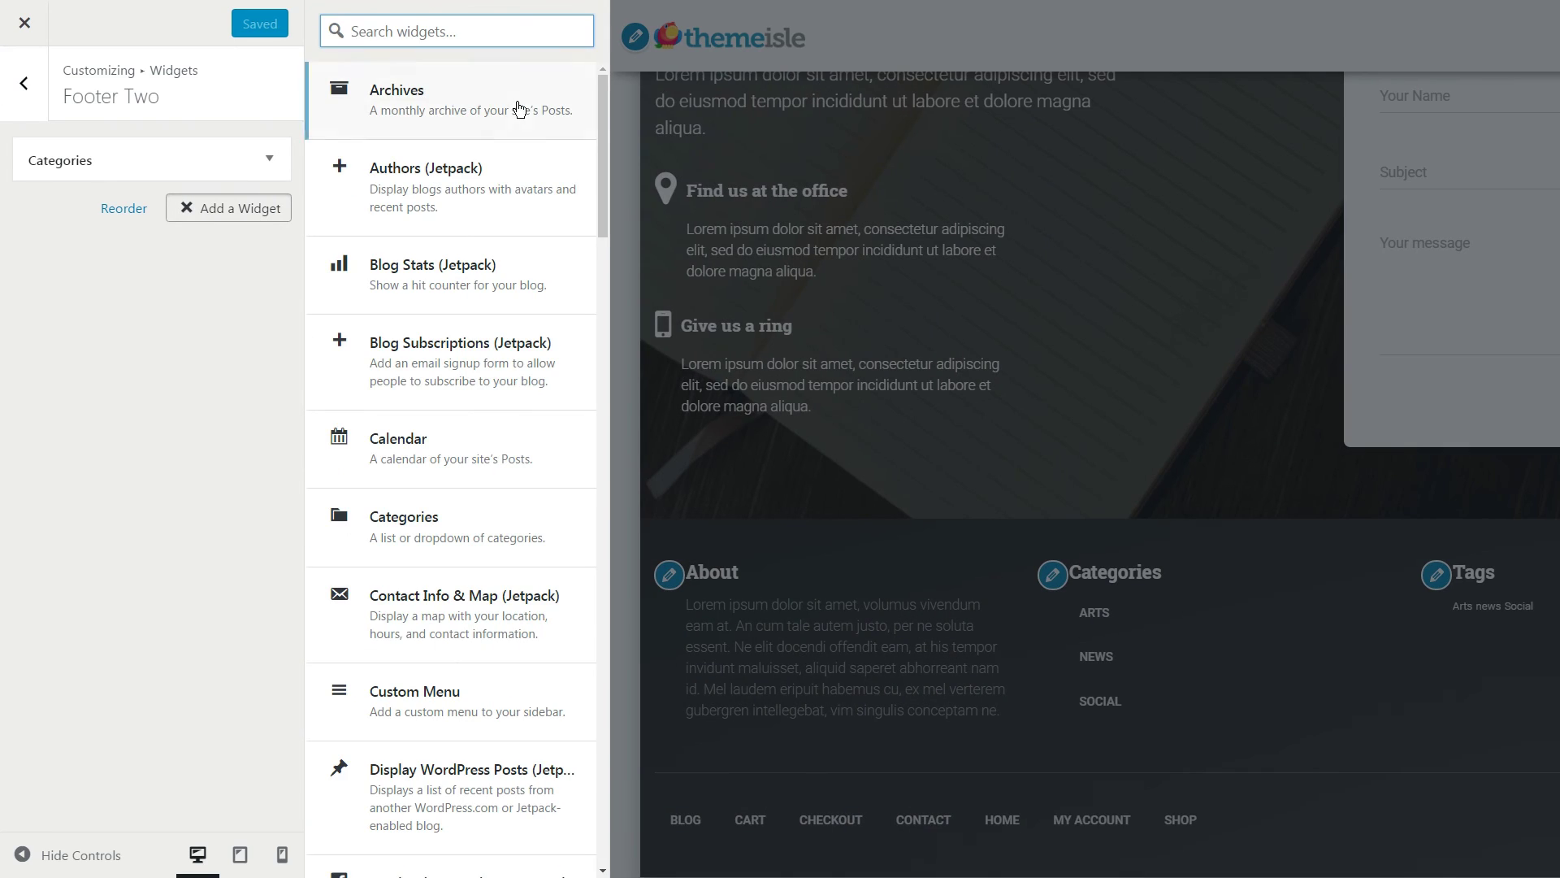
left_click(24, 83)
left_click(23, 83)
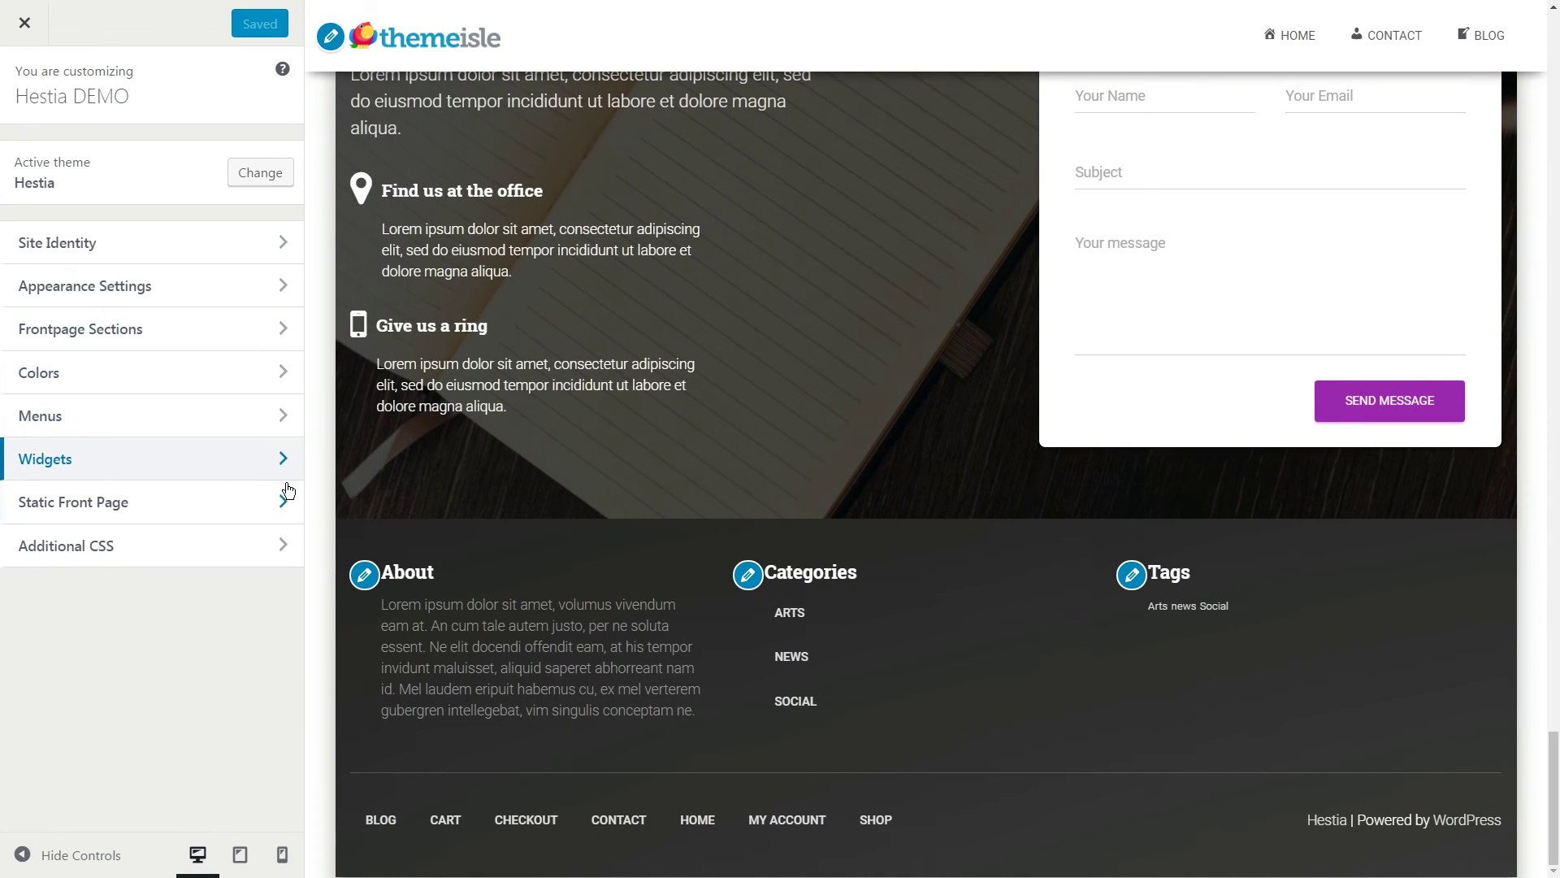
left_click(282, 546)
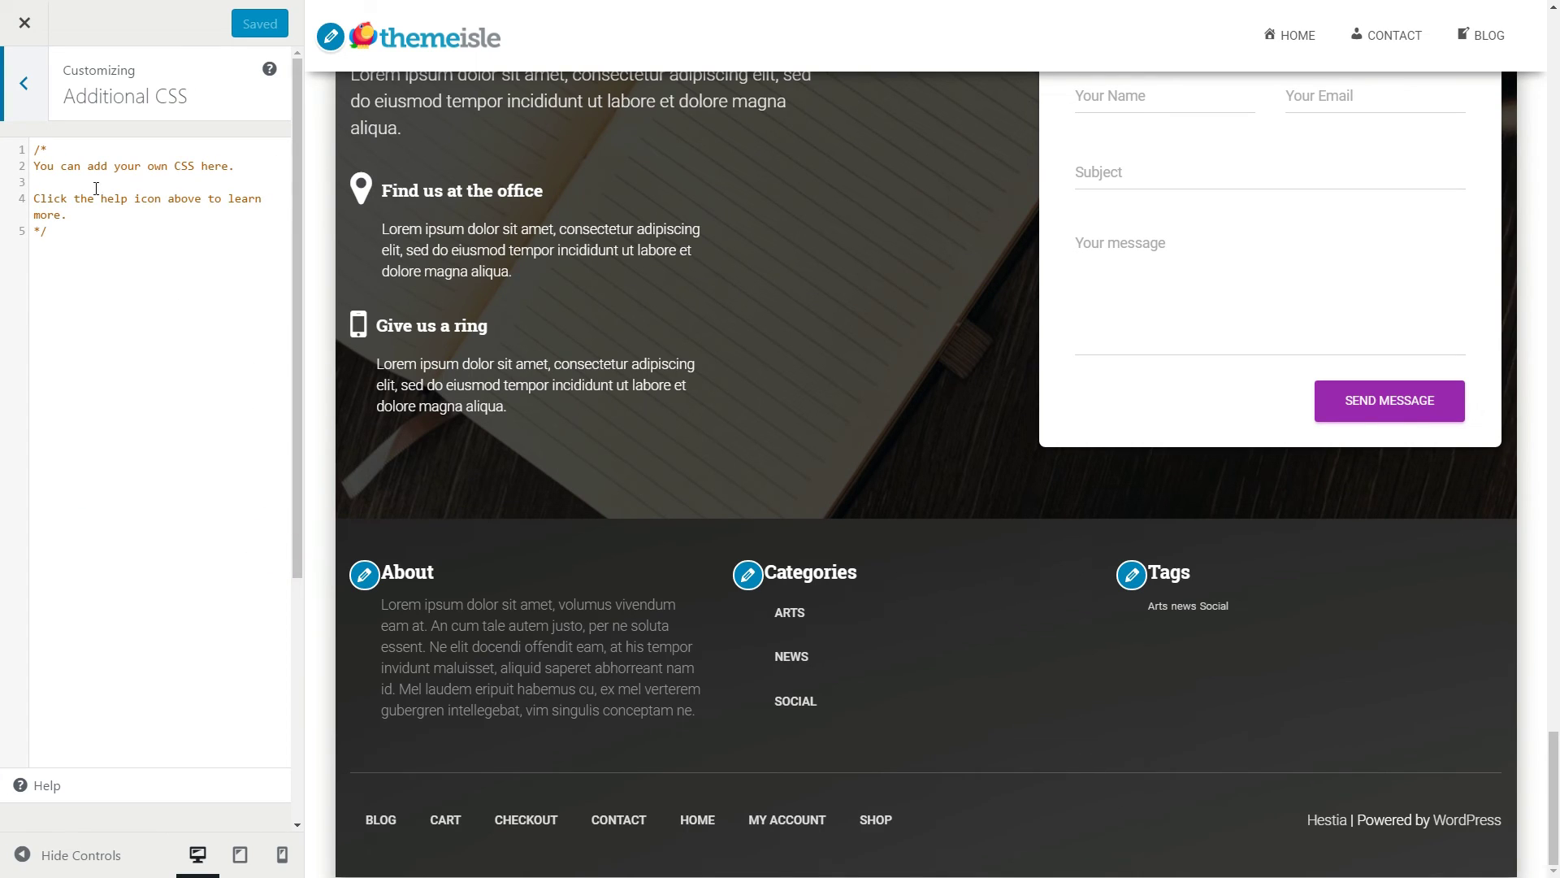
left_click(61, 232)
left_click(31, 83)
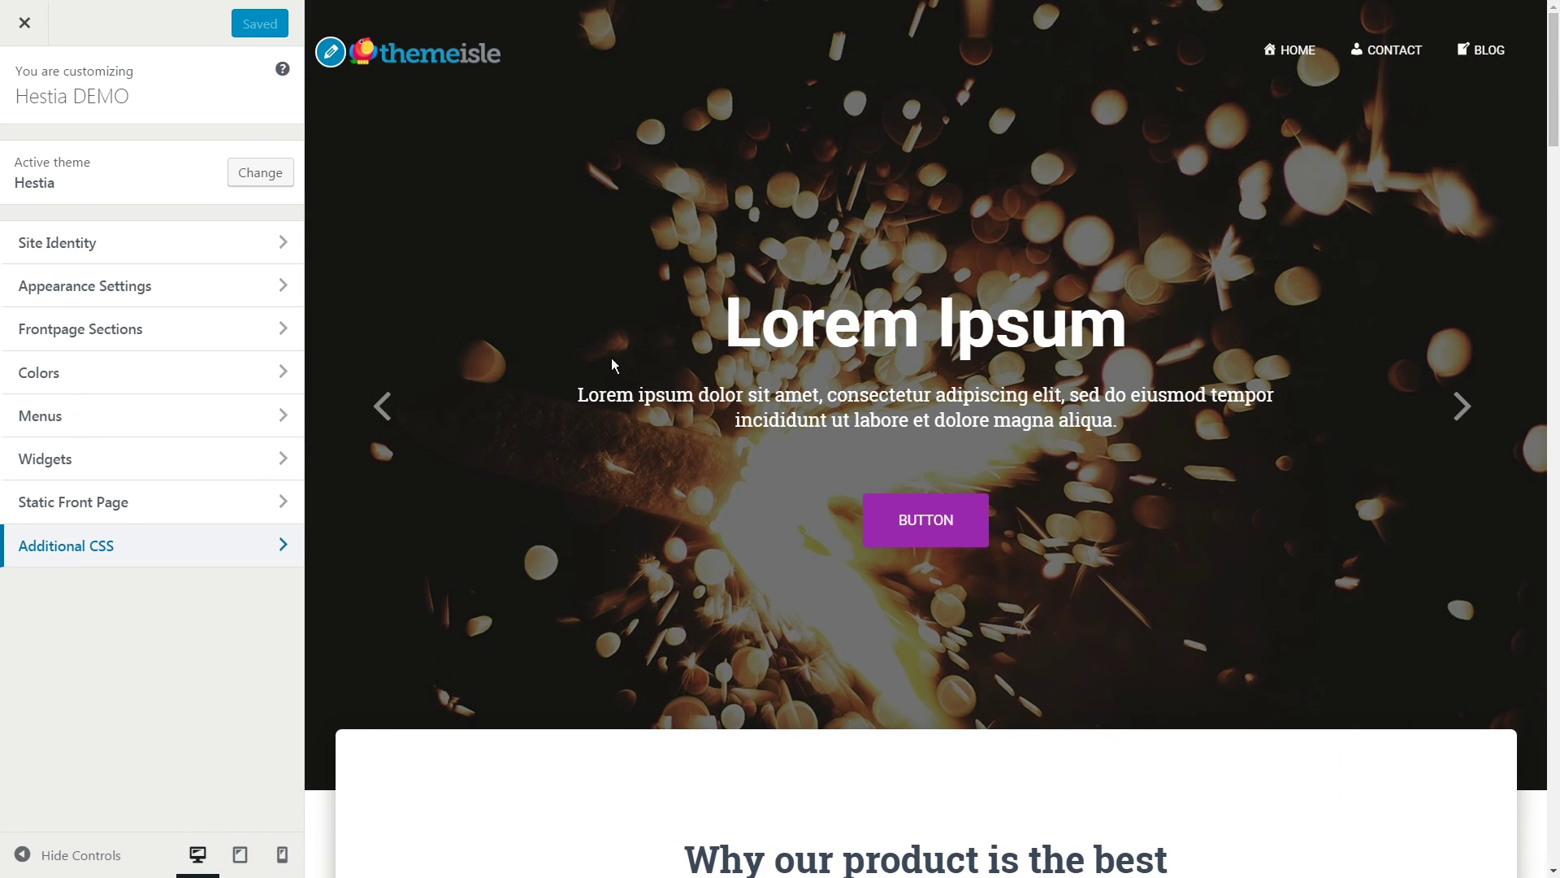
- Log out from the Howdy menu, then follow Back to Hestia DEMO on the login screen
left_click(385, 401)
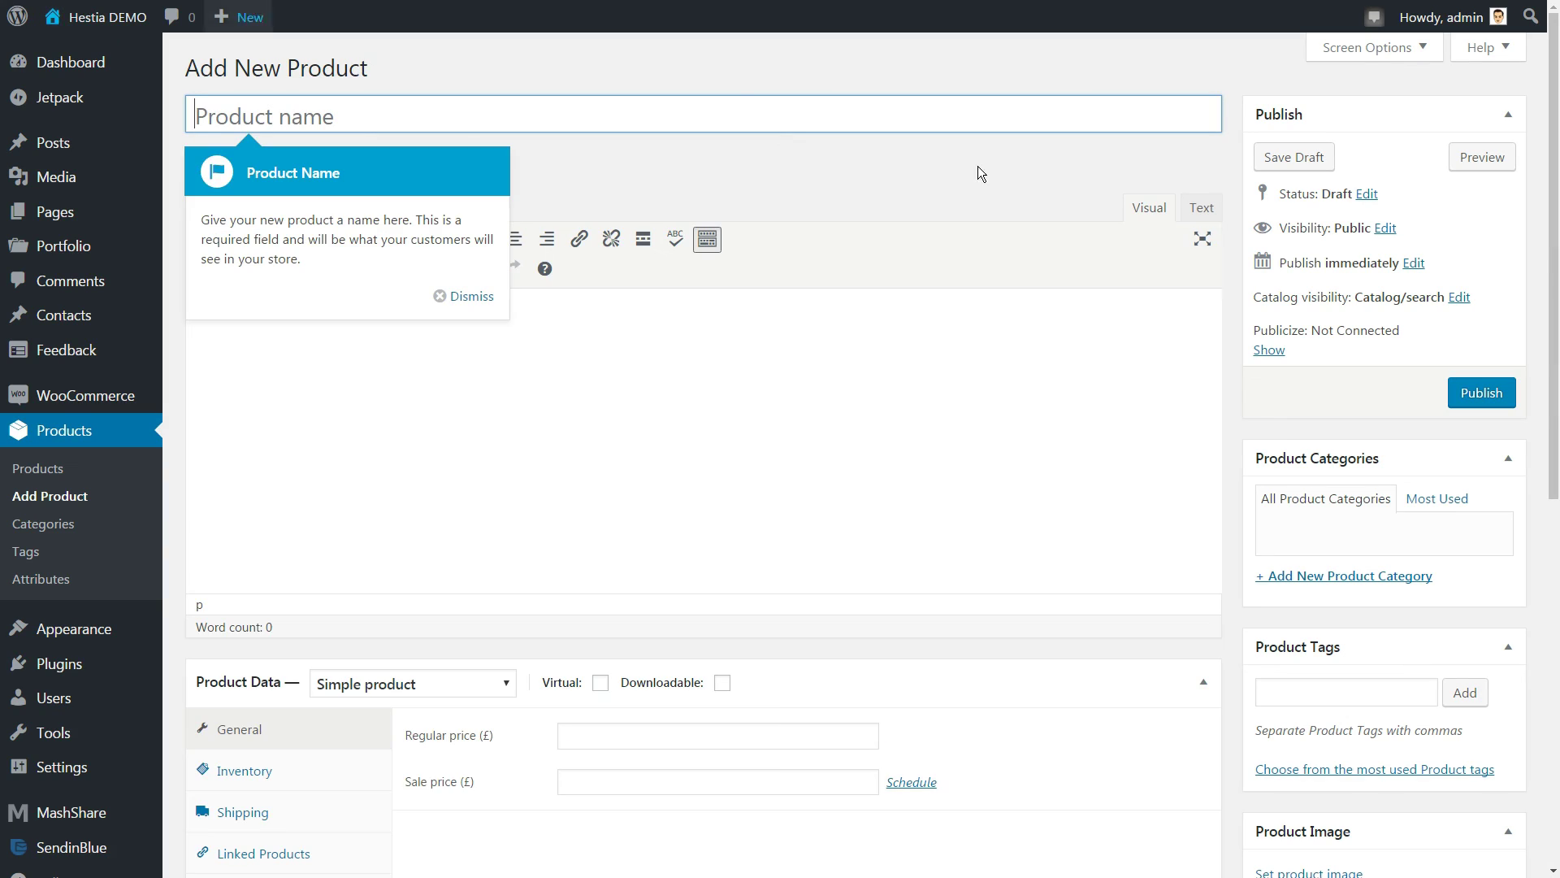
mouse_move(1434, 25)
left_click(1372, 119)
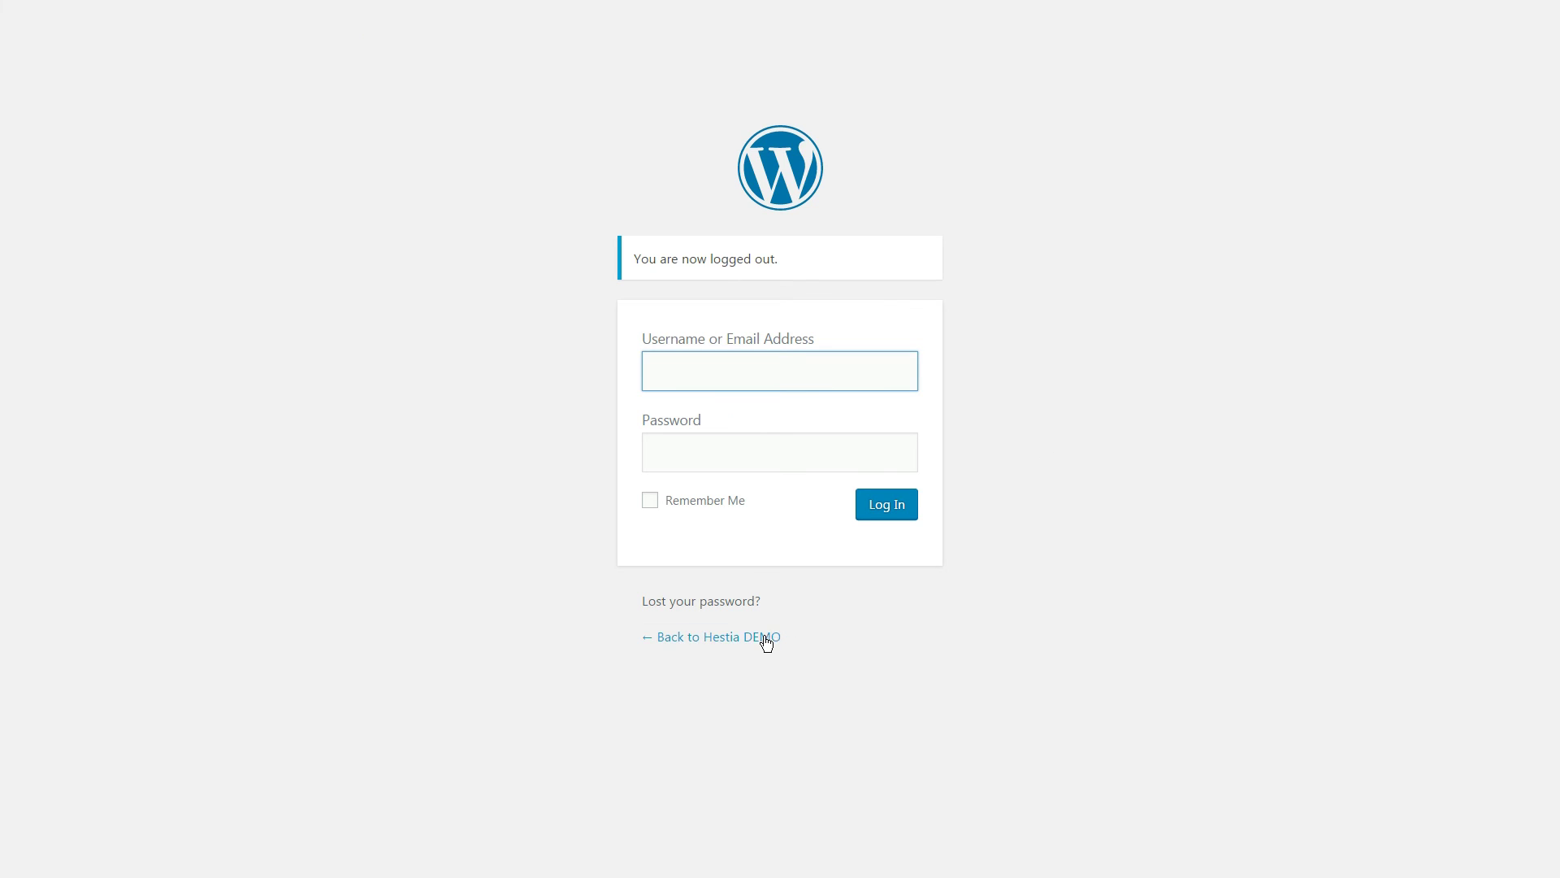
left_click(766, 639)
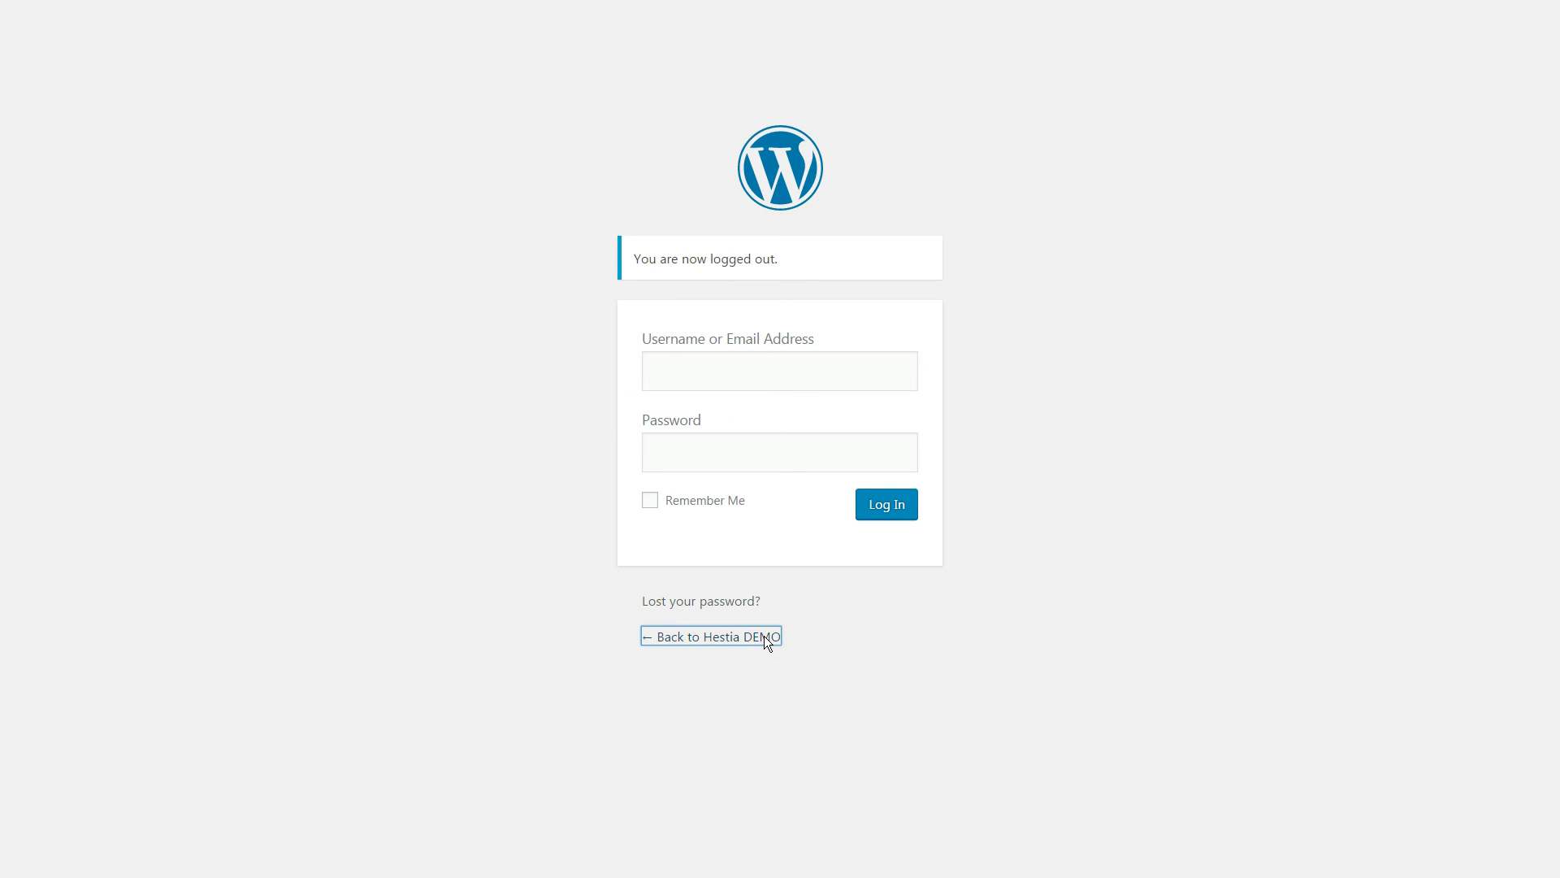